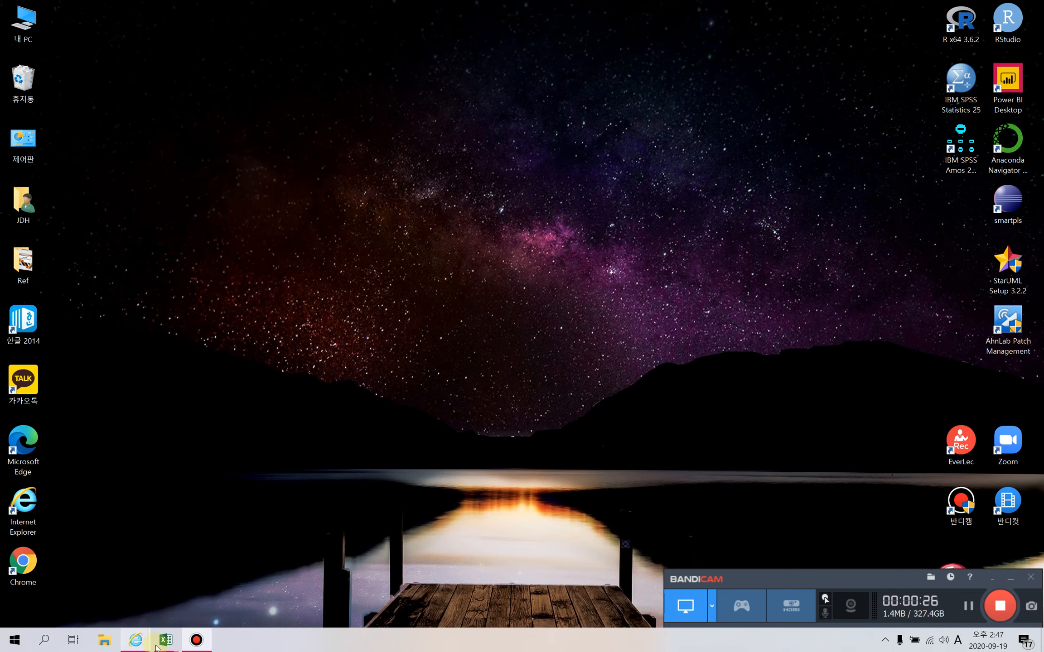
- Switch to the coding_final_연구방법론 workbook in Excel and examine the 중요도 item headings and their scores in row 4
mouse_move(173, 637)
click(136, 591)
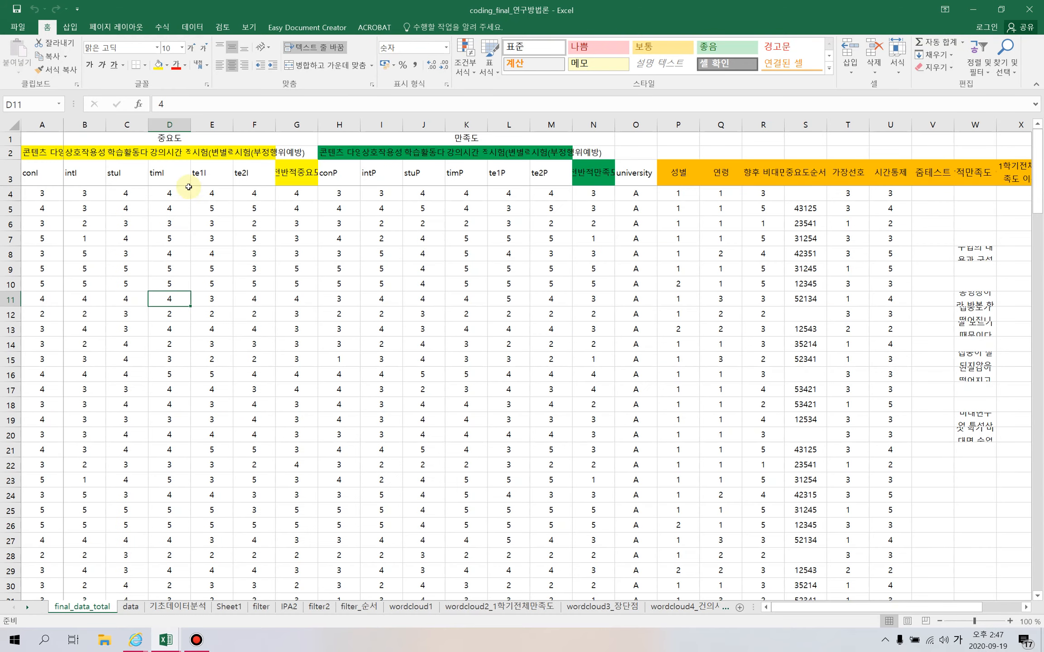
click(172, 139)
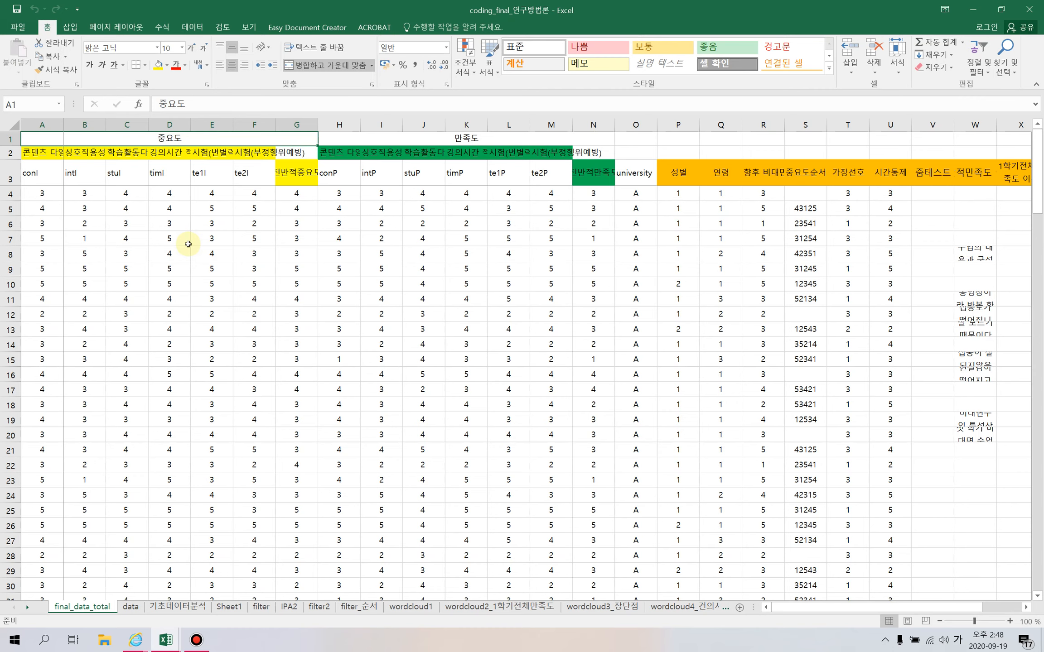
click(393, 138)
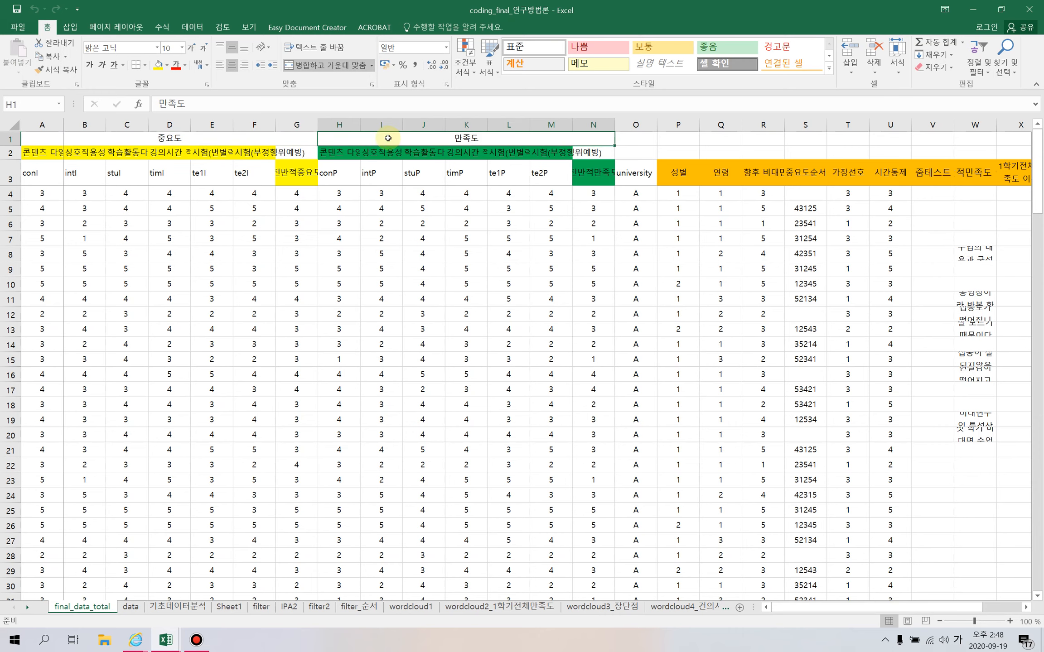
drag(50, 152, 279, 151)
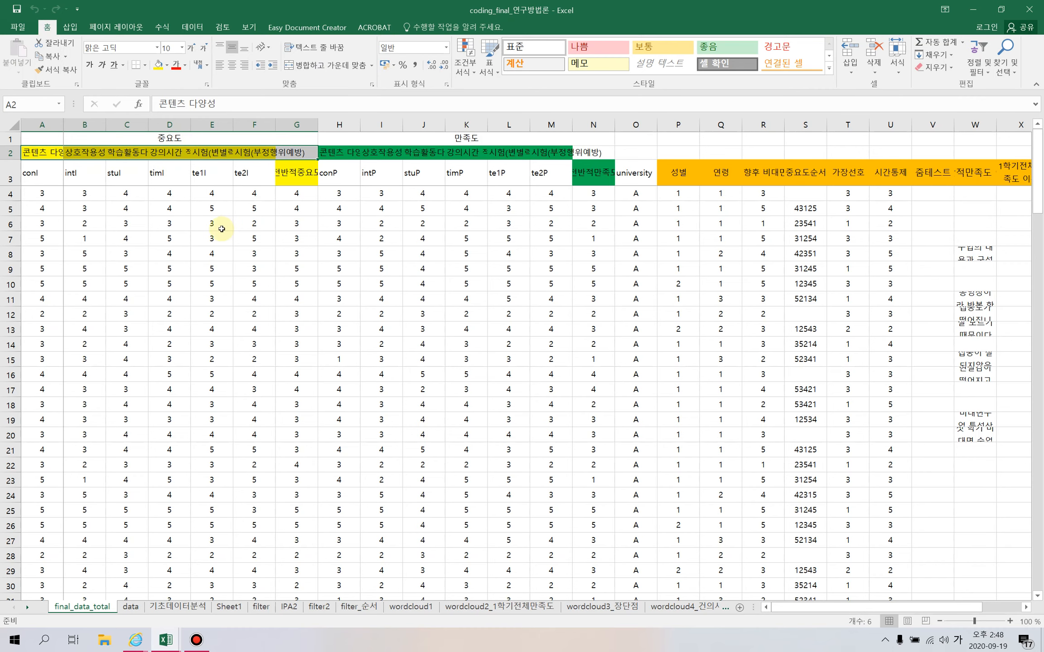
drag(46, 196, 271, 195)
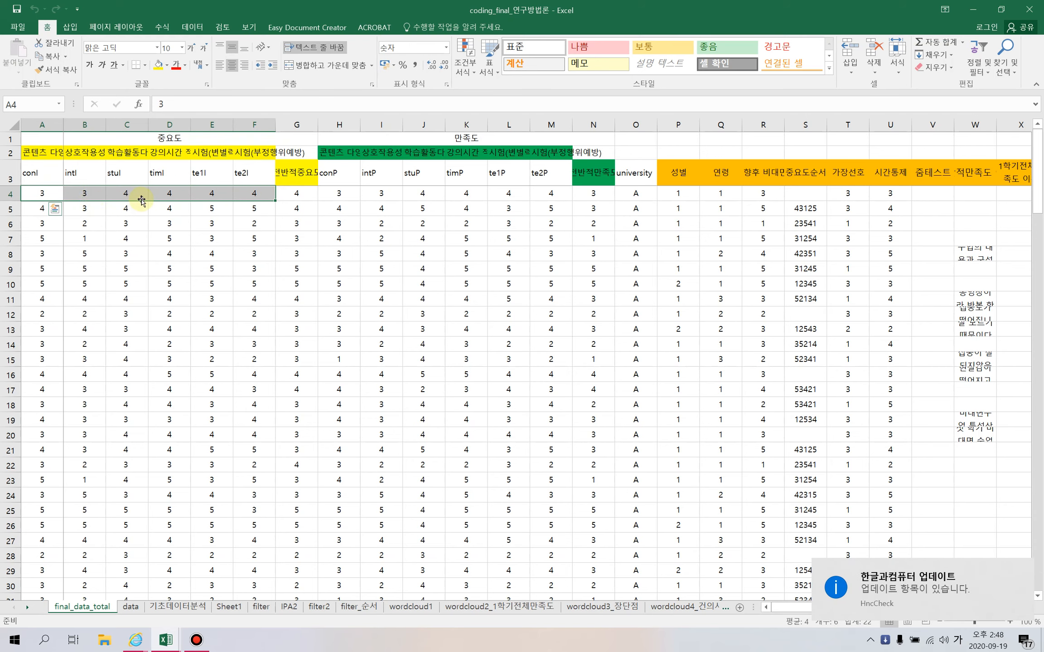
drag(128, 195, 169, 195)
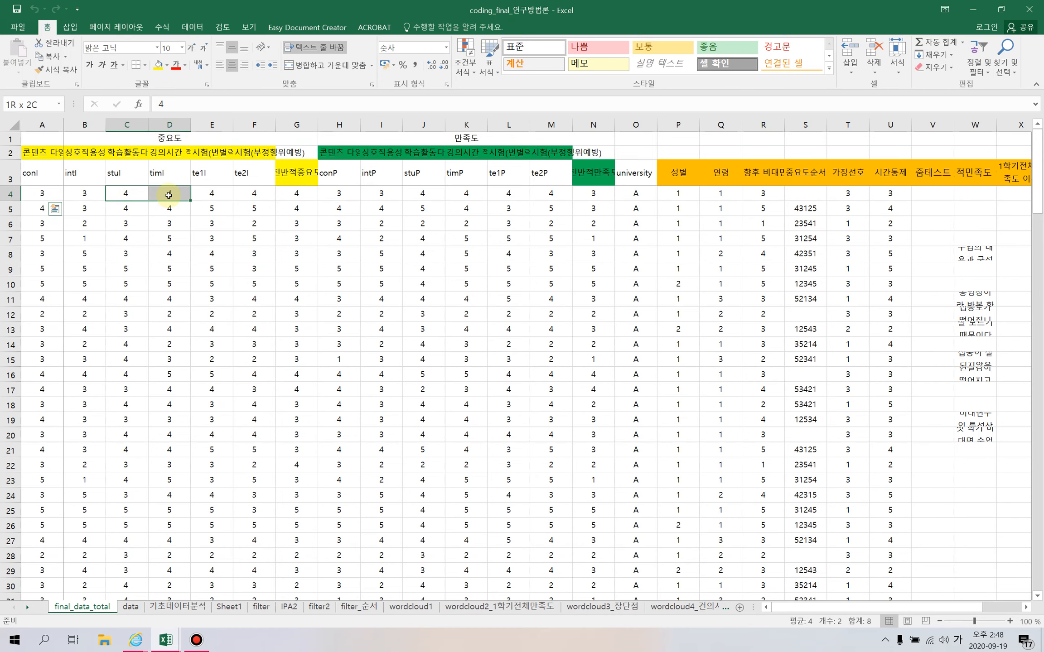
drag(168, 194, 170, 195)
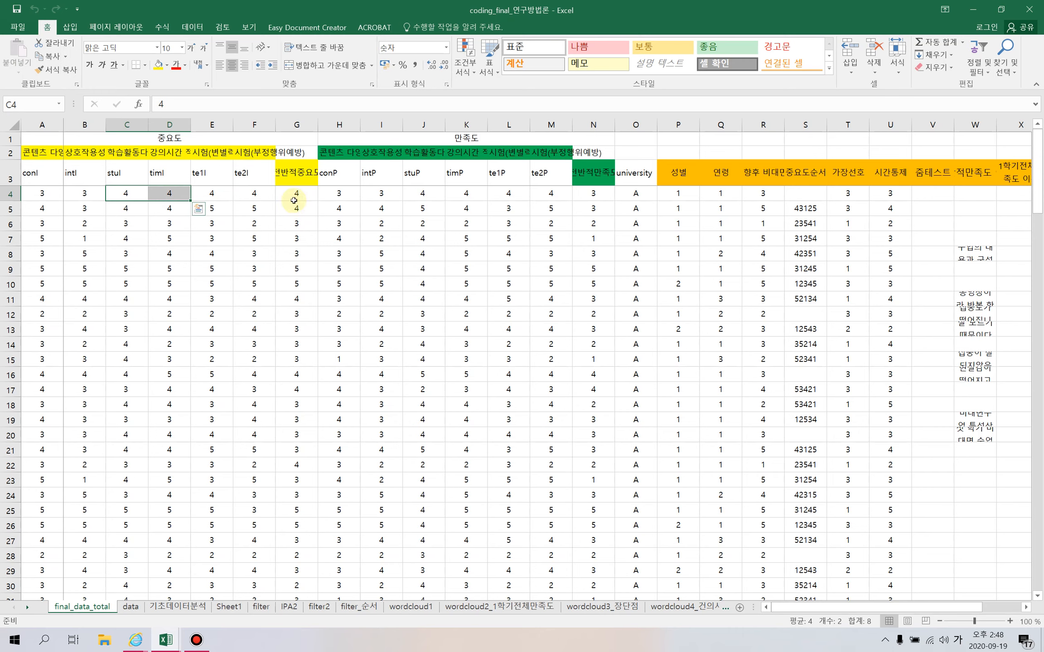
- Compare the 중요도 and 만족도 heading groups, and examine the 만족도 items and their scores in row 4
click(371, 139)
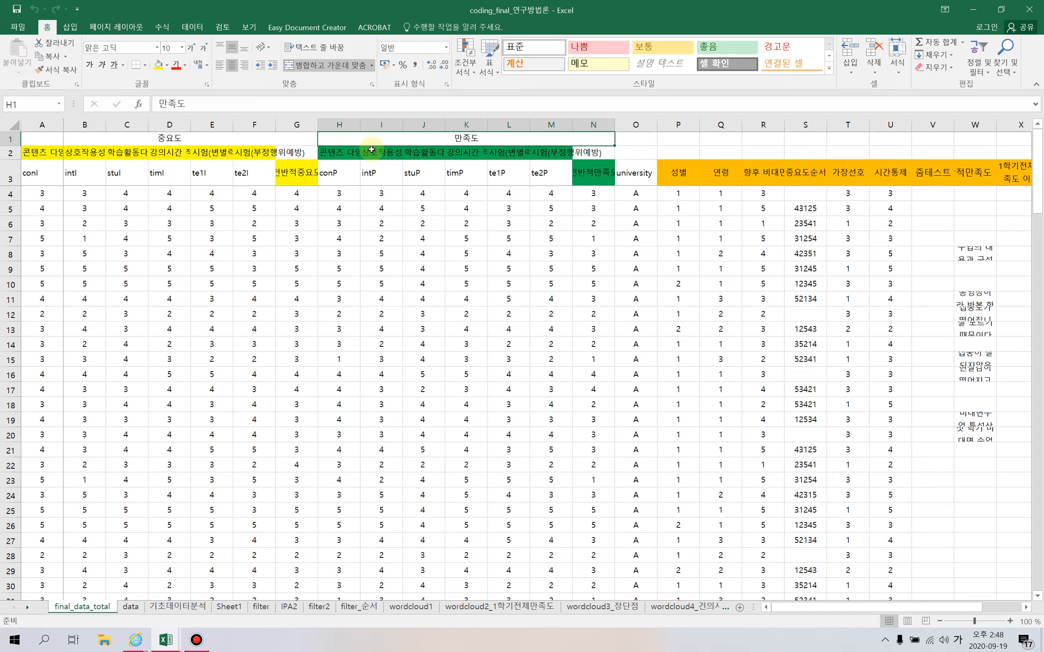
click(222, 141)
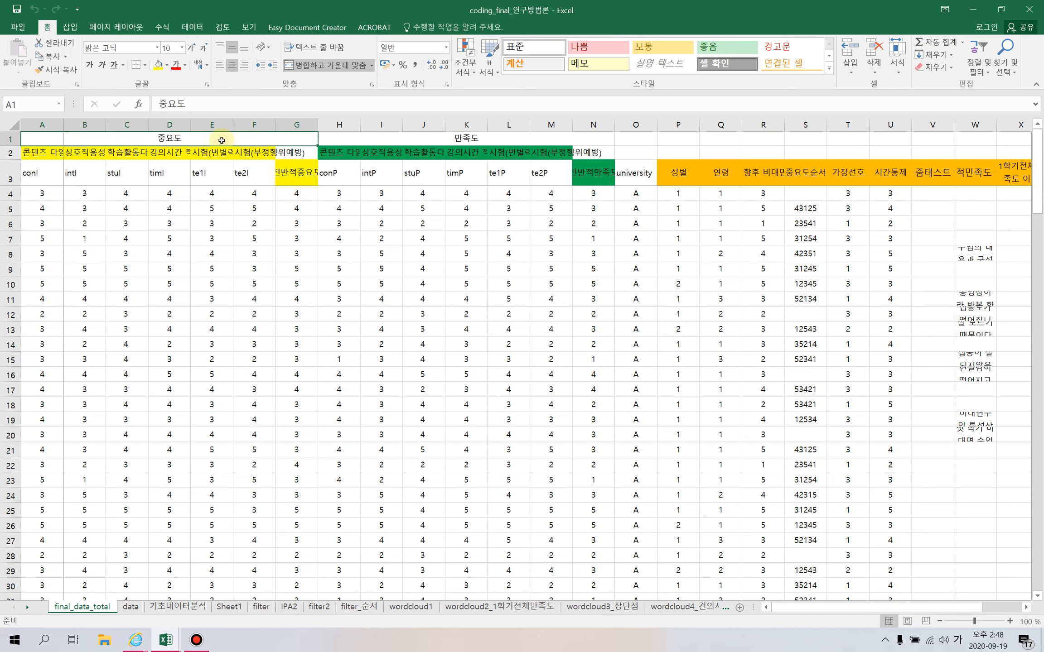
click(433, 140)
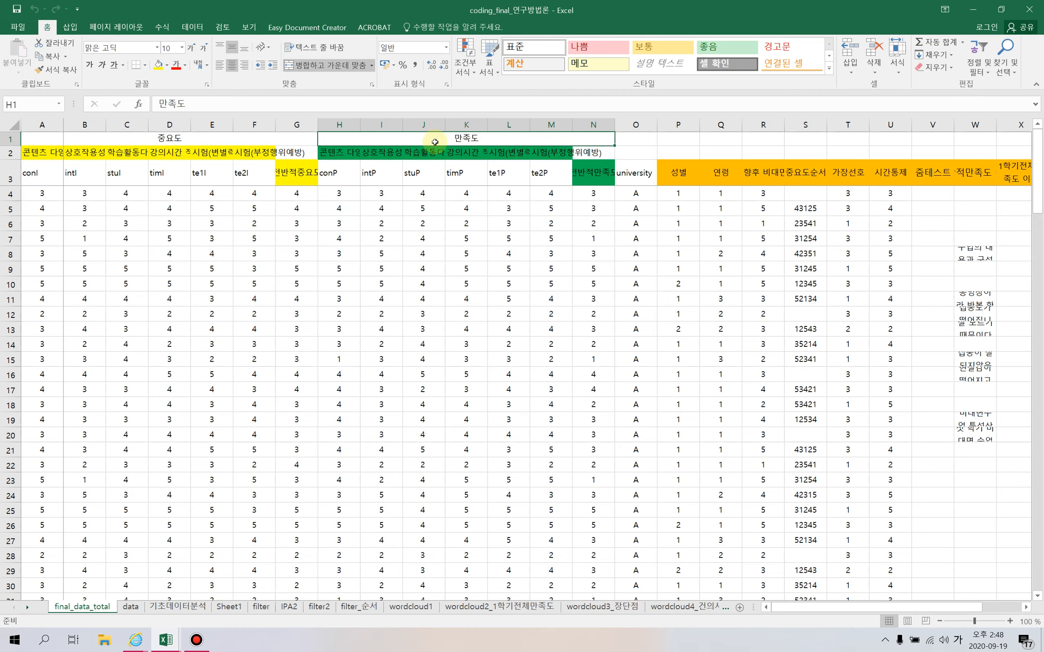
click(369, 157)
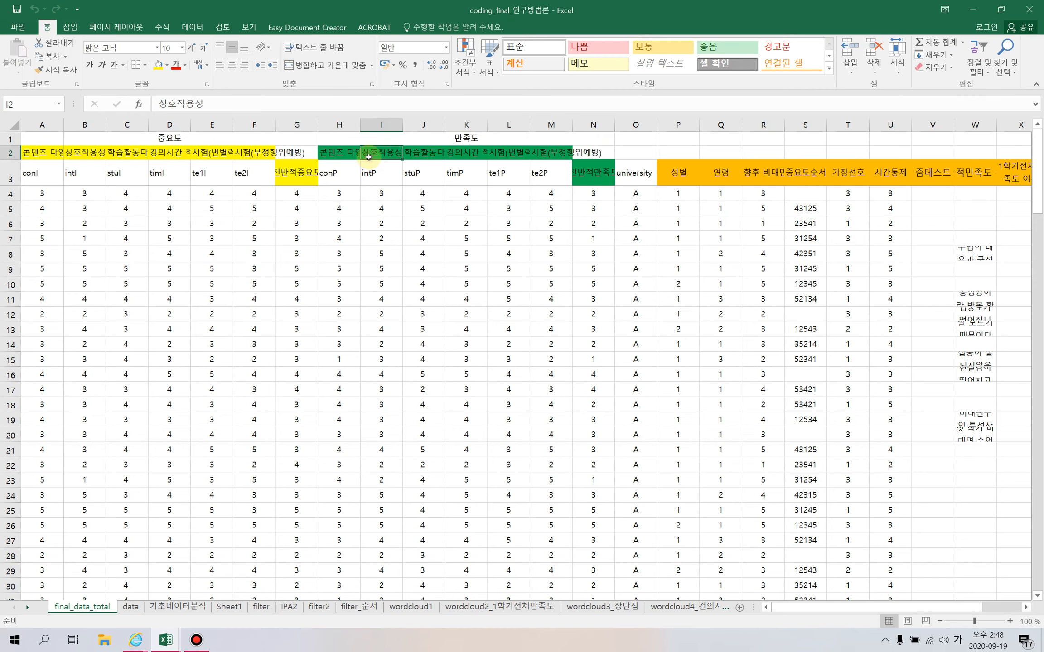
drag(348, 156, 550, 154)
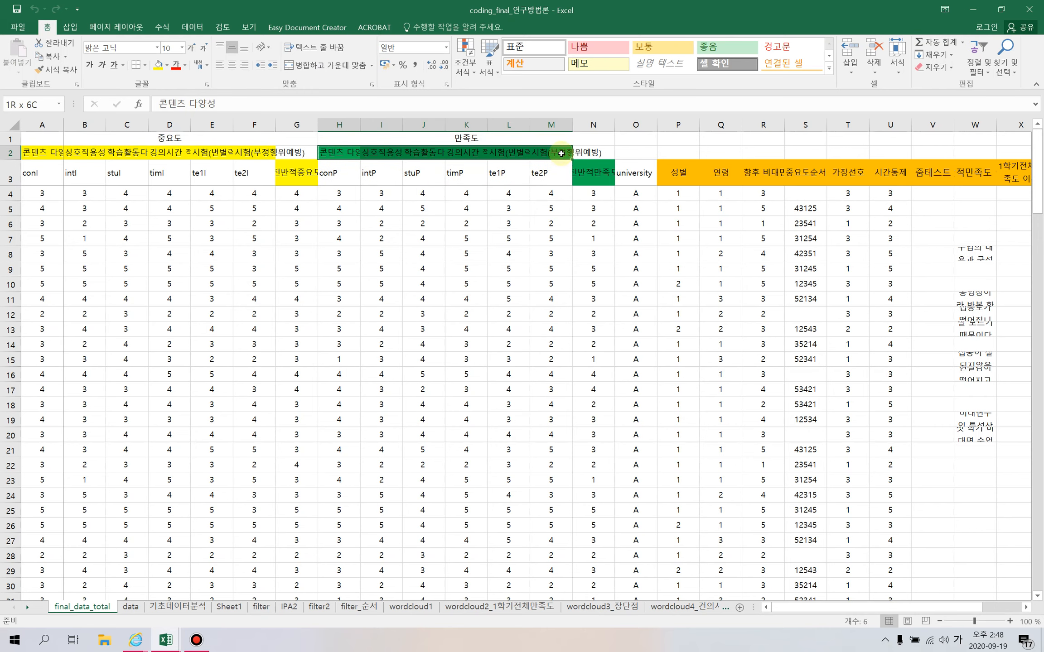
drag(345, 196, 534, 195)
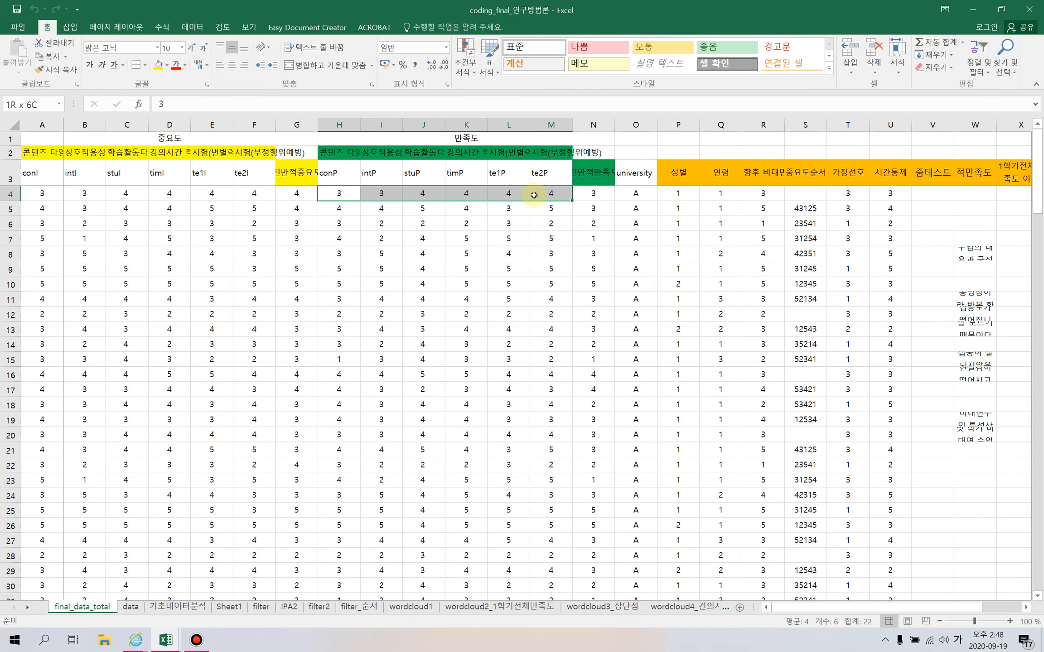
- Examine the 전반적중요도, 전반적만족도 and university columns for the first respondents
drag(296, 174, 316, 319)
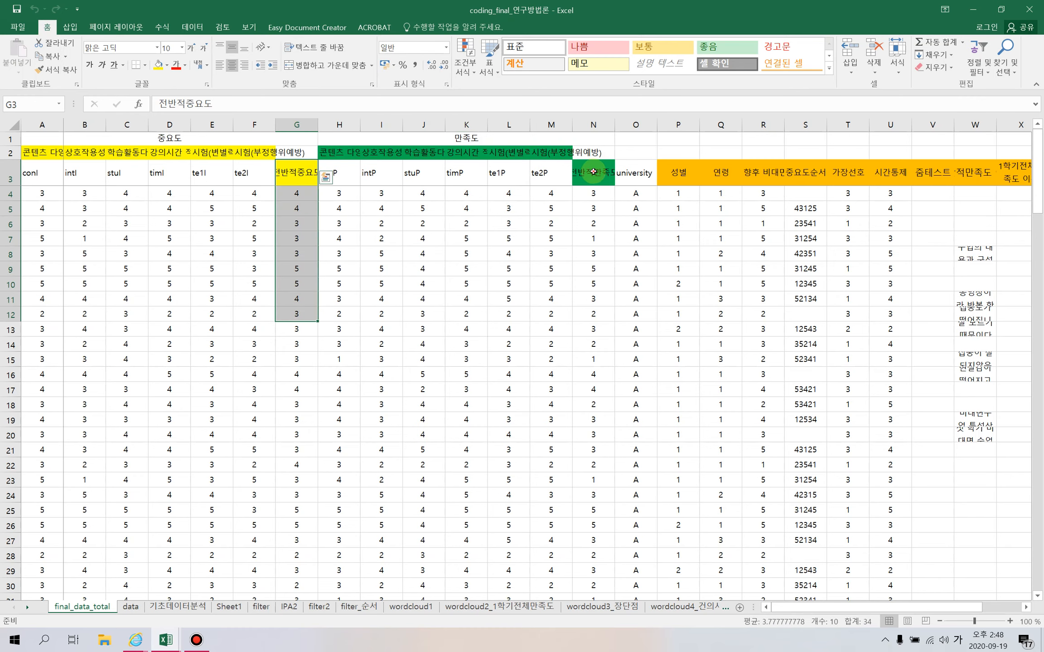
drag(594, 172, 601, 268)
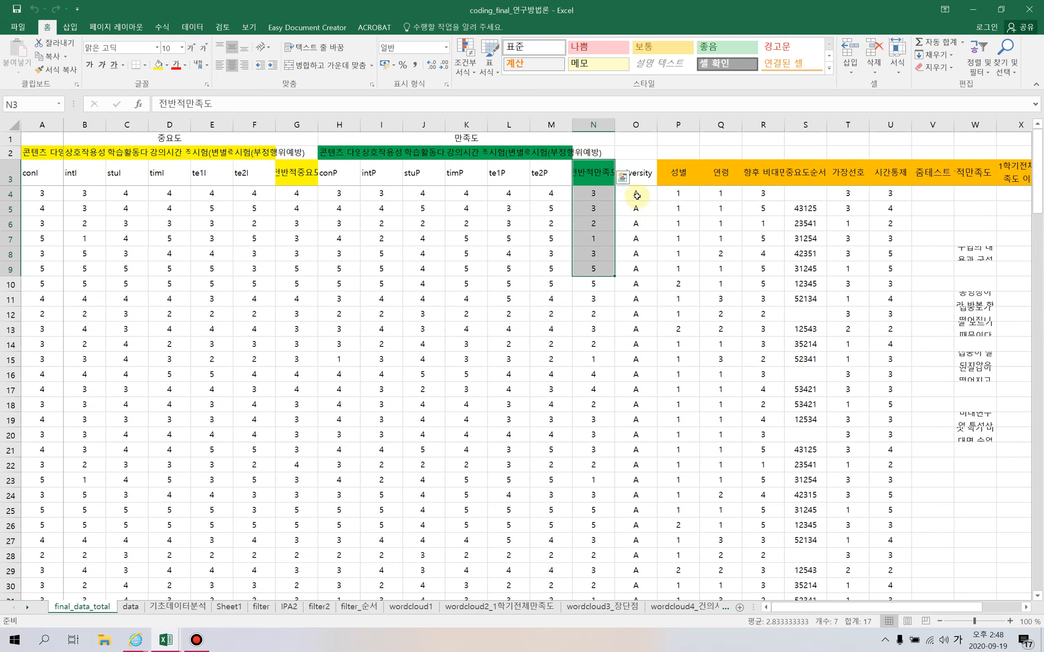
drag(634, 194, 637, 261)
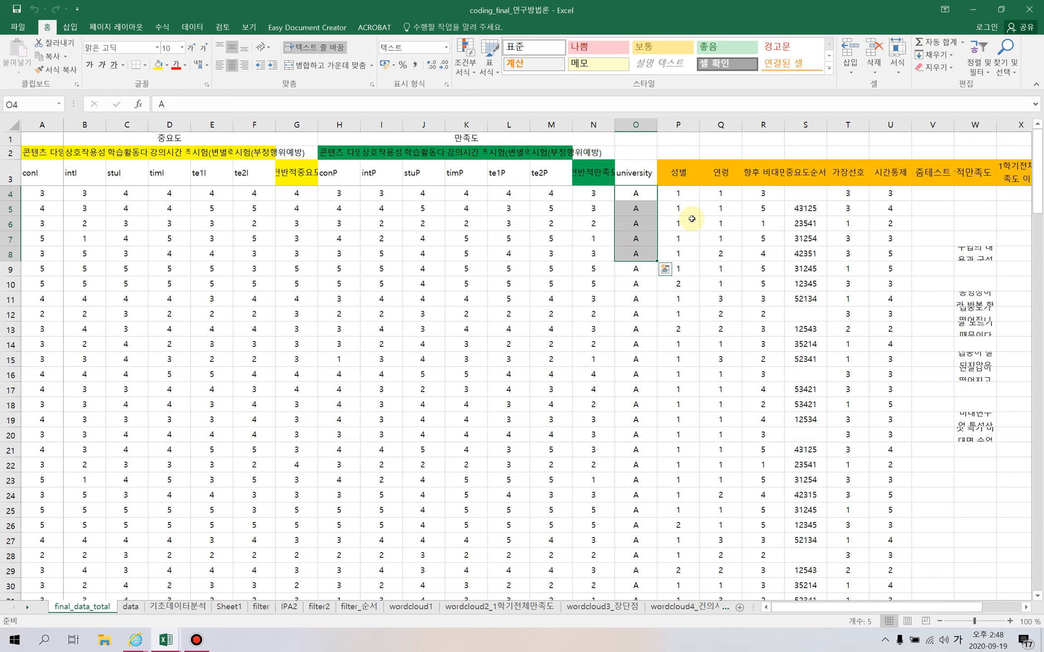
- Review the coded responses in the 성별, 연령 and 향후 비대면 동영상 수강희망 columns
click(683, 196)
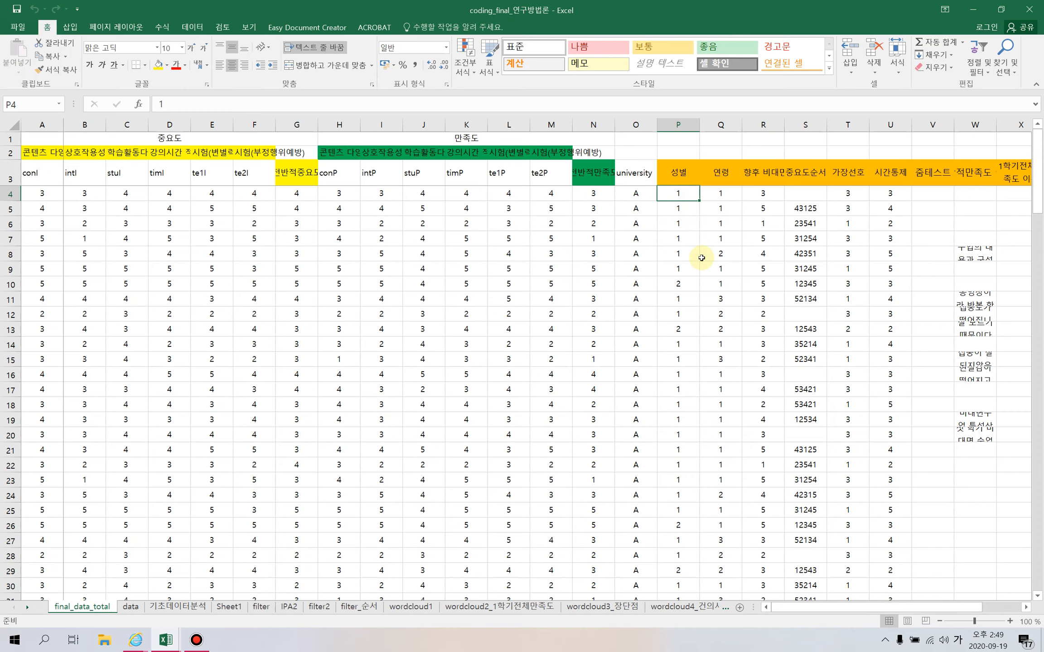
click(690, 287)
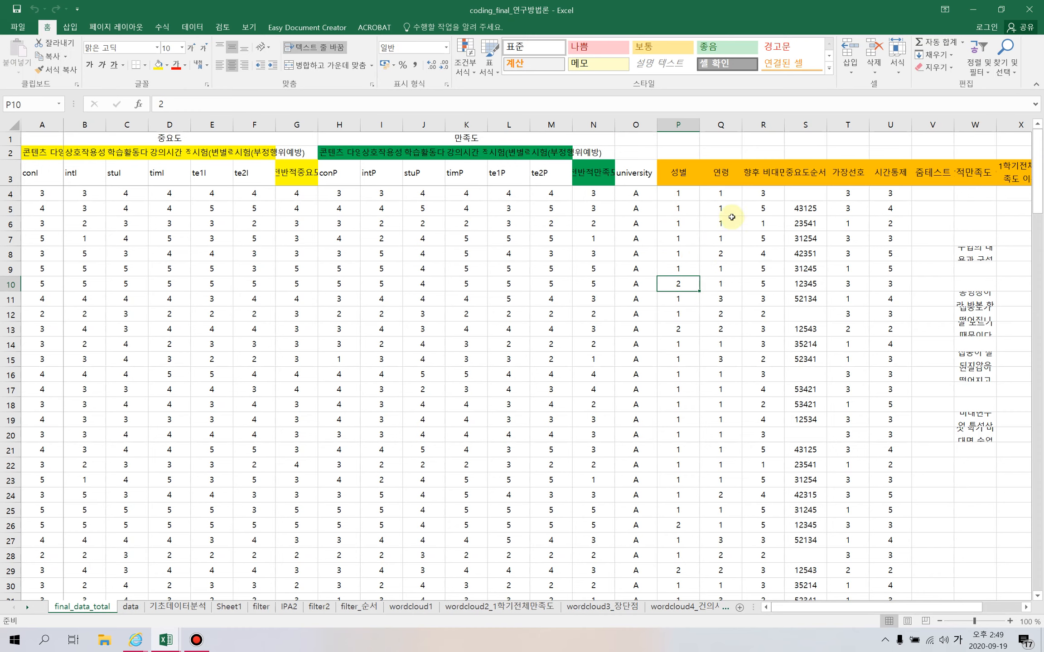
drag(721, 194, 723, 299)
click(766, 175)
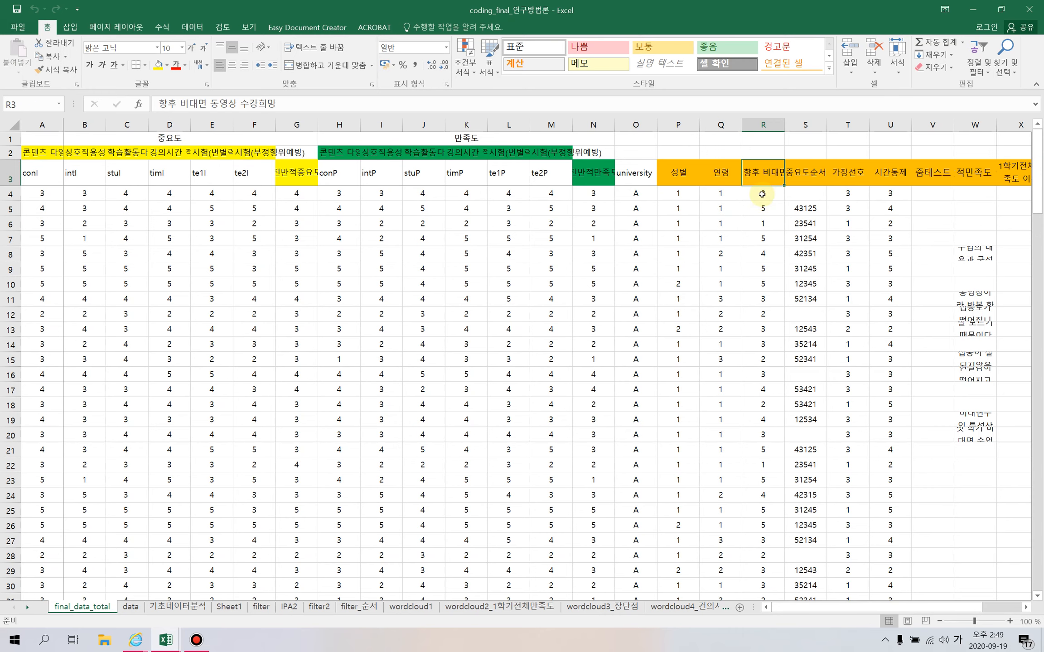
drag(762, 194, 764, 368)
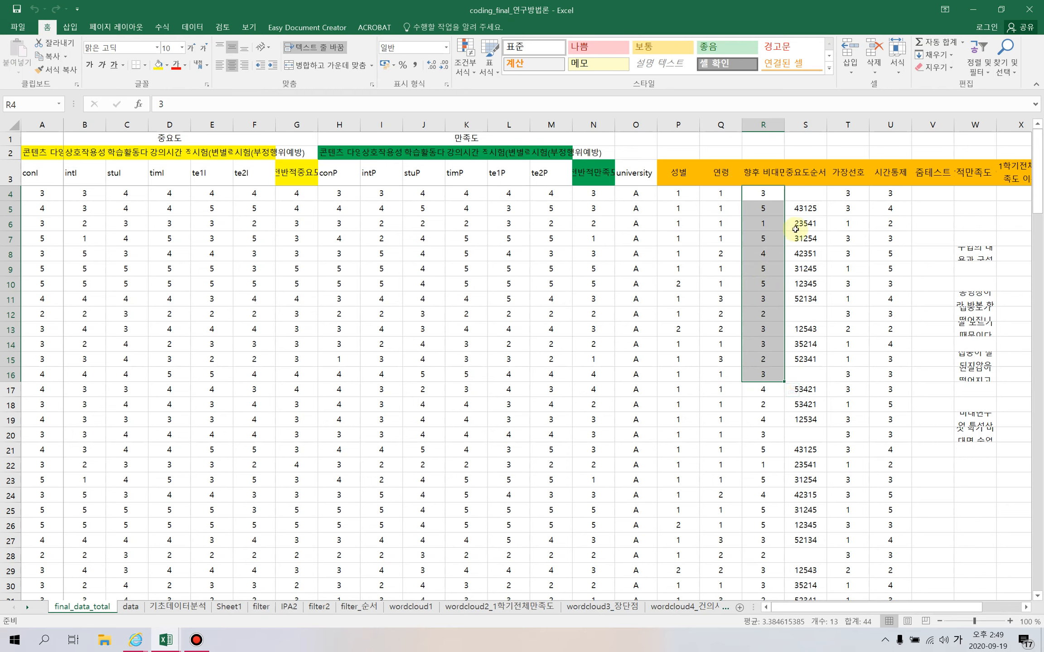
- Examine the ranking codes in the 중요도순서 column and the choices in the 가장선호 column
click(806, 172)
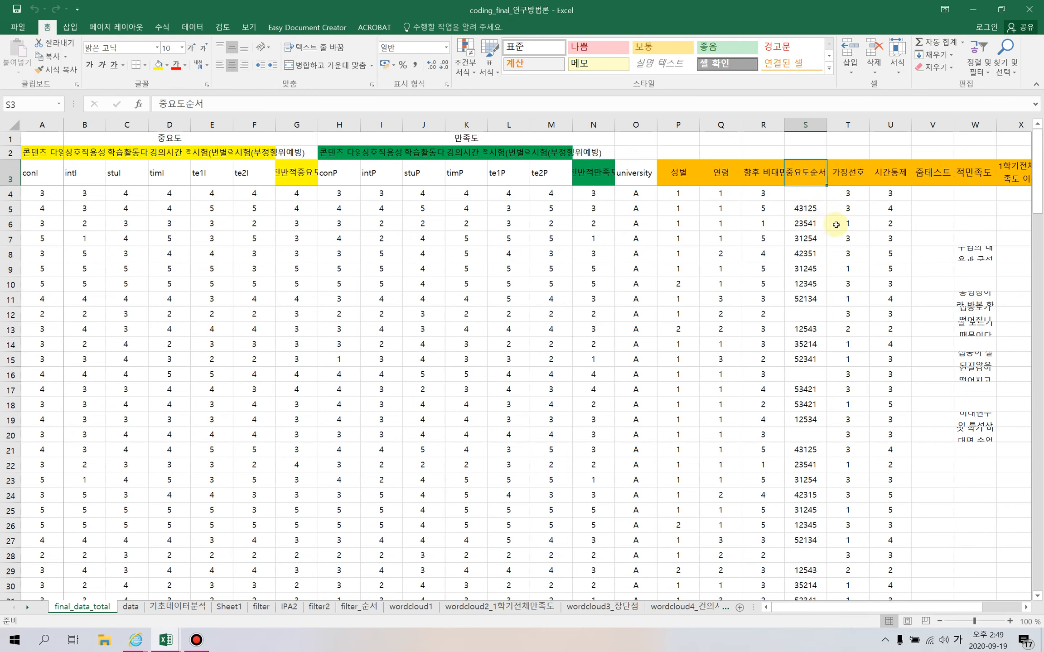
drag(804, 209, 812, 300)
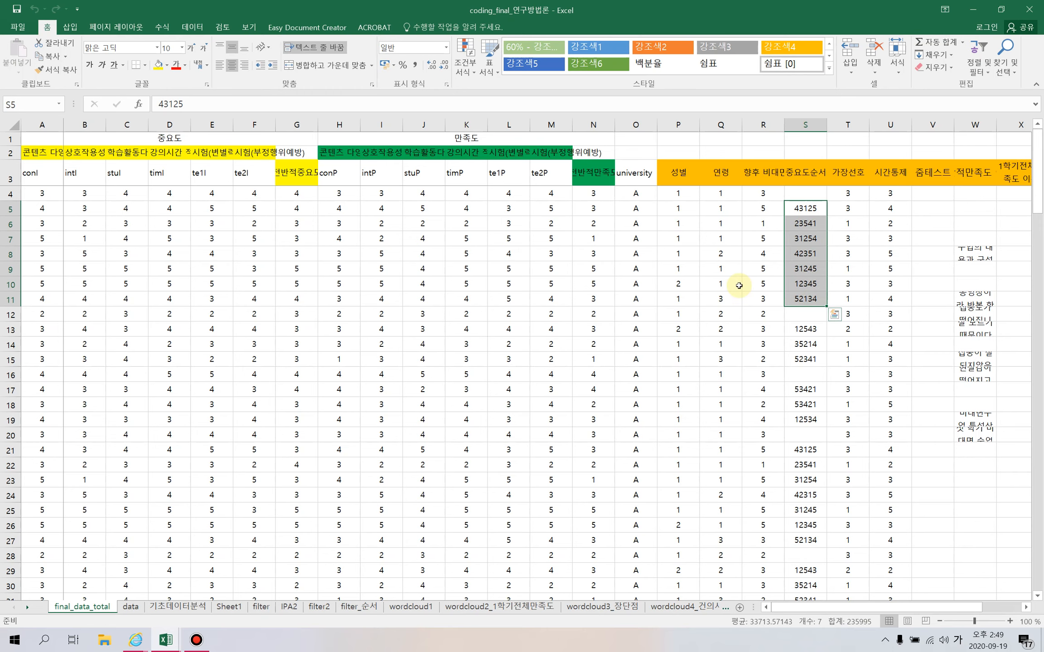
click(733, 244)
drag(805, 208, 804, 283)
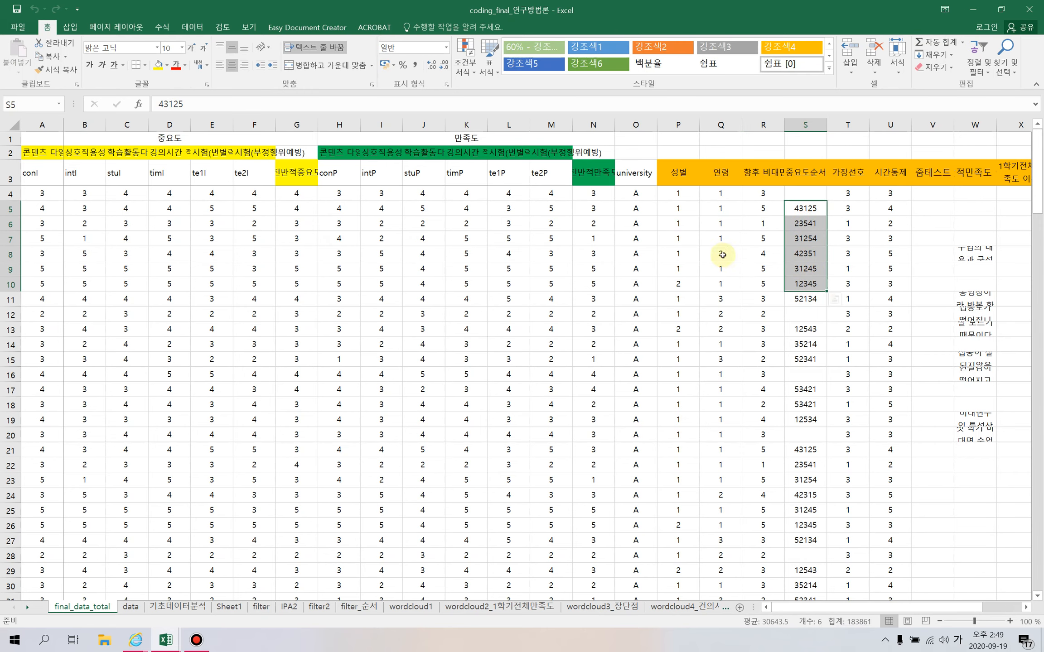
click(859, 207)
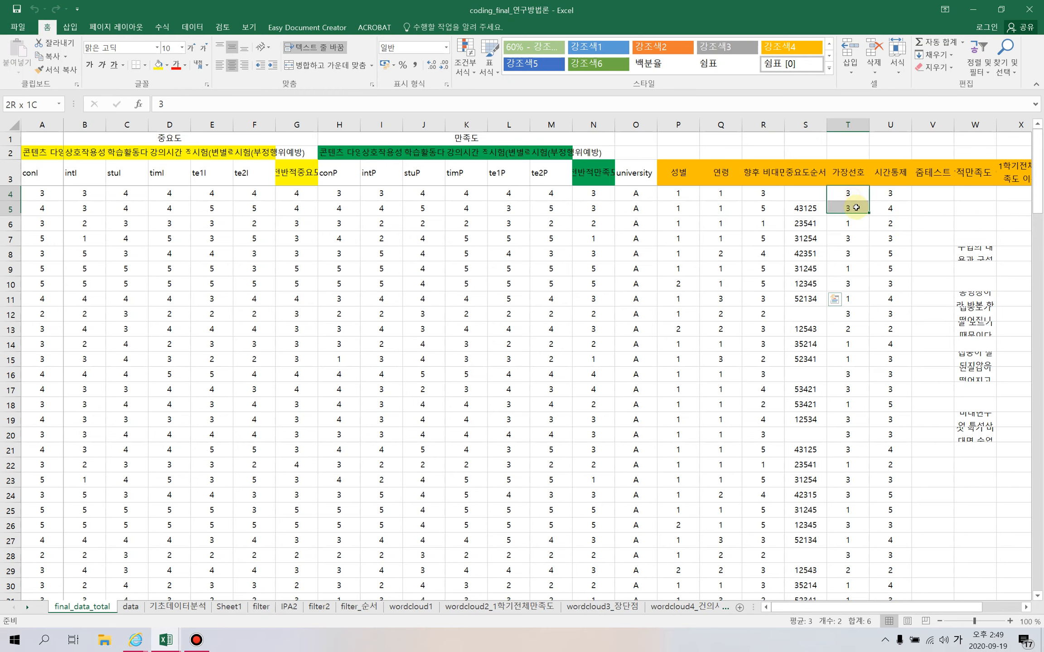
key(Up)
key(Up)
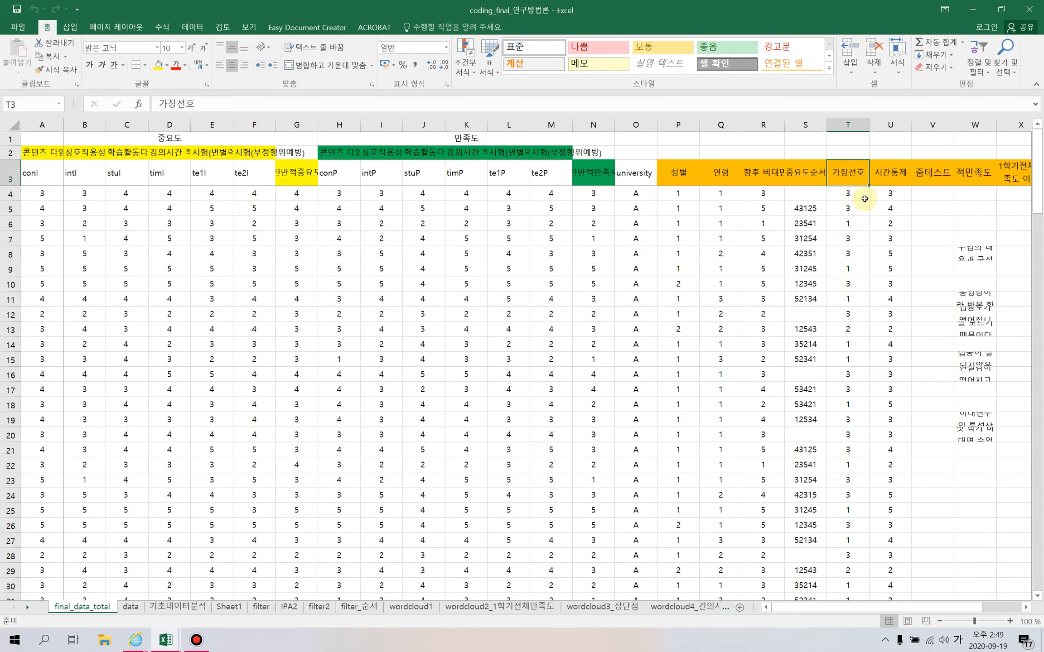
drag(856, 194, 860, 243)
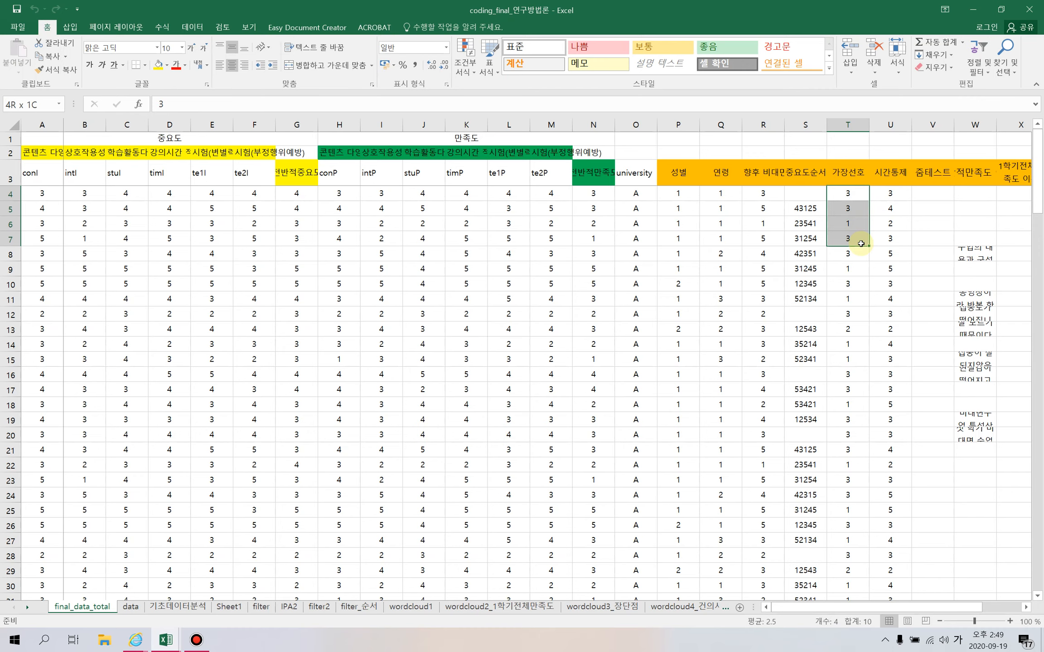
drag(860, 244, 861, 244)
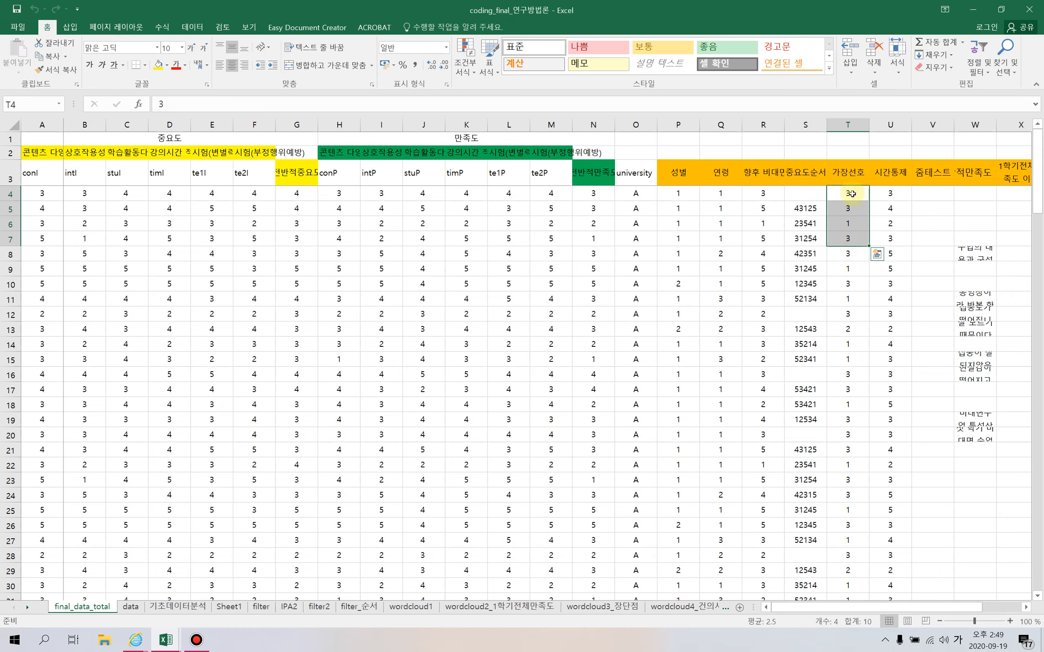
drag(852, 194, 856, 264)
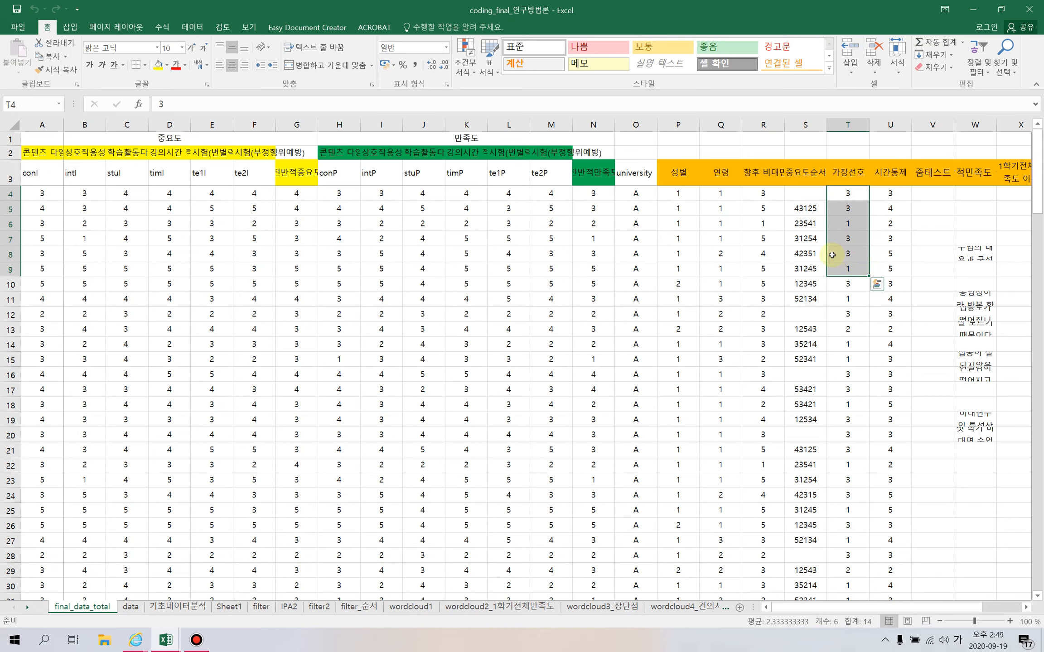
- Look through the row 3 headings from 시간통제 to the open-ended question columns
click(892, 176)
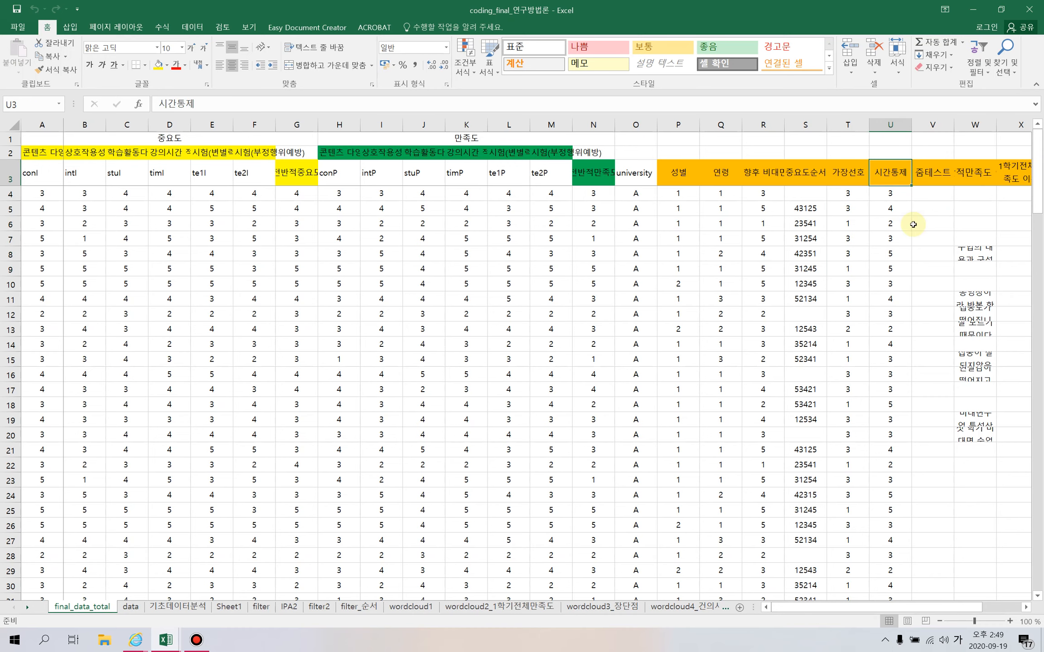
key(Right)
key(Right)
key(Right)
key(Right)
key(Right)
key(Right)
key(Right)
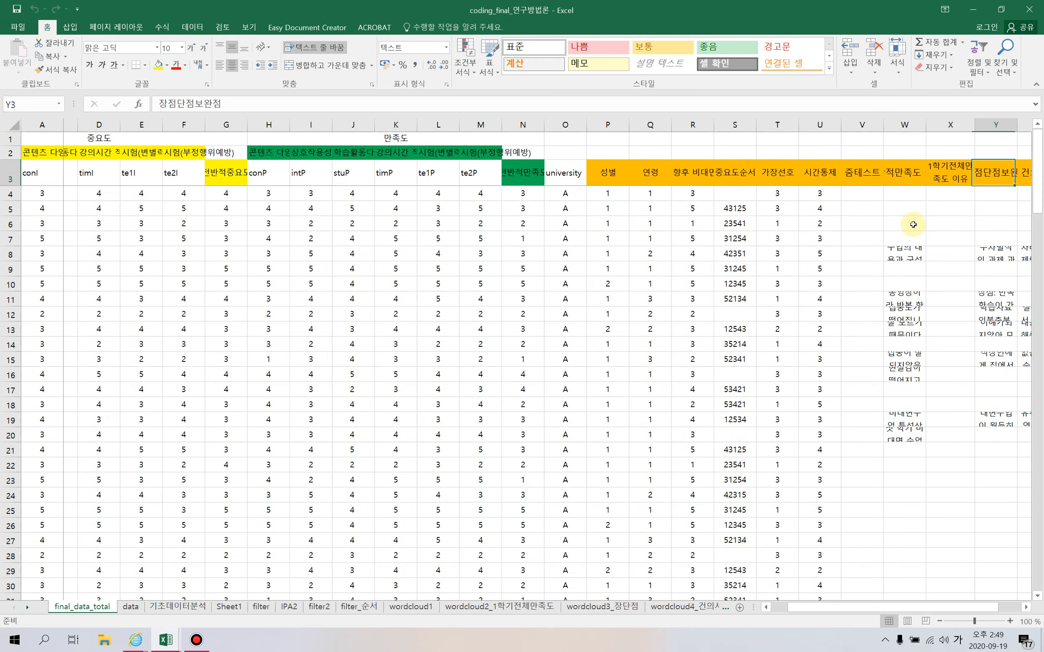
key(Left)
key(Left)
key(Left)
key(Left)
key(Left)
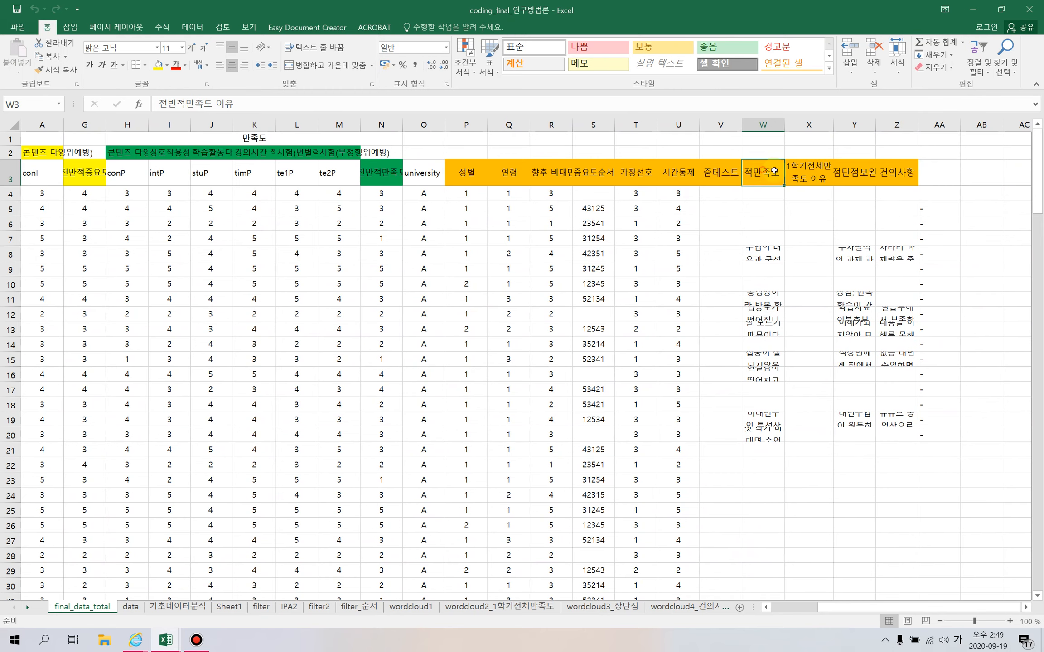
- Read the free-text answers in the 전반적만족도 이유 column, including rows 8, 12 and 13
drag(774, 171, 899, 440)
key(ctrl+Down)
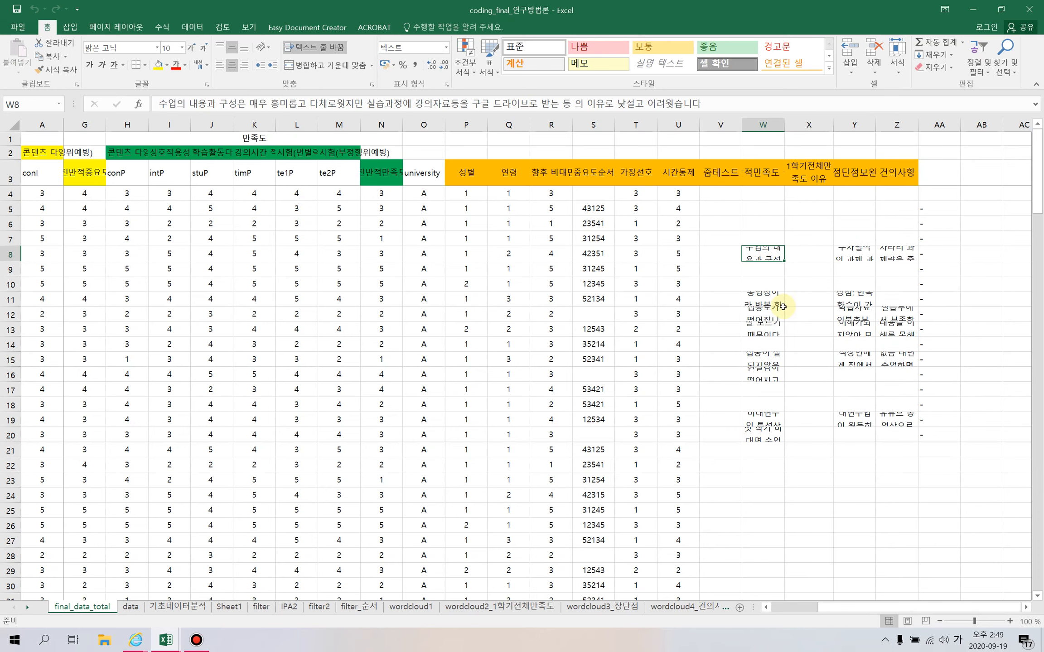
click(771, 303)
click(768, 319)
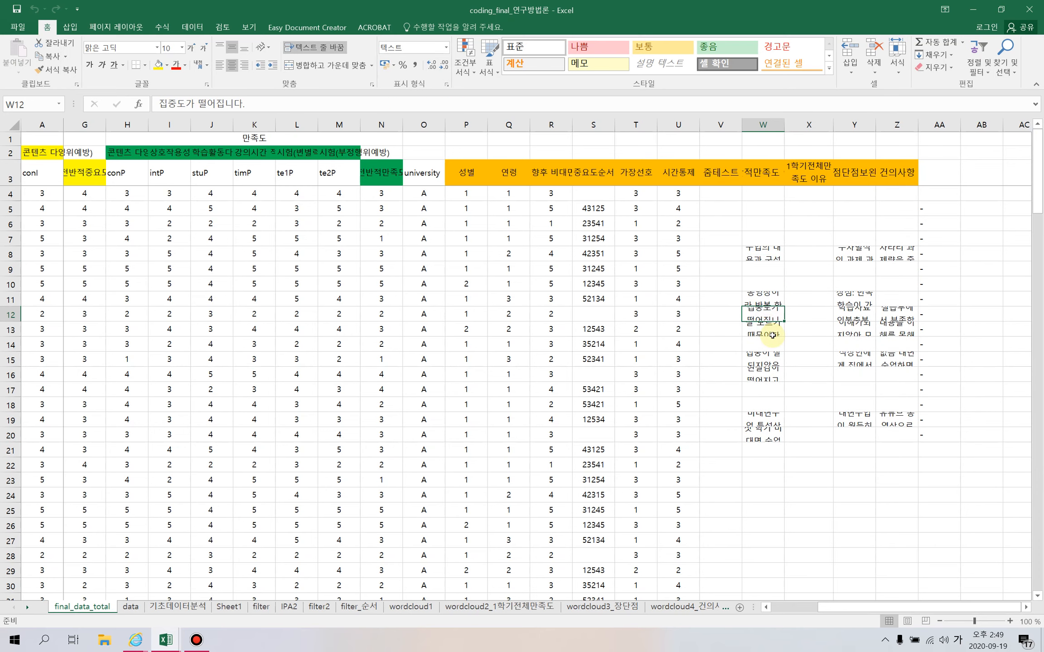
click(772, 334)
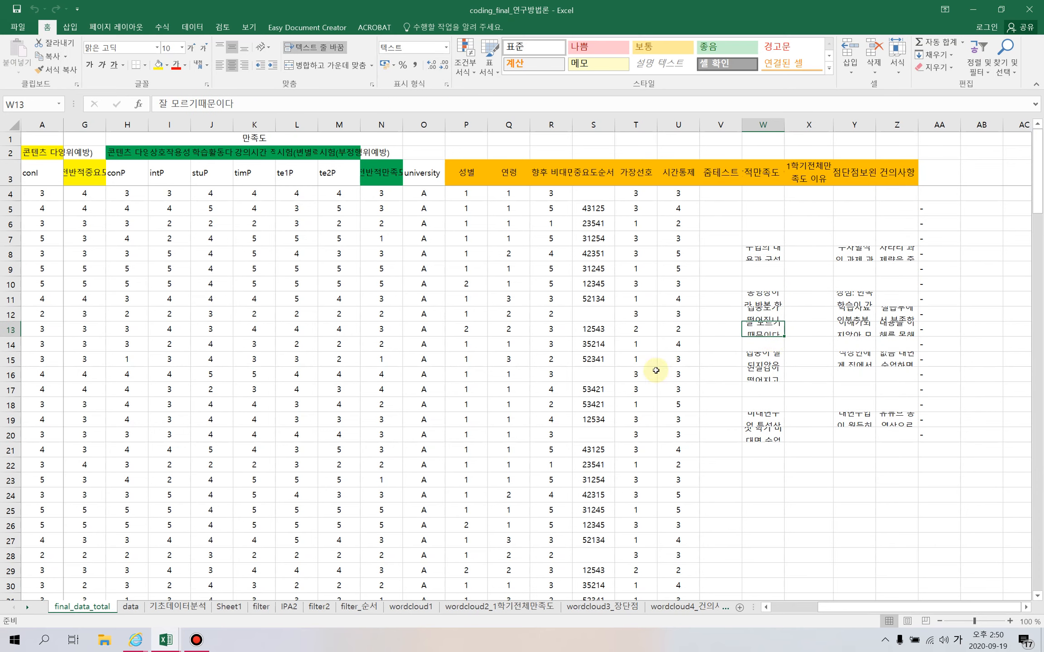
drag(125, 223, 172, 269)
drag(291, 333, 521, 435)
click(294, 343)
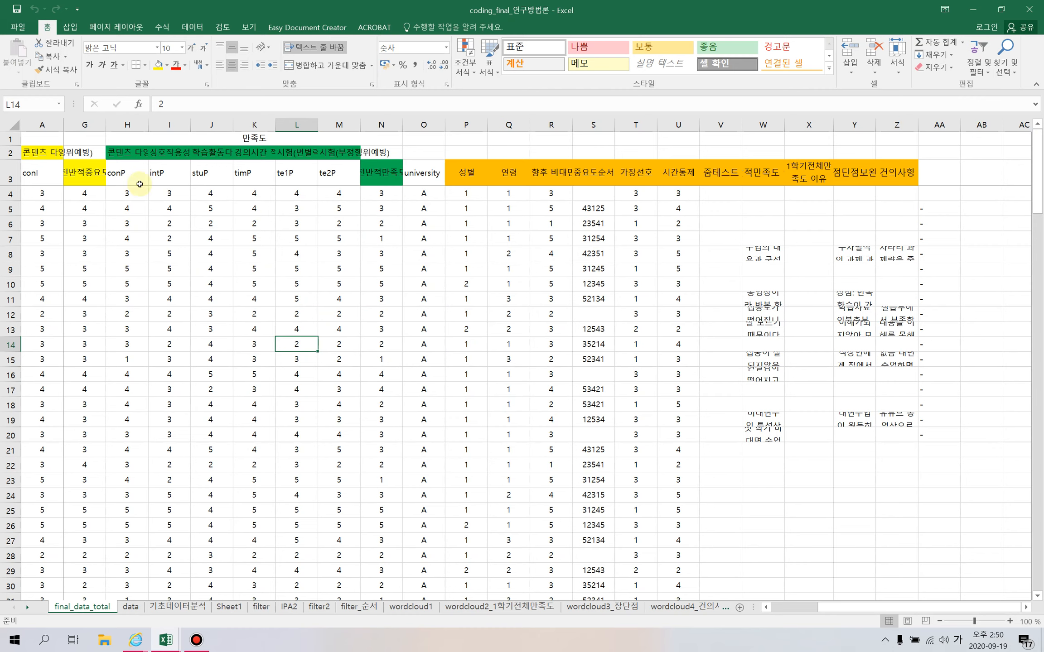
- Review the conP to te2P headings, and examine the data sheet from its last record in row 148 up to the row 1 headings
drag(125, 172, 332, 176)
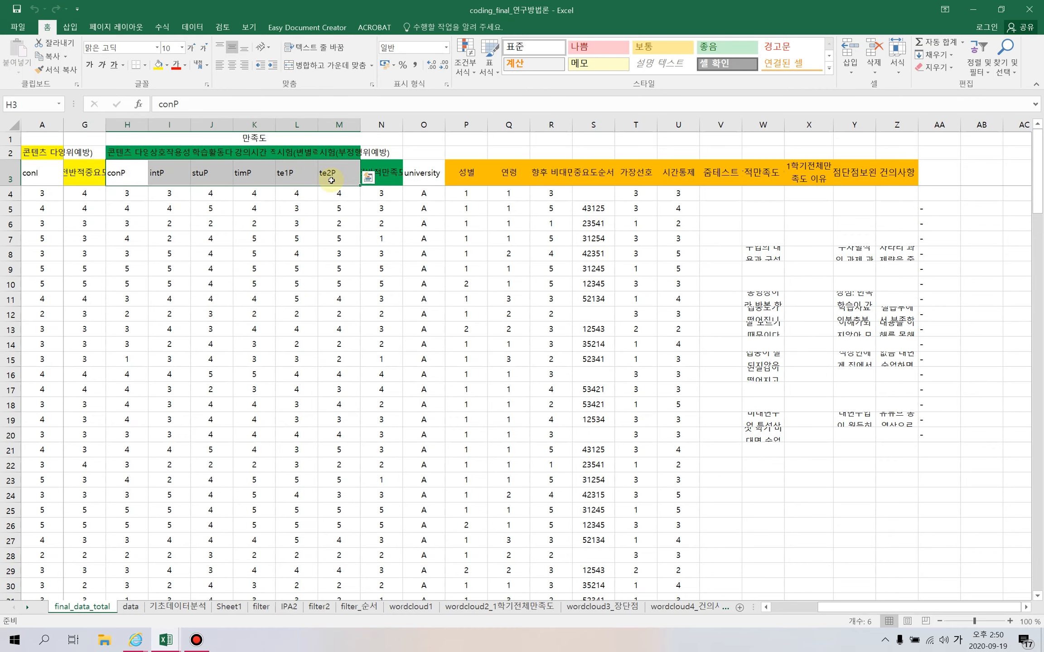
click(132, 606)
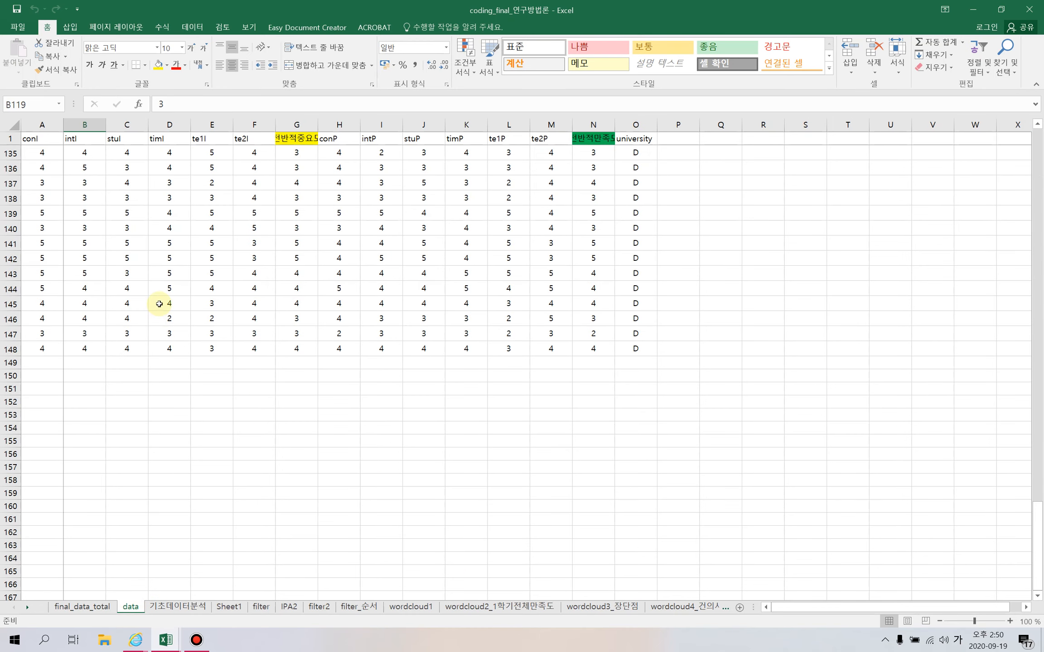
click(51, 351)
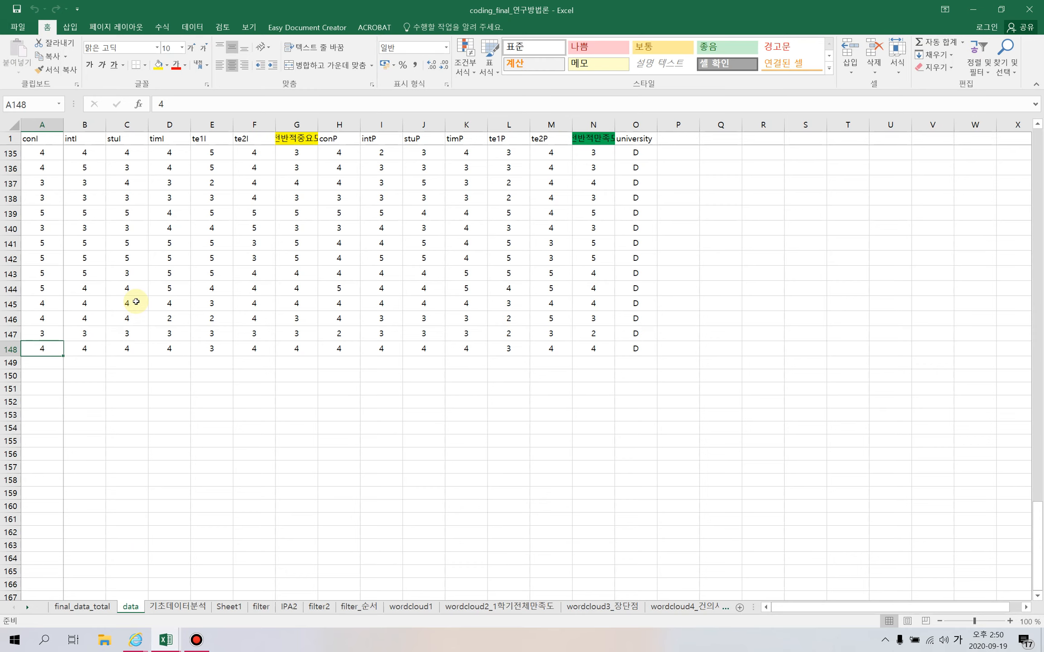
scroll(221, 283, up, 2)
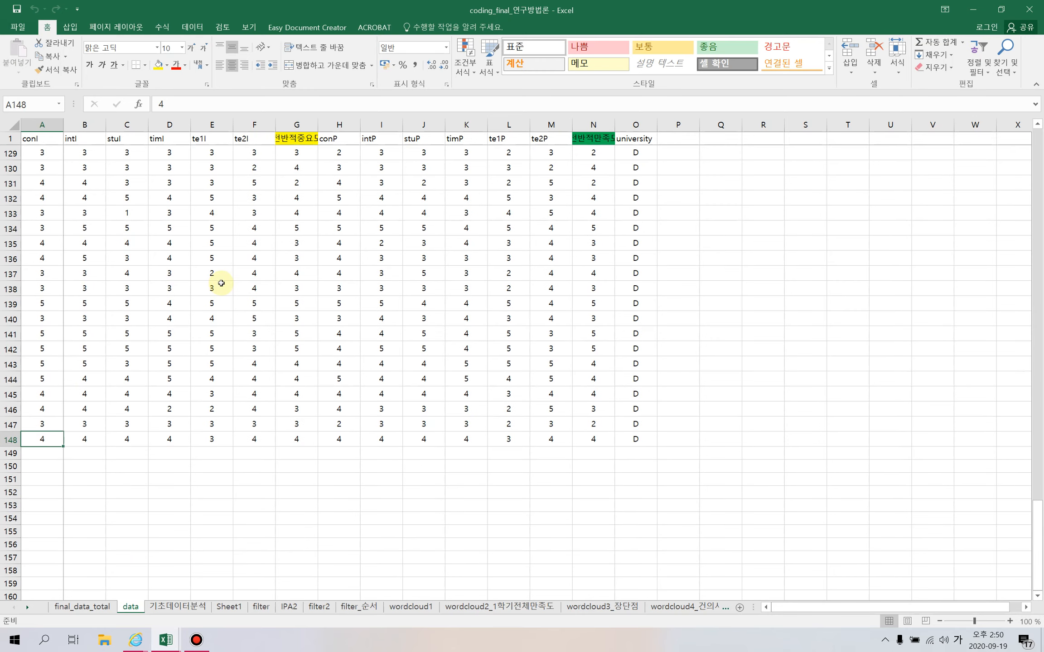
key(ctrl+Up)
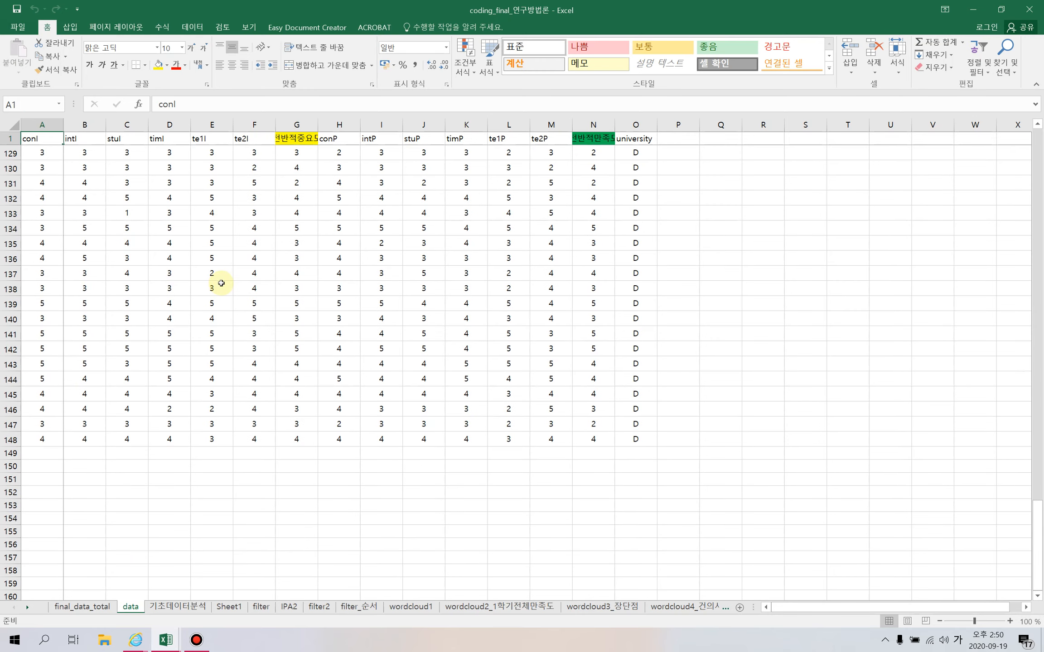
scroll(221, 283, up, 20)
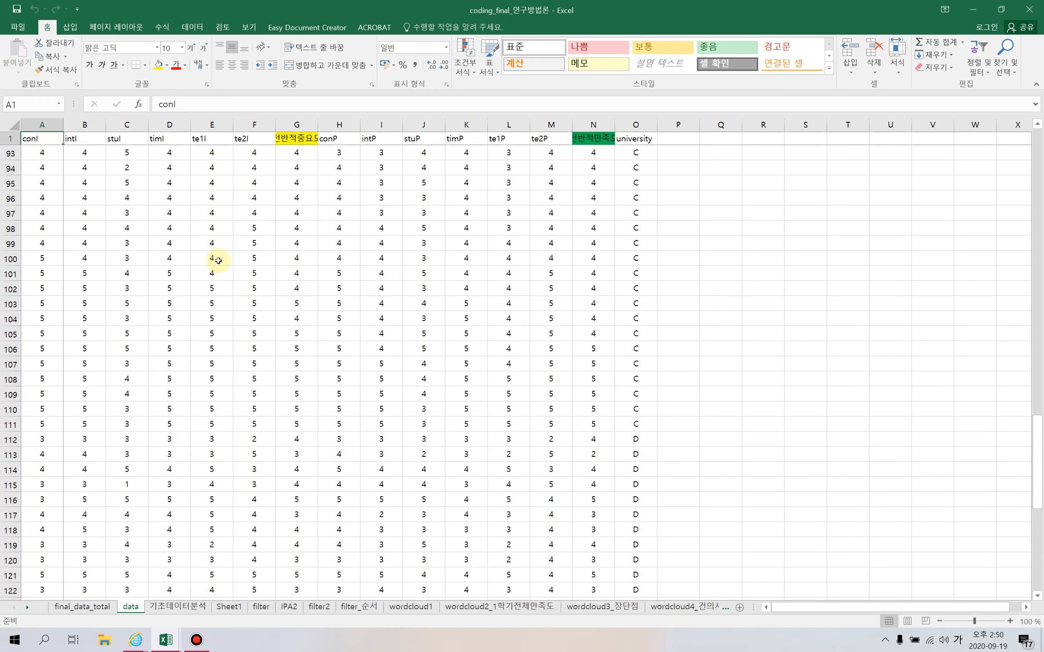
scroll(213, 246, up, 20)
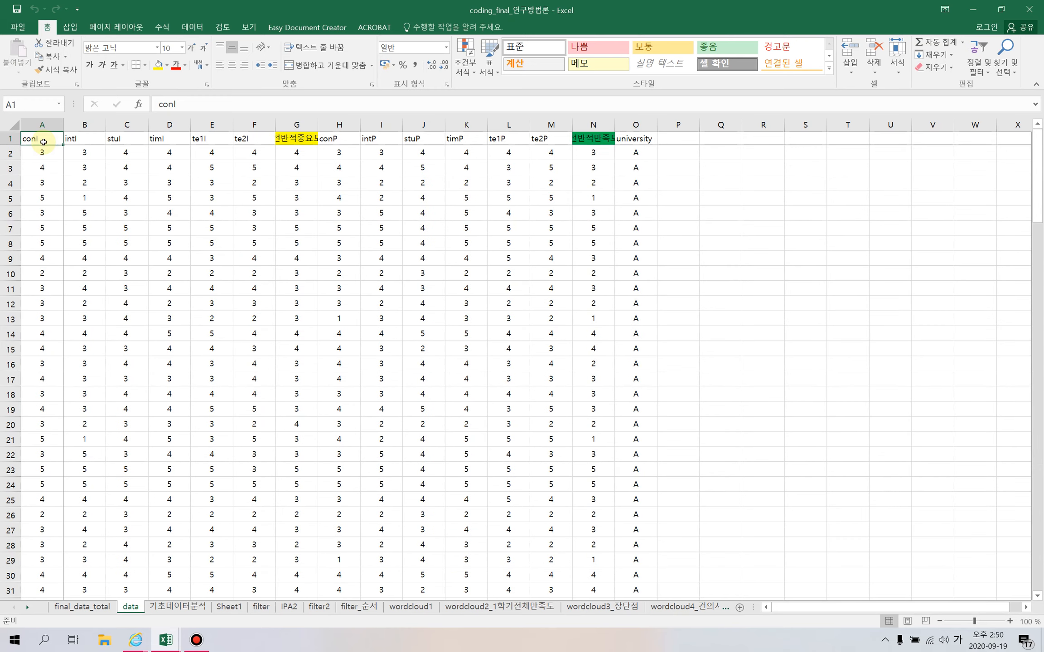
drag(43, 141, 639, 138)
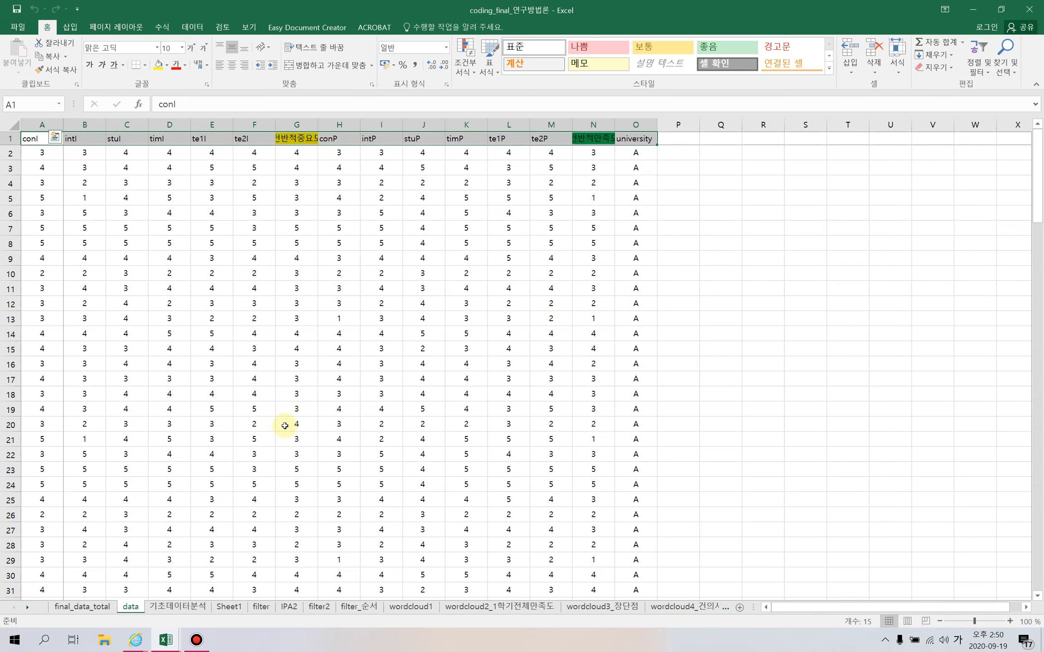
- In row 4 of the data sheet, clear the timI value in D4 and enter 33 in E4 under te1I
click(185, 243)
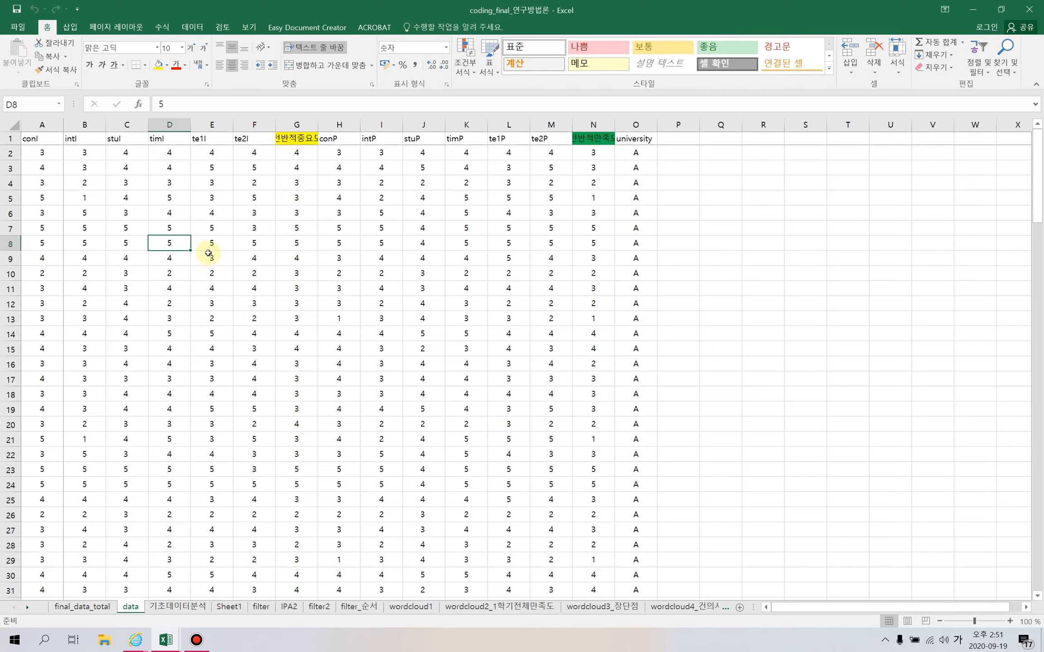
click(168, 188)
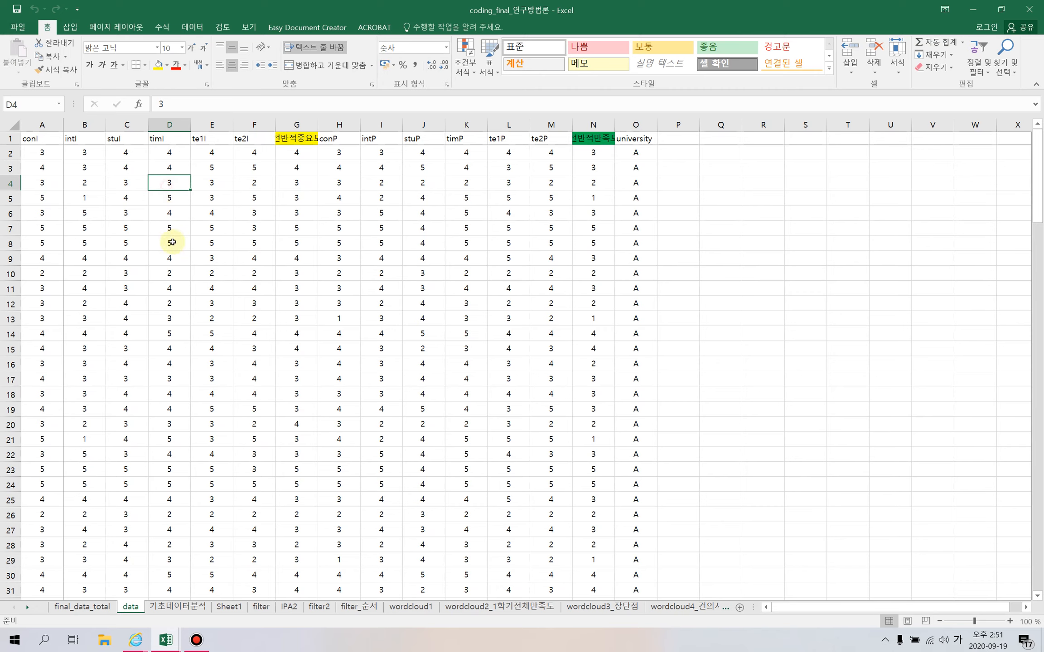
key(Delete)
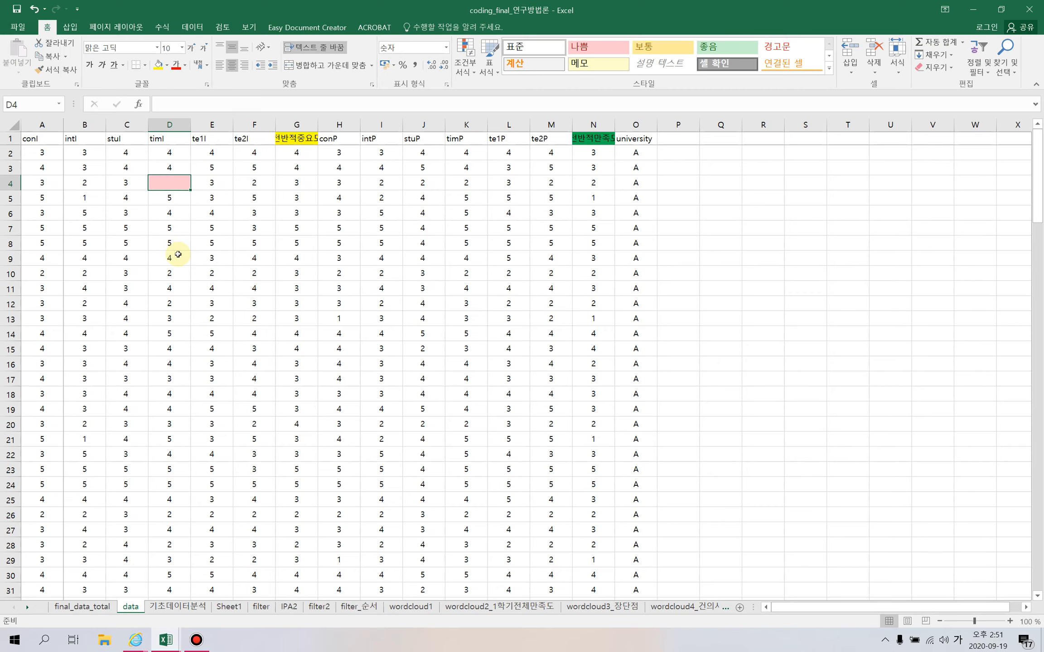
click(210, 186)
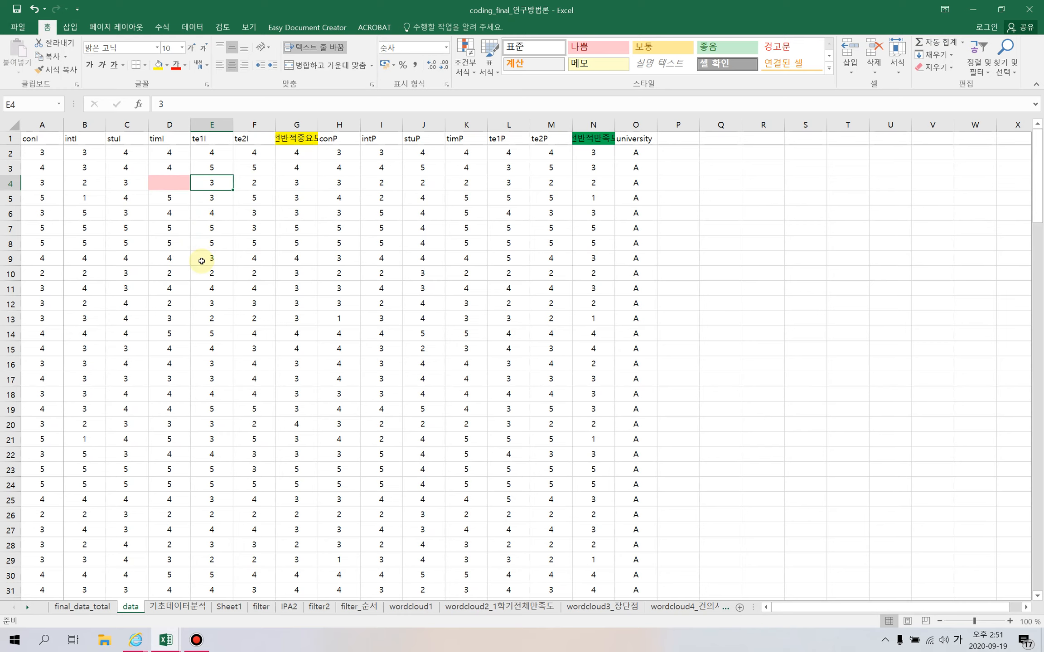
text(33)
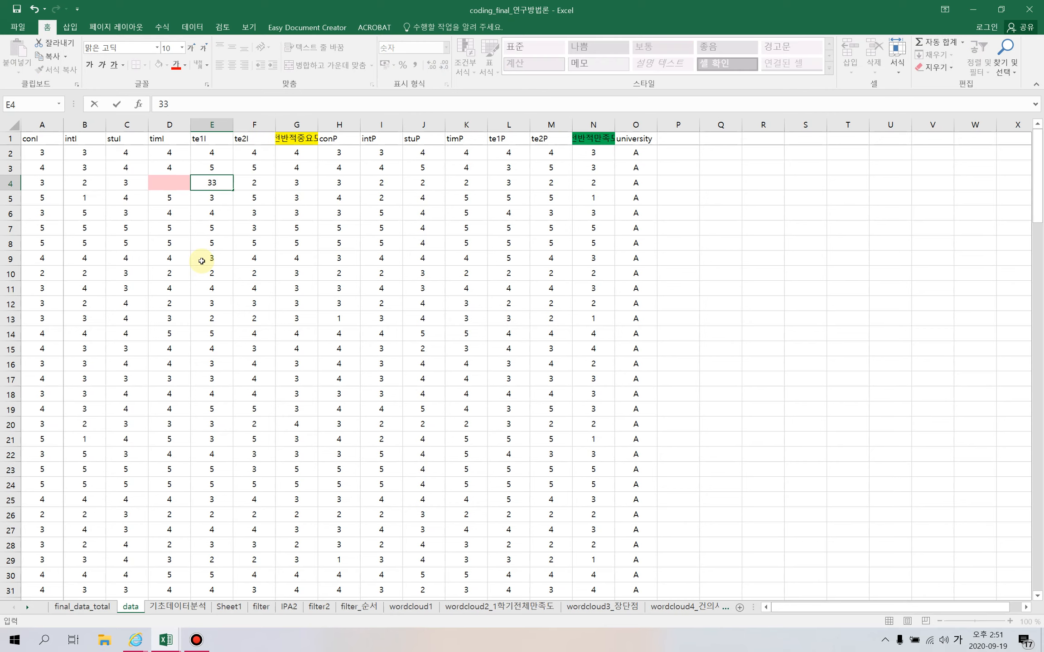
key(Return)
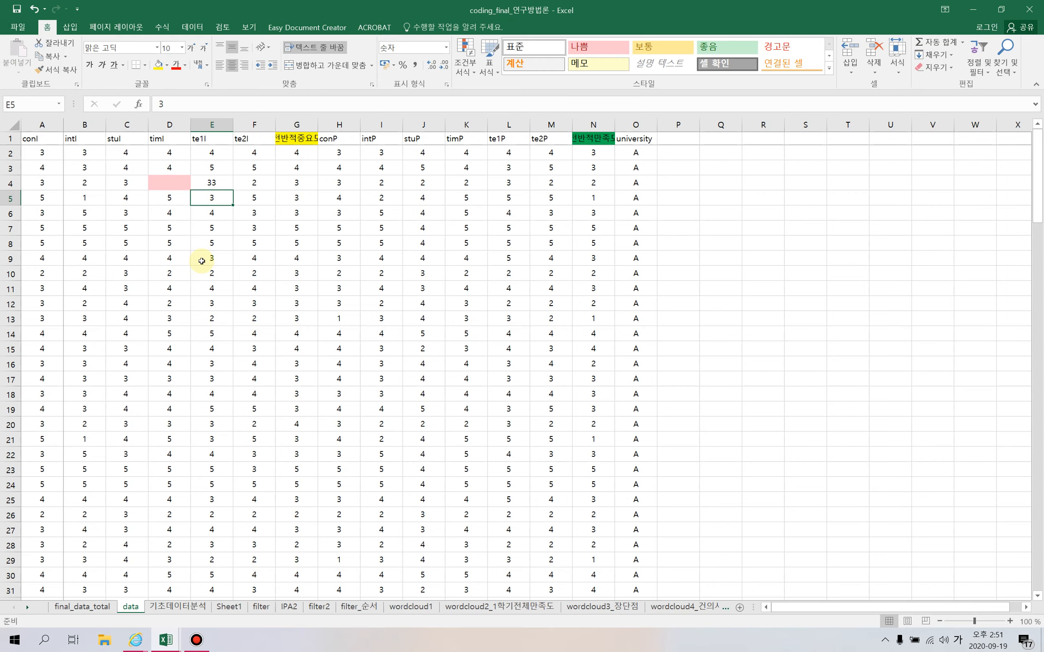
- Highlight values greater than 5 in A2:O148 with conditional formatting, using light red fill with dark red text
scroll(202, 261, down, 9)
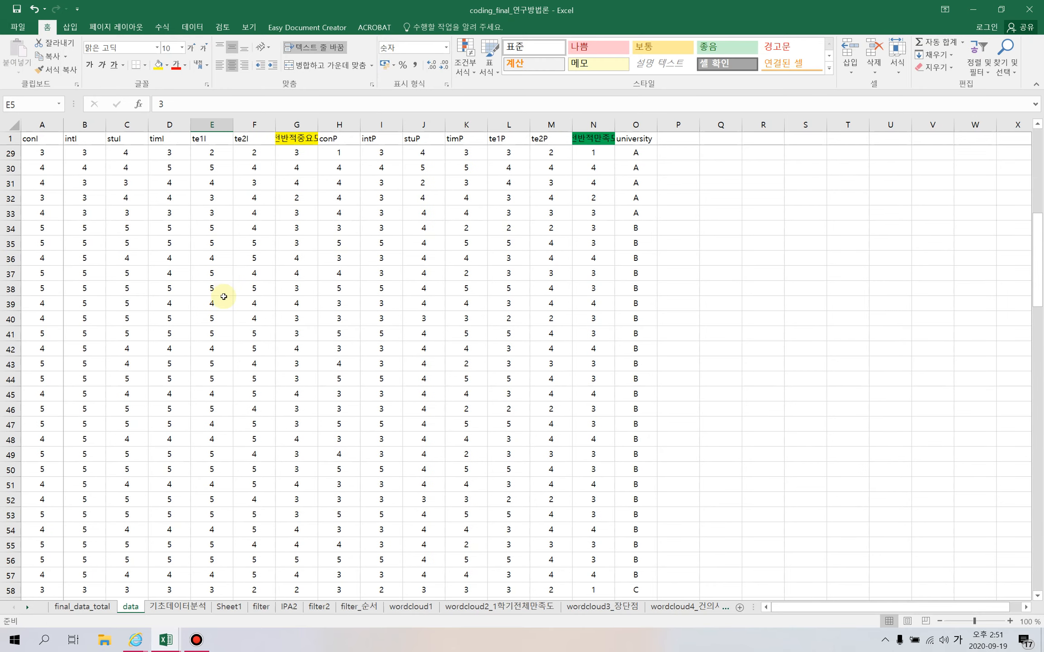
scroll(224, 297, up, 9)
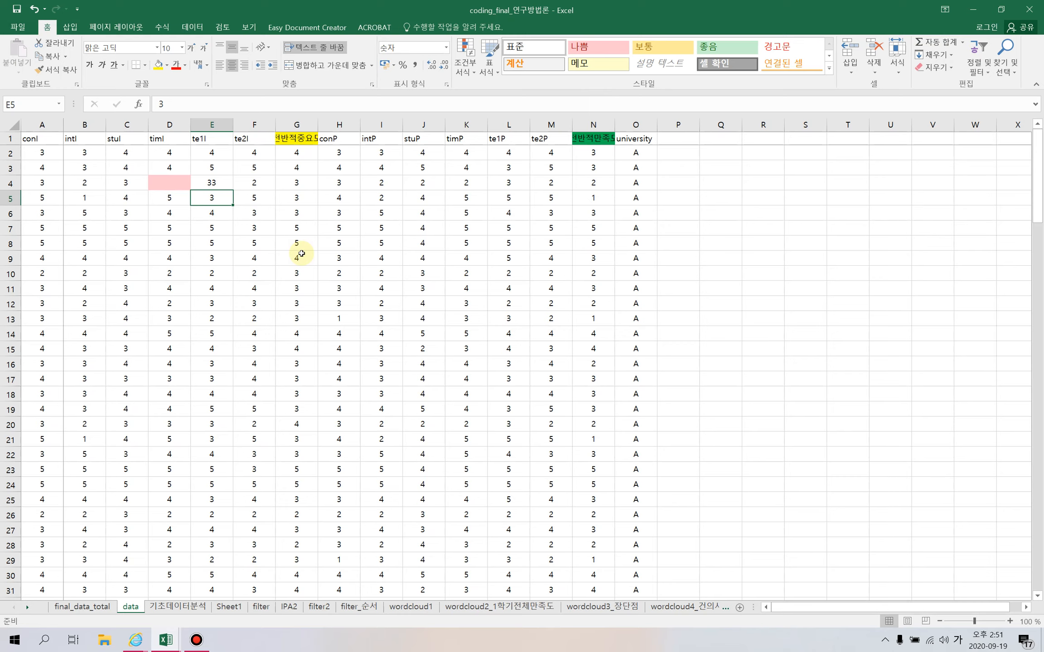
click(47, 157)
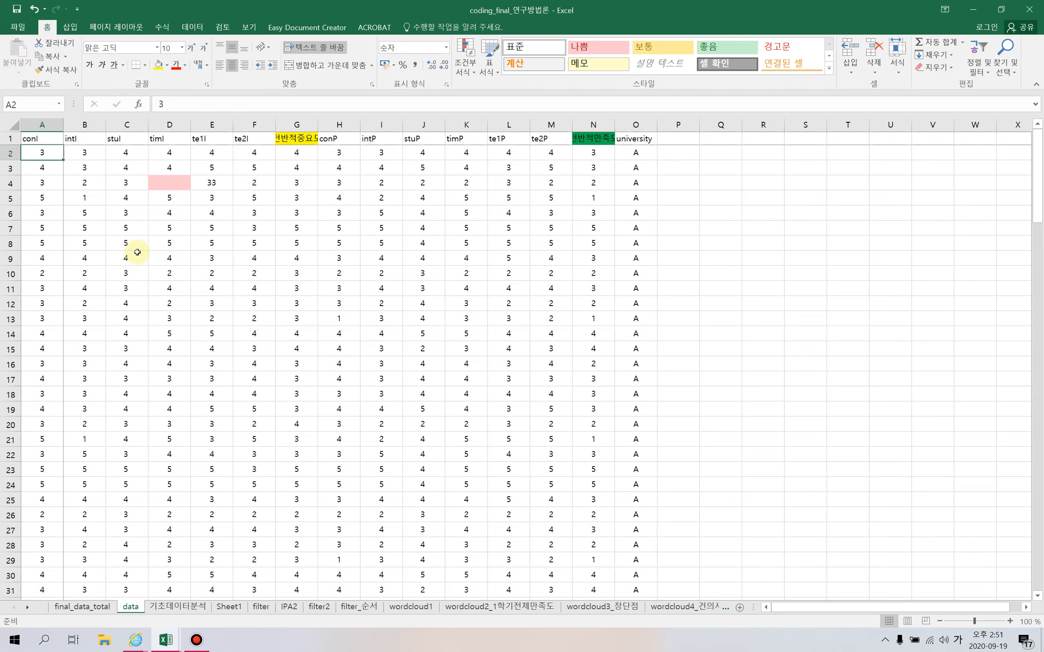
key(End)
key(shift+Right)
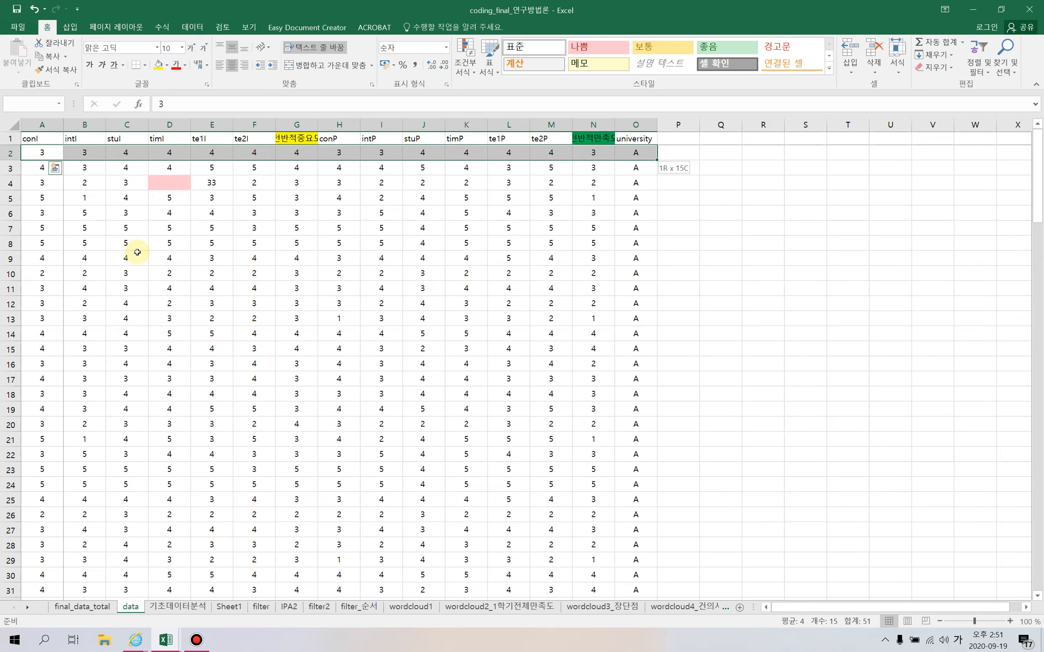
key(End)
key(shift+Down)
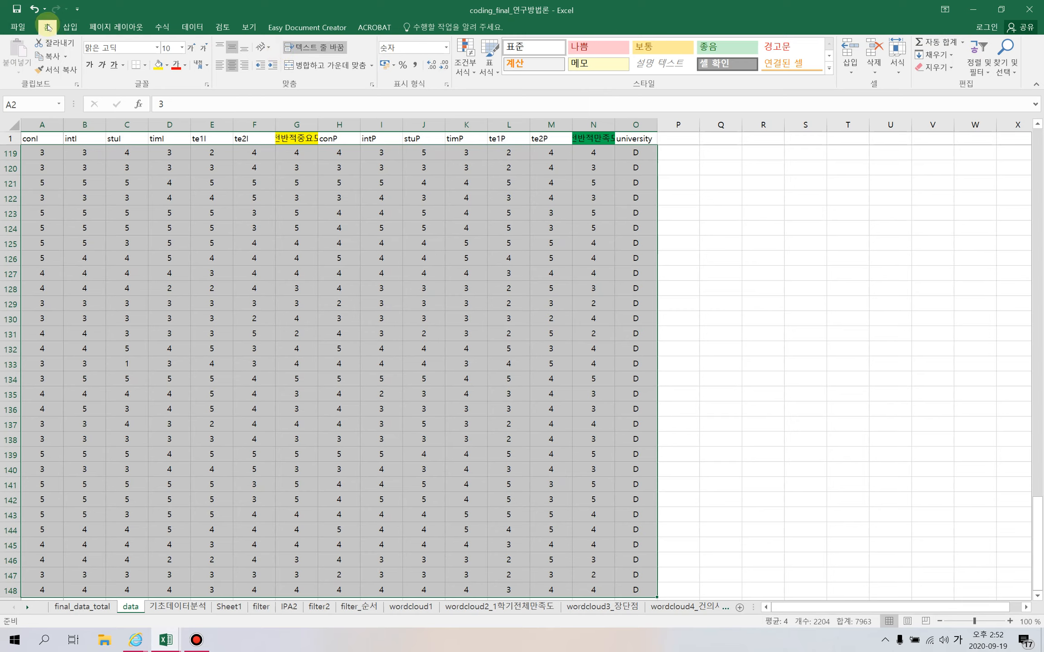
click(473, 75)
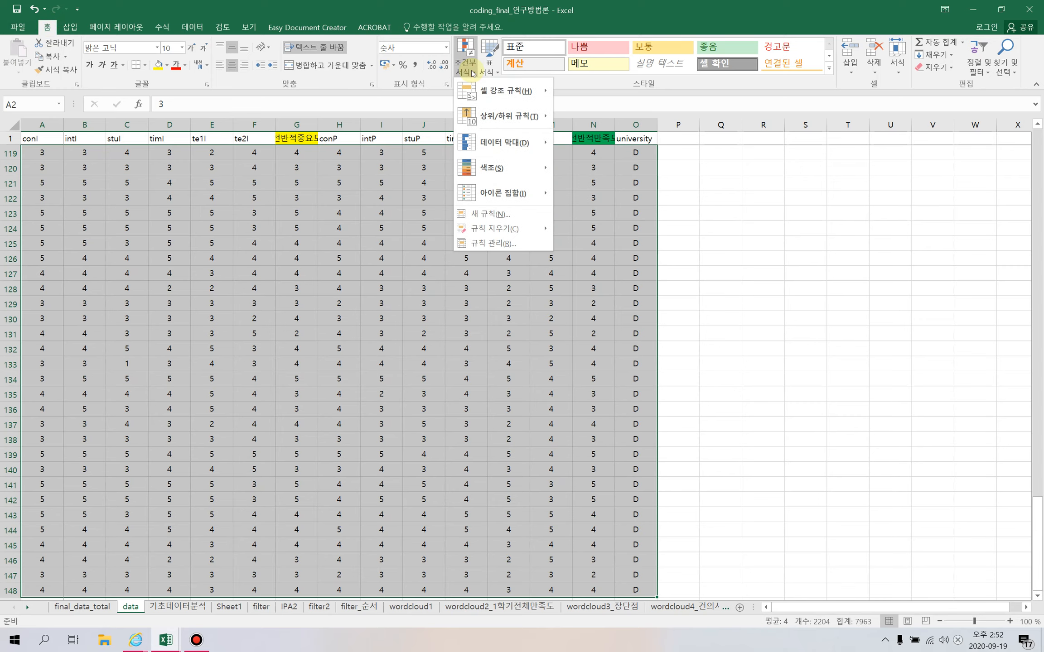
click(498, 91)
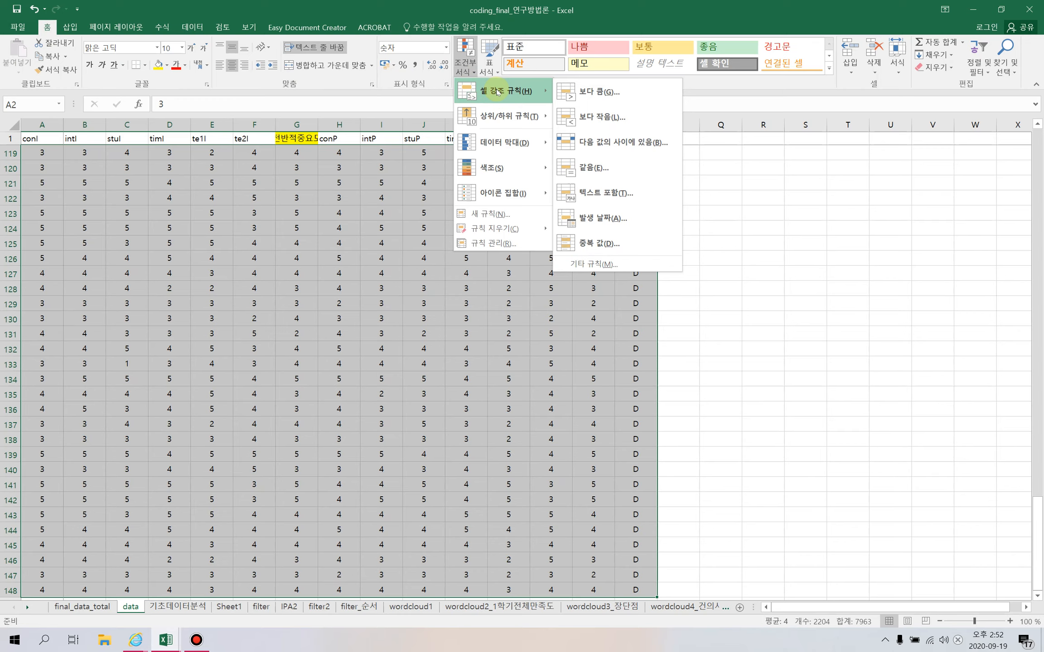
click(607, 93)
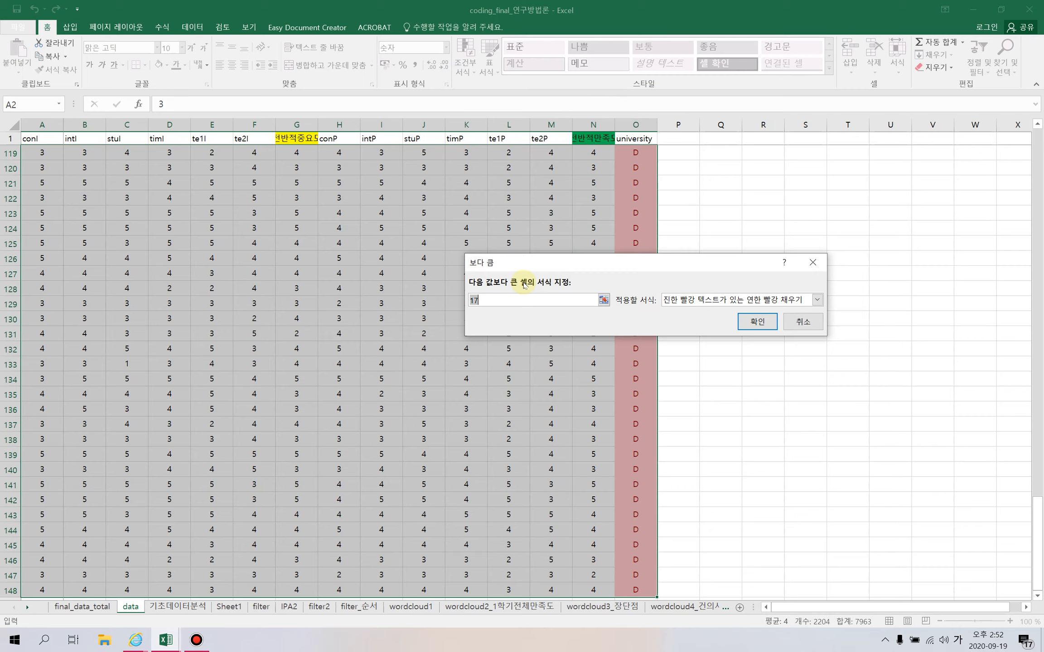
text(5)
click(757, 321)
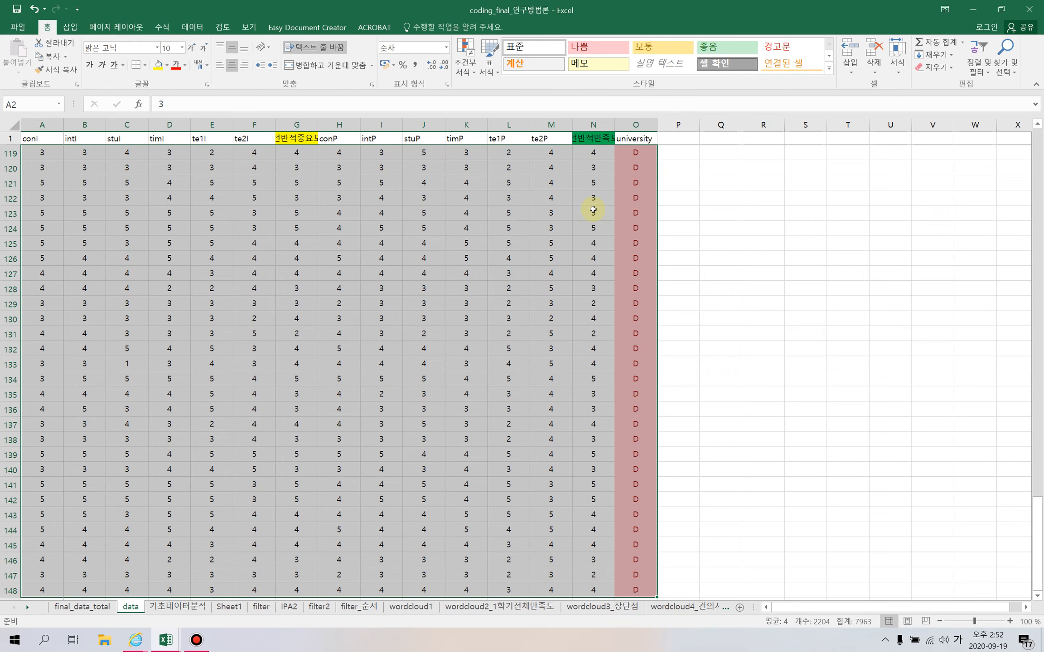
- Check the highlighted cells across the data sheet, including the university column and cells D4 and E4
click(643, 170)
scroll(643, 195, up, 8)
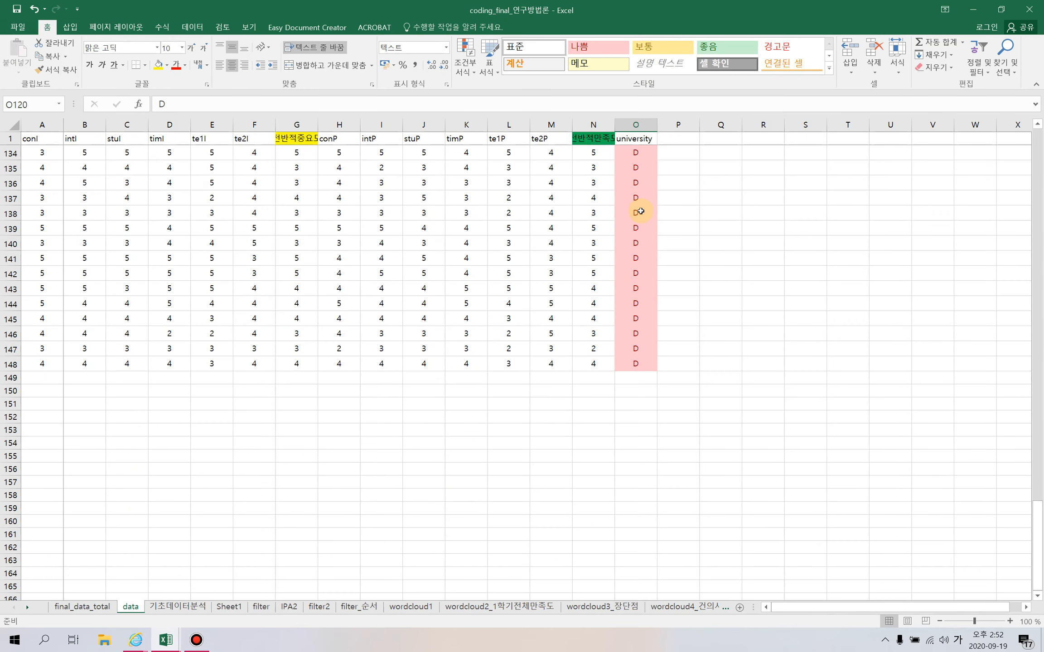
scroll(640, 210, up, 20)
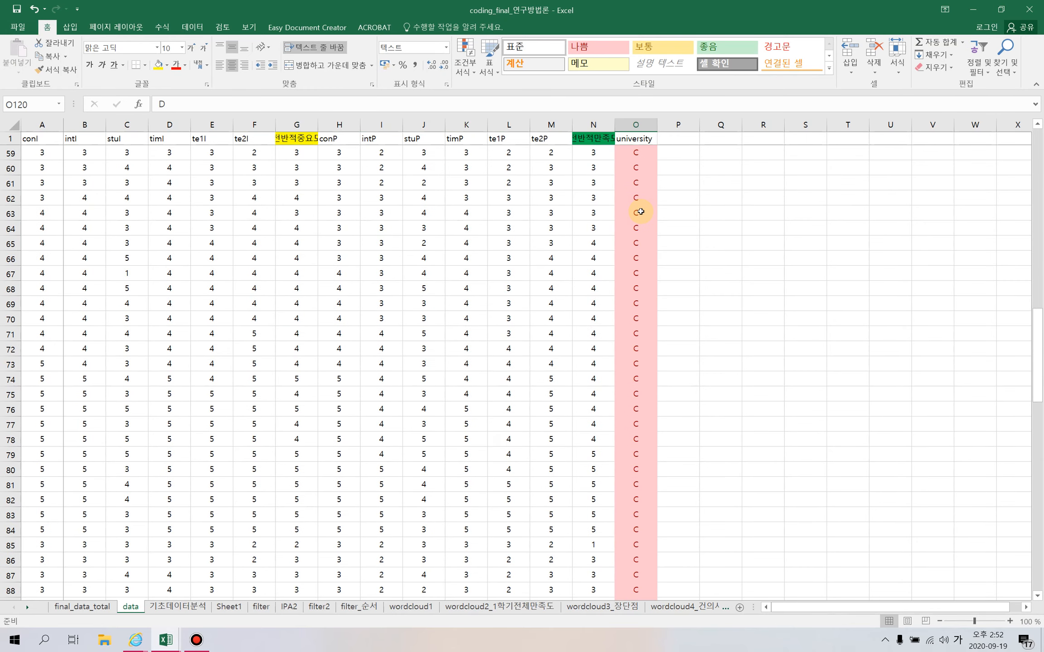
scroll(639, 208, up, 2)
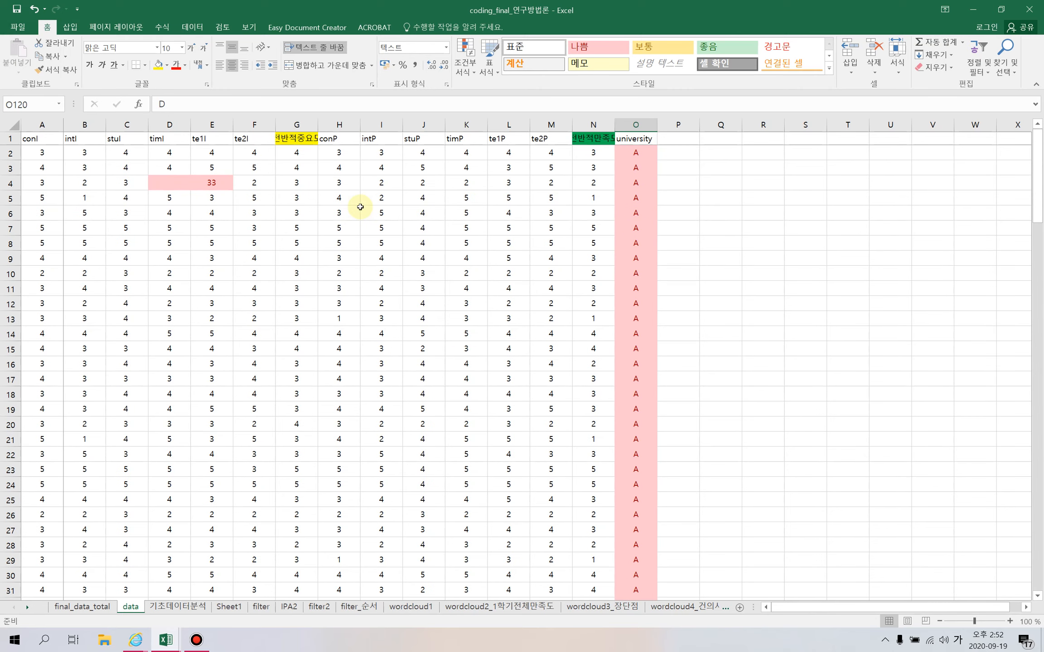
click(212, 185)
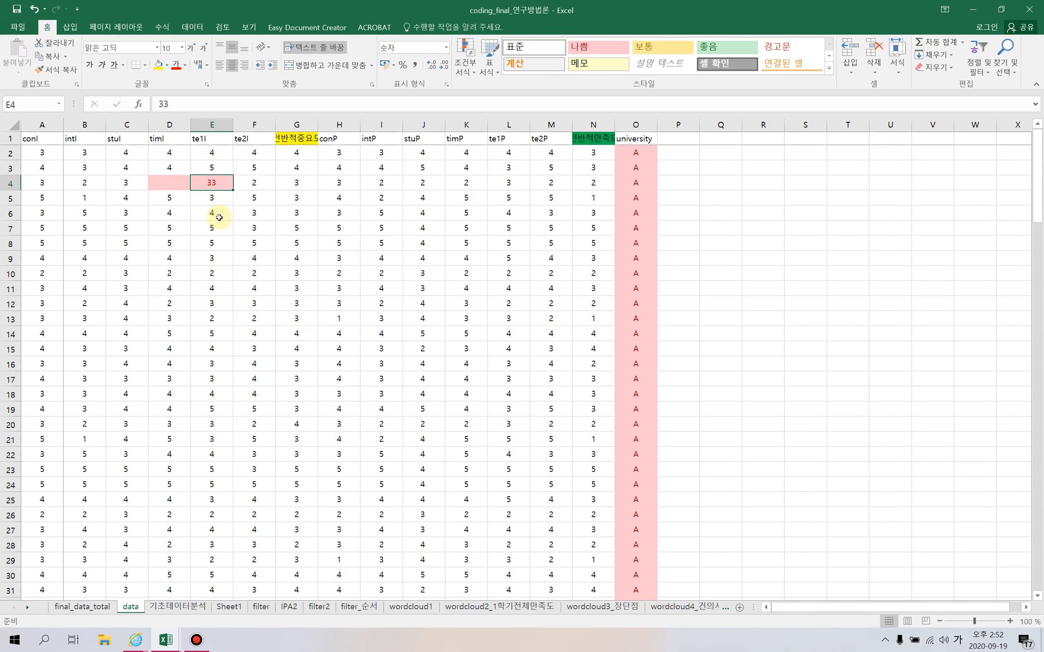
click(221, 184)
click(181, 187)
click(211, 186)
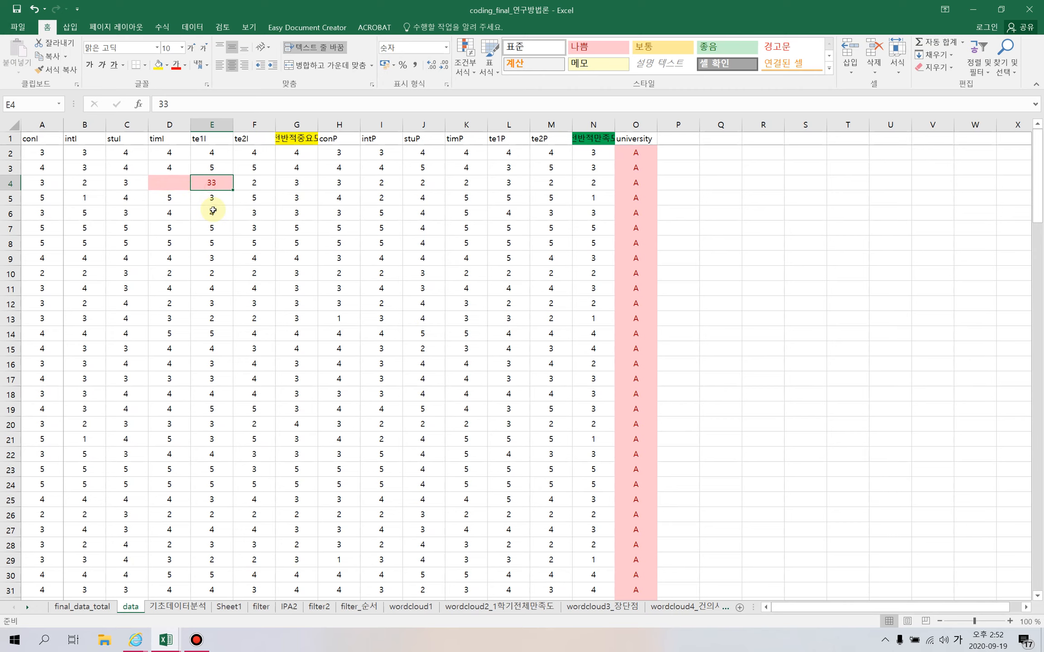
click(174, 186)
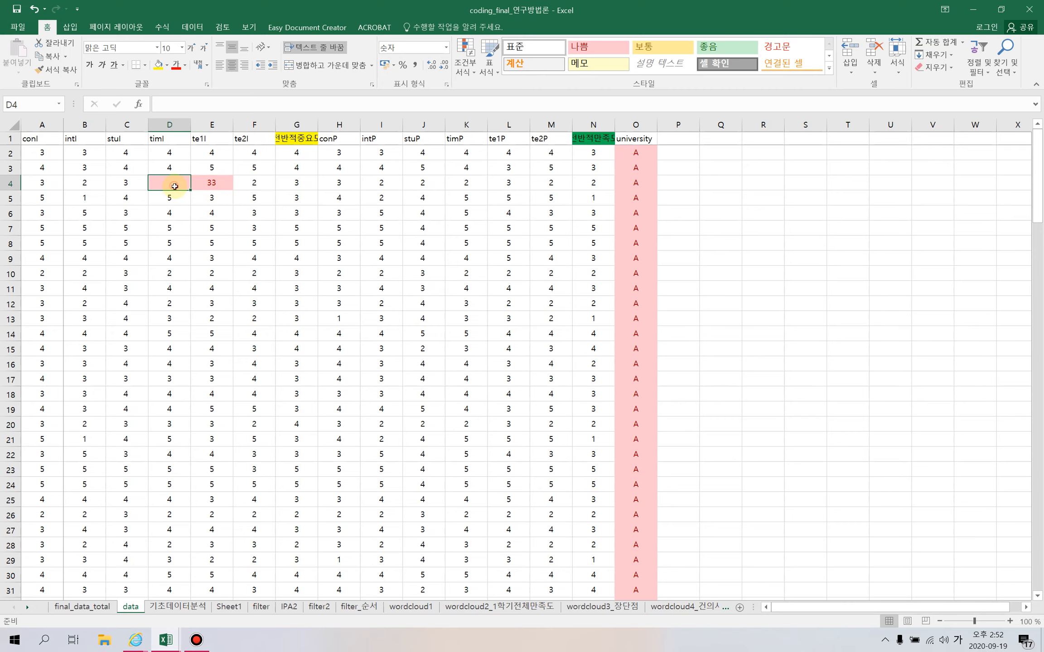
- Add a conditional formatting rule to A2:M6 that highlights values less than 1 with light red fill and dark red text
click(45, 154)
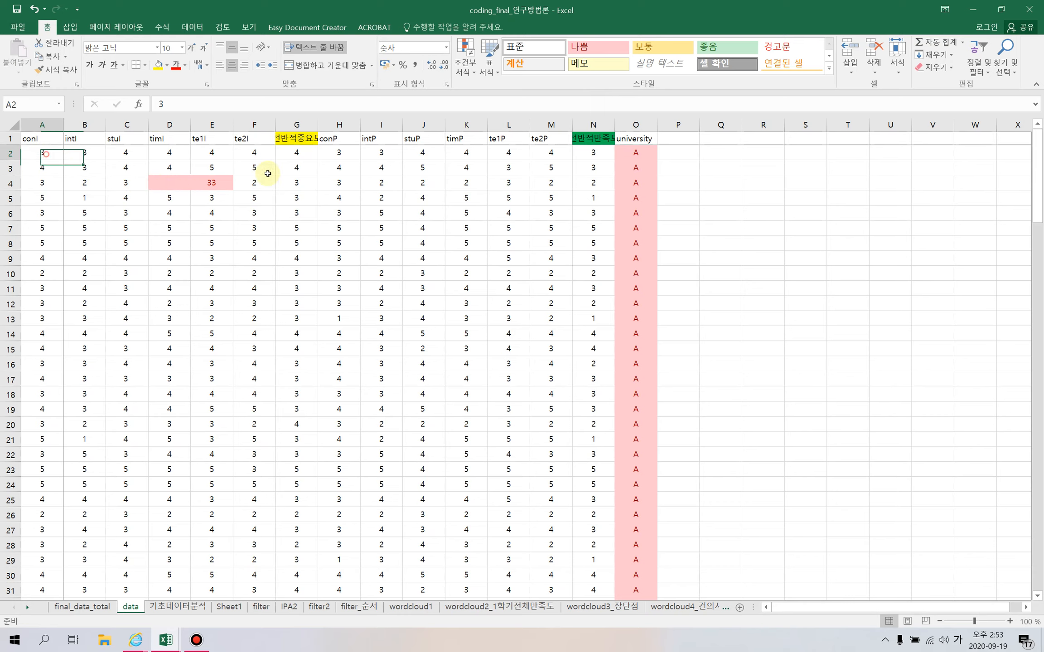
drag(268, 173, 554, 213)
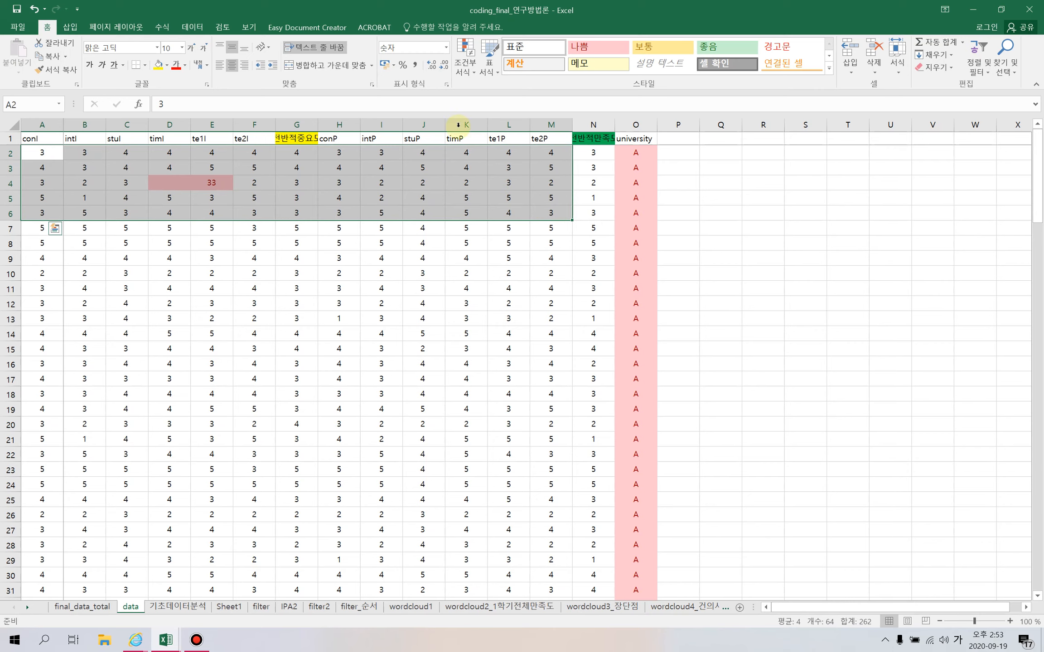
click(465, 66)
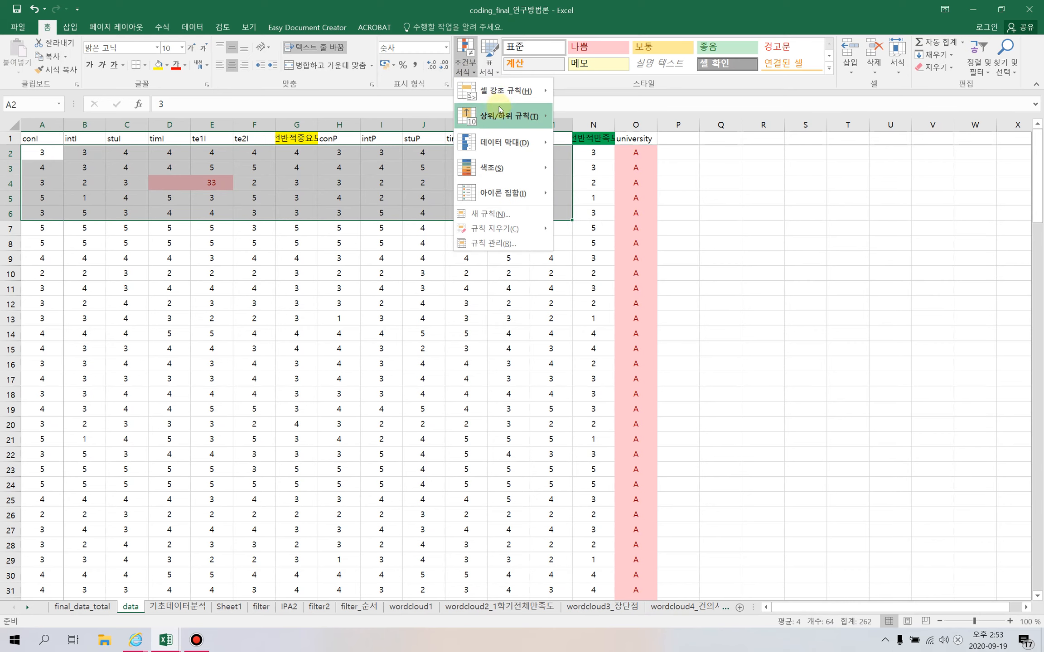
mouse_move(507, 91)
click(601, 119)
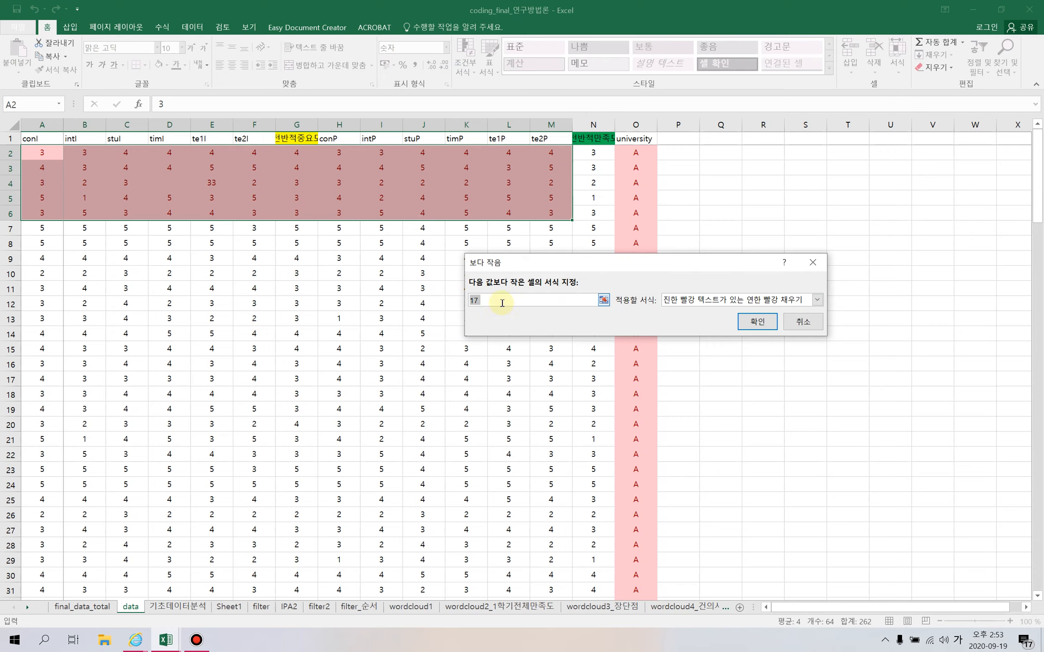
text(1)
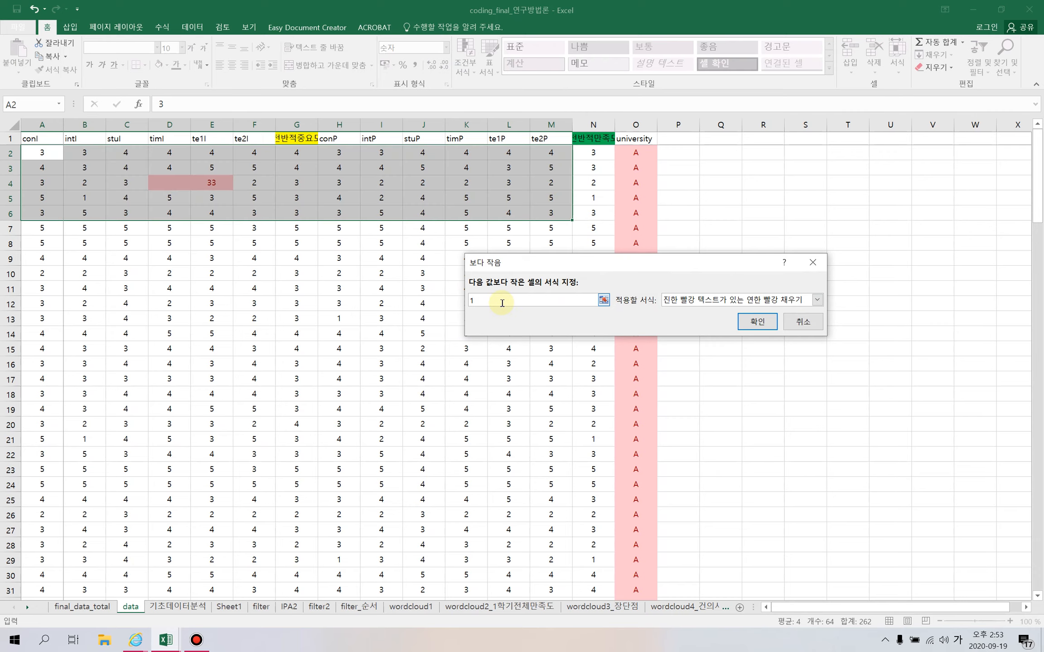
click(750, 329)
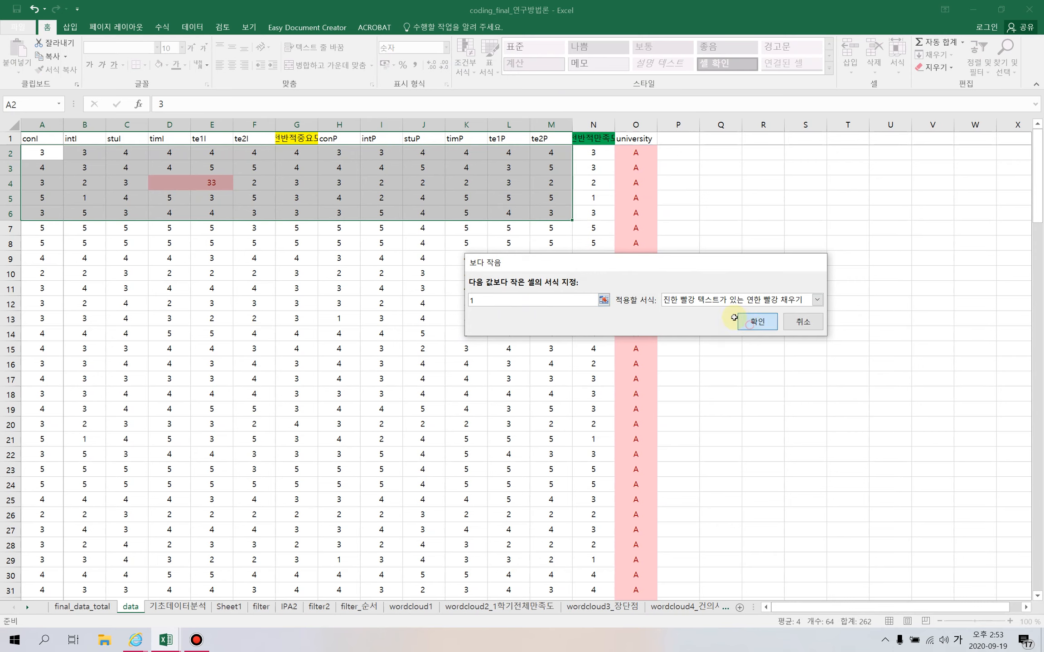
- Undo the conditional formatting rules and the test edits in D4 and E4 of the data sheet
click(172, 190)
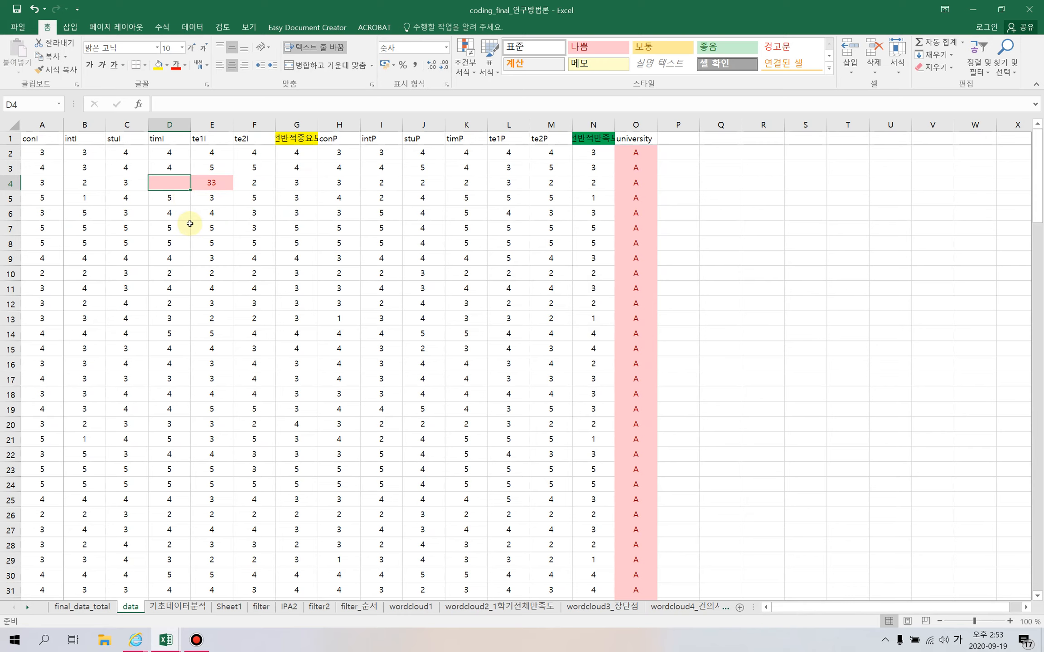
key(ctrl+z)
key(ctrl+z)
key(ctrl+z)
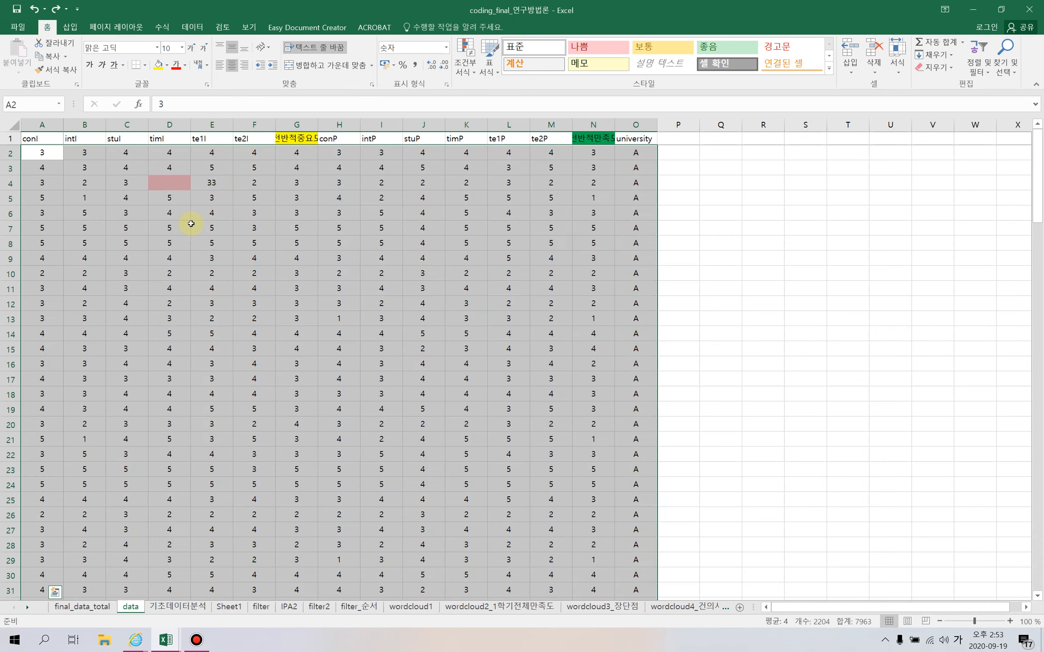
key(ctrl+z)
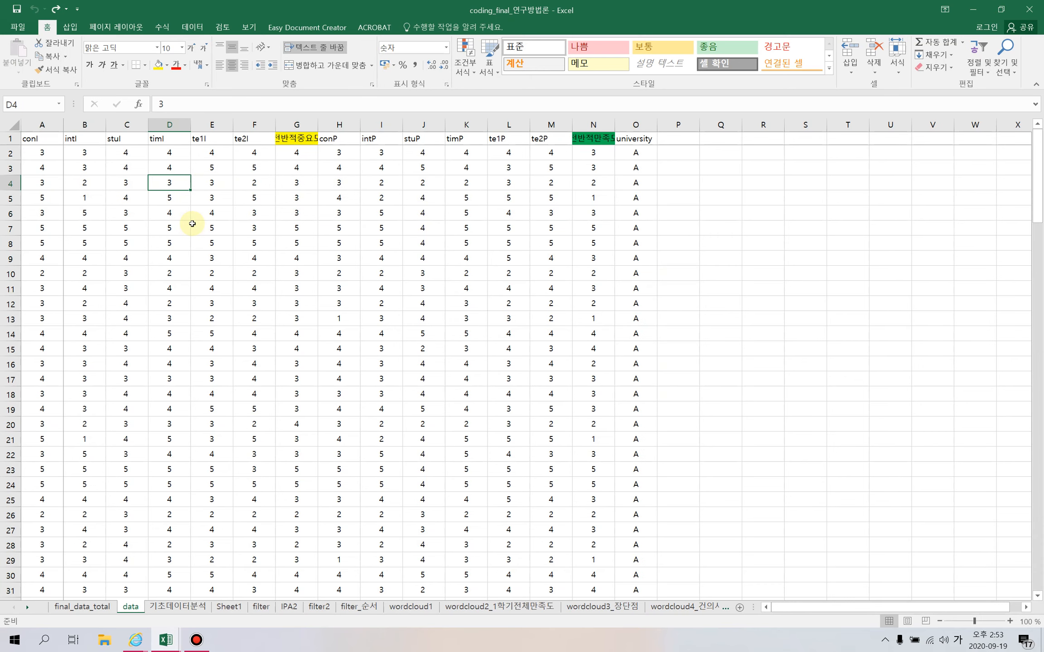
click(204, 201)
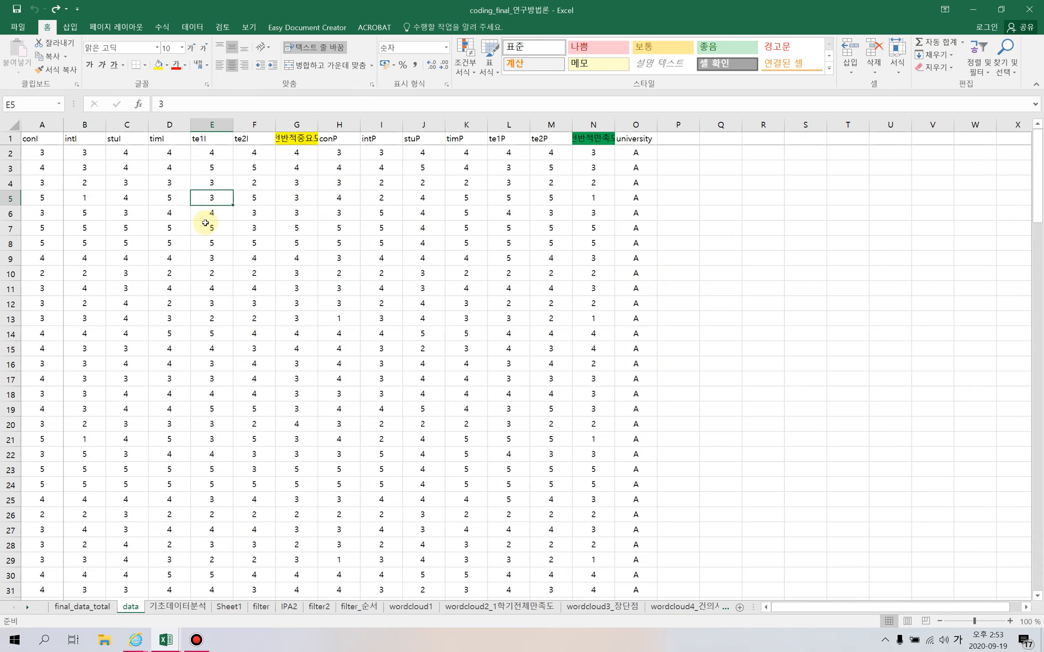
- Copy the survey responses in A2:N148 of the data sheet, leaving out the header row and the university column
click(42, 156)
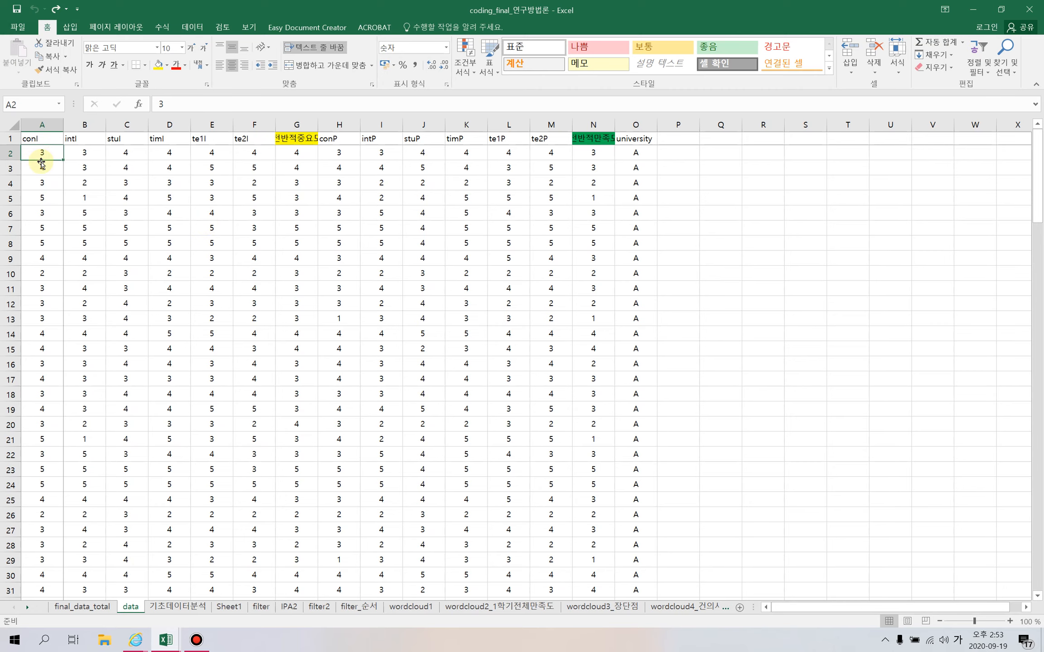
click(46, 140)
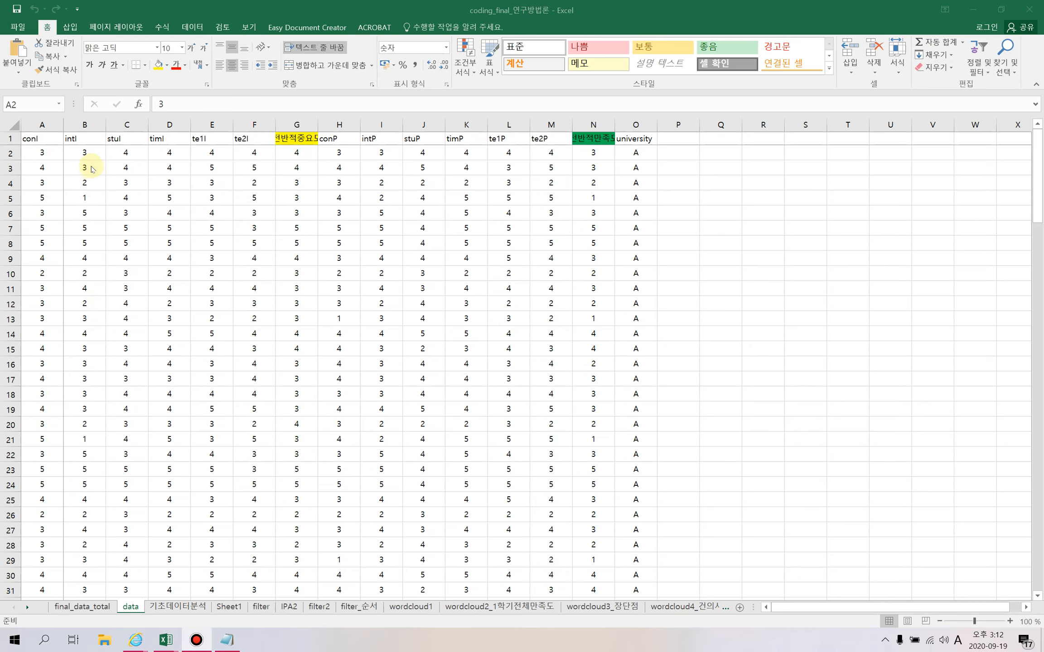
key(Down)
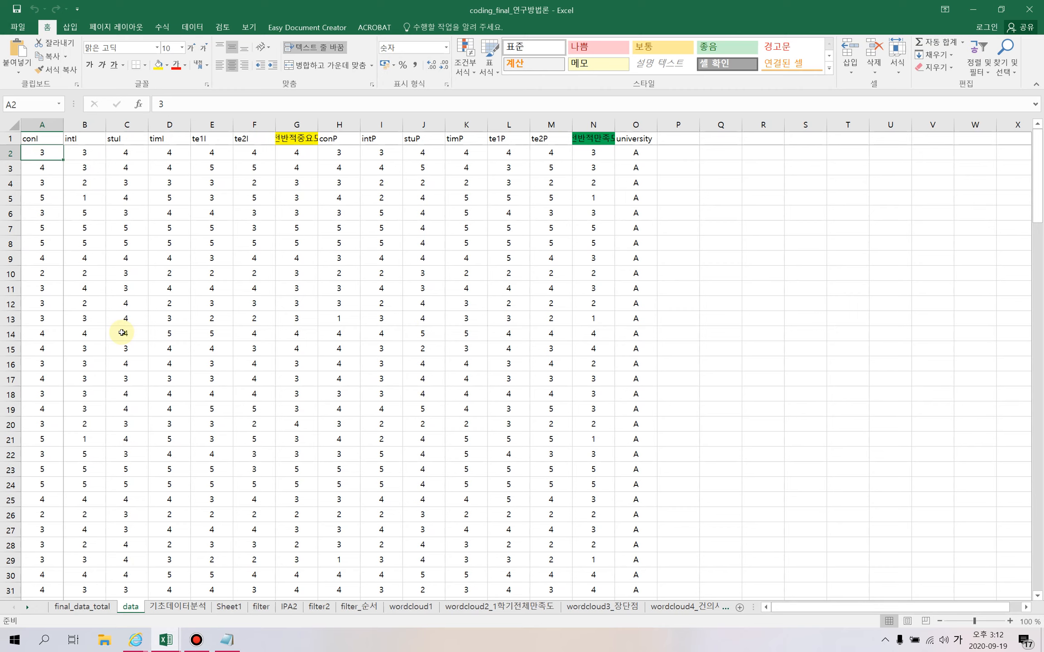
key(shift+Right)
key(shift+Right)
key(shift+Right)
key(shift+Right)
key(shift+Right)
key(shift+Right)
key(shift+Right)
key(shift+Right)
key(shift+Right)
key(shift+Right)
key(shift+Right)
key(shift+Right)
key(shift+Right)
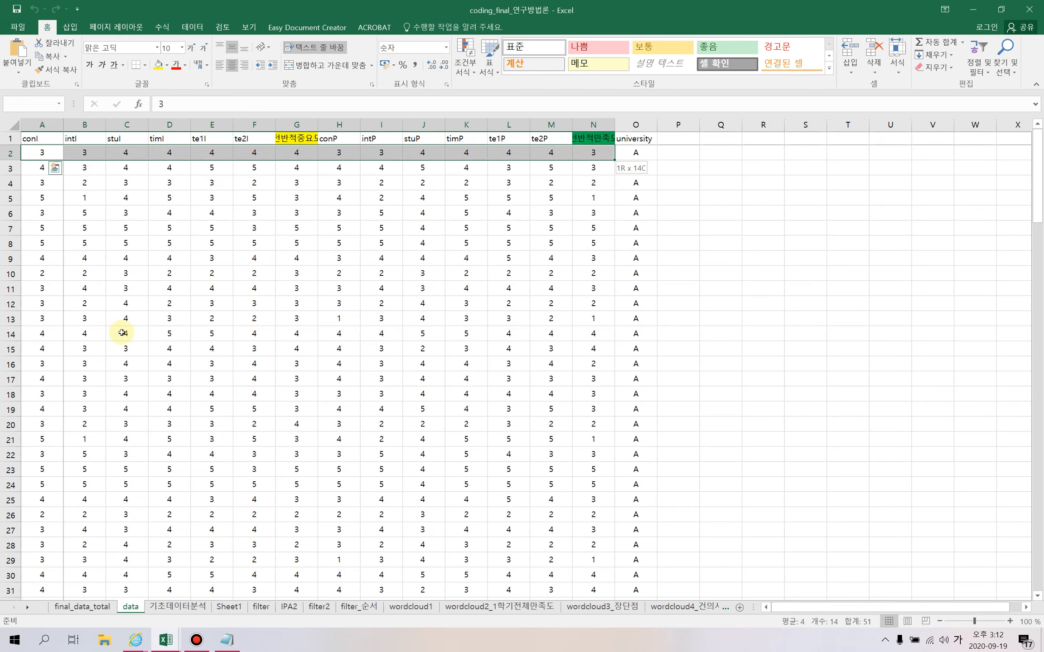
key(End)
key(shift+Down)
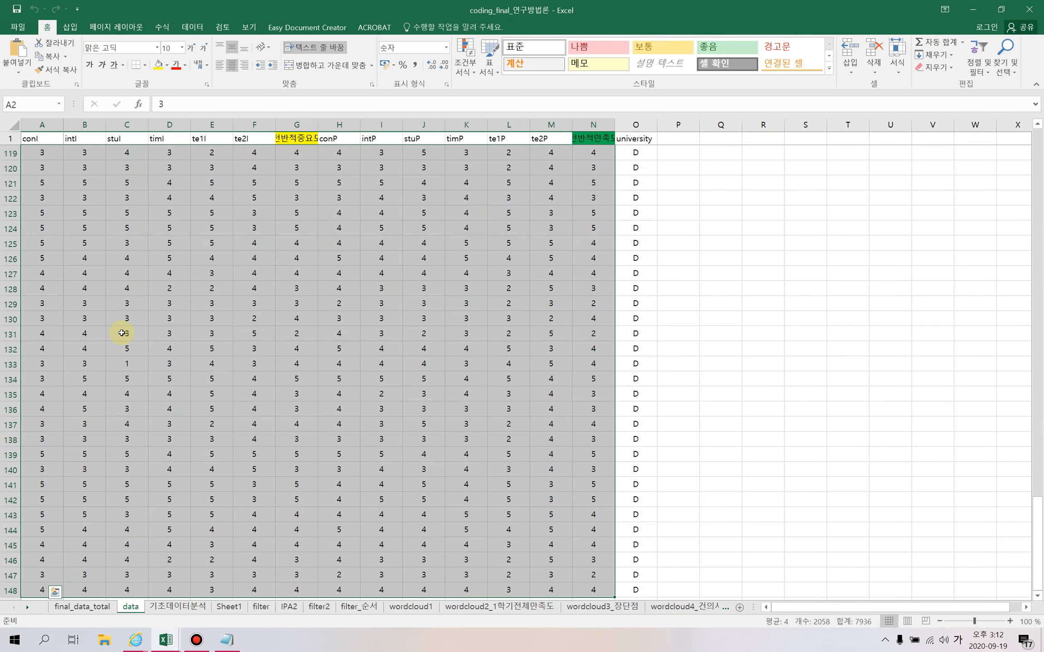
key(ctrl+c)
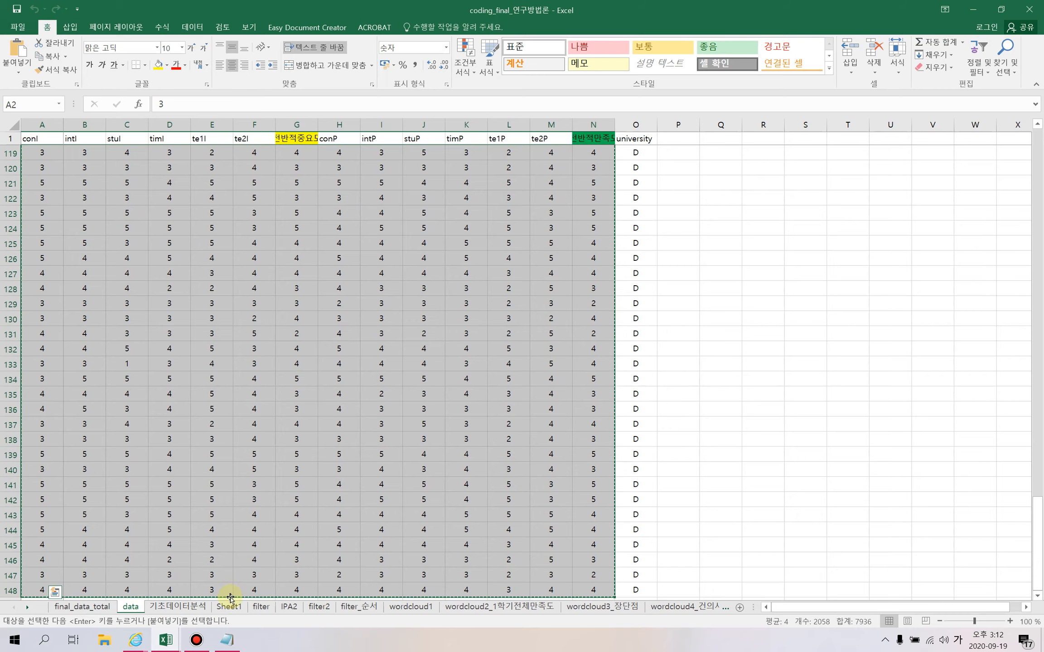
- Switch to the test file in Notepad and paste the copied survey data as plain text
click(227, 640)
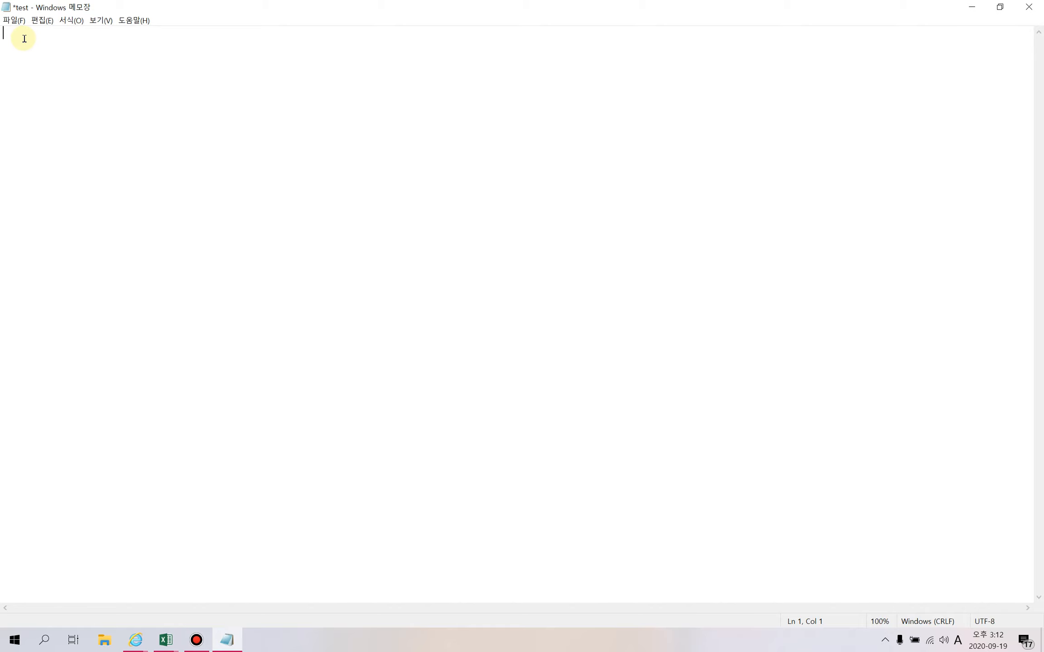
key(ctrl+v)
scroll(26, 43, up, 9)
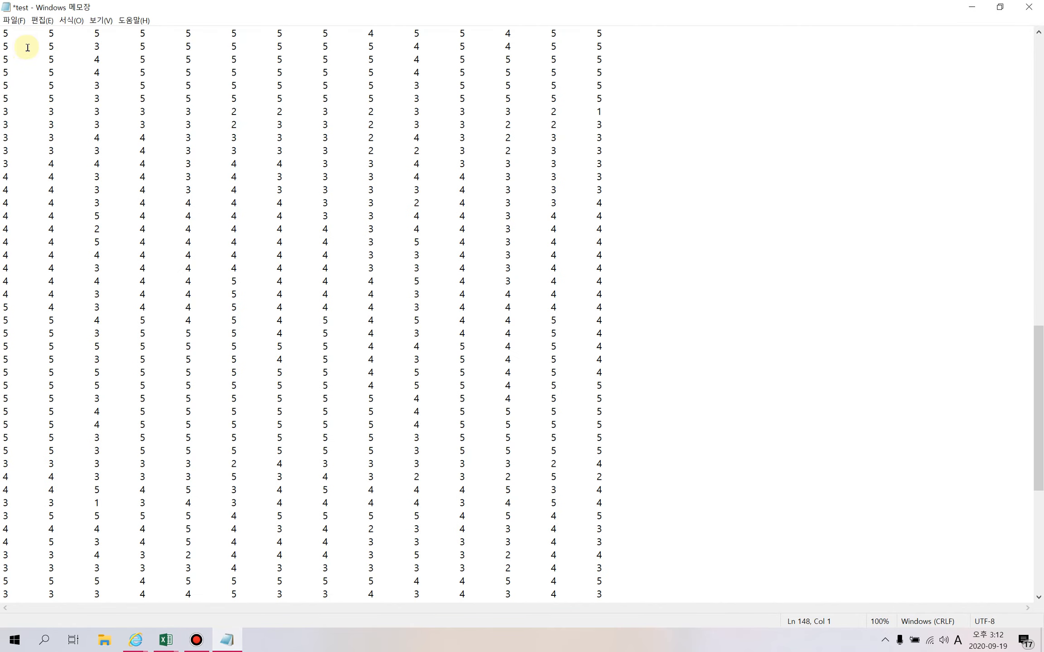
scroll(235, 216, up, 10)
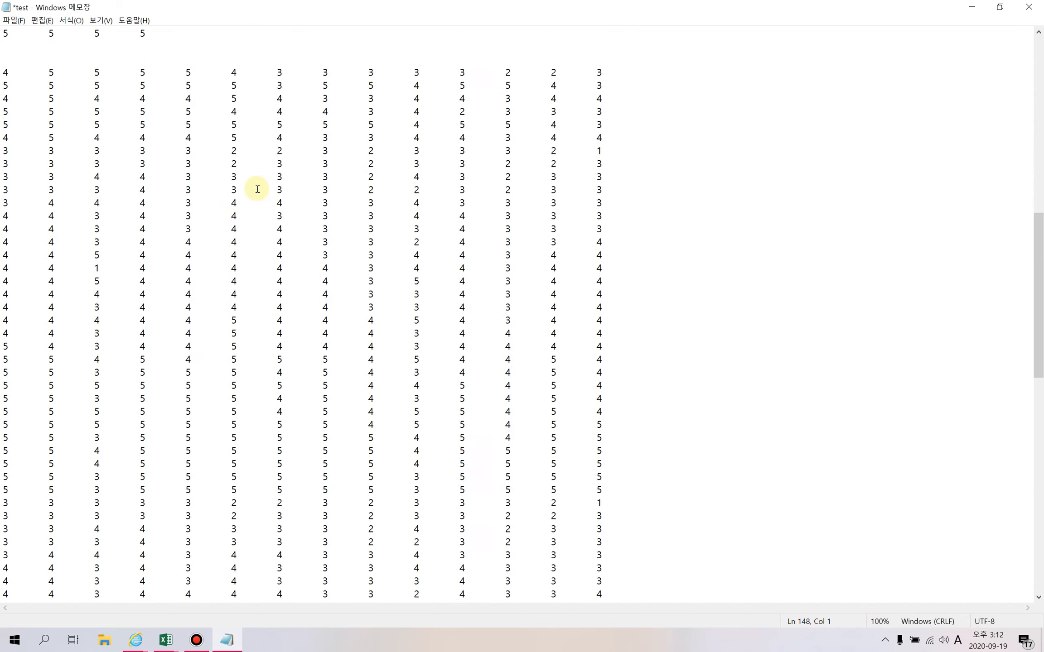
scroll(258, 189, up, 15)
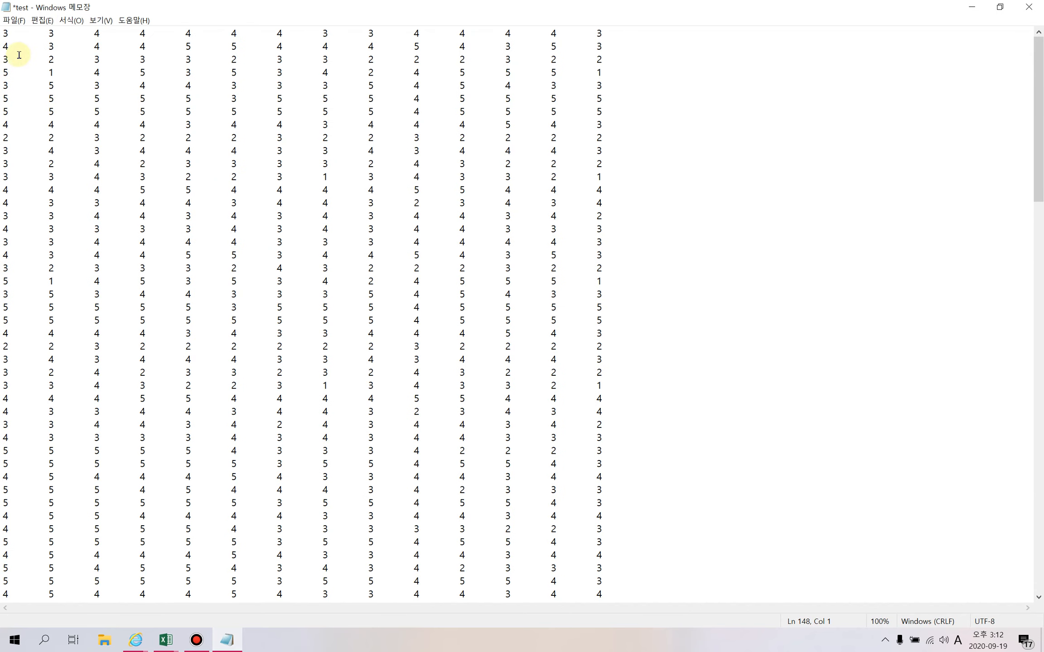
- Select all pasted rows in the test text file, from the first line to the end, and cut them
click(4, 33)
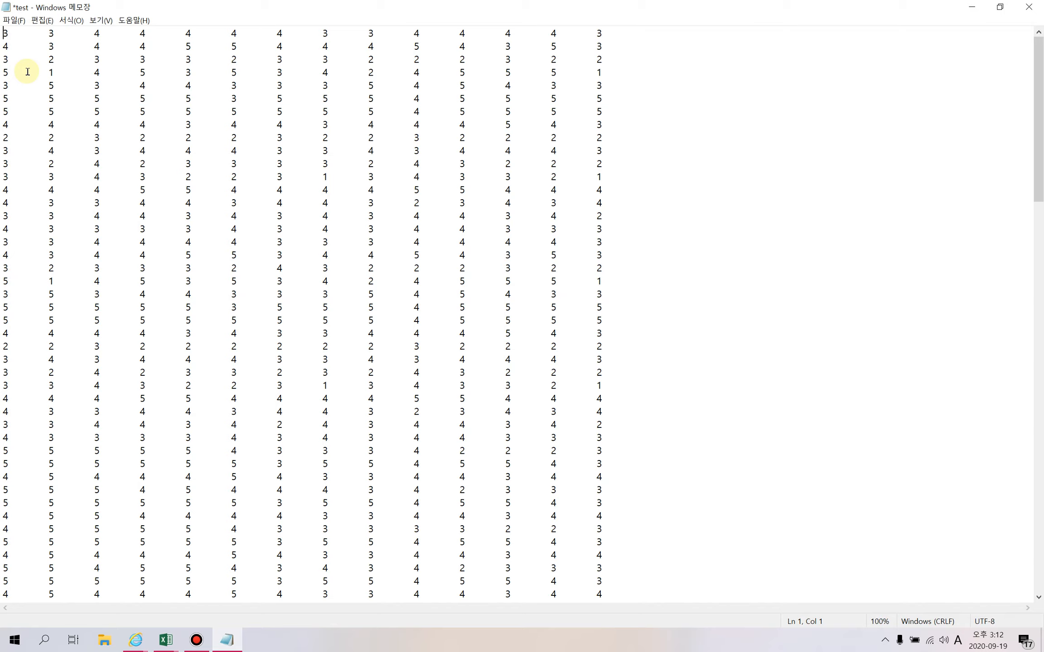
key(shift+End)
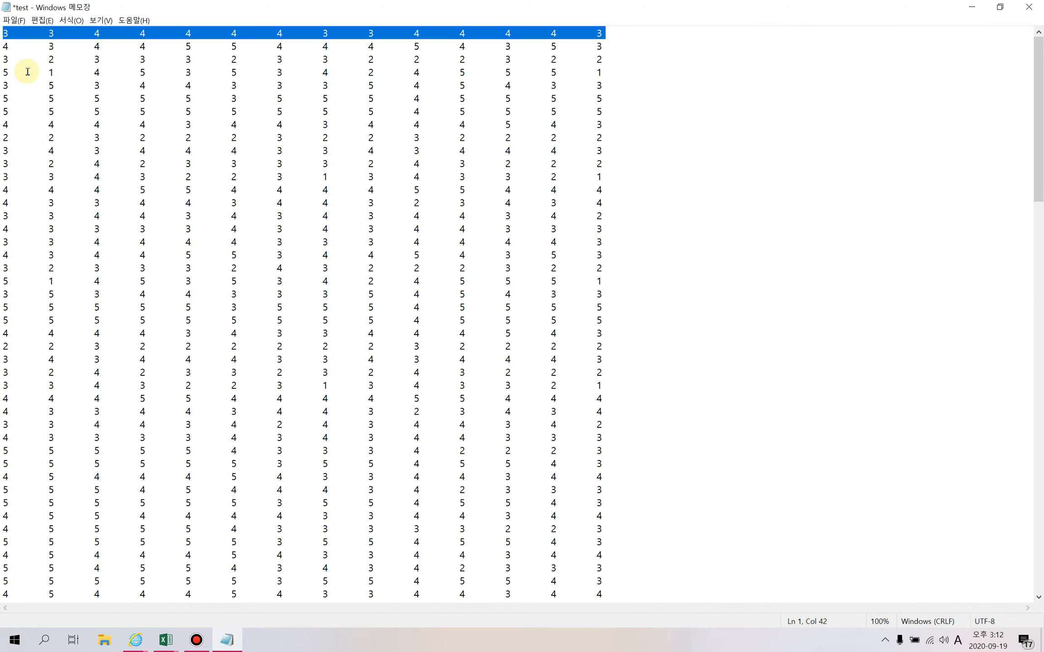
key(shift+Down)
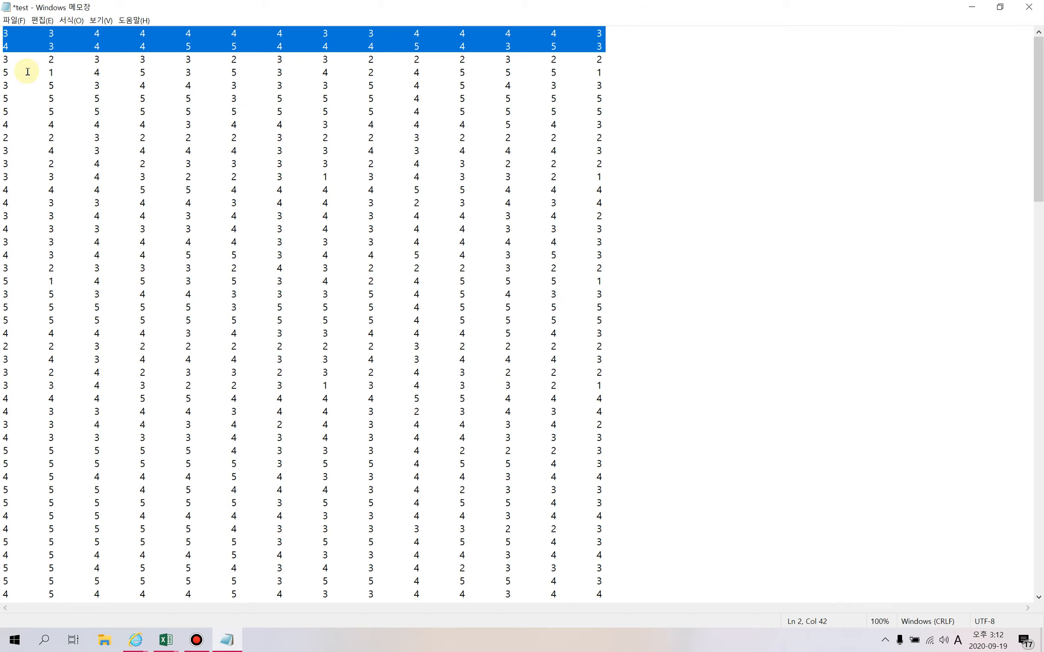
key(shift+Down)
key(shift+Down)
key(shift+Down)
key(shift+Down)
key(shift+Down)
key(shift+Down)
key(shift+Down)
key(shift+Down)
key(shift+Down)
key(shift+Down)
key(shift+Down)
key(shift+Down)
key(shift+Down)
key(shift+Down)
key(shift+Down)
key(shift+Down)
key(shift+Down)
key(shift+Down)
key(shift+Down)
key(shift+Down)
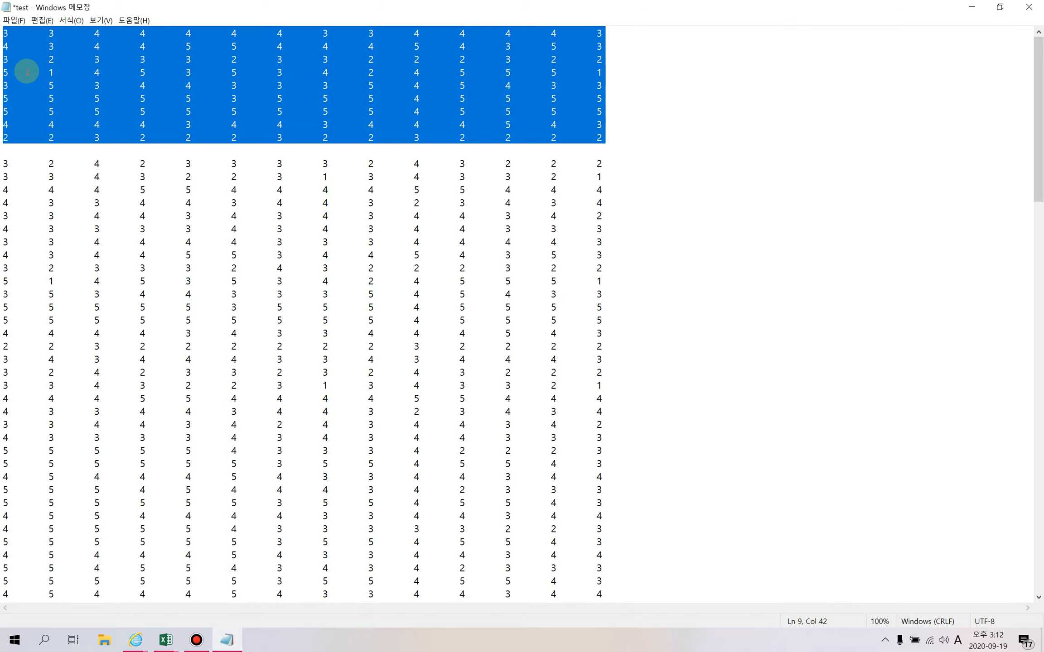
key(shift+Down)
key(shift+Down)
key(shift+Down)
key(shift+Down)
key(shift+Down)
key(shift+Down)
key(shift+Down)
key(shift+Down)
key(shift+Down)
key(shift+Down)
key(shift+Down)
key(shift+Down)
key(shift+Down)
key(shift+Down)
key(shift+Down)
key(shift+Down)
key(shift+Down)
key(shift+Down)
key(shift+Down)
key(shift+Down)
key(shift+Down)
key(shift+Down)
key(shift+Down)
key(shift+Down)
key(shift+Down)
key(shift+Down)
key(shift+Down)
key(shift+Down)
key(shift+Down)
key(shift+Down)
key(shift+Down)
key(shift+Down)
key(shift+Down)
key(shift+Down)
key(shift+Down)
key(shift+Down)
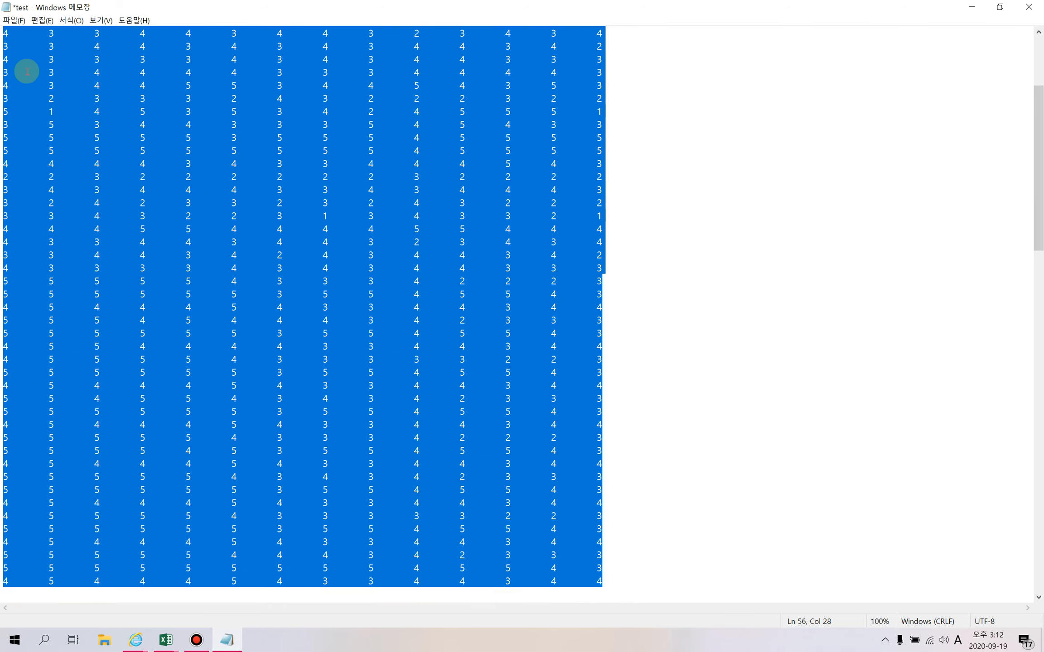
key(shift+Down)
key(shift+Down)
key(shift+Down)
key(shift+Down)
key(shift+Down)
key(shift+Down)
key(shift+Down)
key(shift+Down)
key(shift+Down)
key(shift+Down)
key(shift+Down)
key(shift+Down)
key(shift+Down)
key(shift+Down)
key(shift+Down)
key(shift+Down)
key(shift+Down)
key(shift+Down)
key(shift+Down)
key(shift+Down)
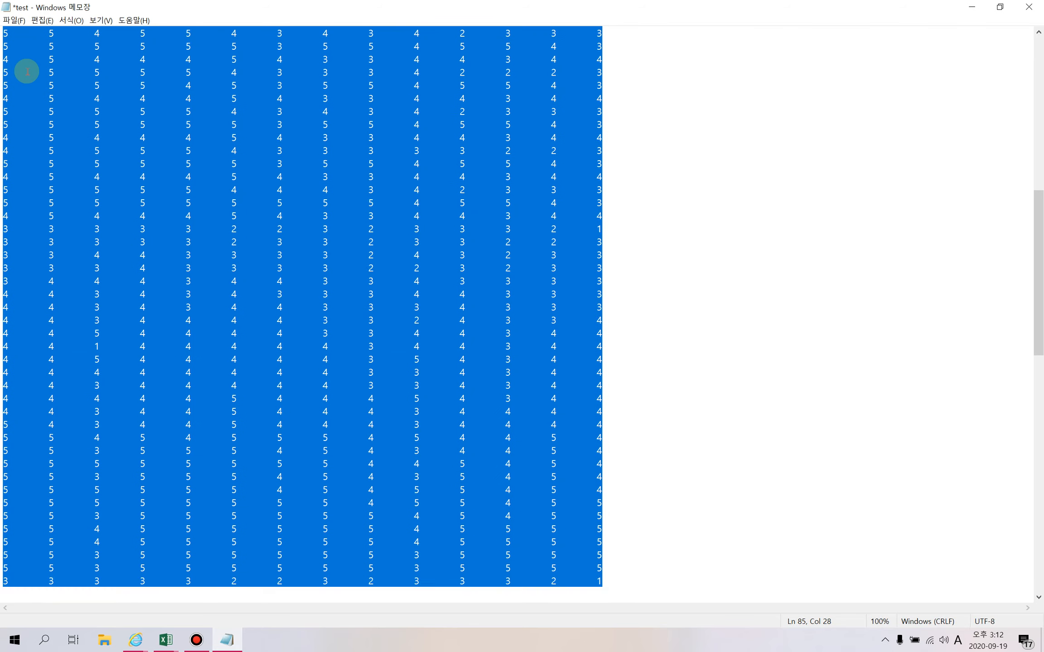
key(shift+Down)
key(shift+Down)
key(shift+Down)
key(shift+Down)
key(shift+Down)
key(shift+Down)
key(shift+Down)
key(shift+Down)
key(shift+Down)
key(shift+Down)
key(shift+Down)
key(shift+Down)
key(shift+Down)
key(shift+Down)
key(shift+Down)
key(shift+Down)
key(shift+Down)
key(shift+Down)
key(shift+Down)
key(shift+Down)
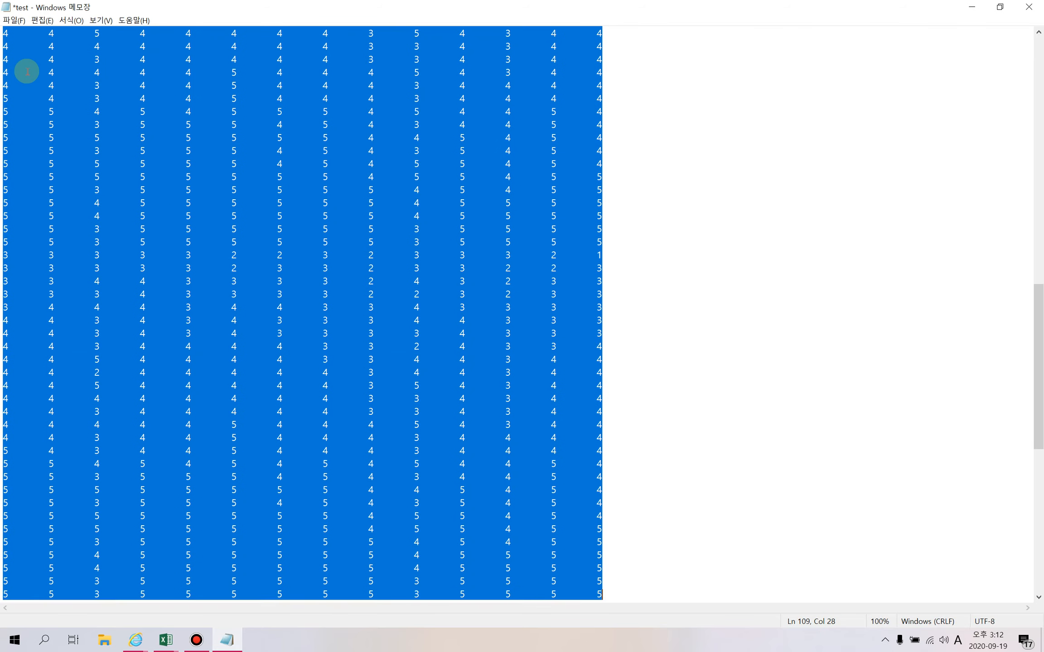
key(shift+Down)
key(shift+Down)
key(shift+Down)
key(shift+Down)
key(shift+Down)
key(shift+Down)
key(shift+Down)
key(shift+Down)
key(shift+Down)
key(shift+Down)
key(shift+Down)
key(shift+Down)
key(shift+Down)
key(shift+Down)
key(shift+Down)
key(shift+Down)
key(shift+Down)
key(shift+Down)
key(shift+Down)
key(shift+Down)
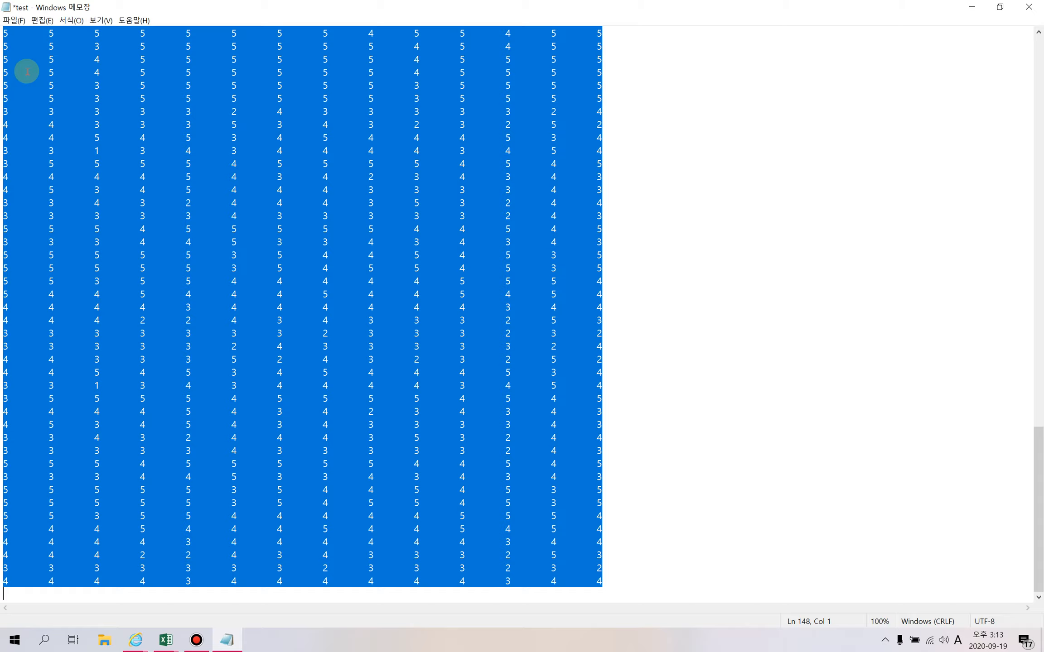
key(Delete)
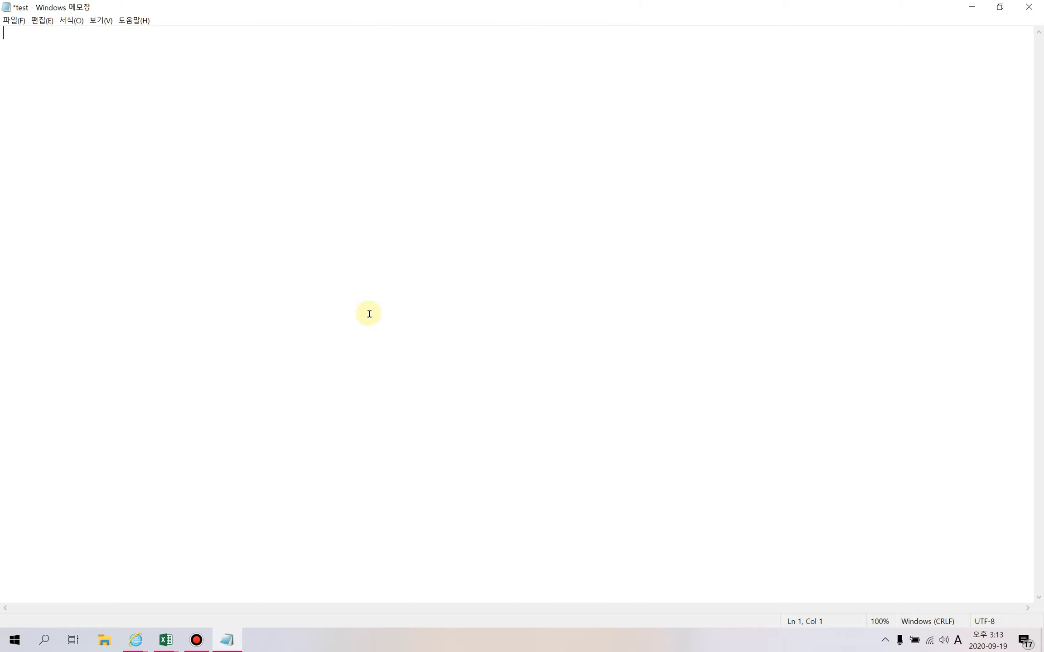
- Switch to the coding_final_연구방법론 workbook in Excel, add a new sheet after data, and paste the plain-text data at A1
click(168, 641)
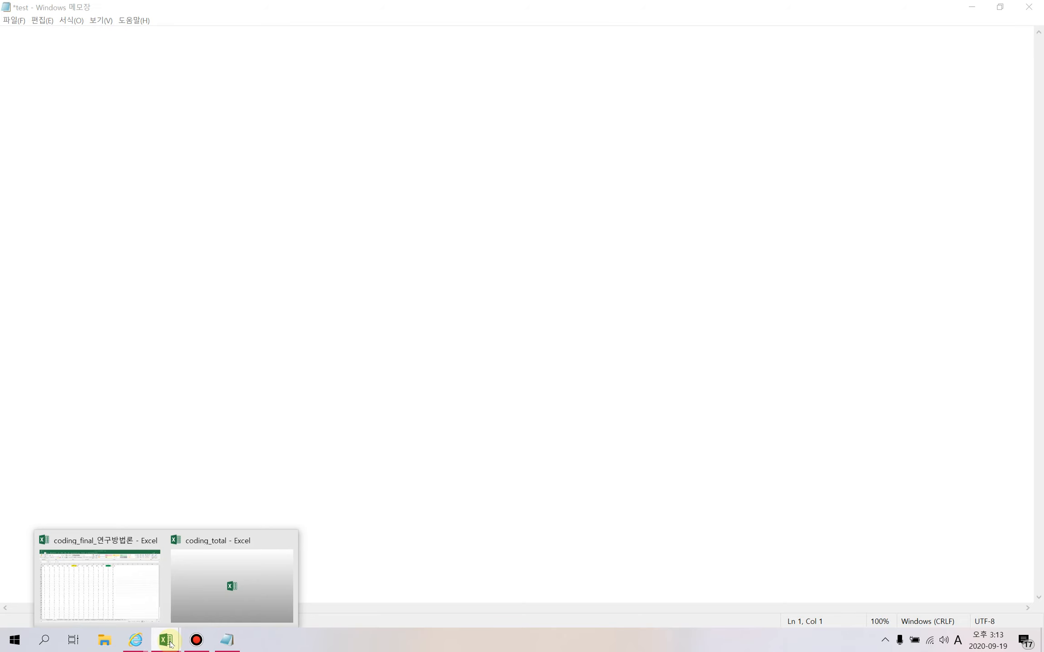
click(136, 582)
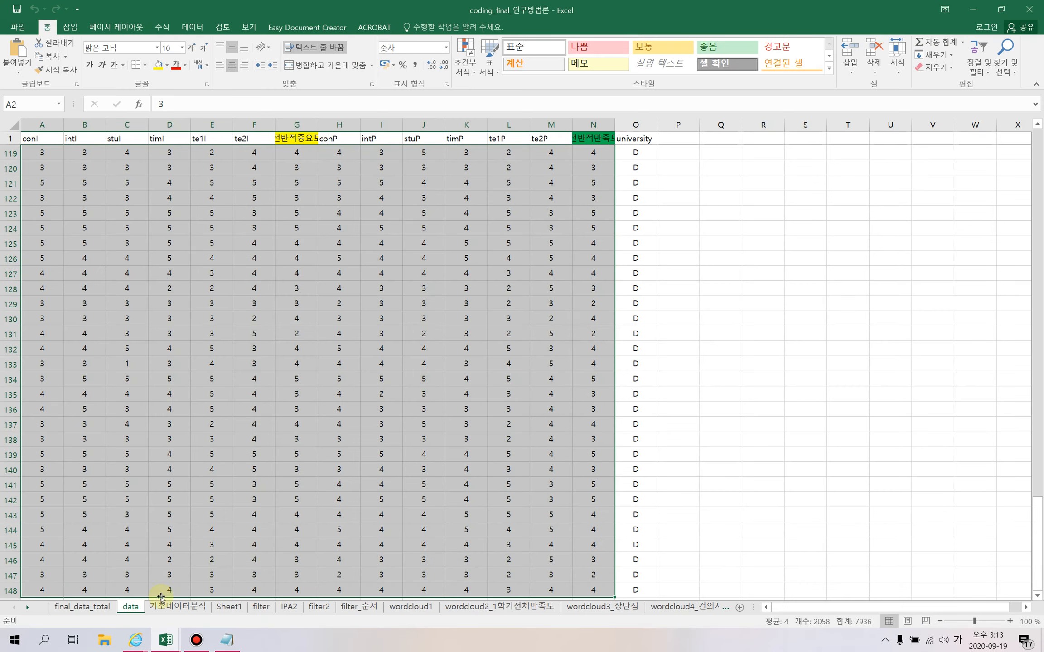
click(28, 609)
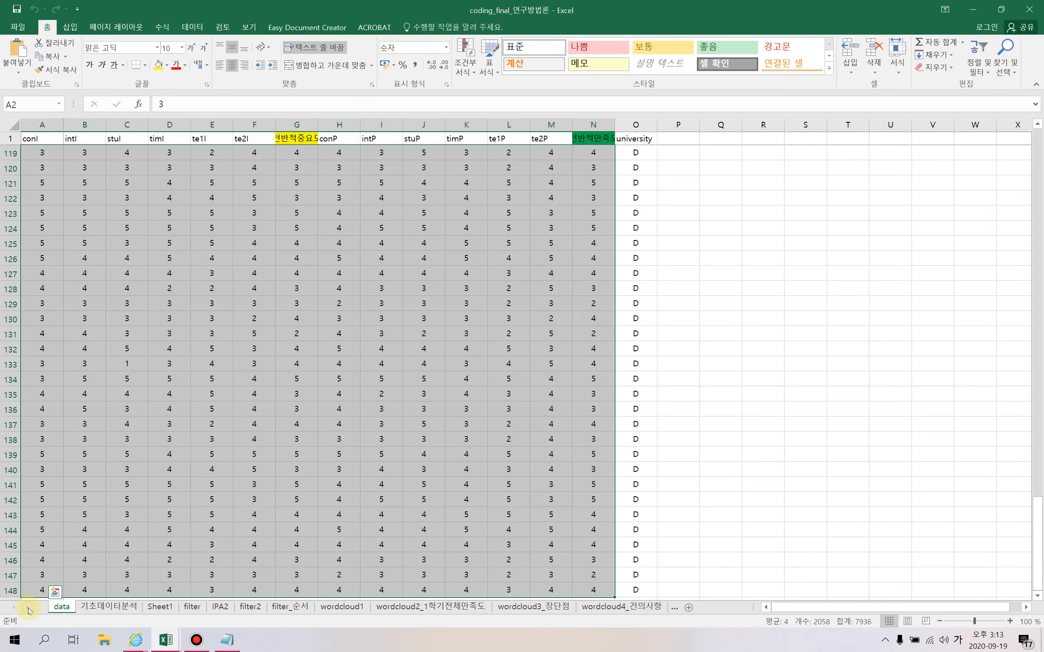
click(689, 606)
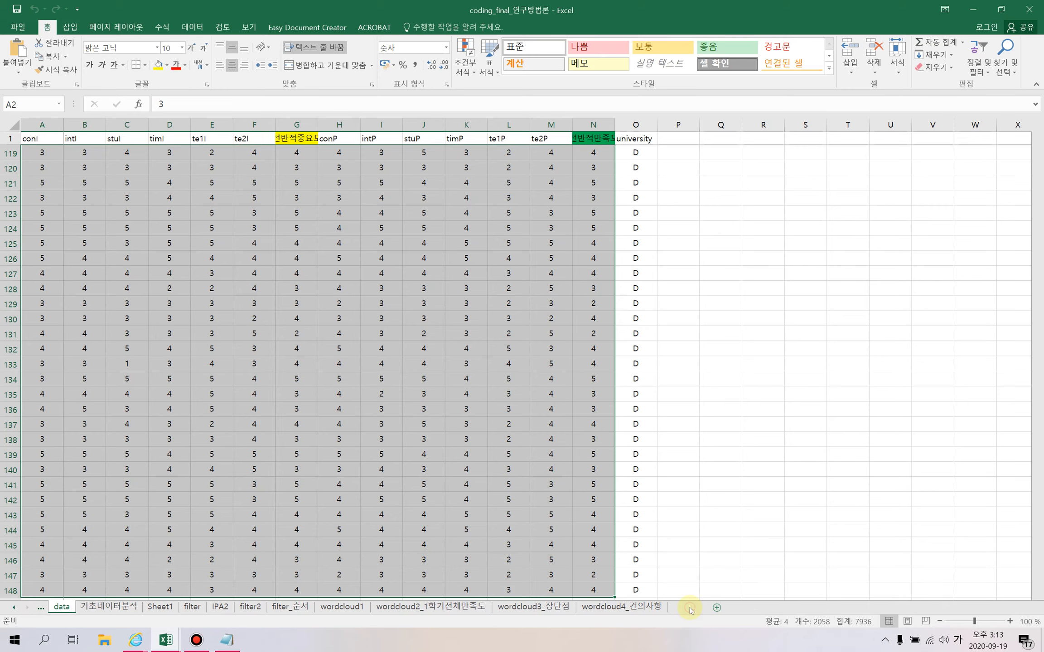
key(ctrl+v)
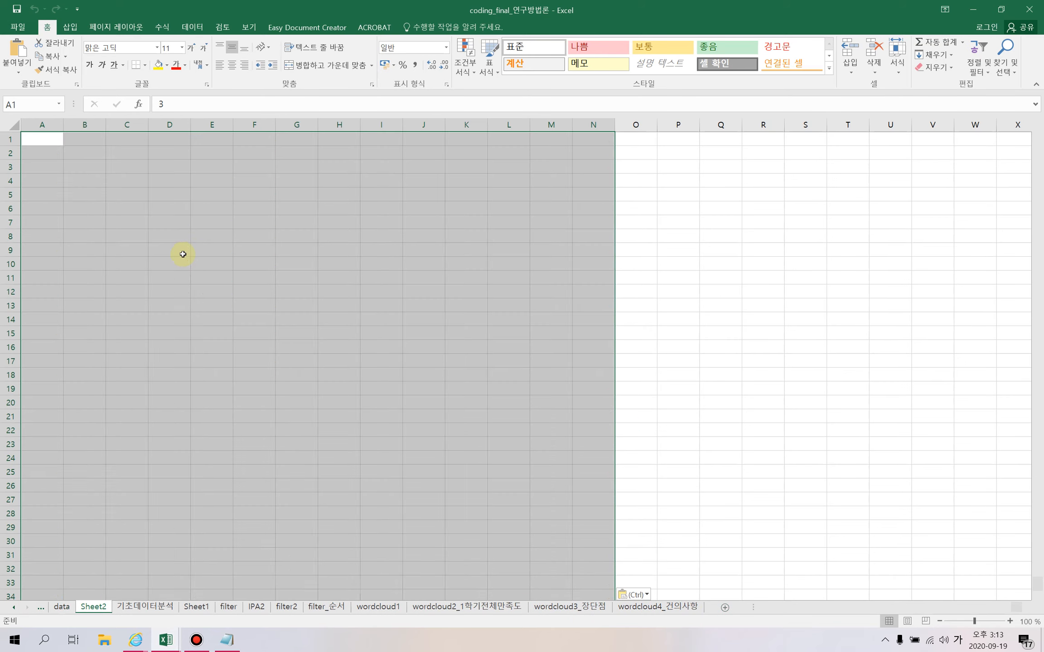
click(142, 208)
scroll(186, 228, down, 20)
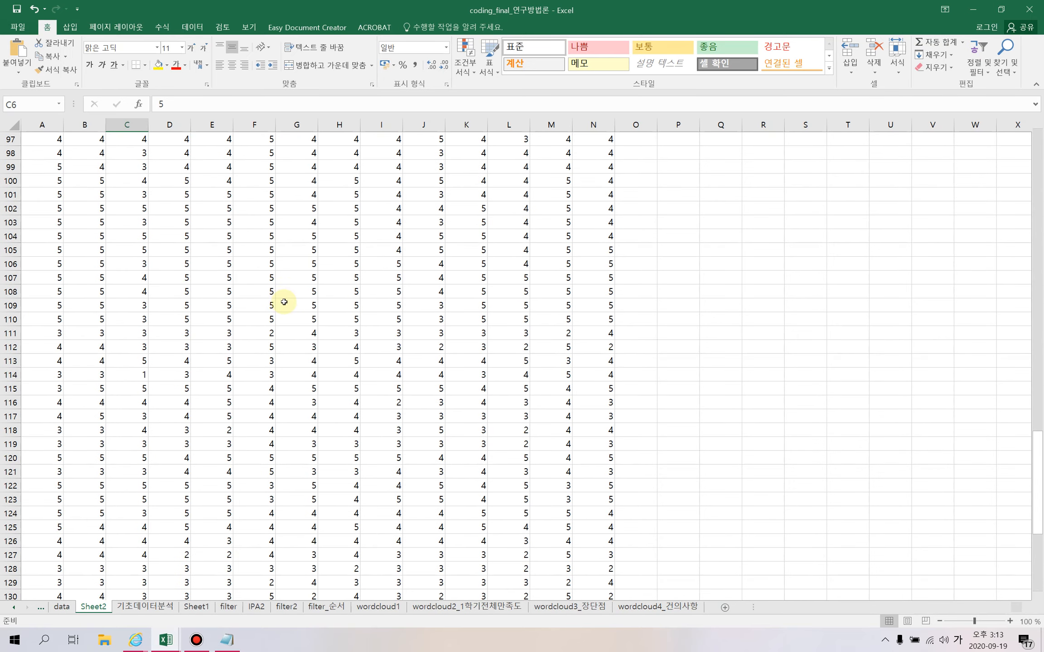
scroll(281, 302, down, 10)
scroll(288, 287, up, 20)
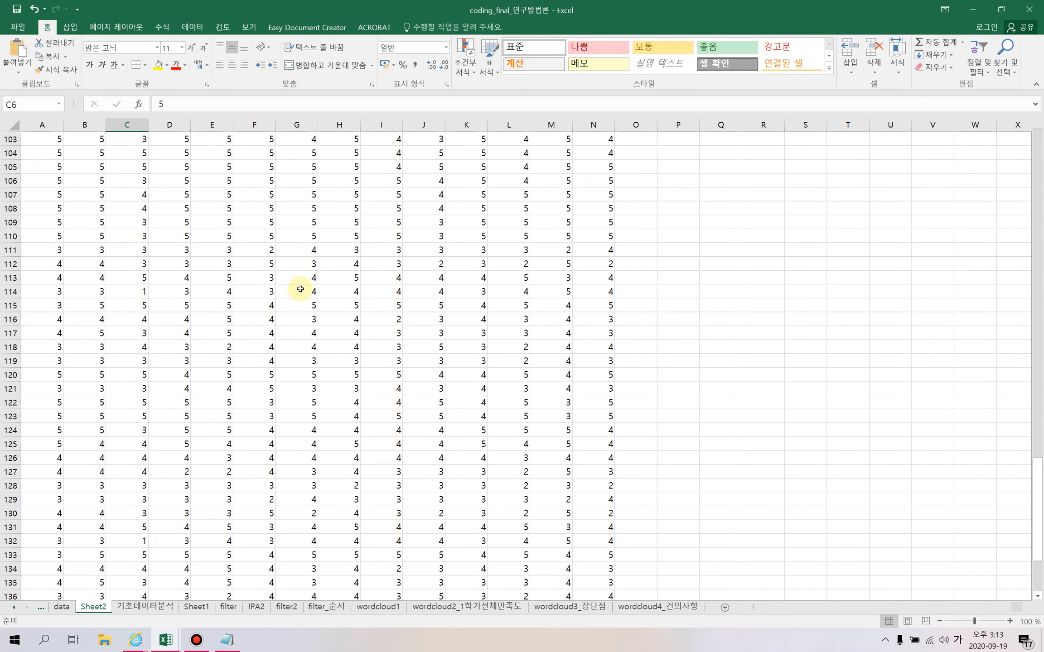
scroll(308, 288, up, 9)
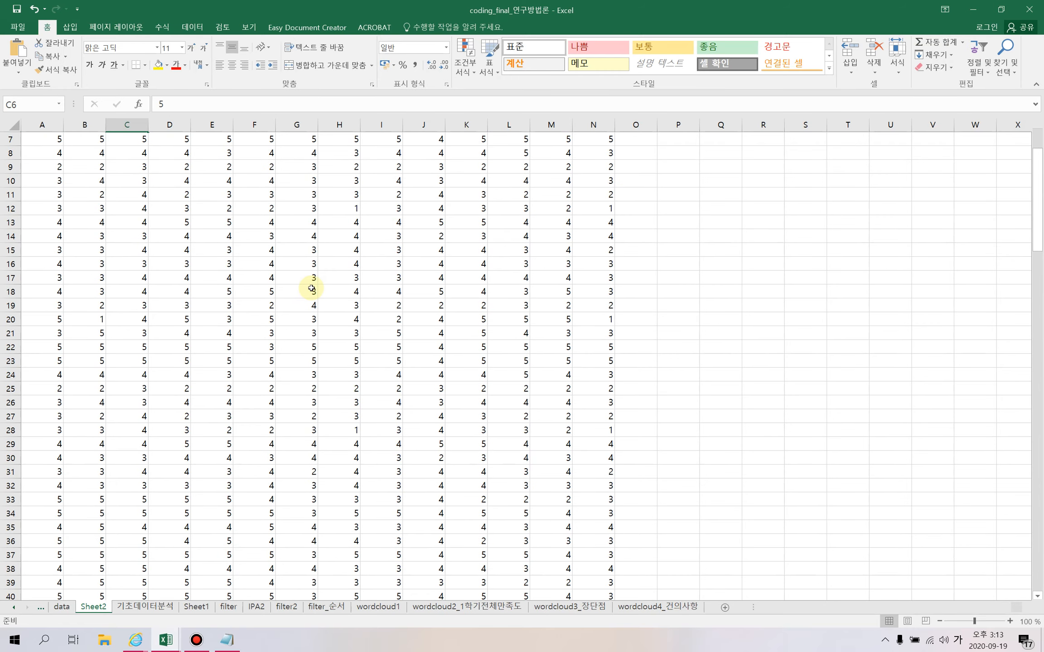
- Open the 기초데이터분석 sheet and go to the summary rows beneath the survey data
click(234, 235)
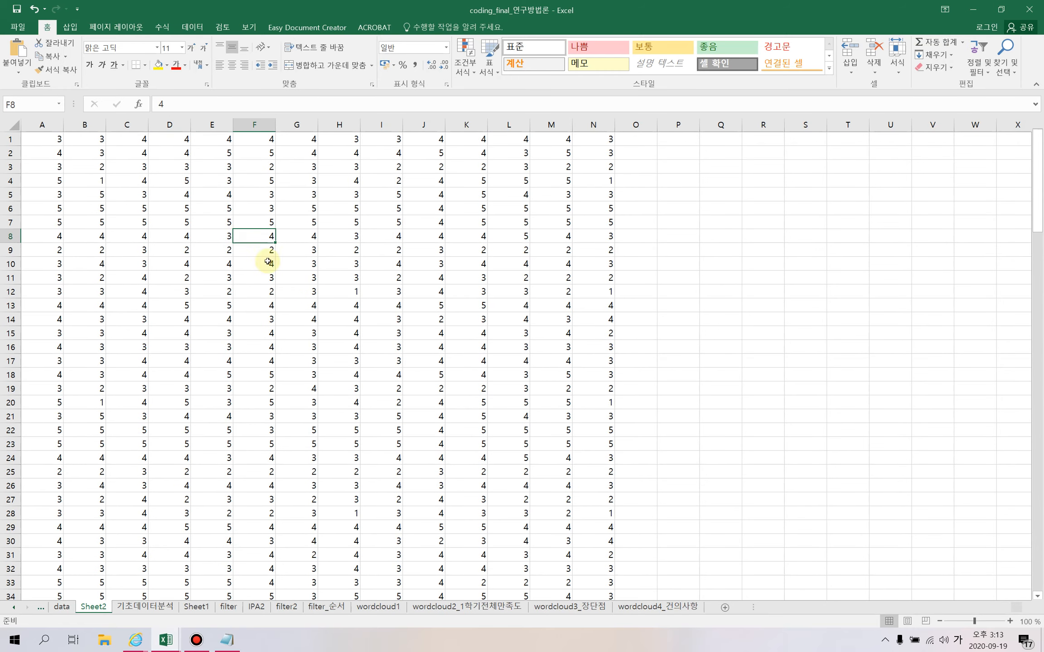
click(13, 609)
click(13, 609)
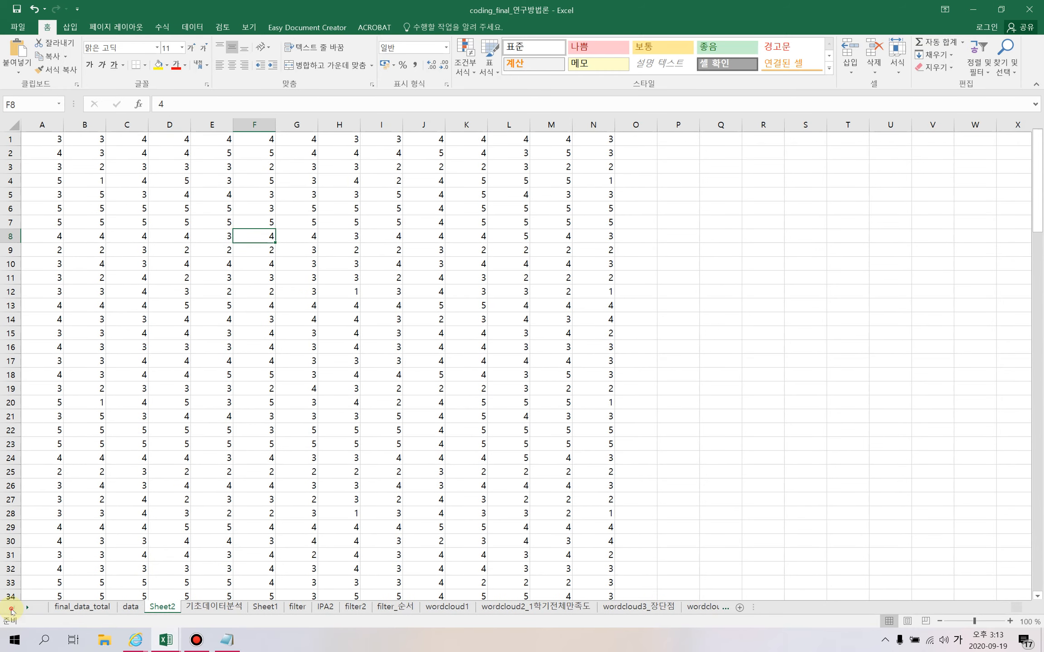
click(213, 607)
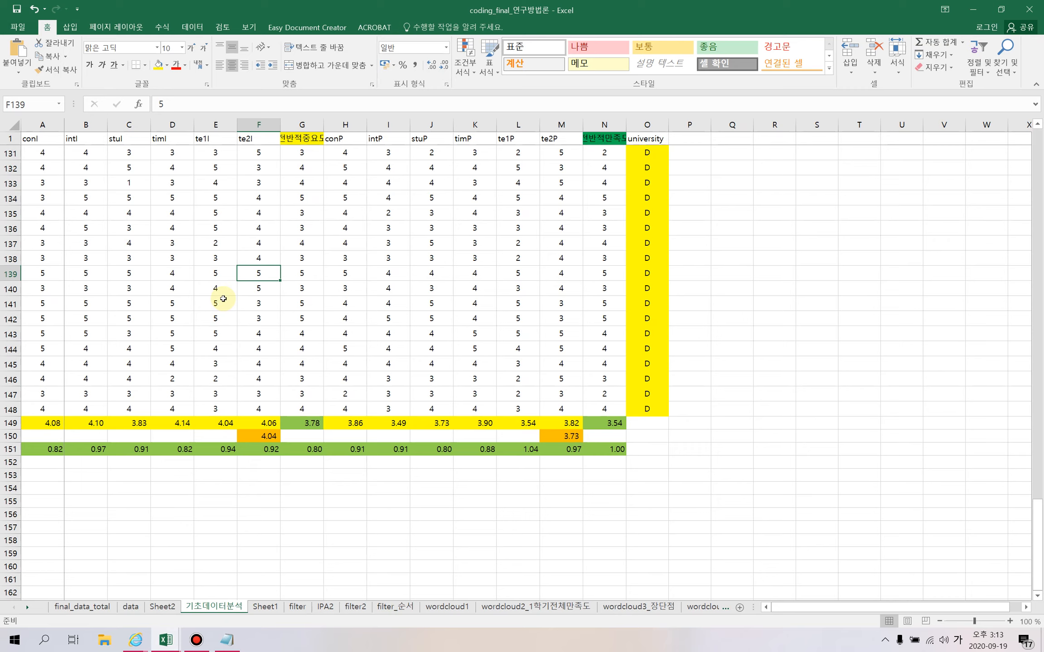
click(339, 292)
scroll(351, 296, down, 1)
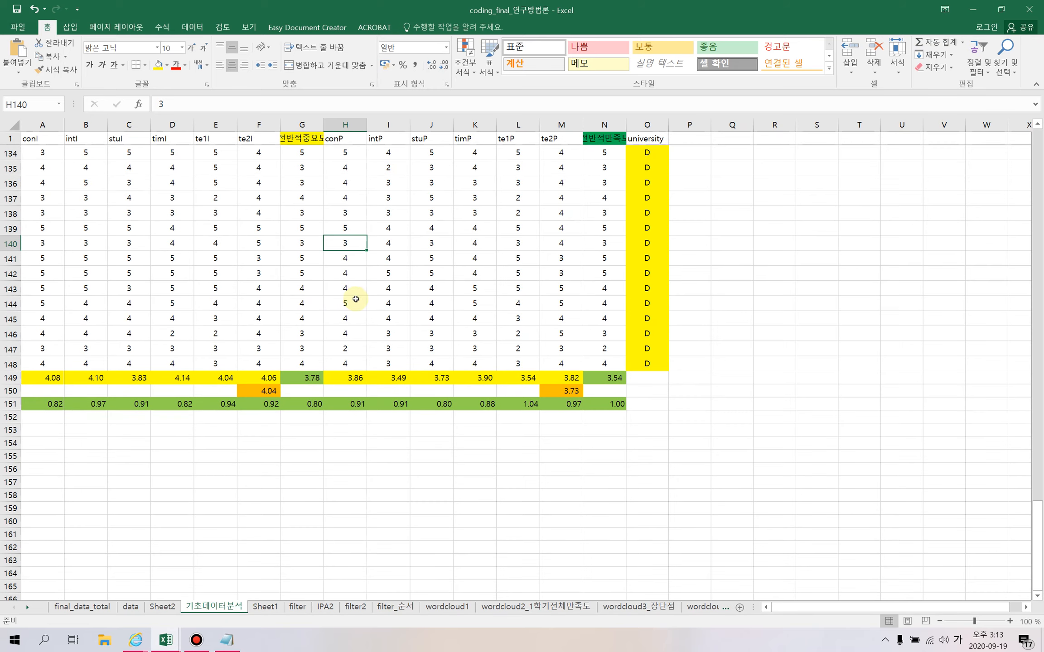
- Examine the average formulas for the conI and intI columns in A149 and B149, leaving them unedited
click(59, 377)
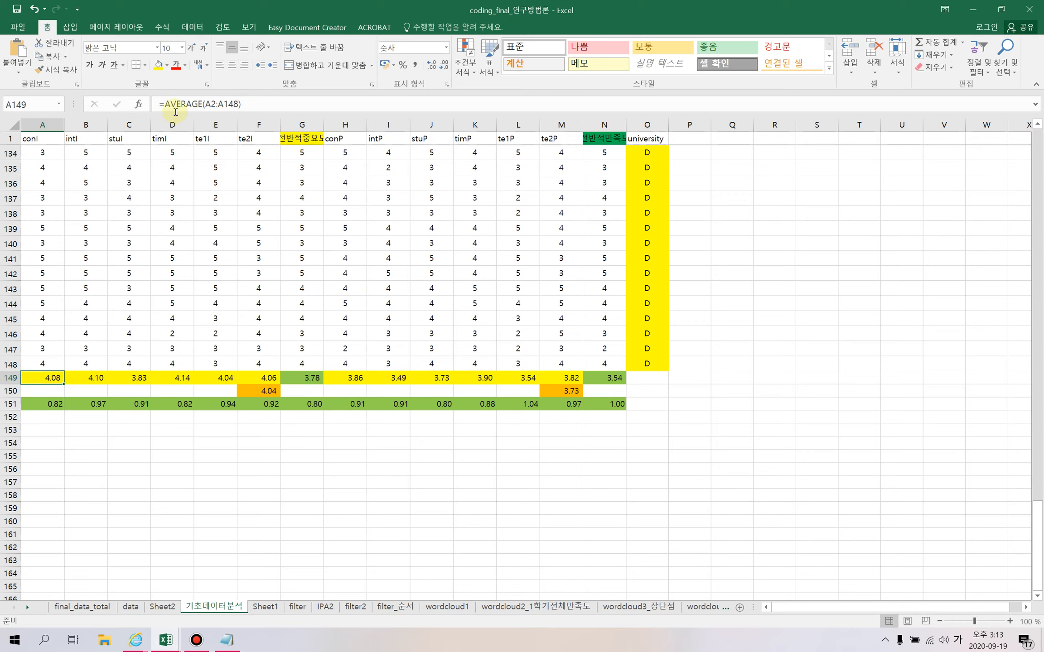
drag(165, 107, 244, 105)
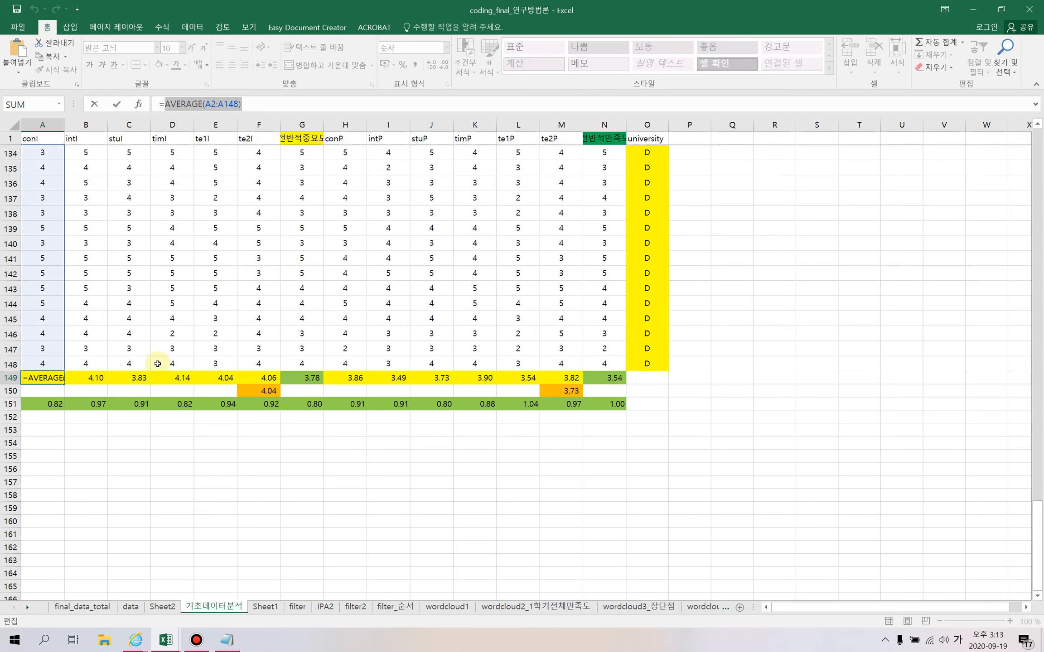
click(93, 365)
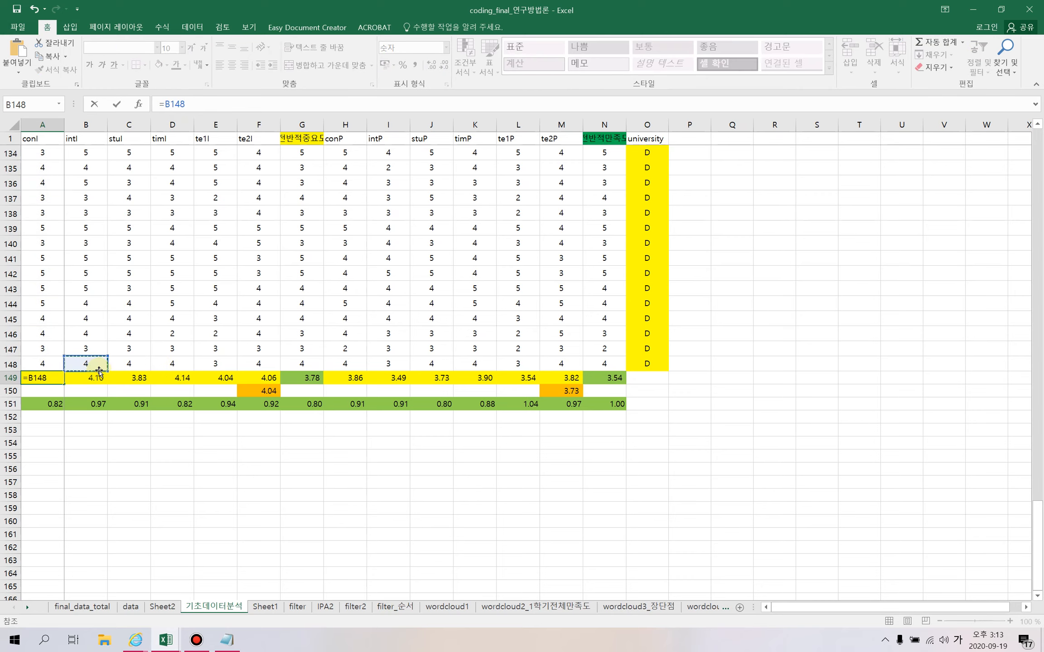
key(Escape)
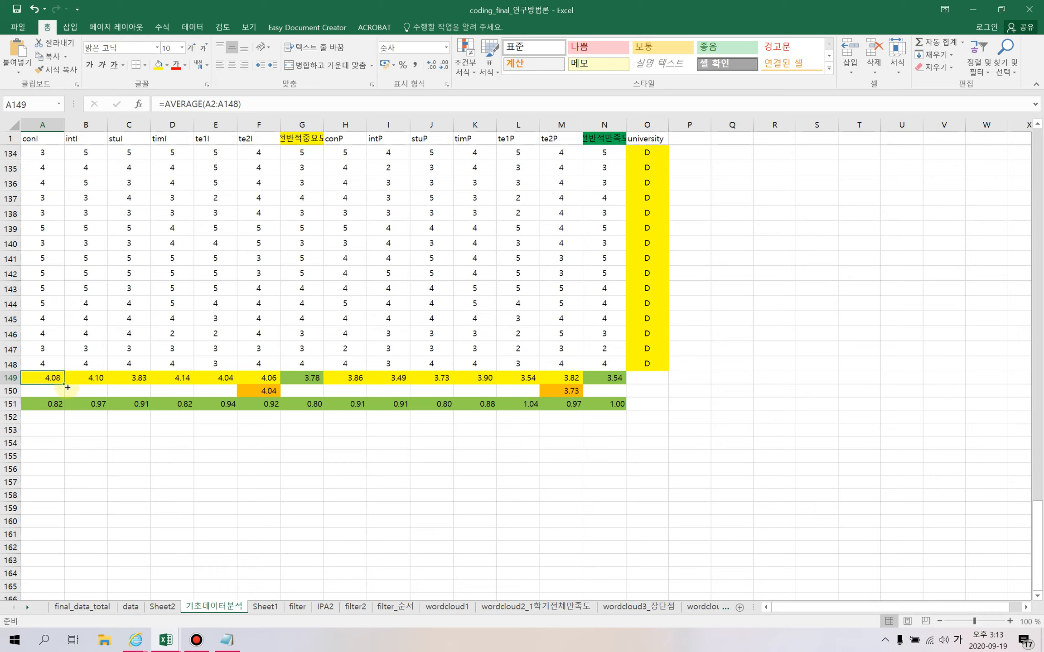
click(93, 380)
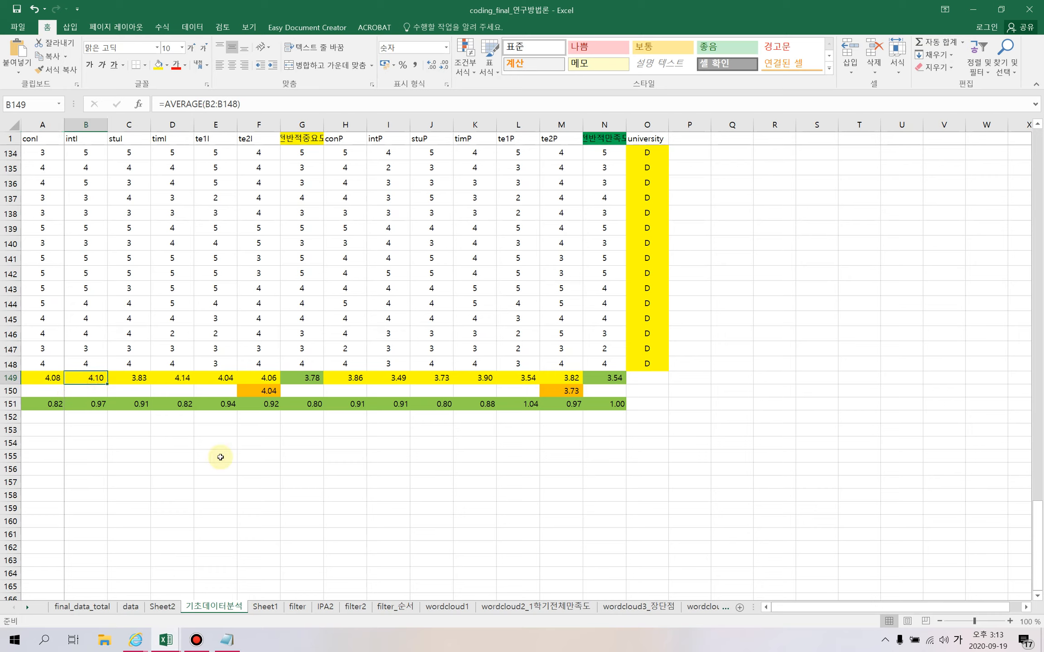
- Enter an AVERAGE formula in A154 for the conI responses in A2:A148
click(50, 437)
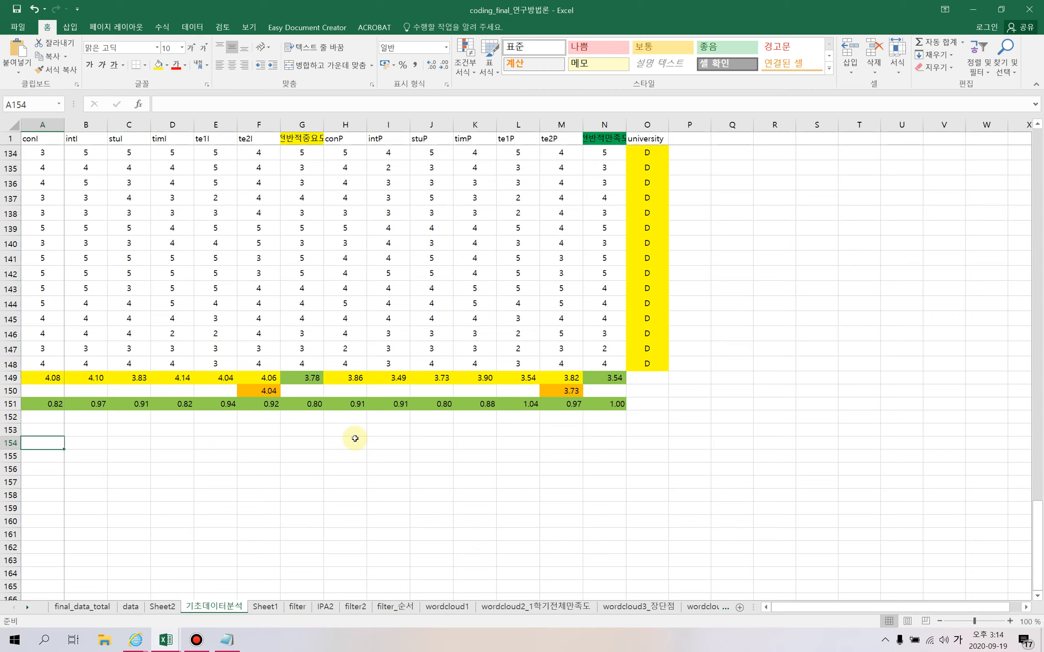
text(=)
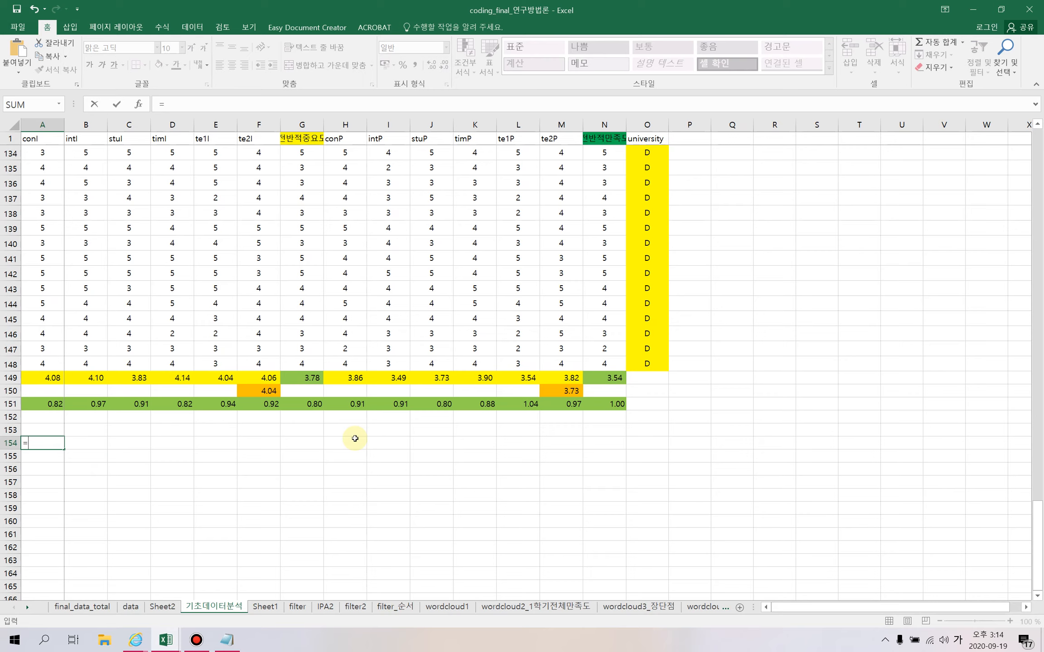
text(ㅁ)
key(Hangul)
text(a)
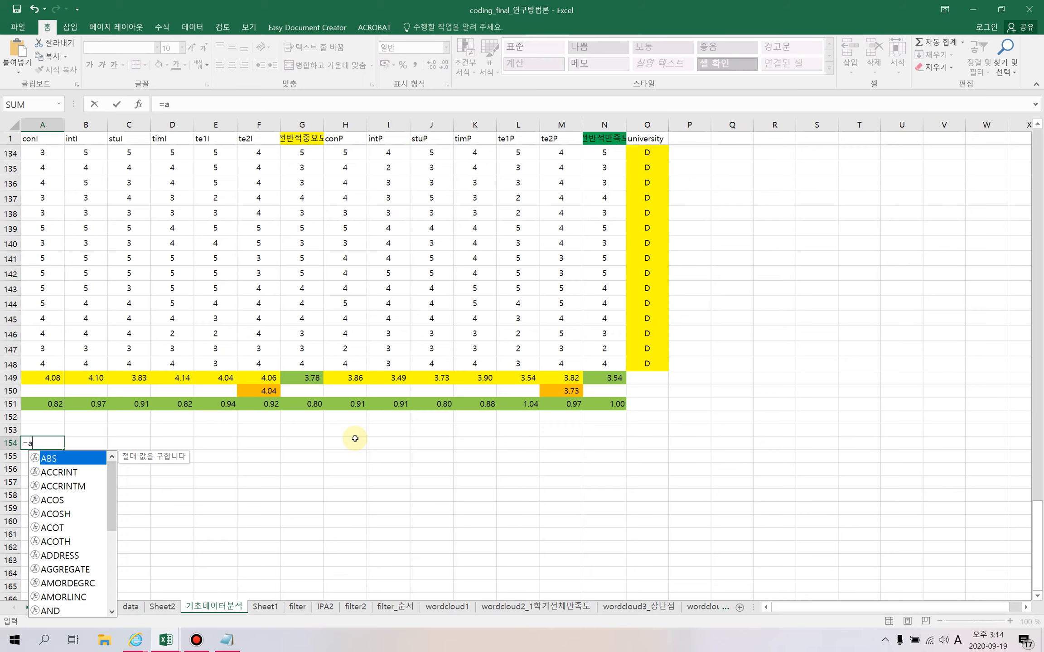
text(vera)
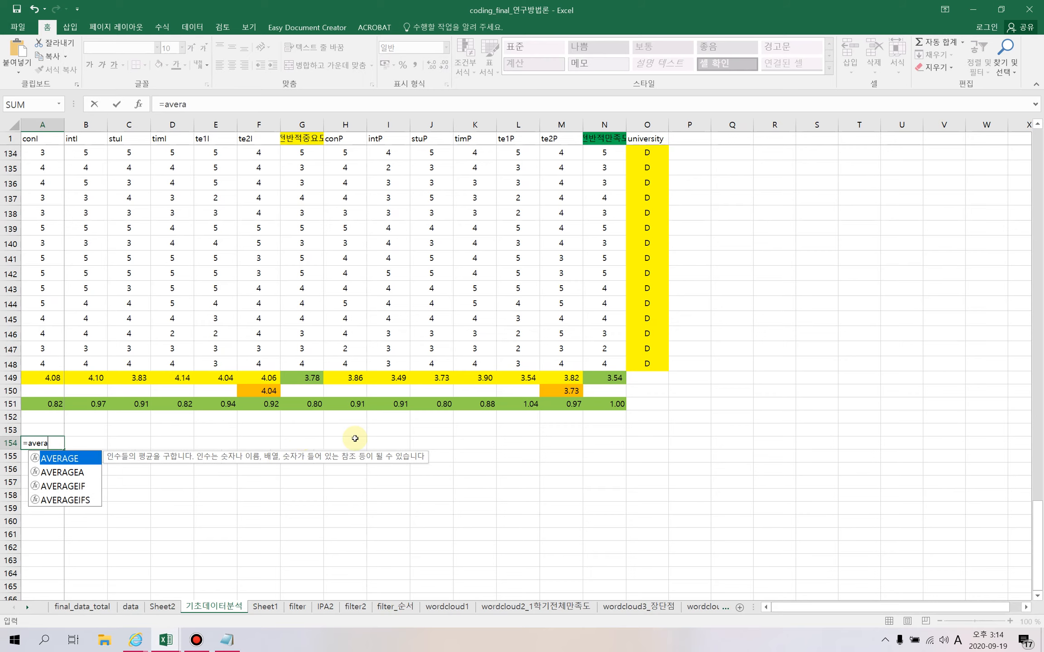
text(ge()
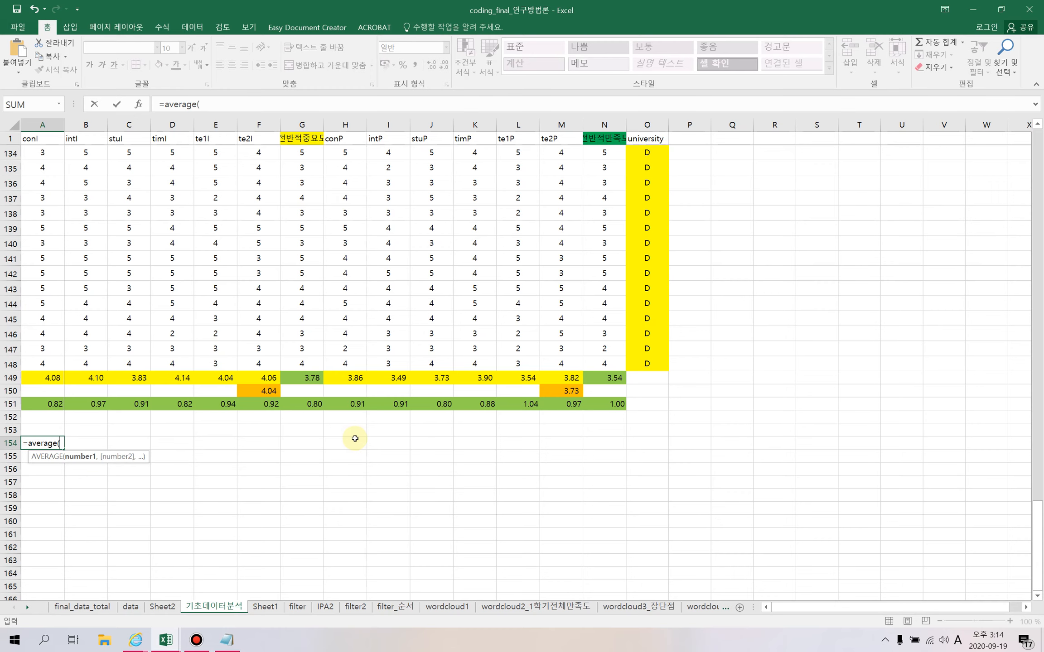
click(42, 361)
drag(42, 361, 40, 160)
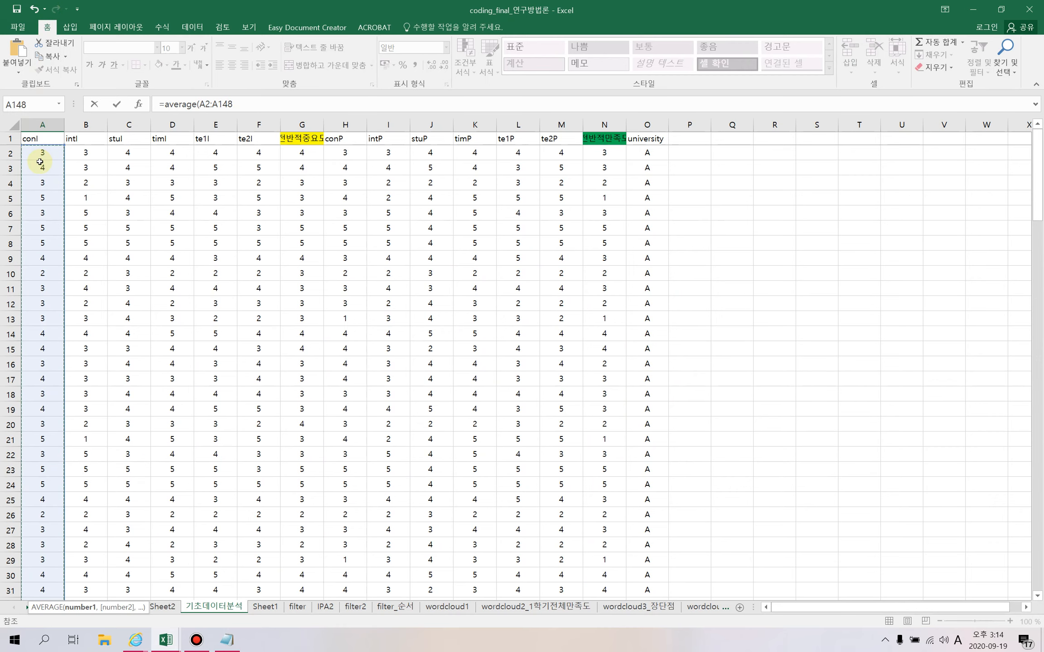
key(Return)
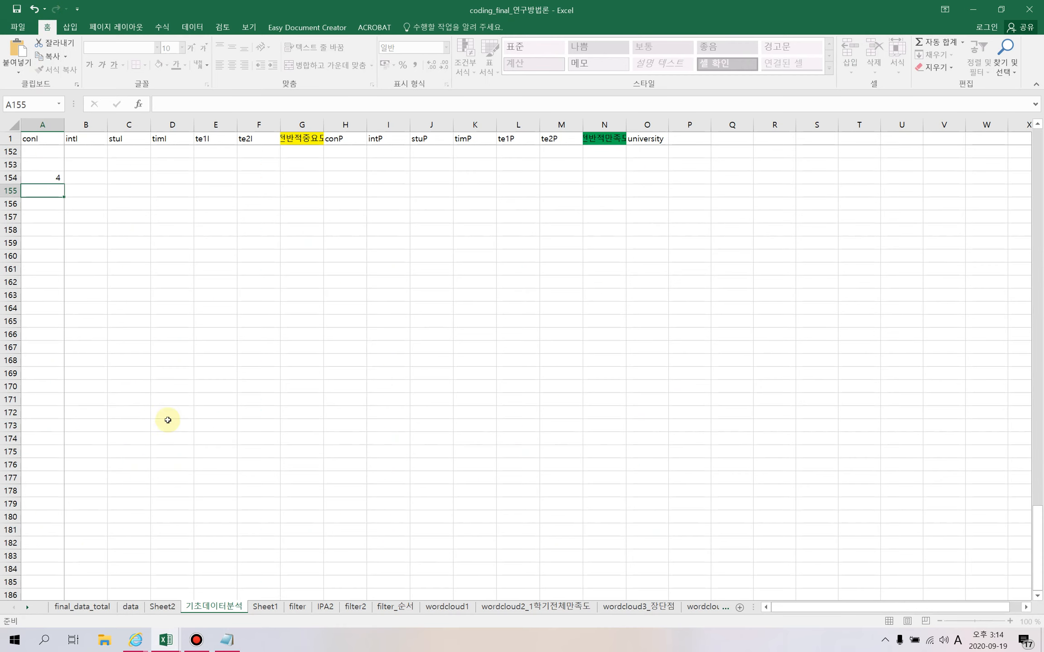
- Fill the average formula from A154 across to N154 and show the row with two decimal places
scroll(167, 419, down, 8)
scroll(143, 377, up, 10)
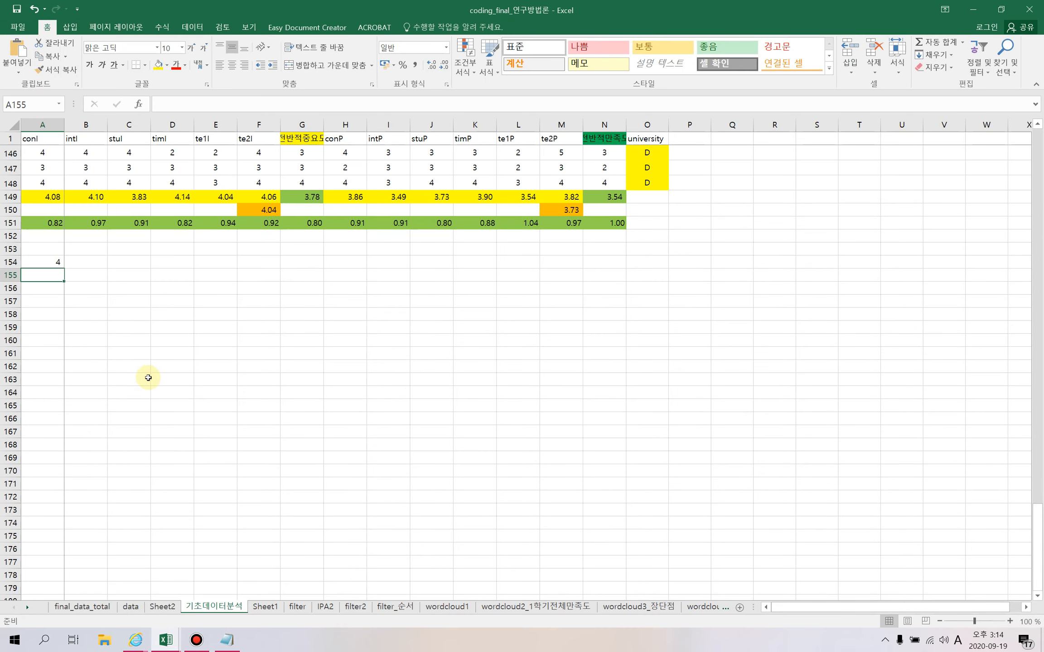
click(36, 263)
drag(64, 268, 593, 346)
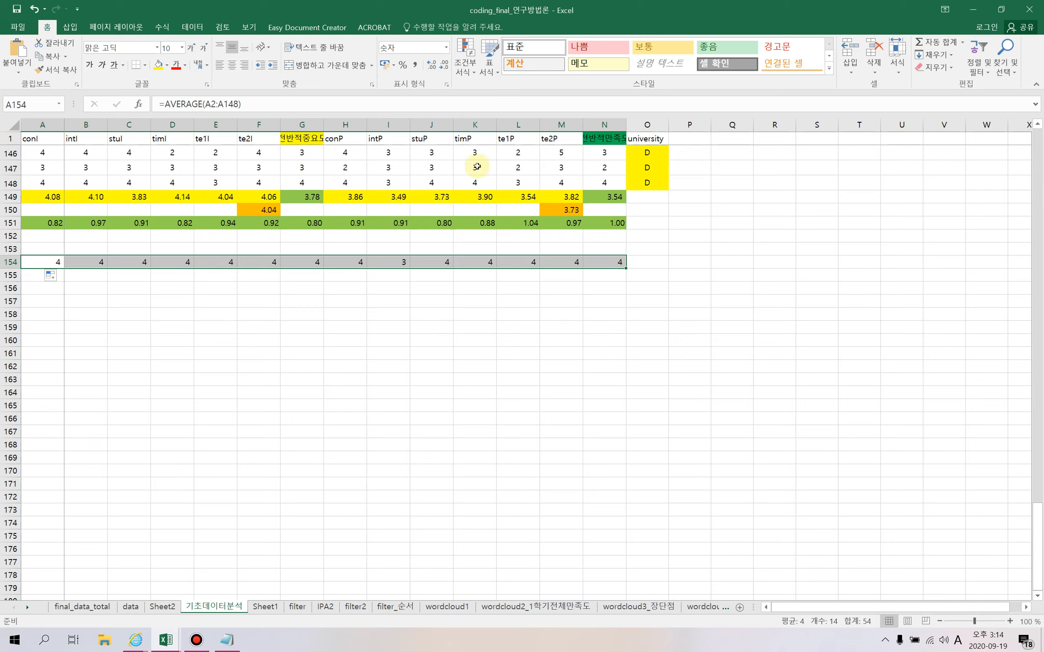
click(432, 66)
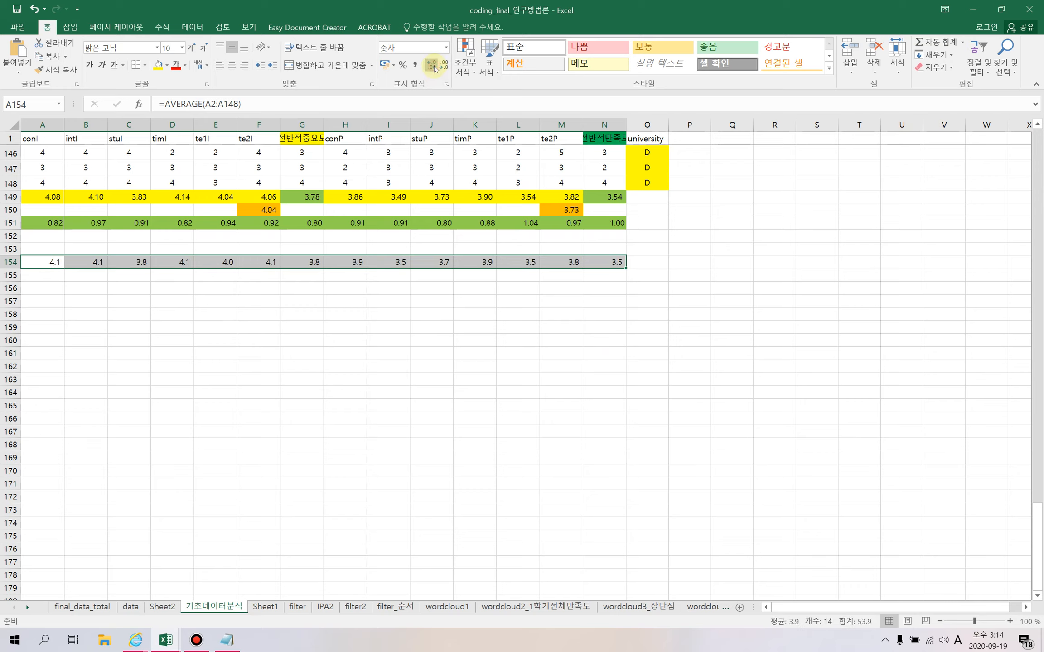
click(433, 66)
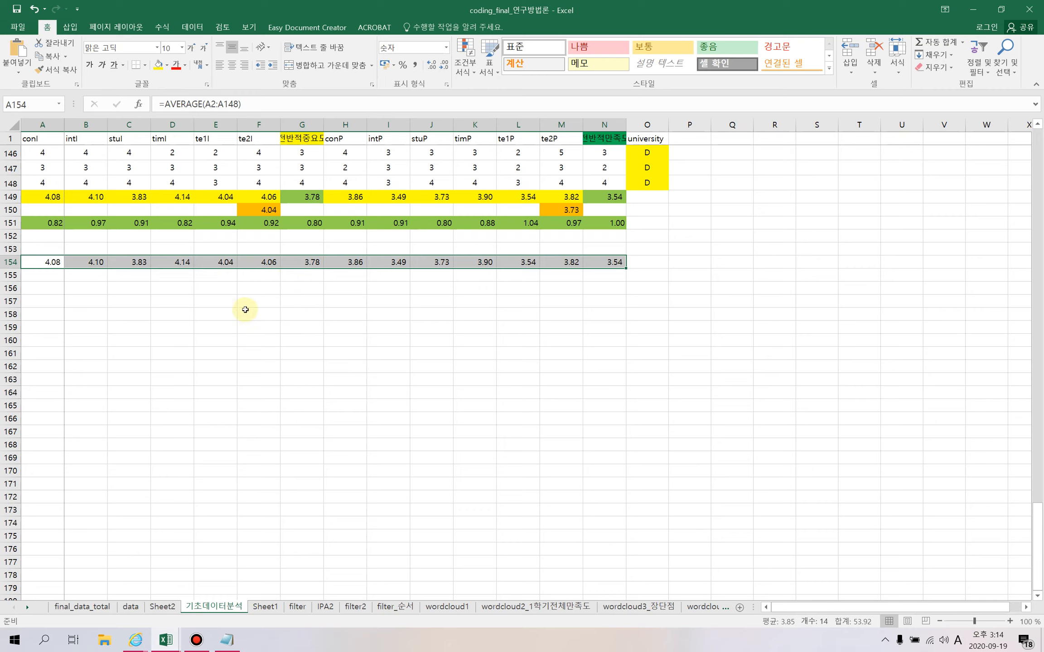
- Compare STDEV.P with STDEV.S, and enter the sample standard deviation formula STDEV.S for A2:A148 in A155
click(37, 275)
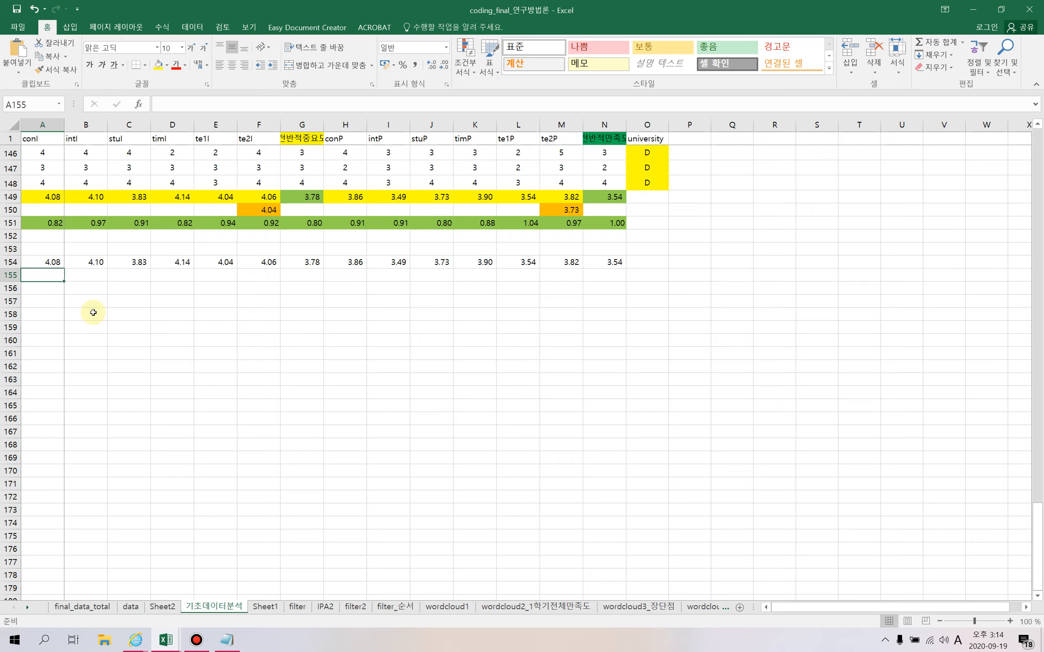
text(=)
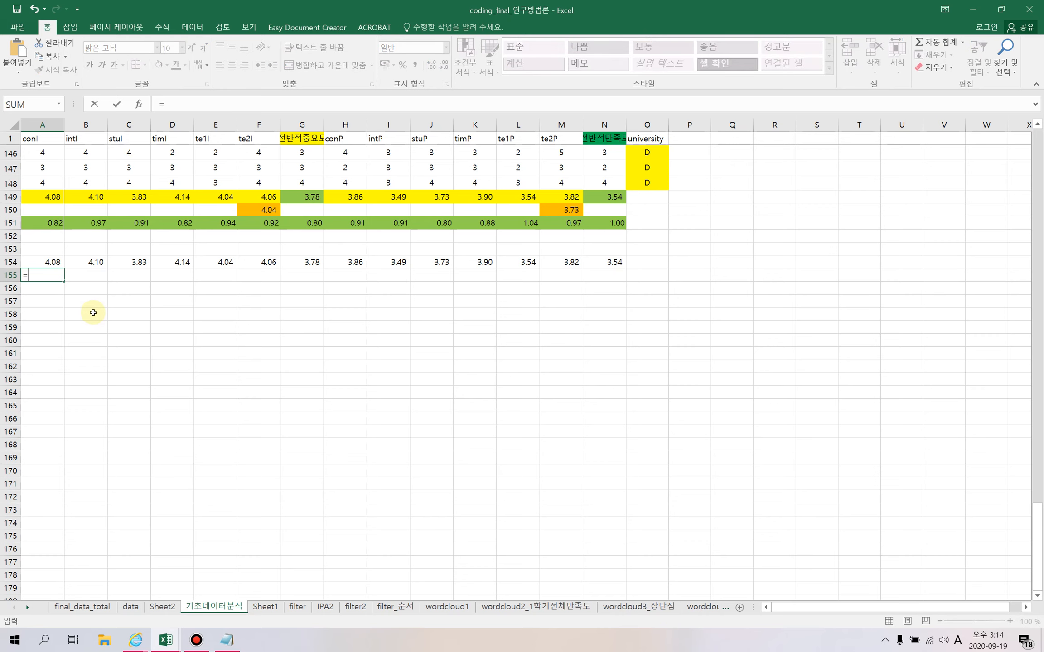
text(s)
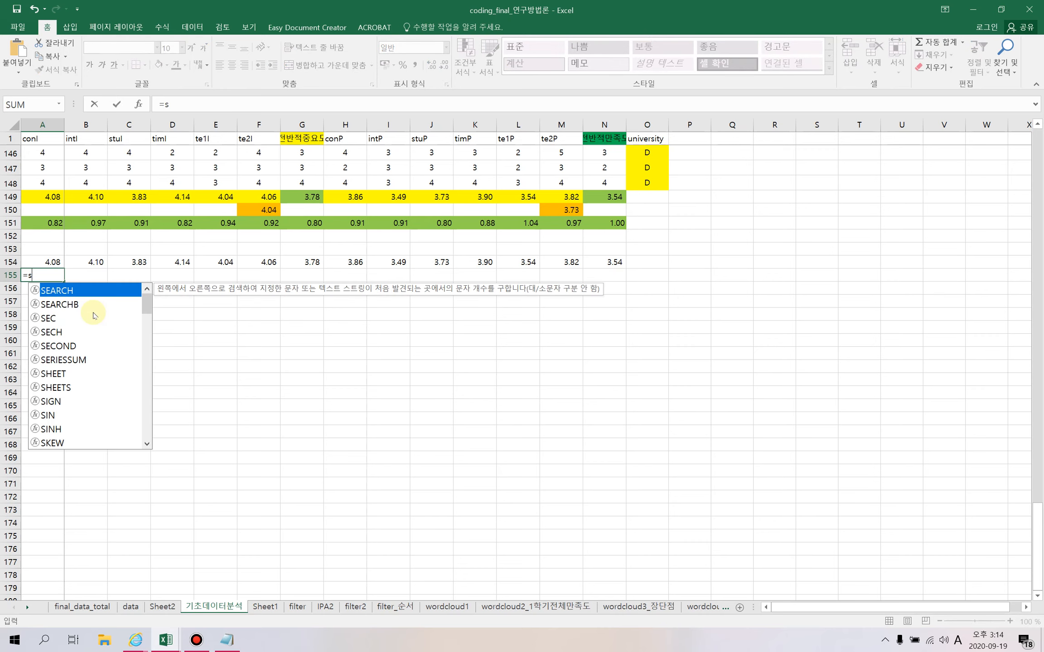
text(t)
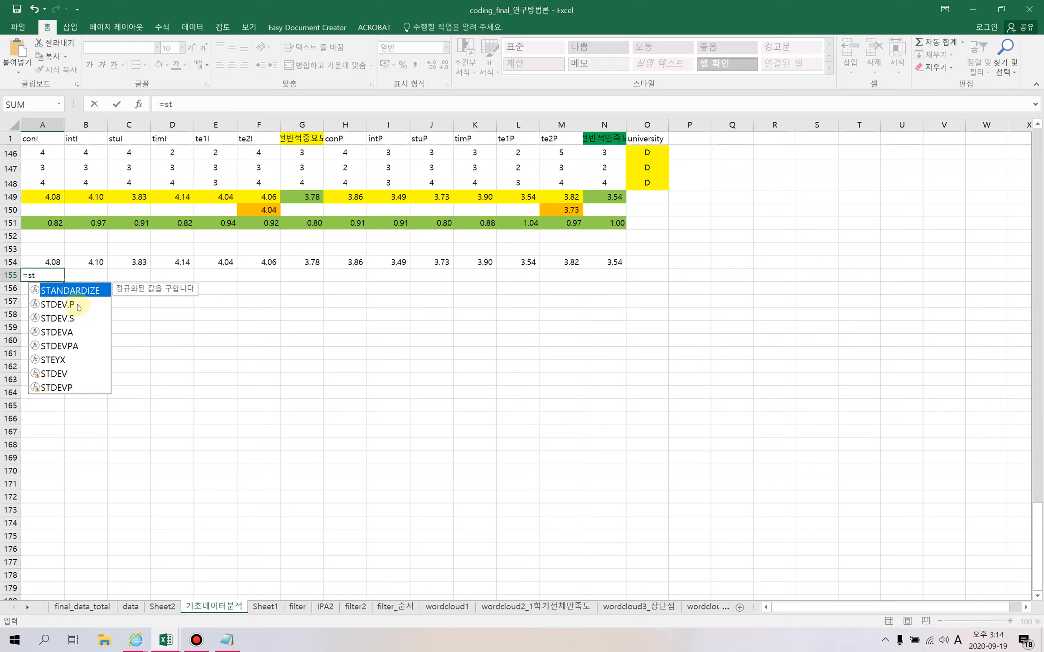
click(78, 308)
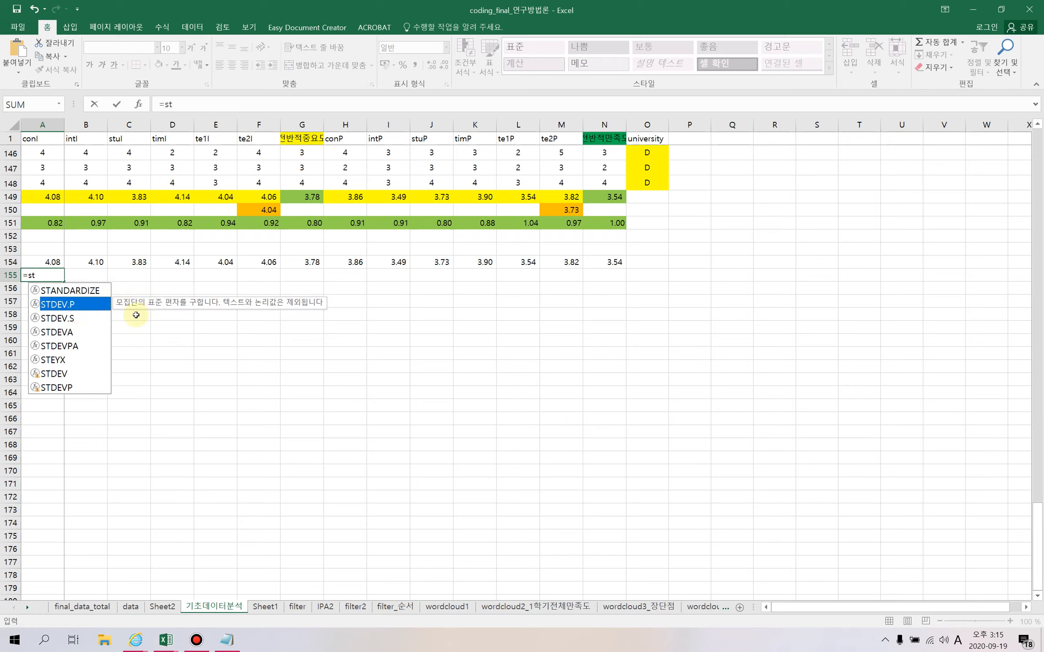
click(70, 319)
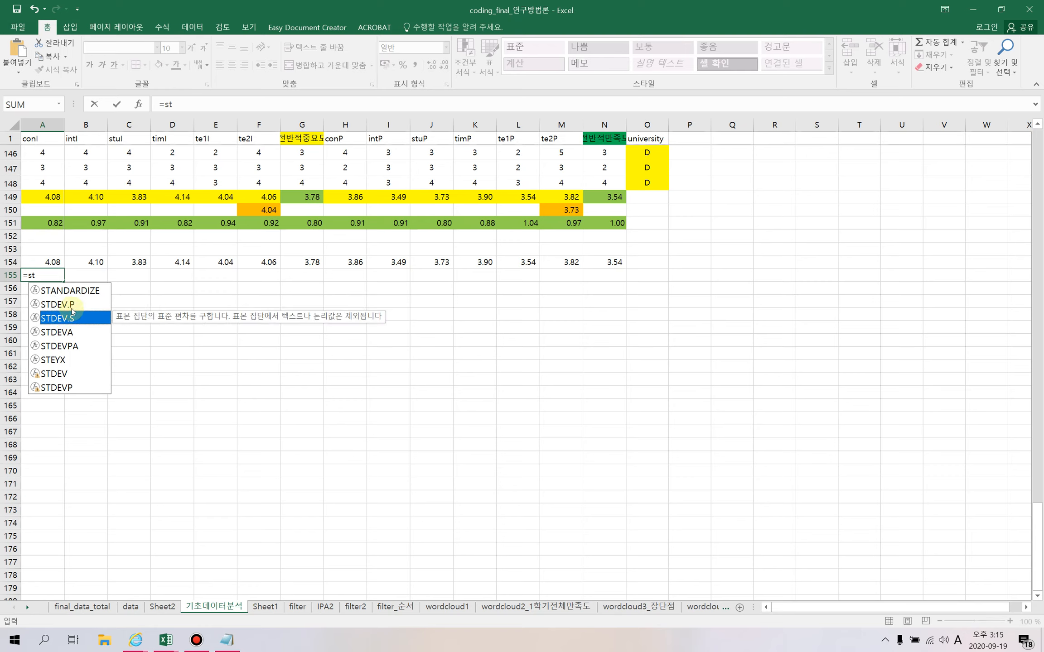
click(72, 308)
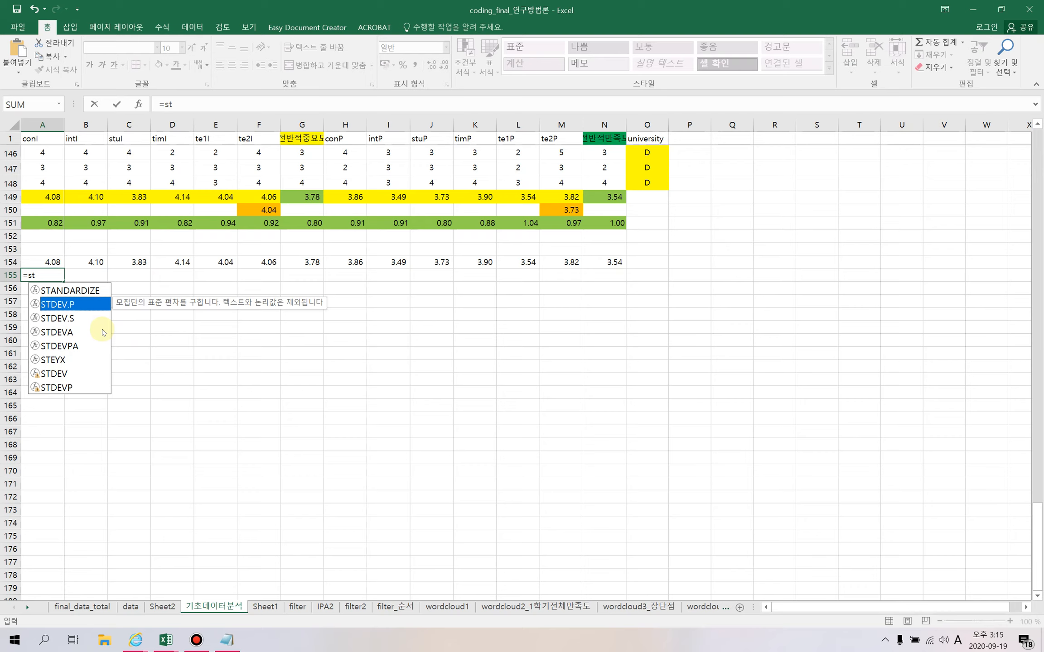
click(66, 319)
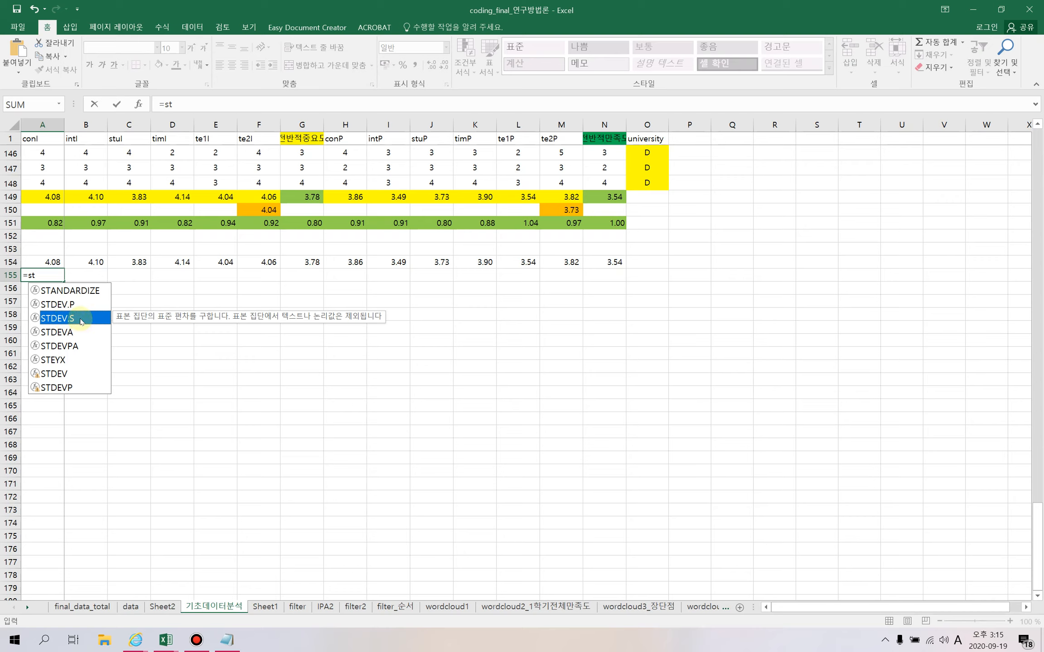
double_click(81, 320)
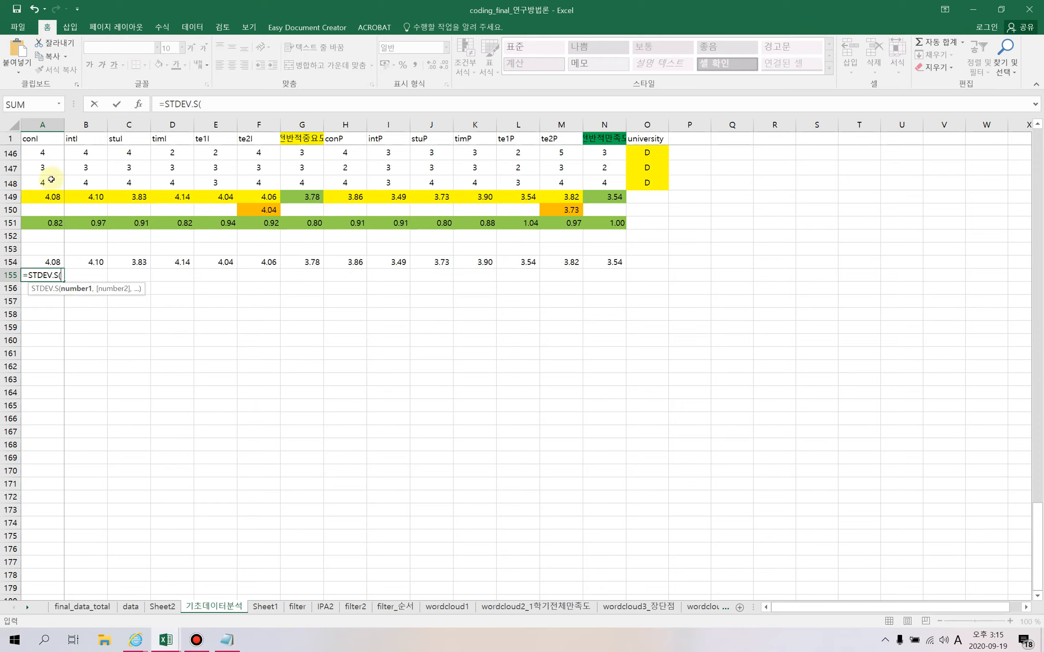
drag(41, 186, 43, 158)
key(Return)
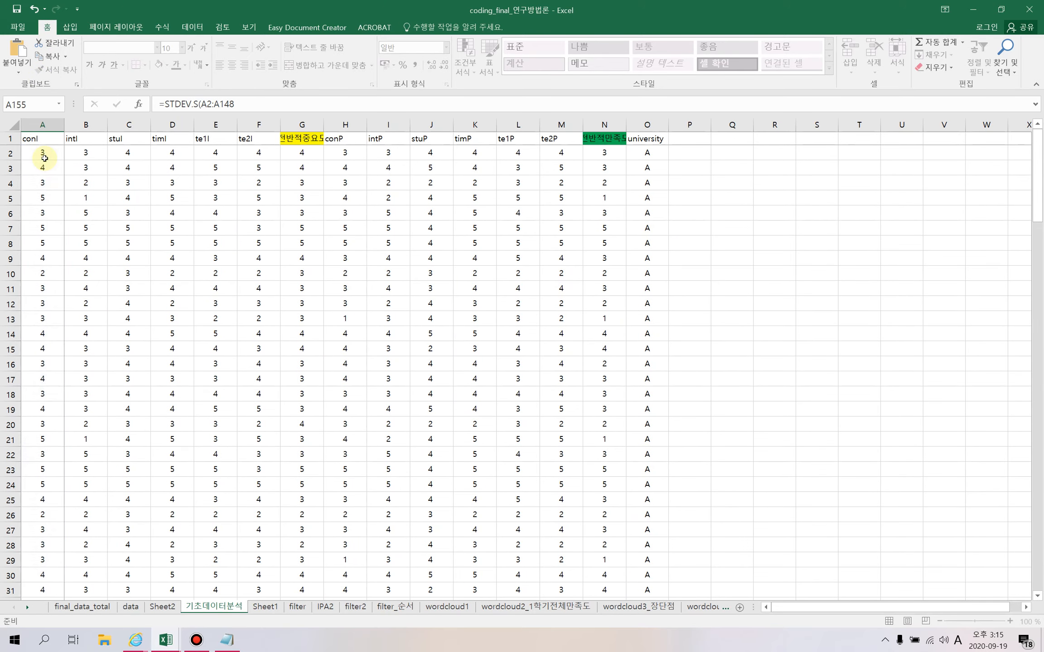
- Fill the STDEV.S formula from A155 across to N155 and reduce the row to two decimal places
scroll(90, 421, down, 2)
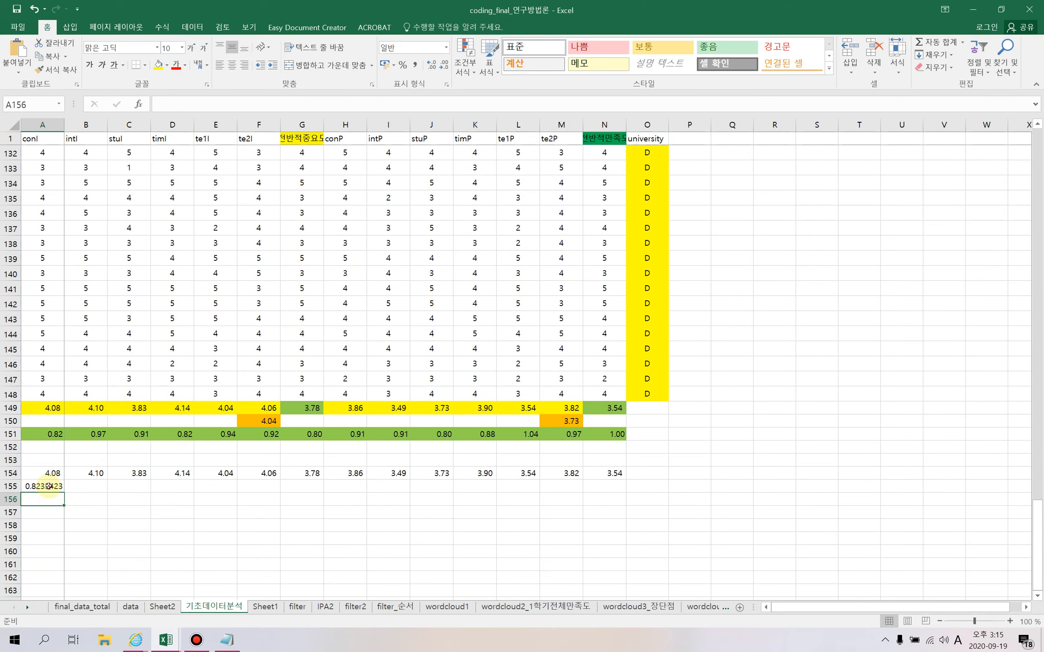
click(50, 485)
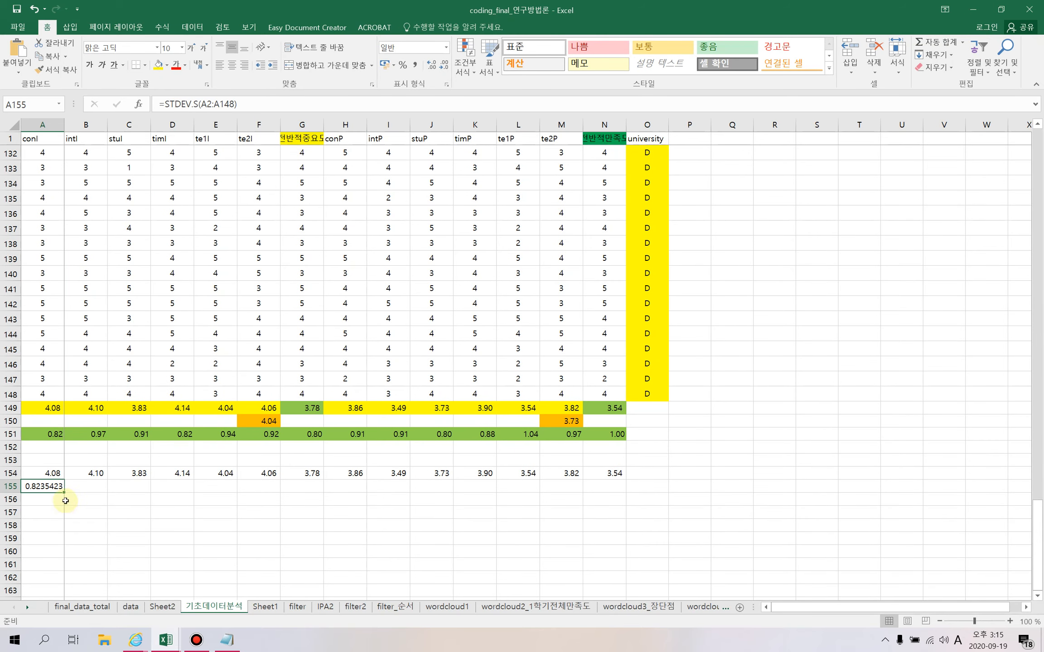
drag(65, 493, 622, 490)
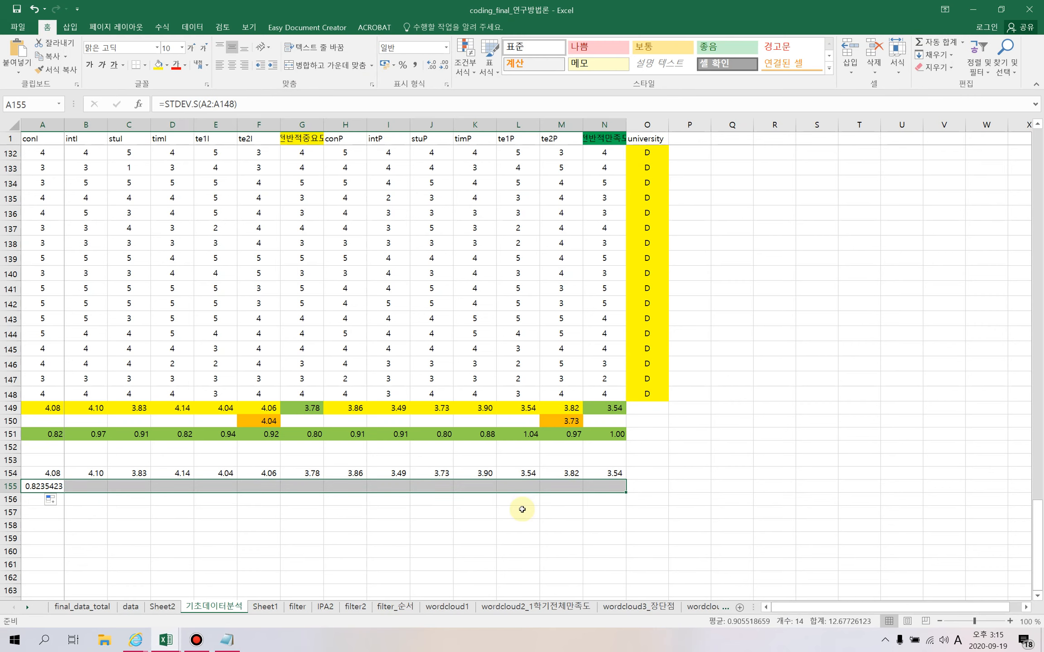
click(444, 66)
click(444, 67)
click(444, 67)
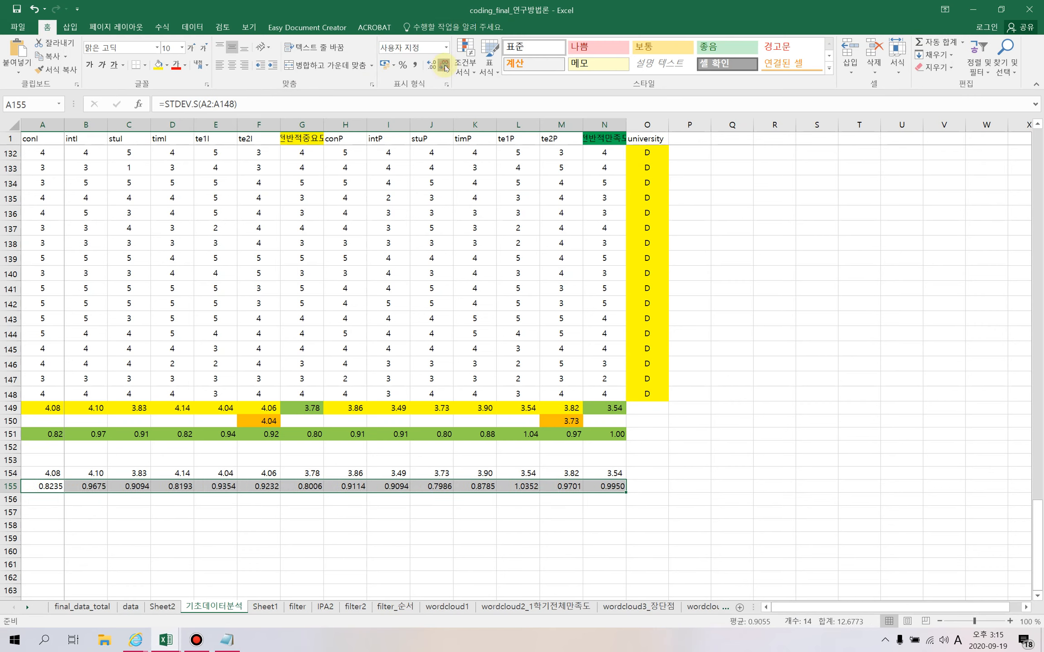
click(444, 67)
click(444, 66)
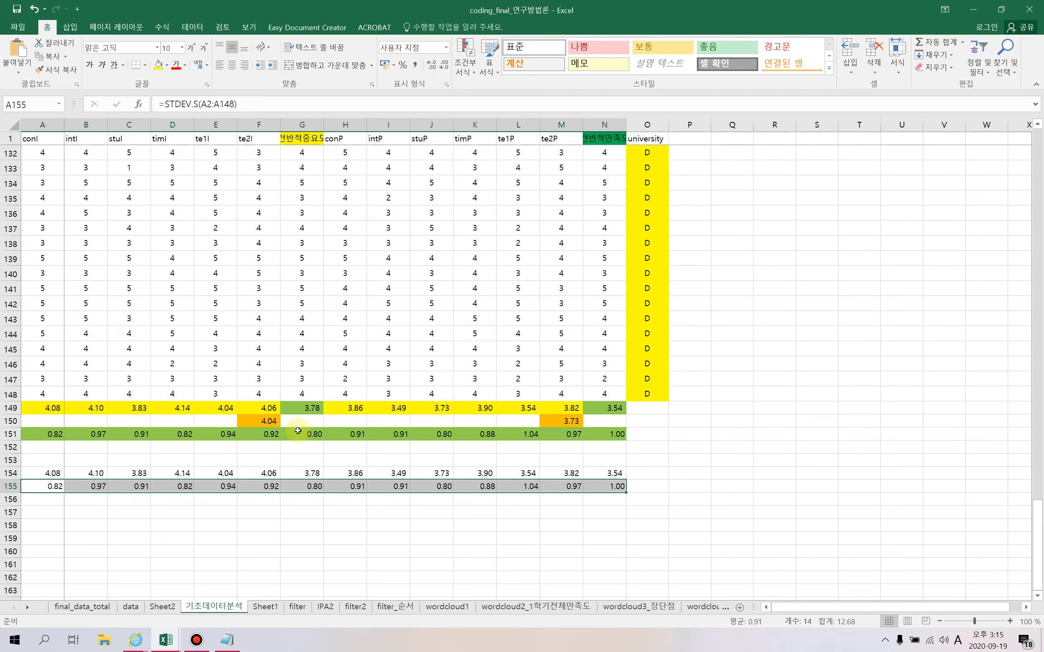
click(393, 486)
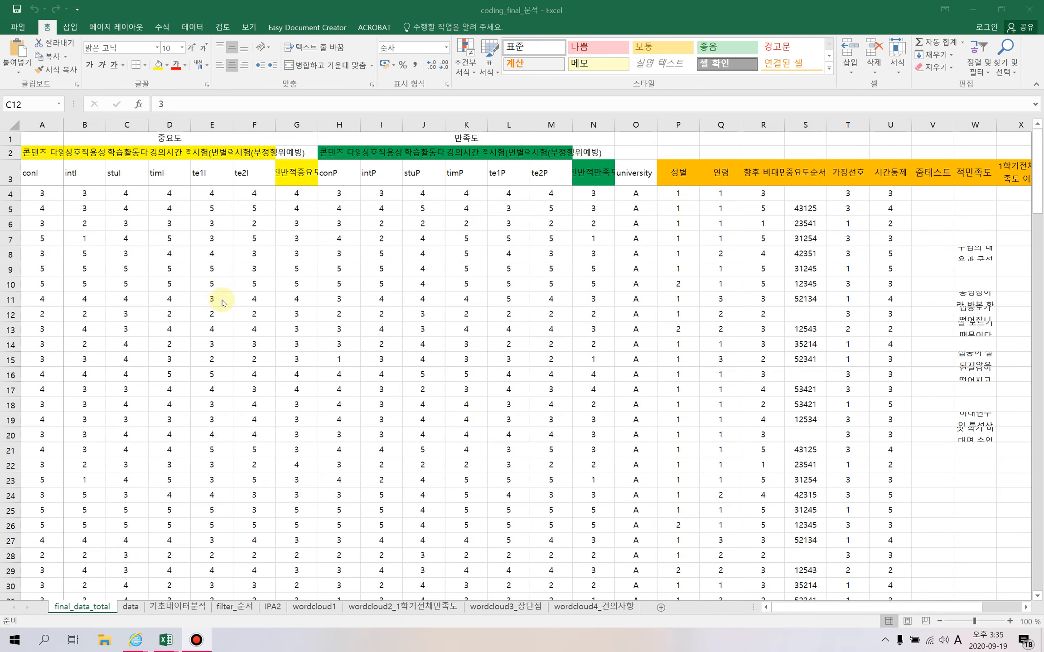
click(162, 218)
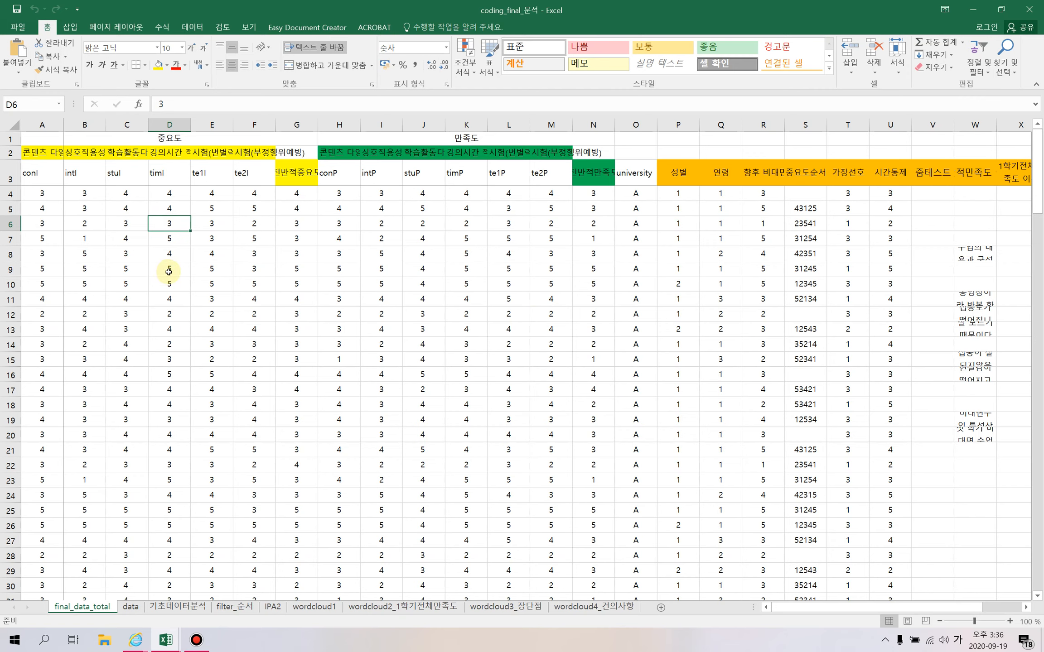
- Create a copy of the final_data_total sheet within coding_final_분석.xlsx, placed before final_data_total
right_click(98, 611)
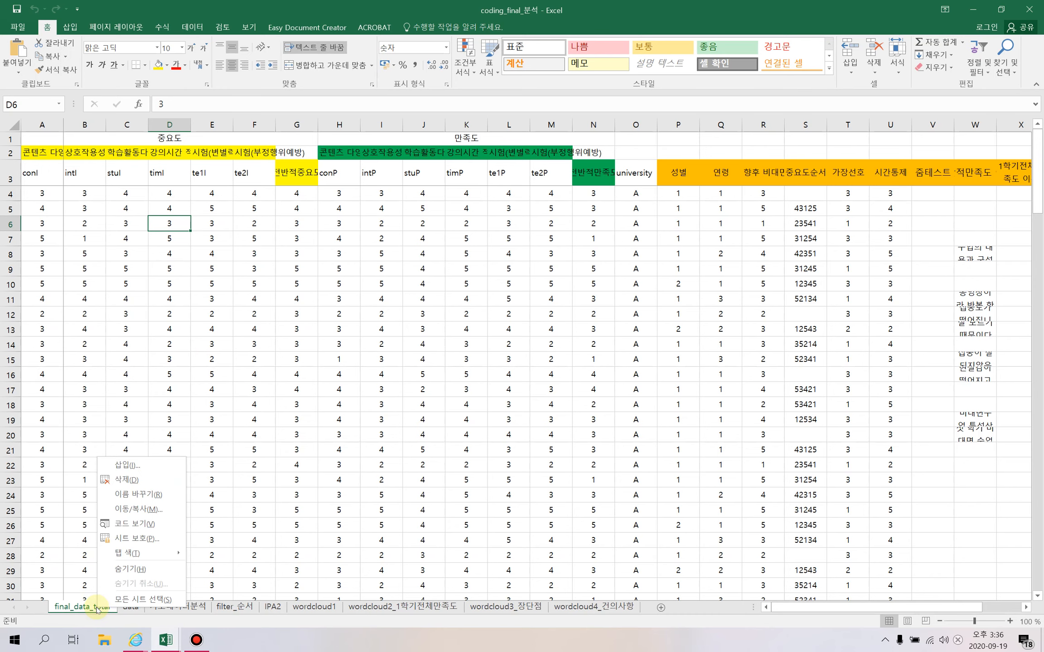
click(96, 610)
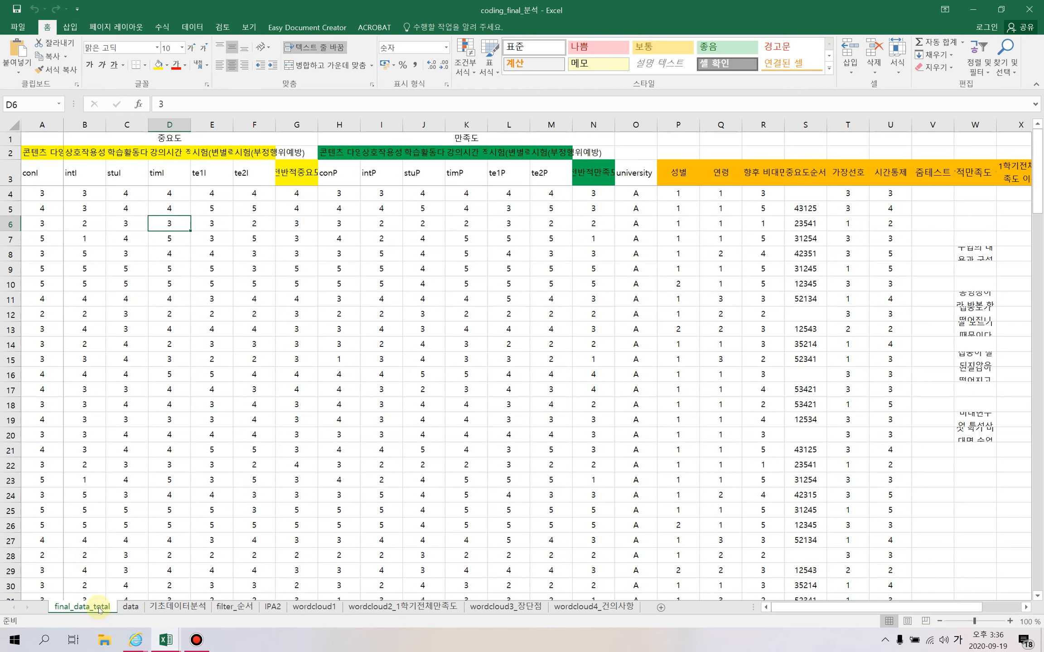
right_click(99, 610)
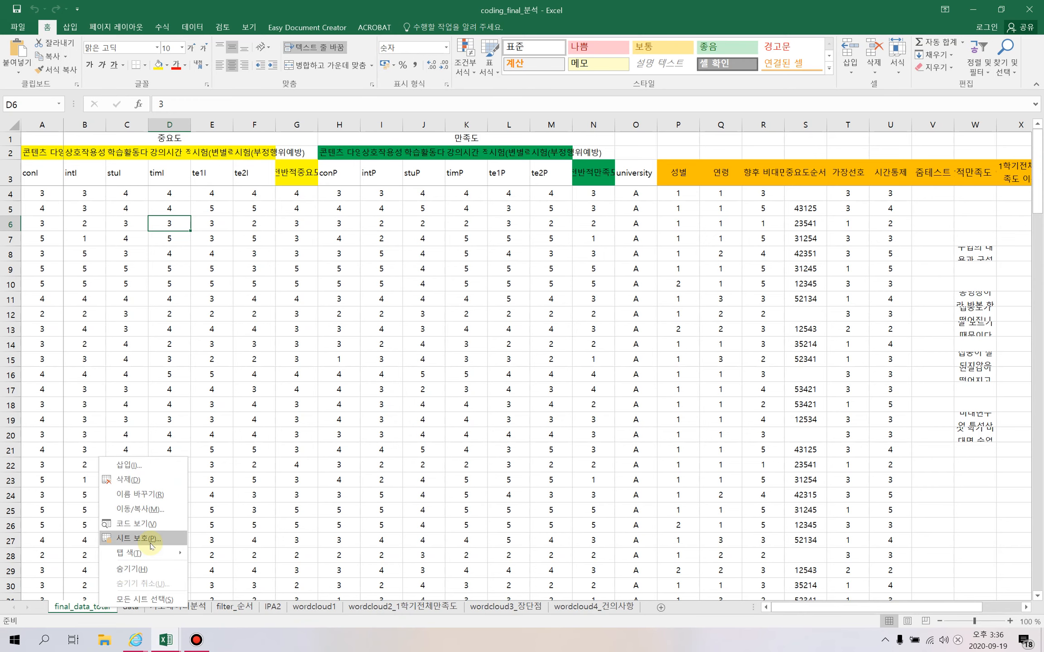
mouse_move(163, 553)
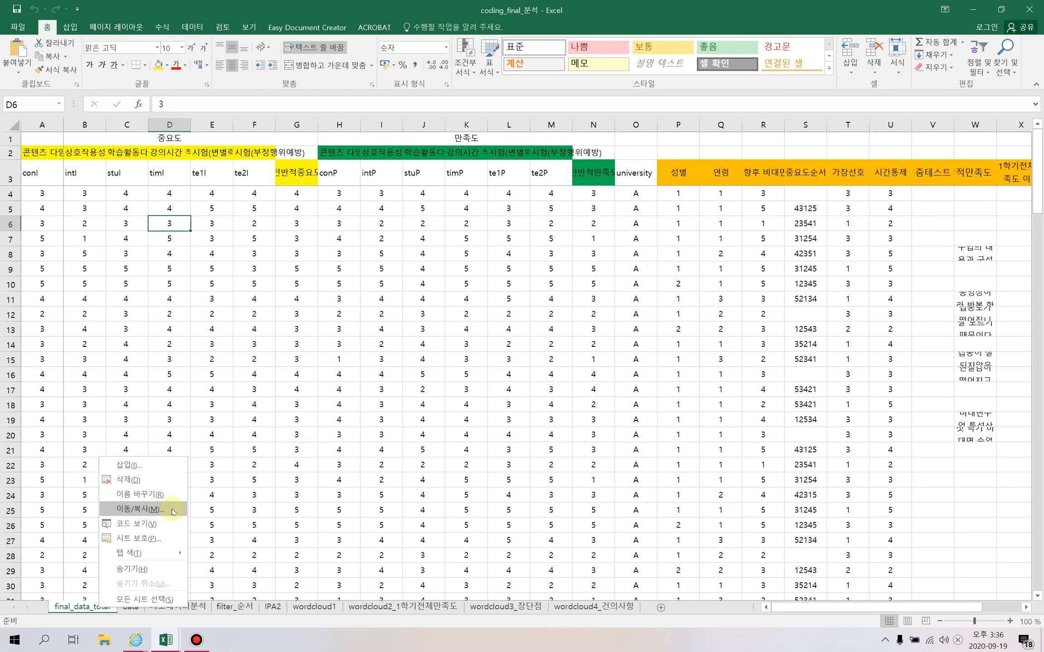
click(173, 512)
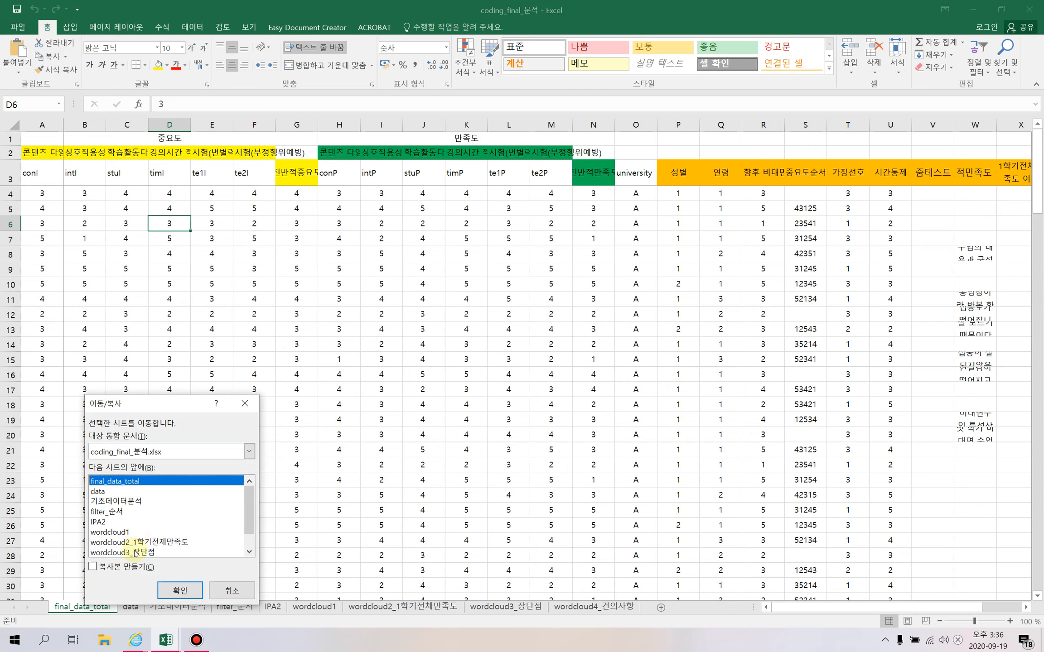
click(93, 567)
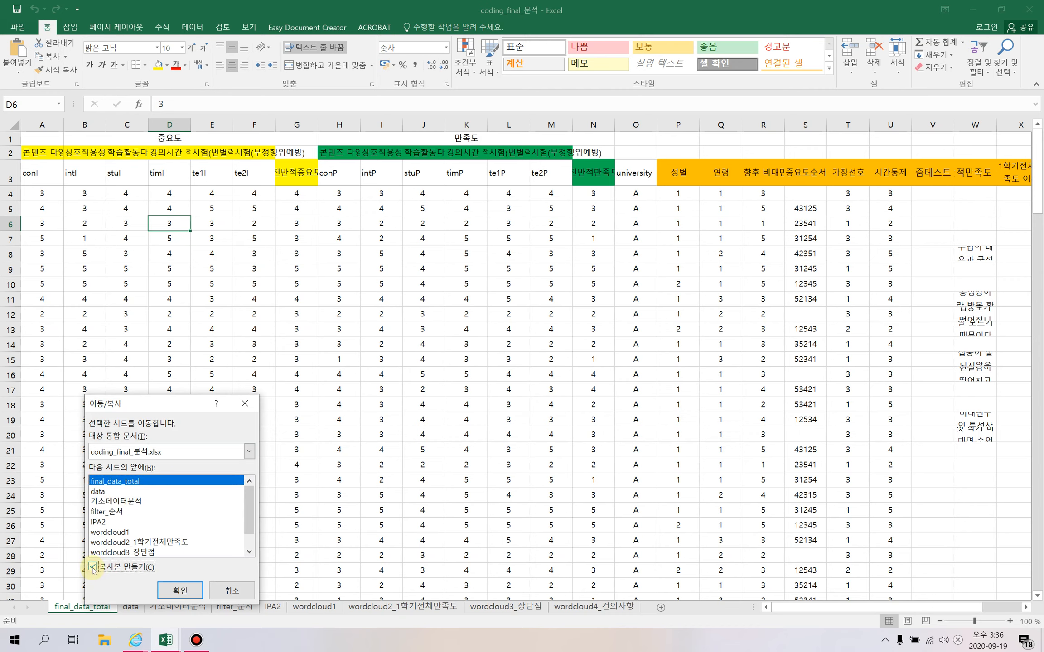
click(250, 452)
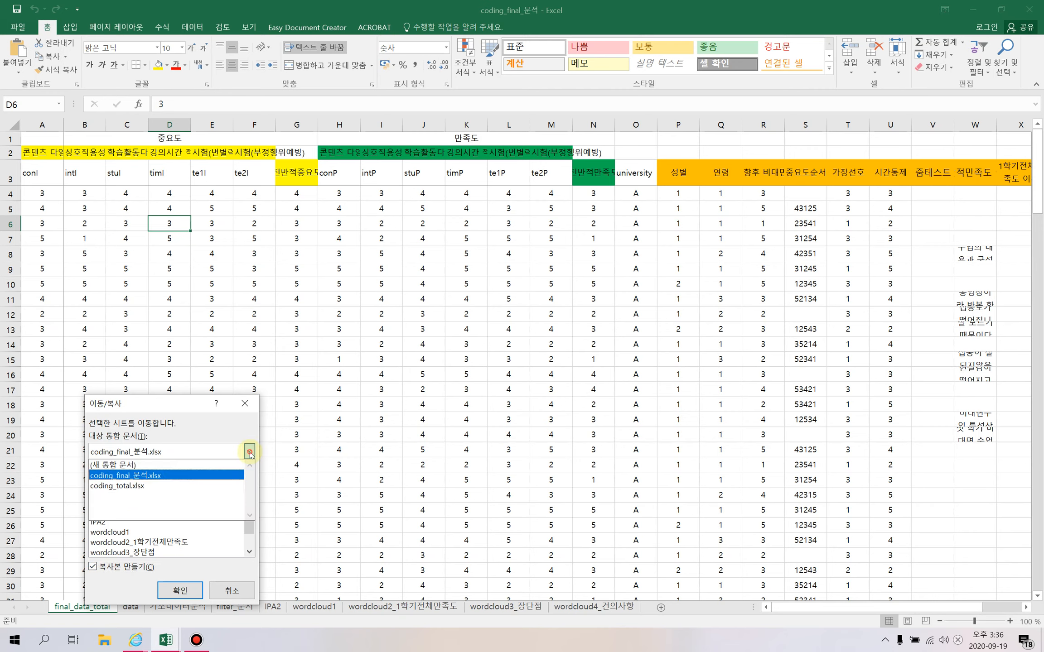
click(142, 476)
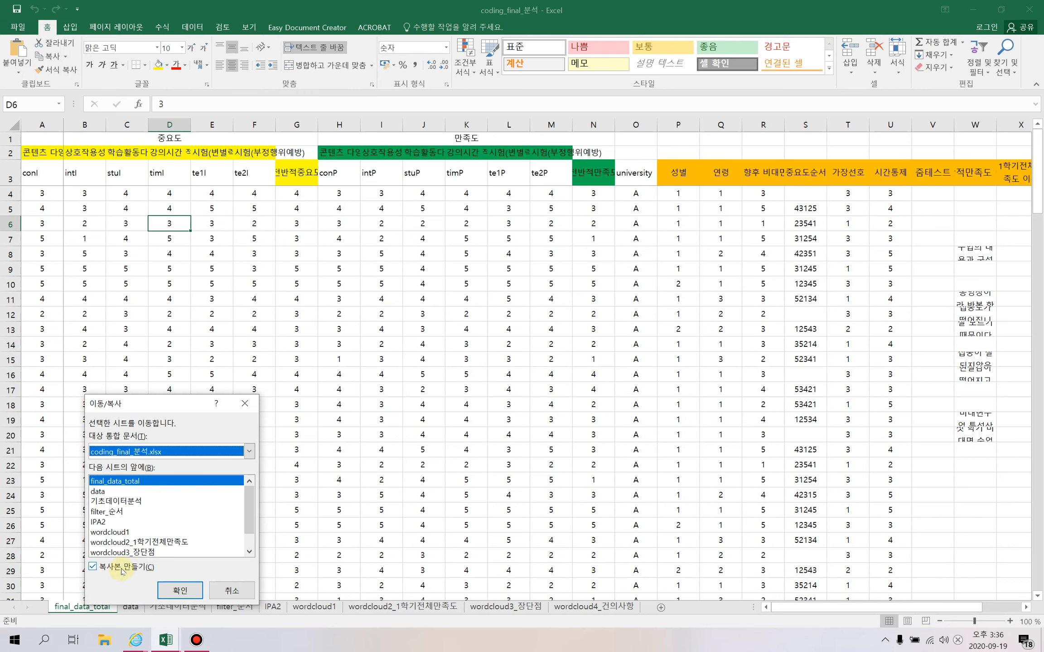
click(180, 590)
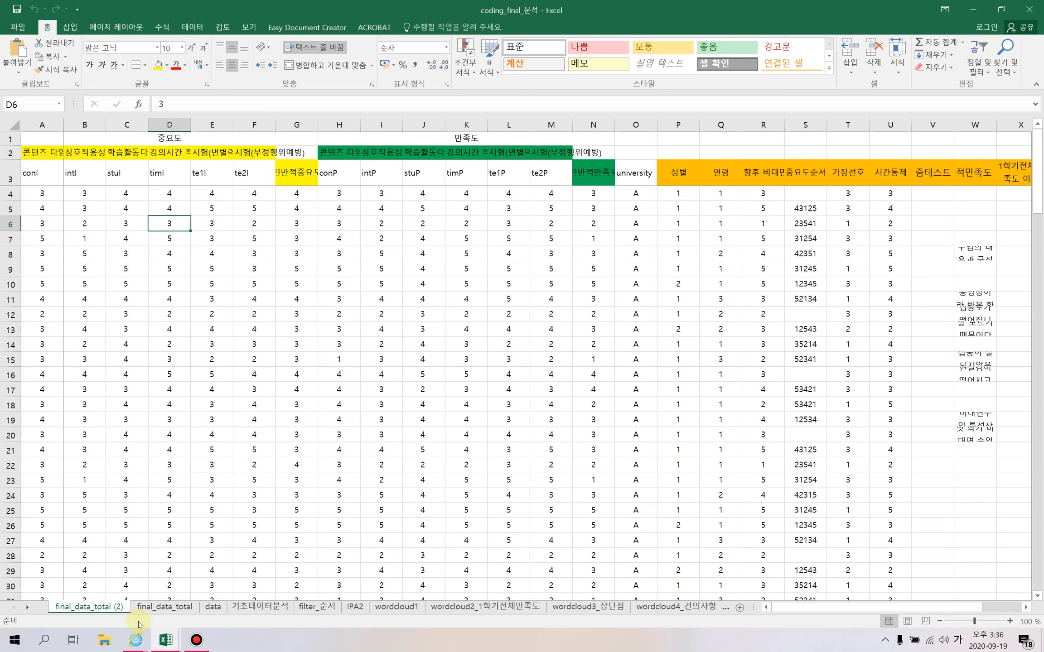
- Move the copied sheet final_data_total (2) to directly after the 기초데이터분석 sheet
click(176, 608)
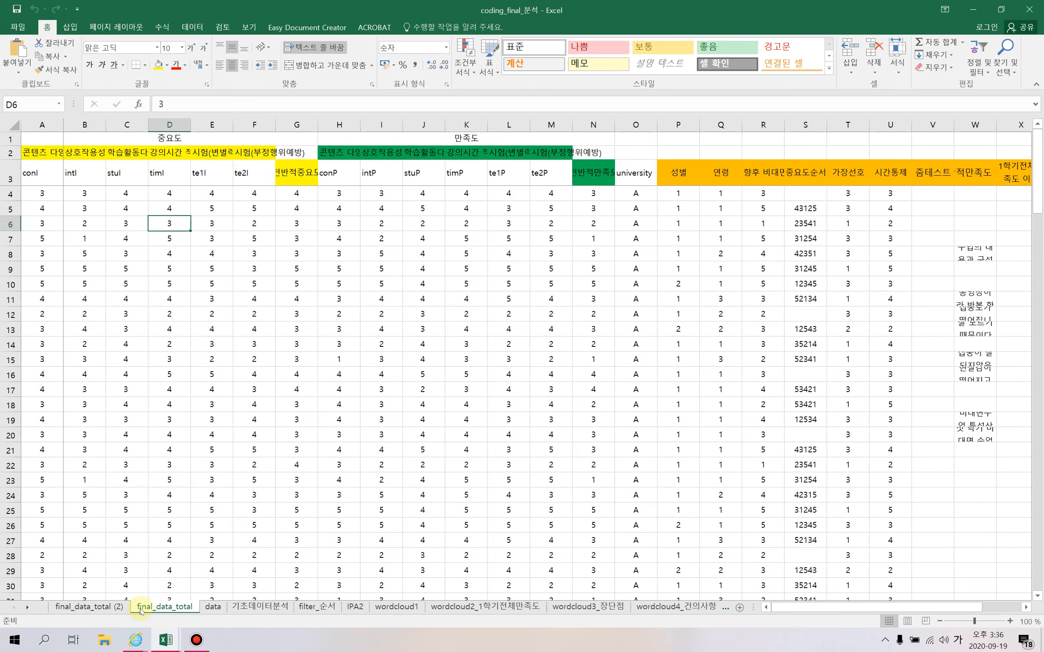
click(116, 609)
drag(114, 609, 230, 603)
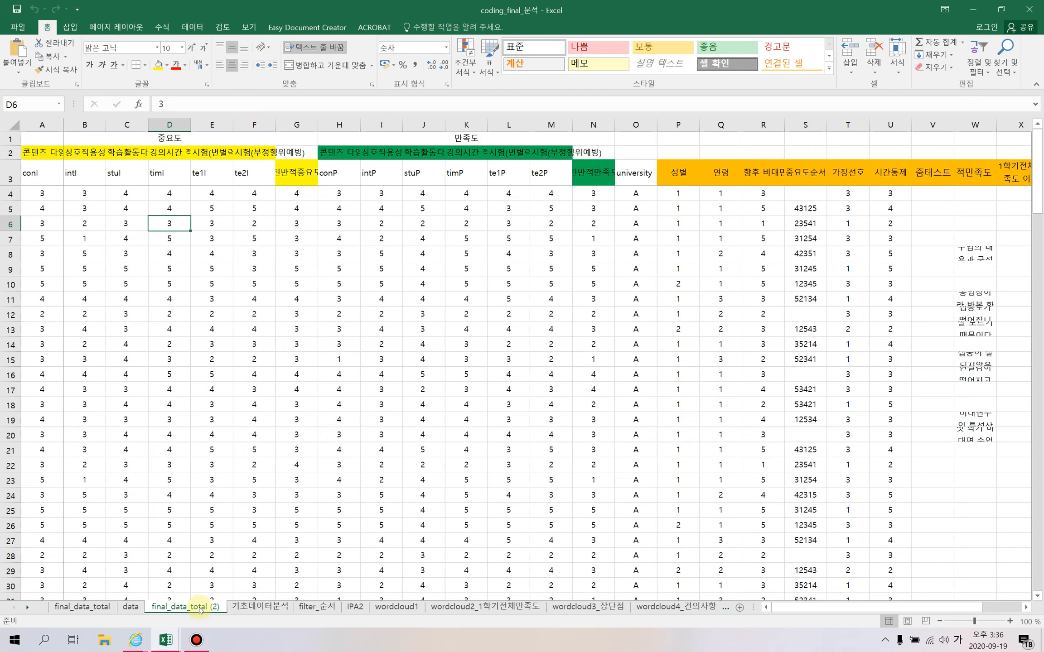
drag(200, 610, 301, 603)
- Rename the copied sheet final_data_total (2) as filter
right_click(275, 608)
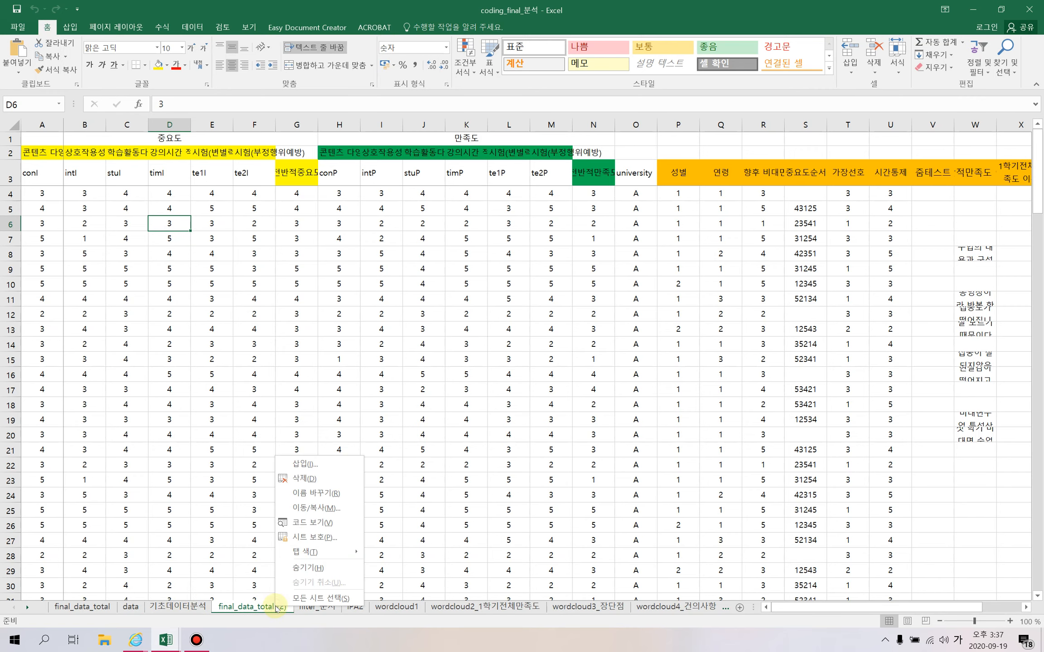
click(315, 494)
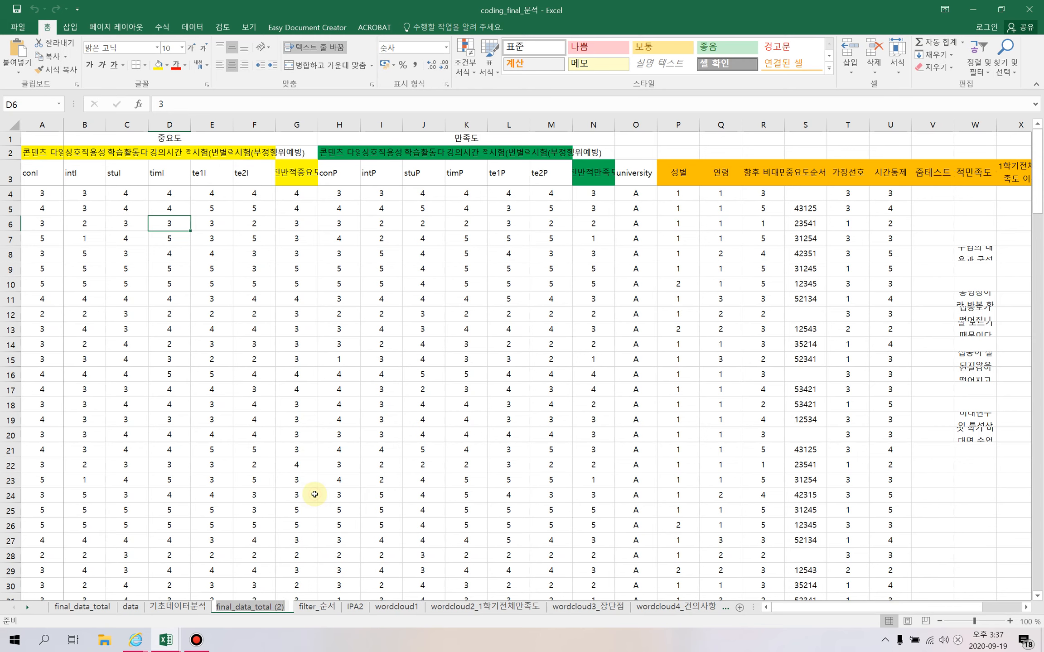
text(ㅌ)
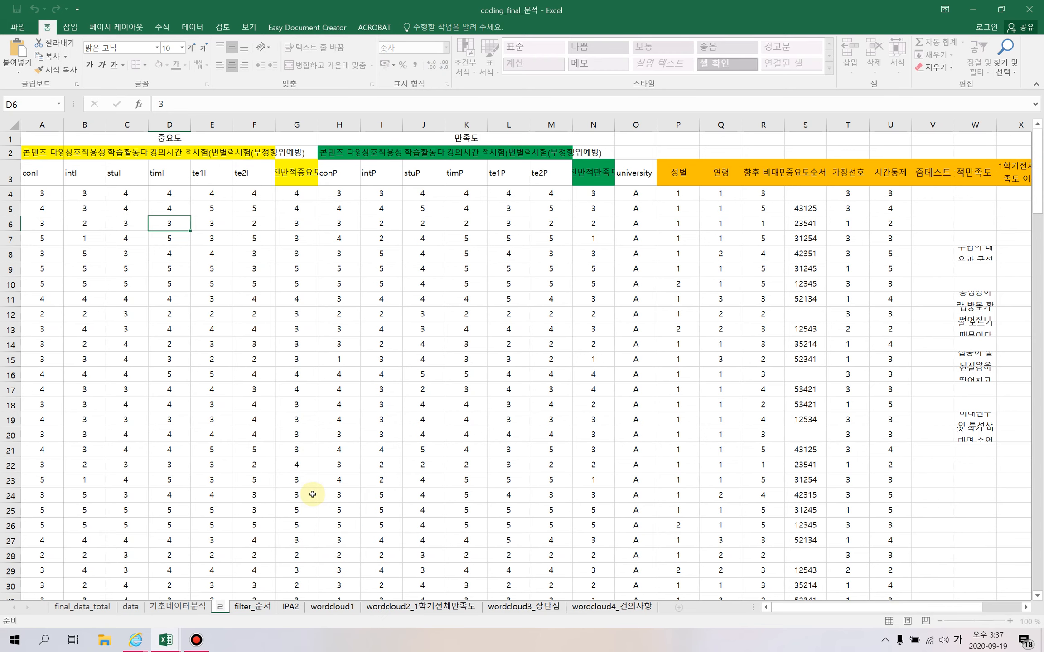
key(BackSpace)
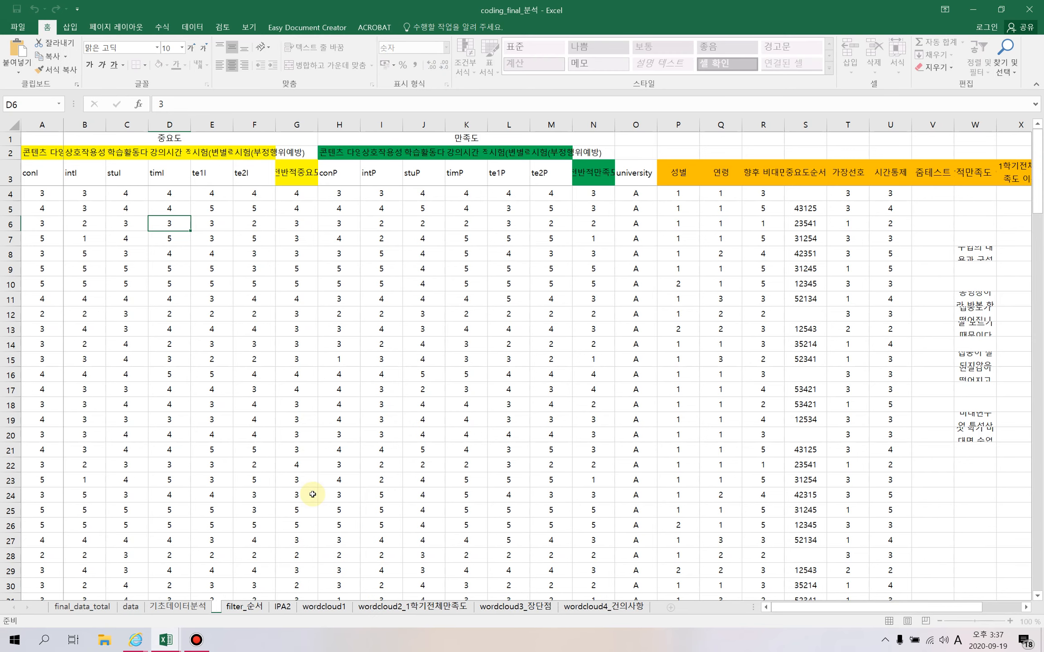
text(fil)
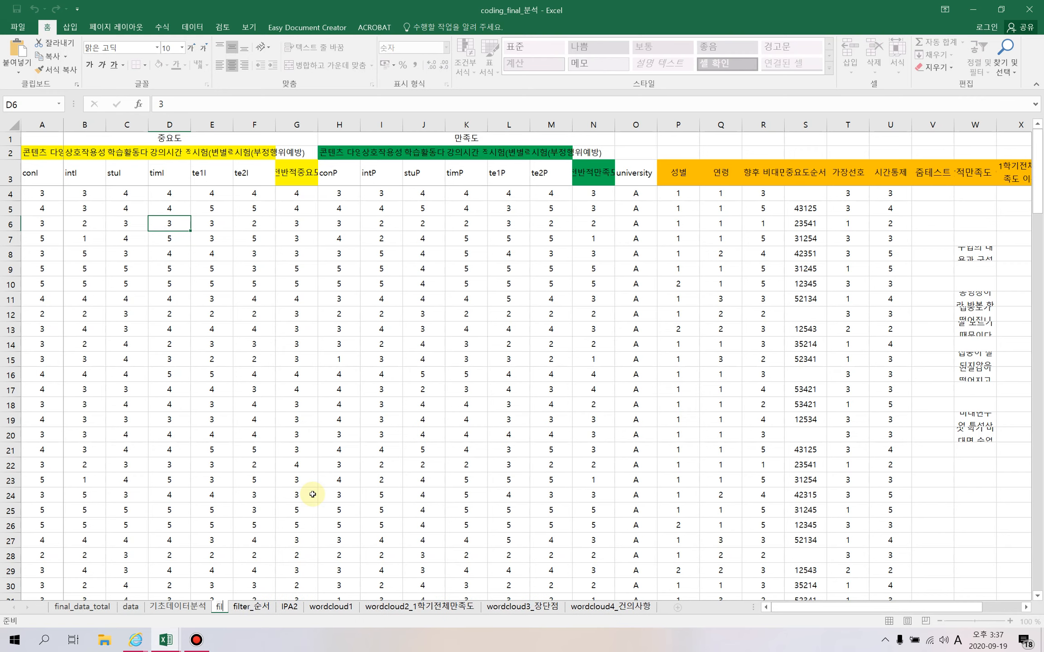
text(ter)
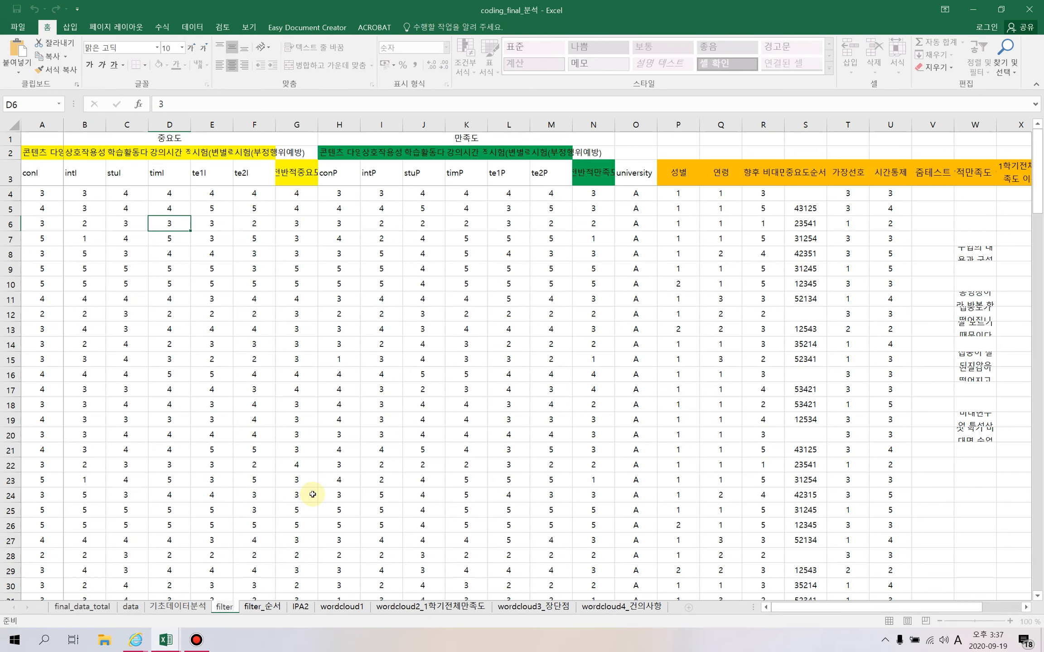
click(255, 508)
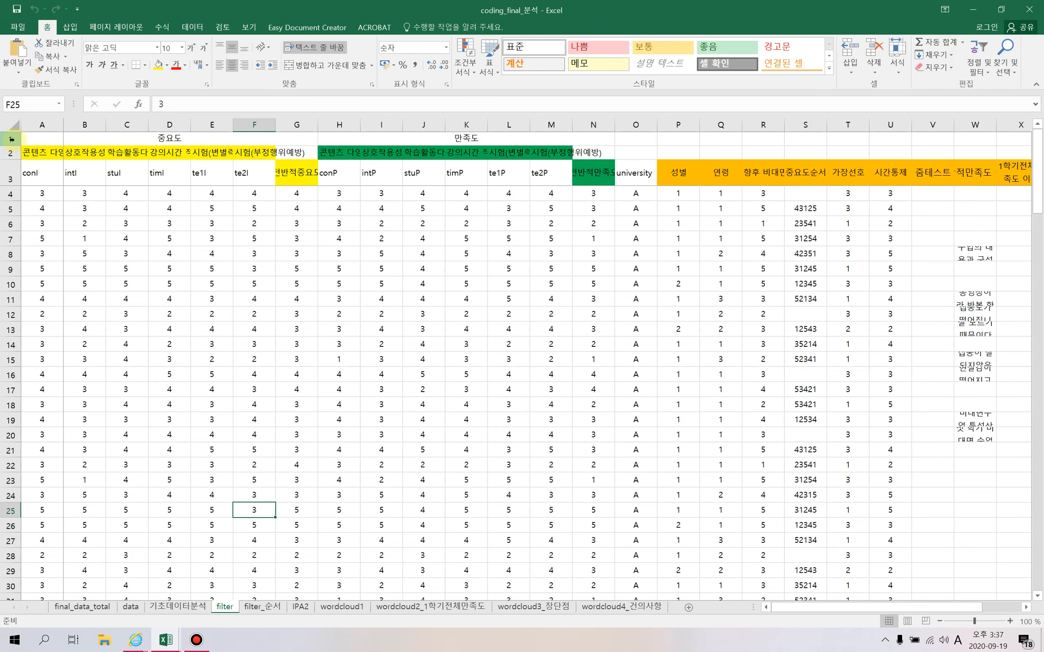
- Delete rows 1 and 2 above the variable names on the filter sheet, and return to cell A1
drag(13, 139, 13, 154)
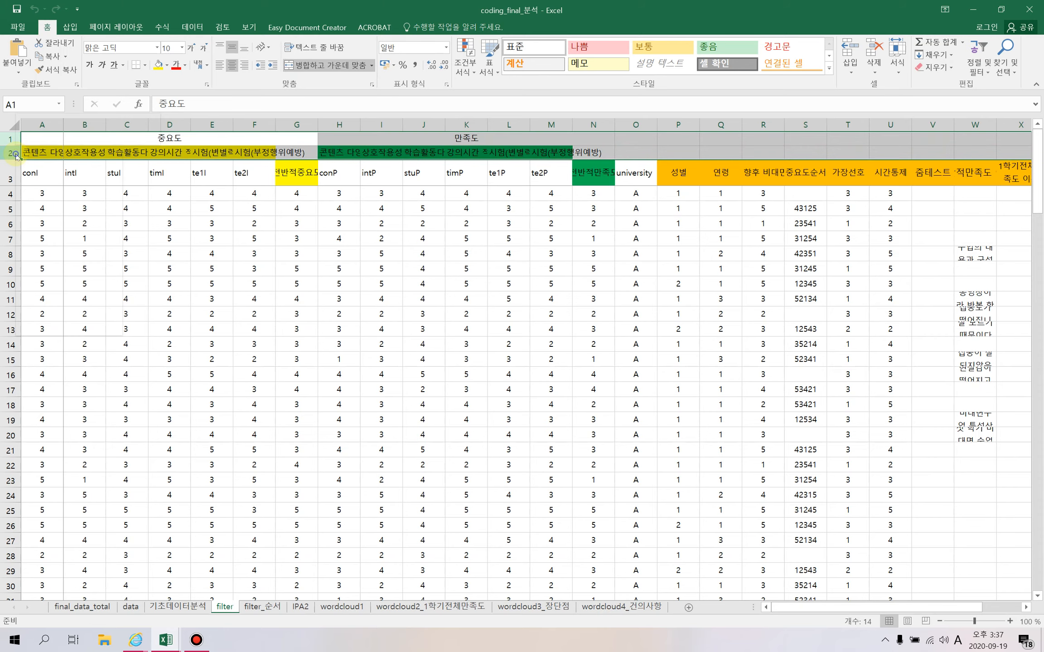
right_click(13, 154)
click(45, 253)
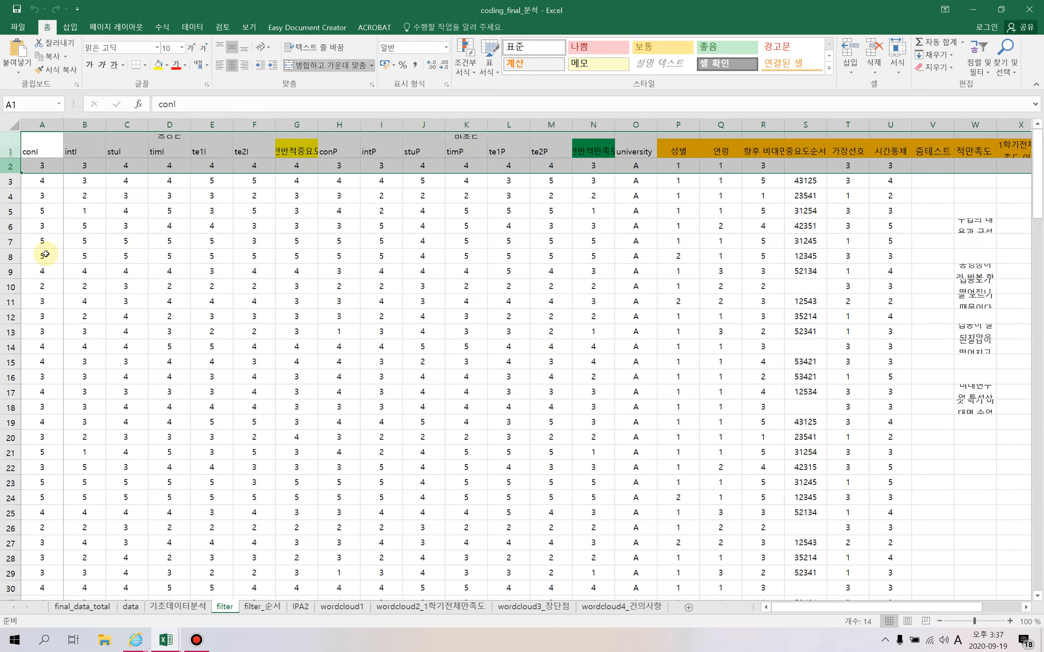
click(105, 240)
key(ctrl+Home)
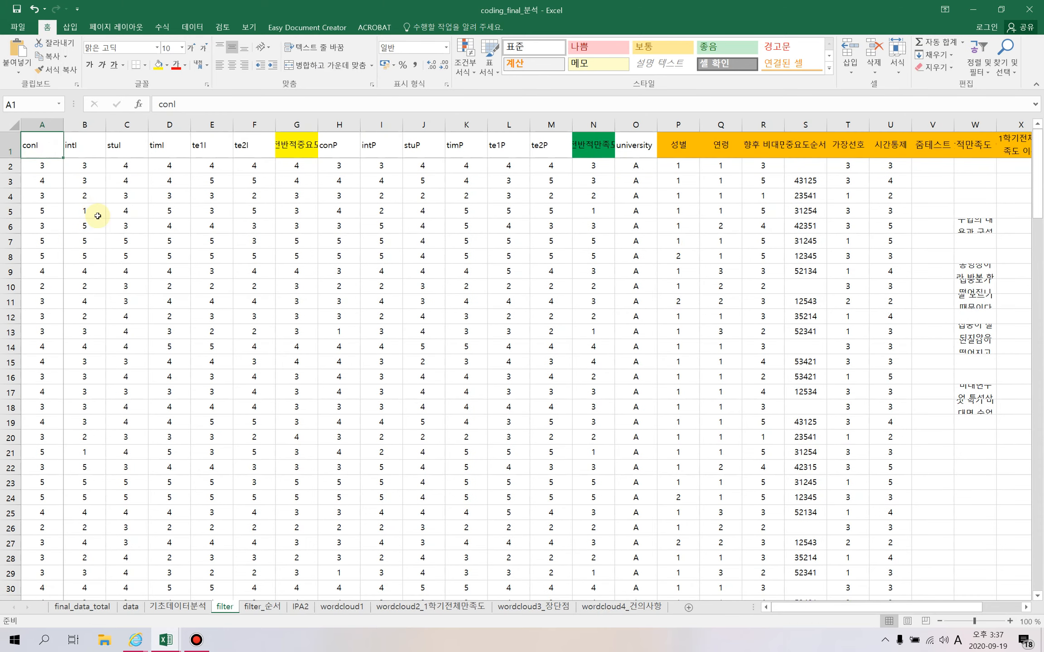
- Delete columns P through AC, from 성별 onward, so the filter sheet ends with the university column
key(Right)
key(Right)
key(Right)
key(Right)
key(Right)
key(Right)
key(Right)
key(Right)
key(Right)
key(Right)
key(Right)
key(Right)
key(Right)
key(Right)
key(Right)
key(Right)
key(Right)
key(Right)
key(Right)
key(Right)
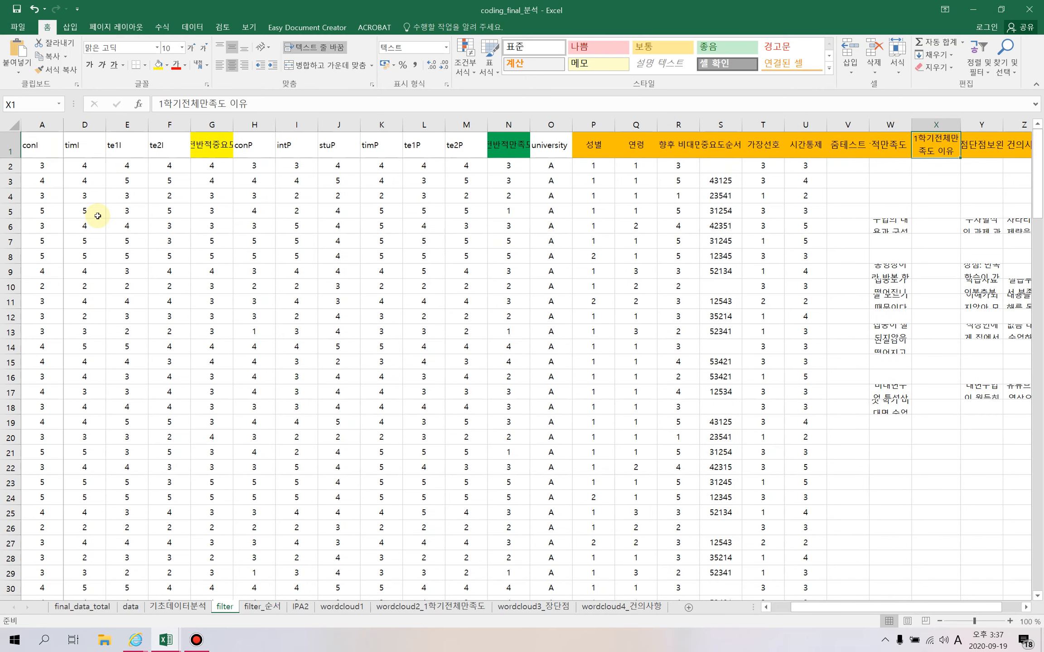
key(Right)
key(Right)
key(Right)
key(Right)
key(Right)
key(Right)
key(Right)
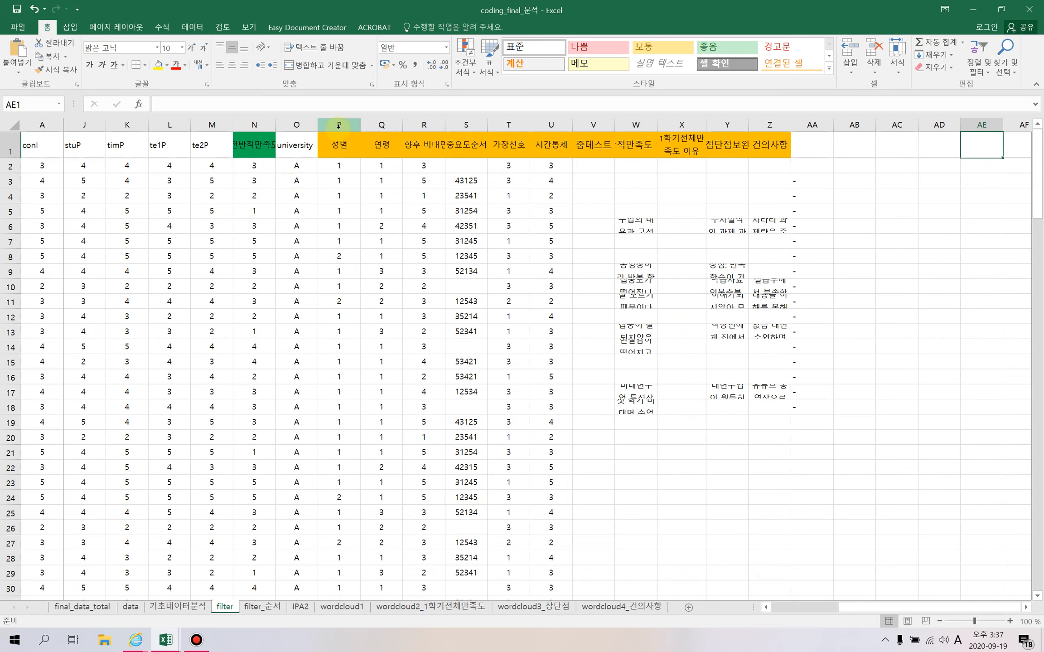
drag(338, 124, 920, 177)
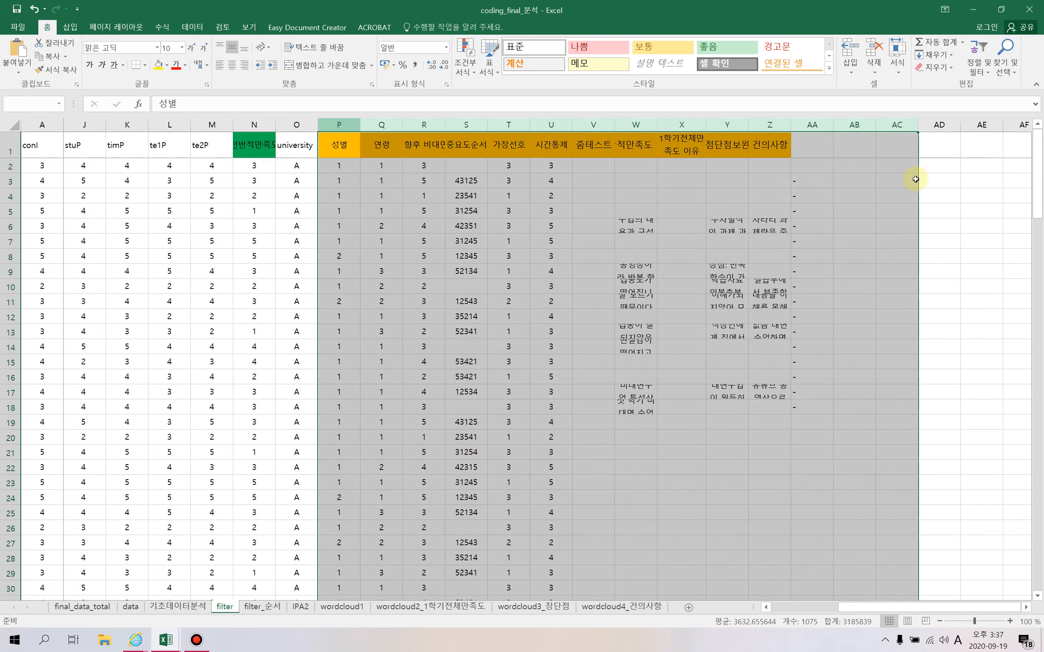
right_click(474, 129)
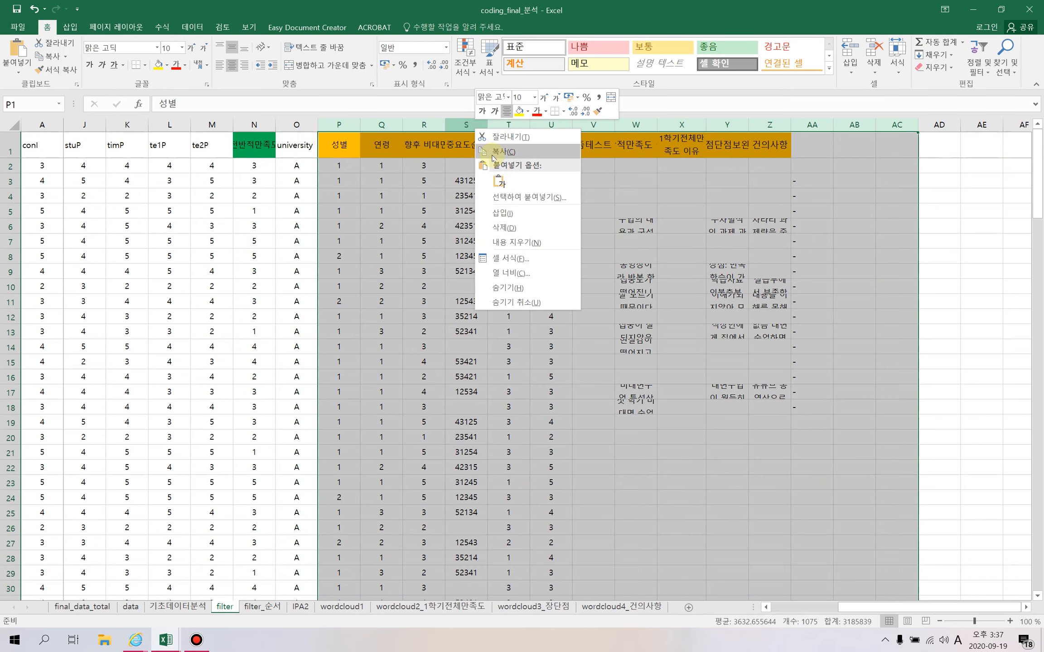
click(509, 226)
click(156, 256)
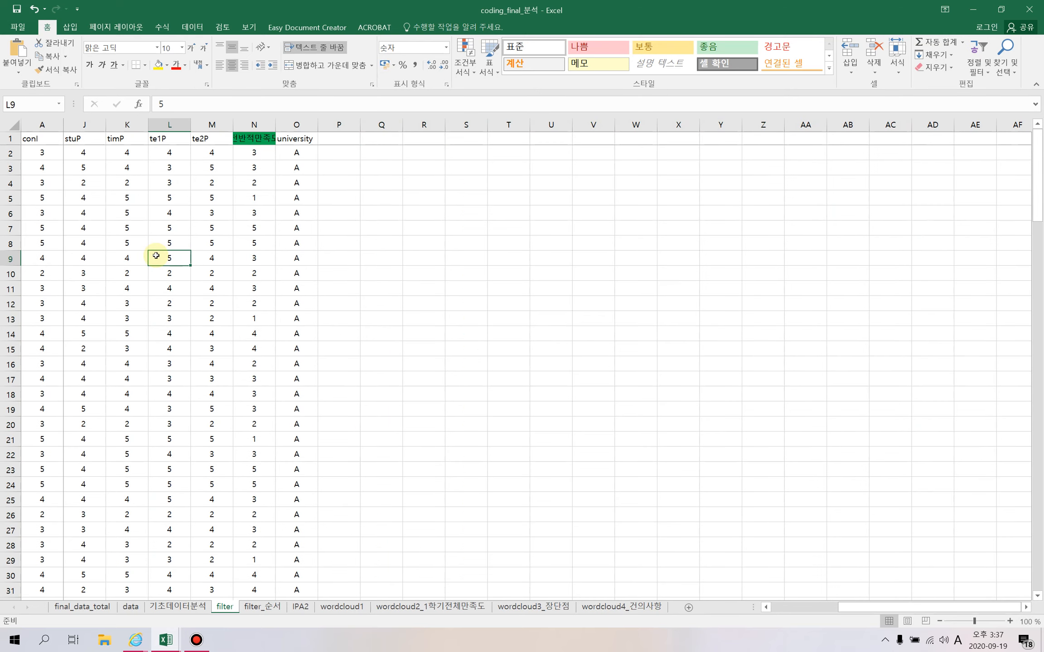
key(Home)
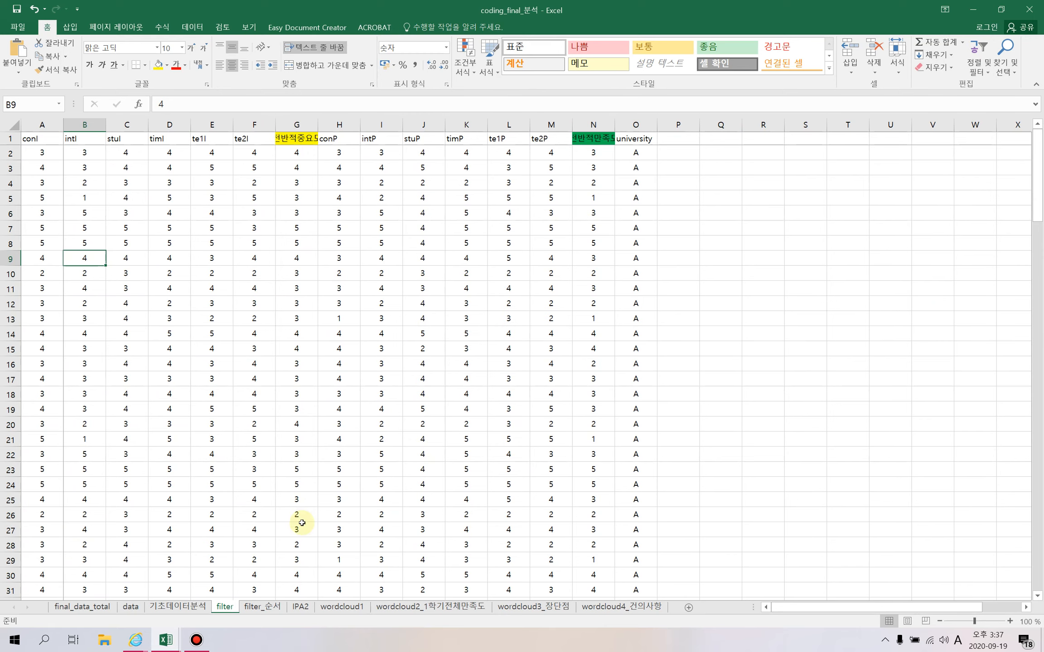
click(247, 273)
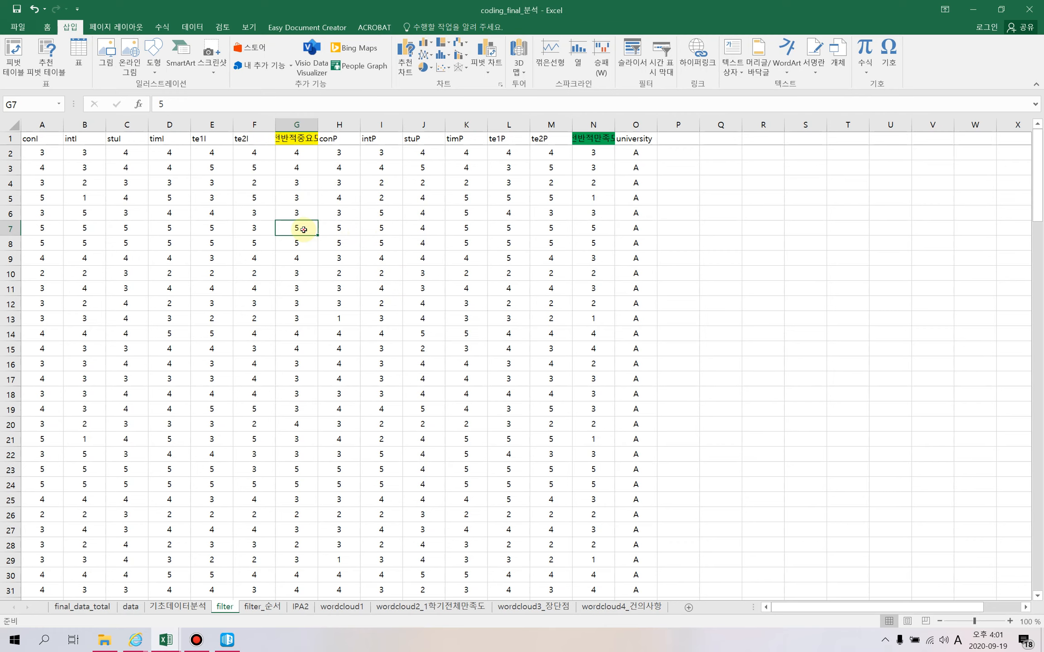
click(734, 243)
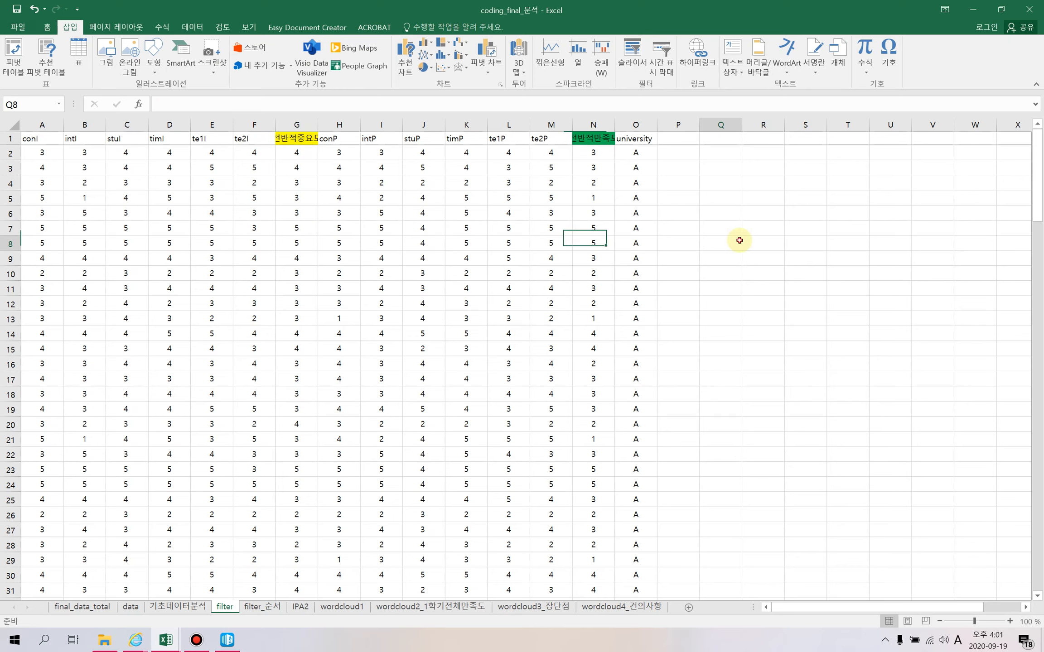
click(384, 240)
click(756, 258)
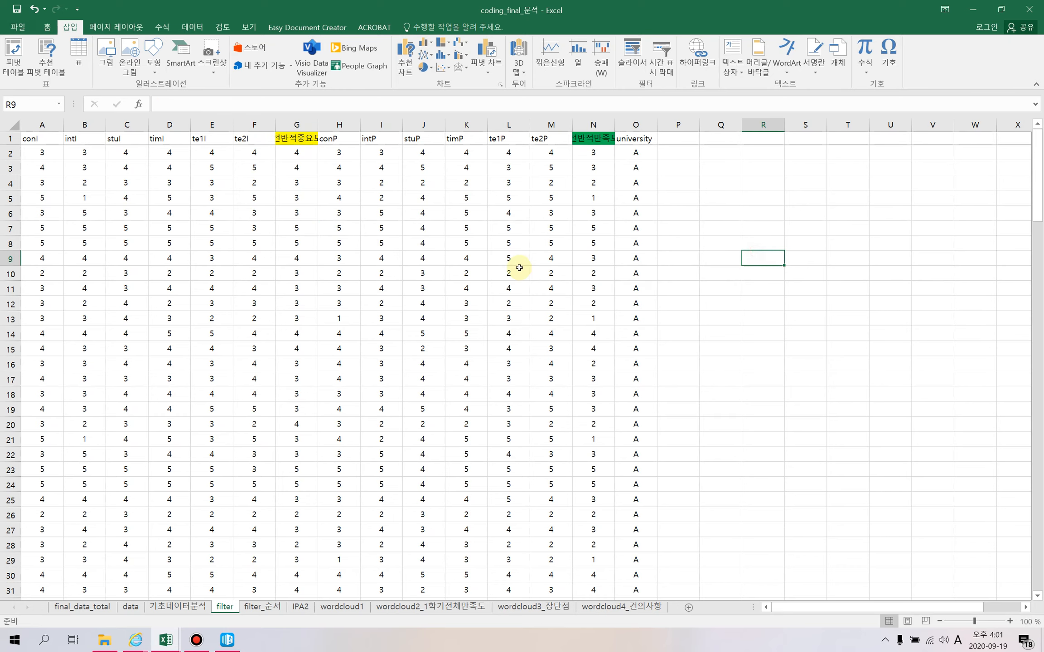
click(519, 270)
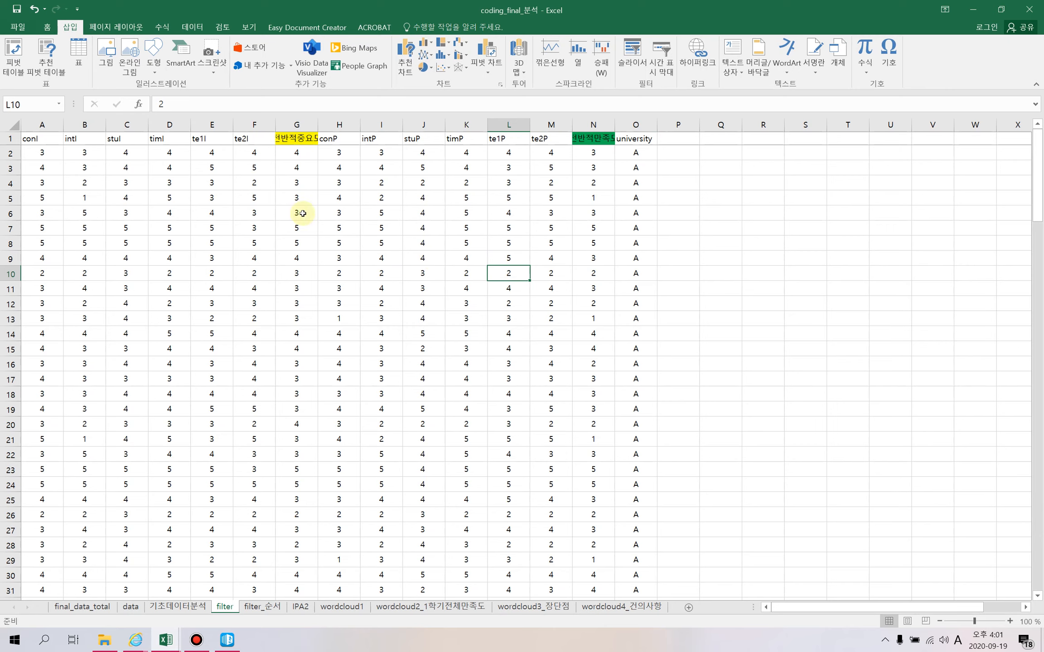
- Start a pivot table from the range filter!$A$1:$O$148, with the report placed in the existing worksheet
click(285, 241)
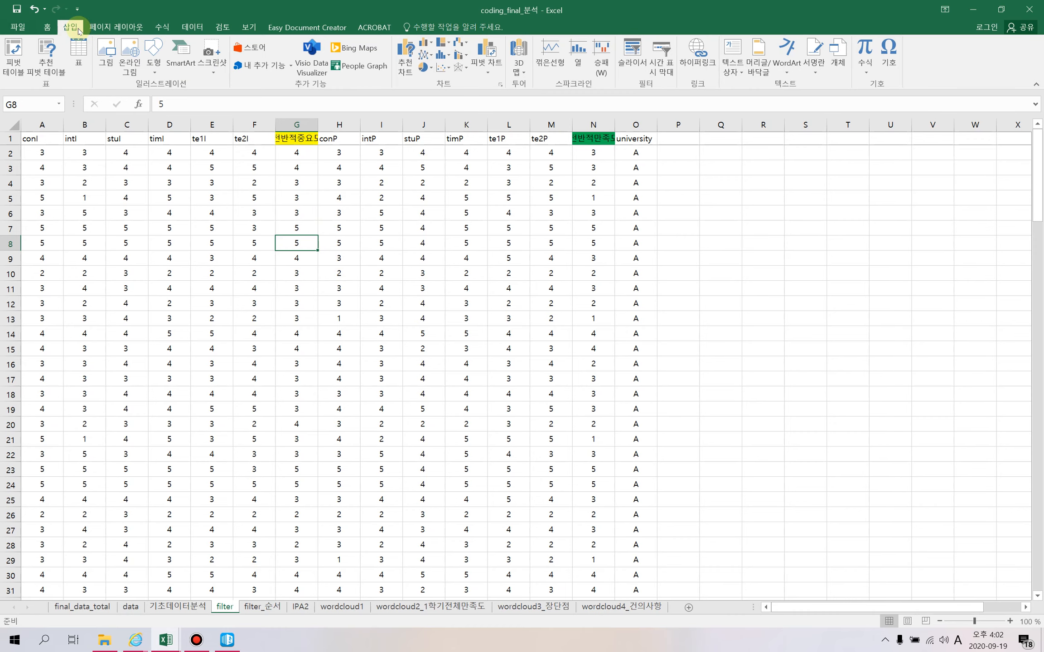
click(14, 56)
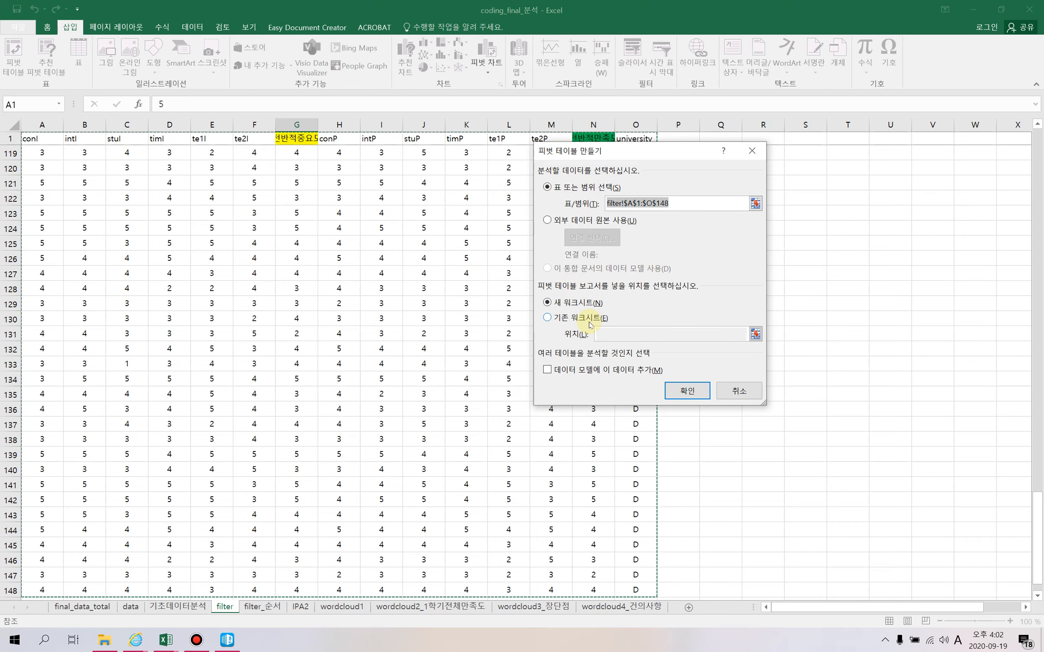
click(547, 319)
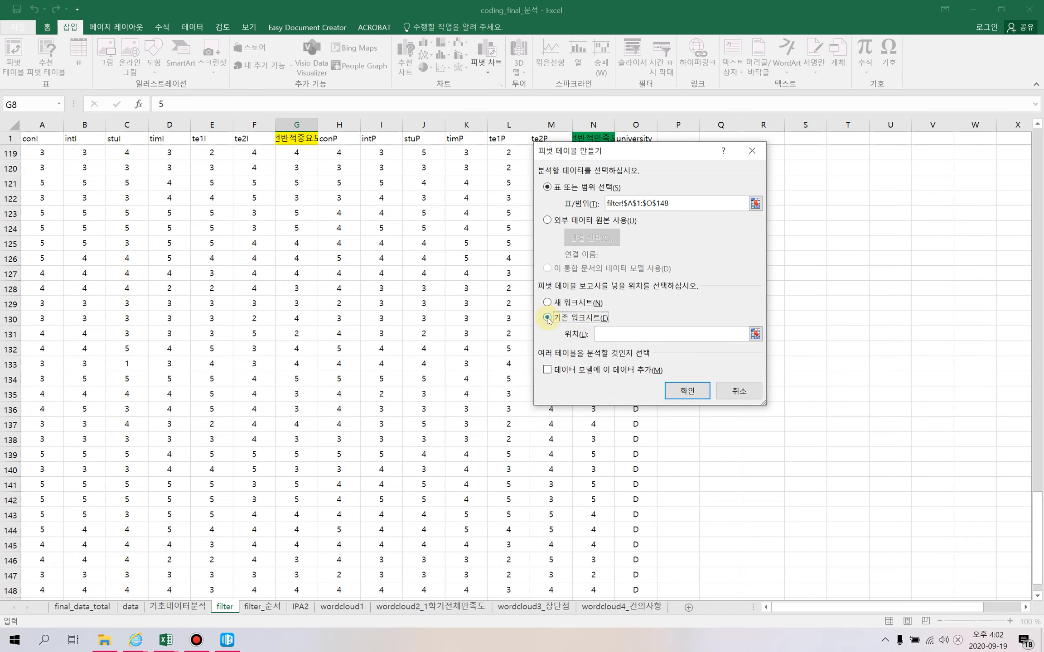
click(610, 335)
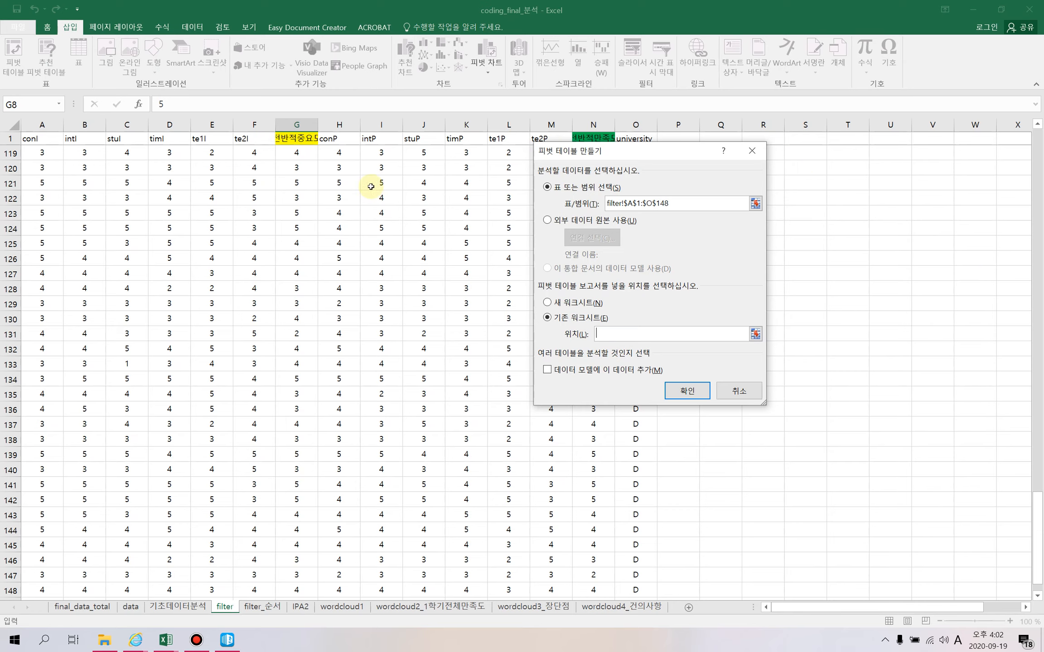
- Set the pivot table location to cell Q120 on the filter sheet and create the pivot table
click(302, 160)
key(Right)
key(Right)
key(Right)
key(Right)
key(Right)
key(Right)
key(Right)
key(Right)
key(Right)
key(Right)
key(Right)
key(Right)
key(Right)
key(Right)
key(Right)
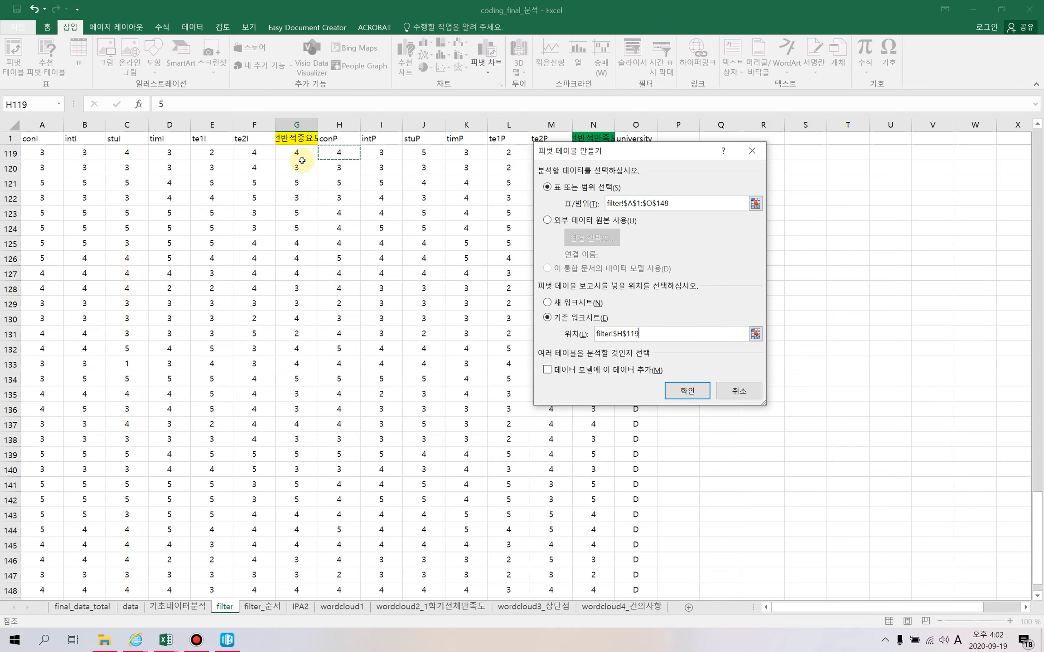
key(Right)
key(Right)
key(Right)
key(Right)
key(Right)
key(Right)
key(Right)
key(Right)
key(Right)
key(Right)
key(Right)
key(Right)
key(Right)
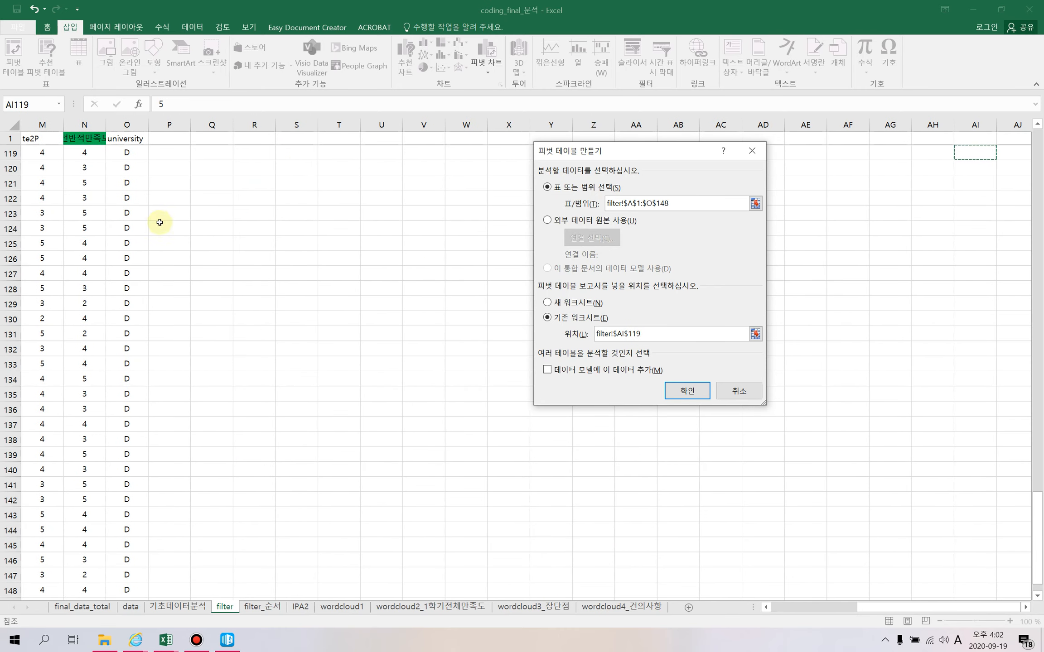
drag(664, 334, 594, 334)
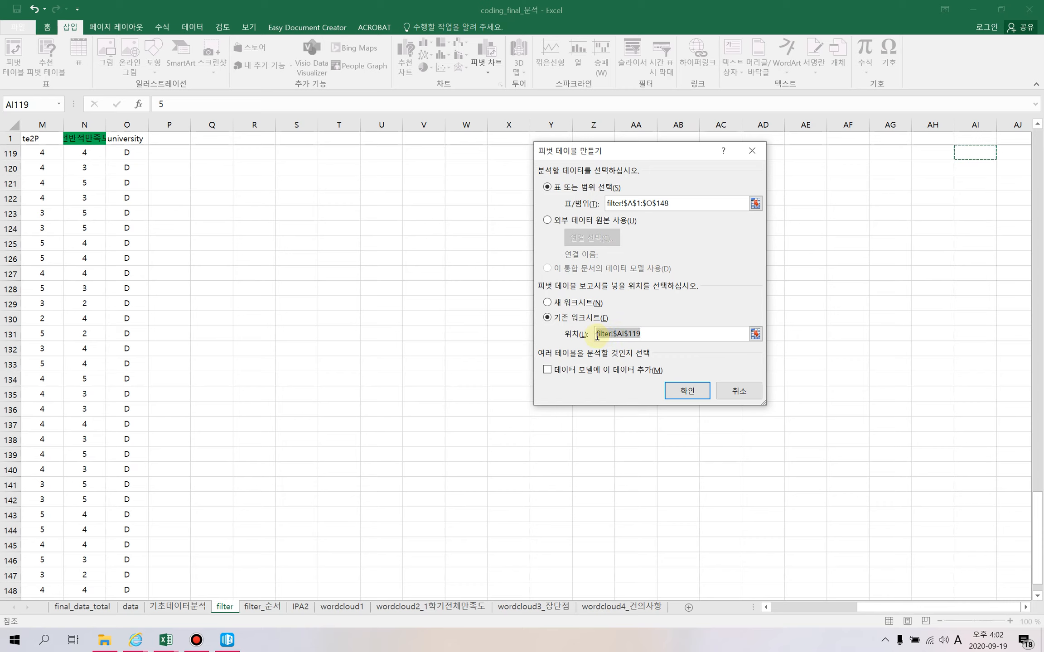
click(213, 170)
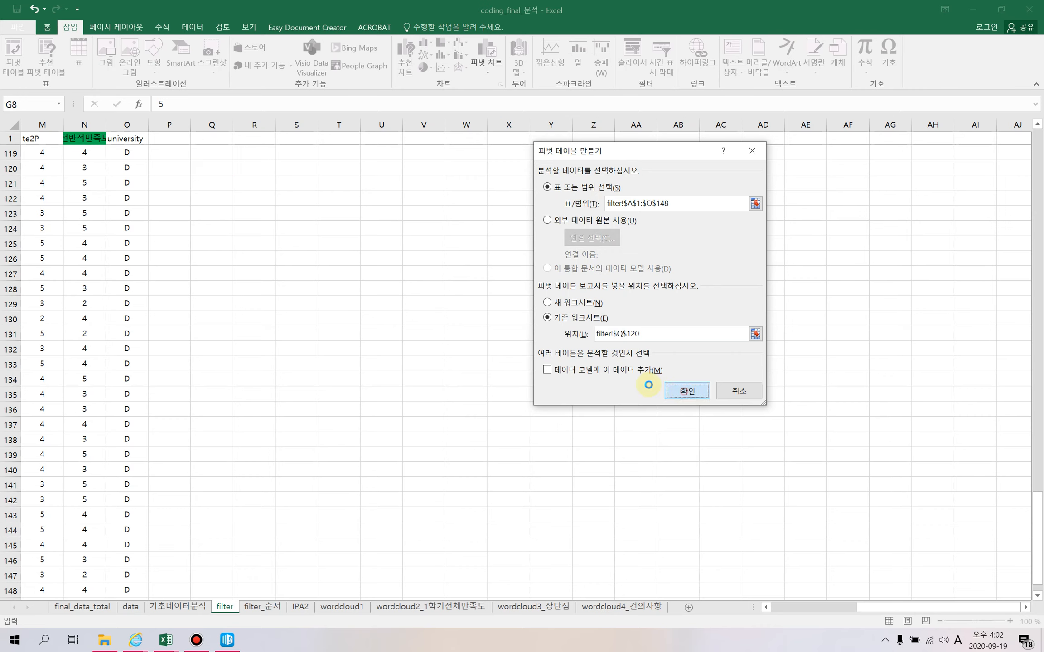
click(686, 391)
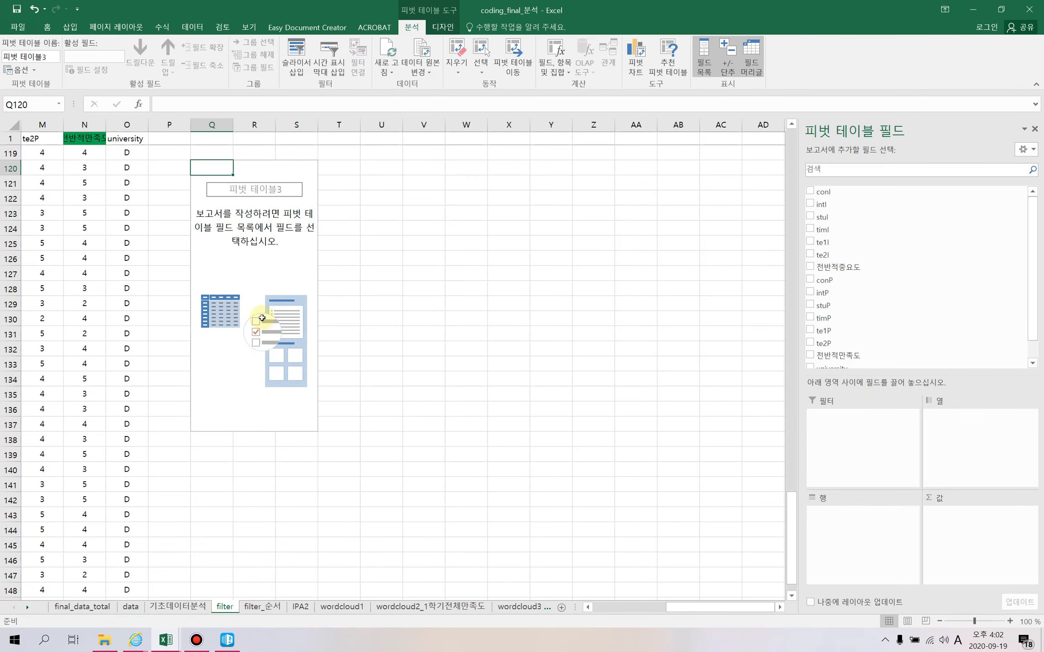
- Add the 전반적중요도 field to both the columns and the values of the pivot table
click(283, 244)
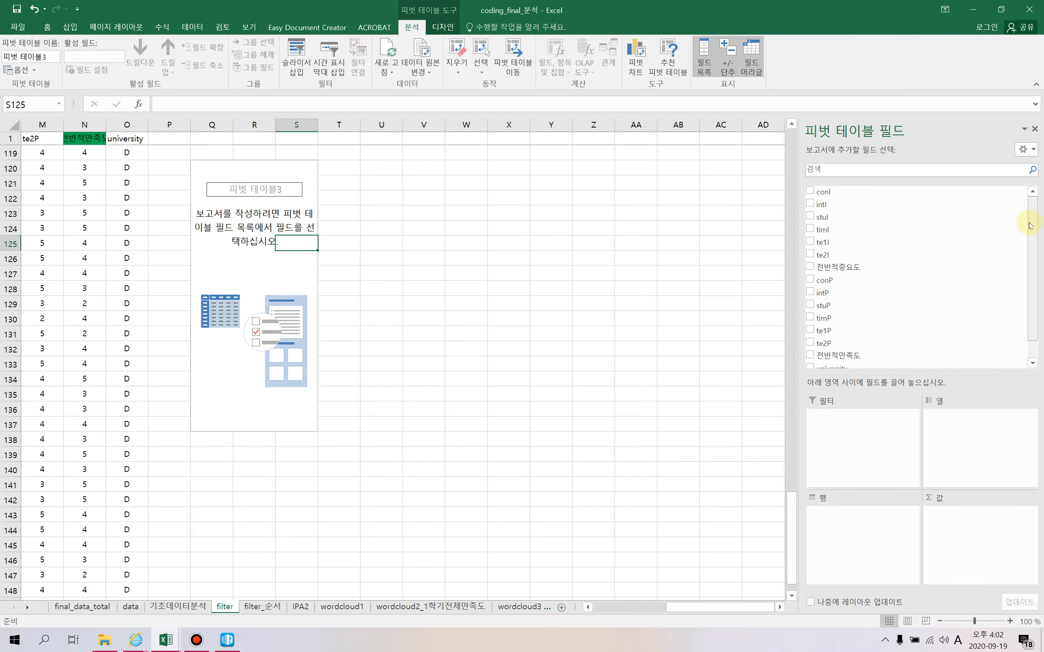
mouse_move(1031, 220)
mouse_down()
mouse_move(1031, 253)
mouse_move(1030, 229)
mouse_up()
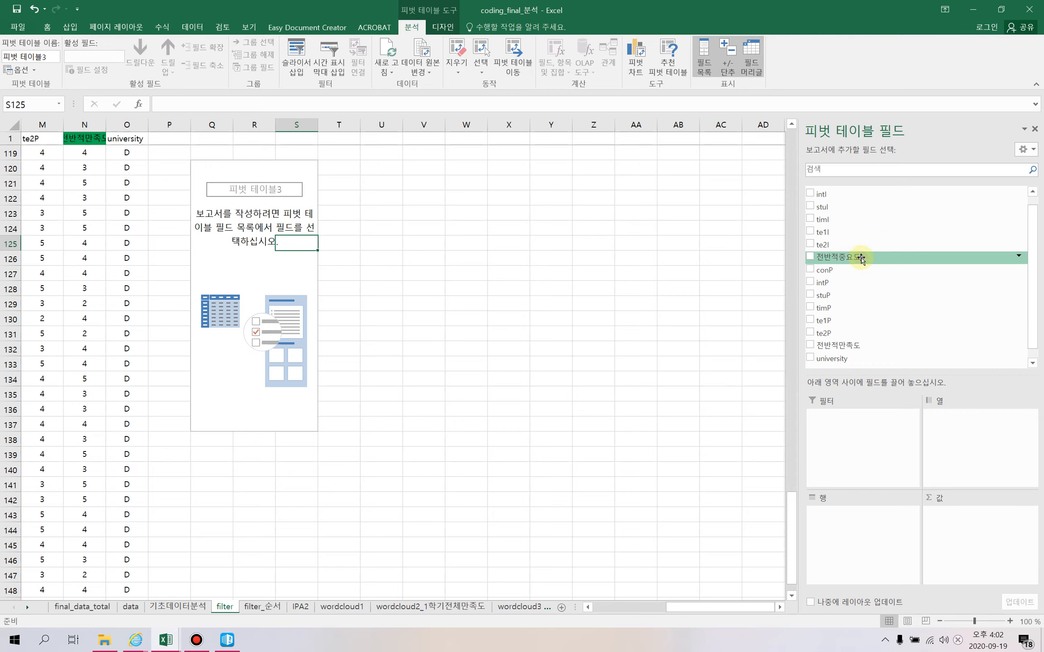
drag(860, 258, 943, 430)
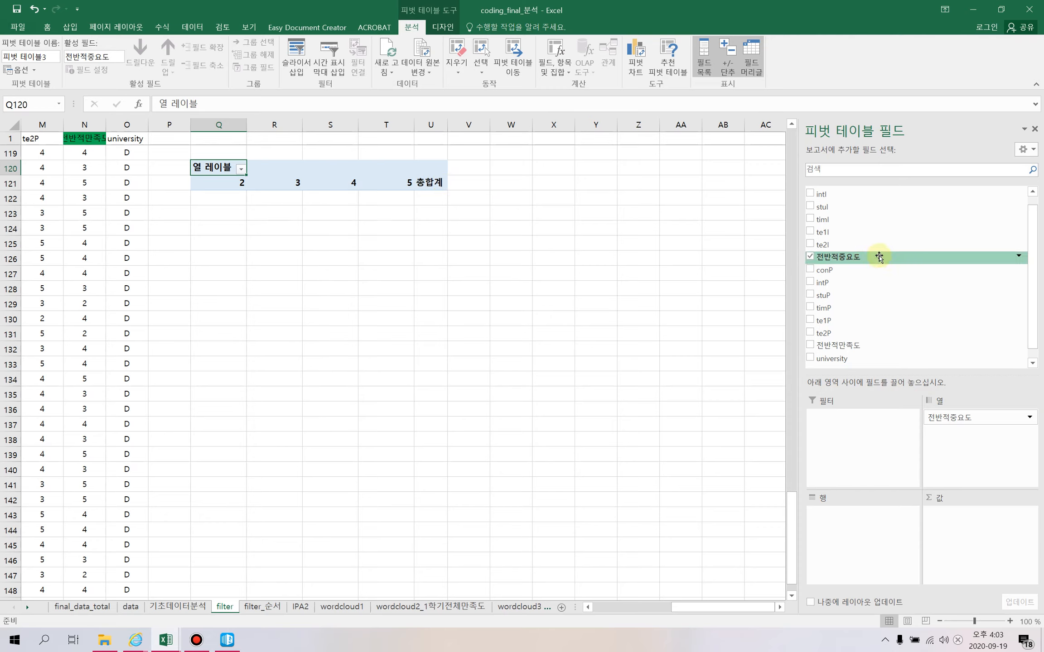
drag(879, 256, 964, 528)
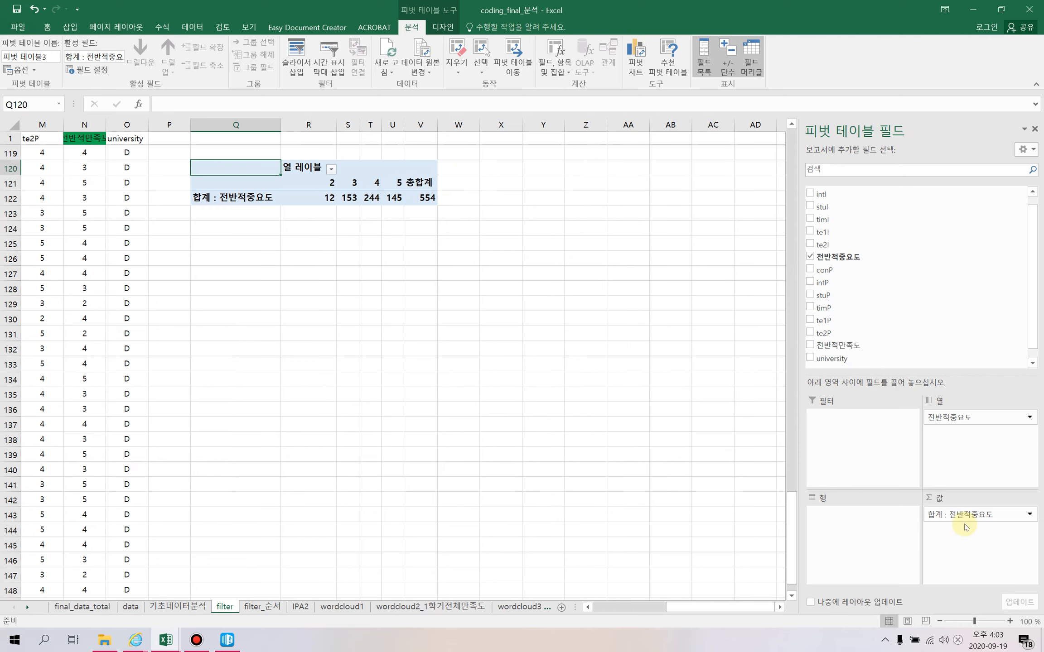
click(420, 189)
click(420, 198)
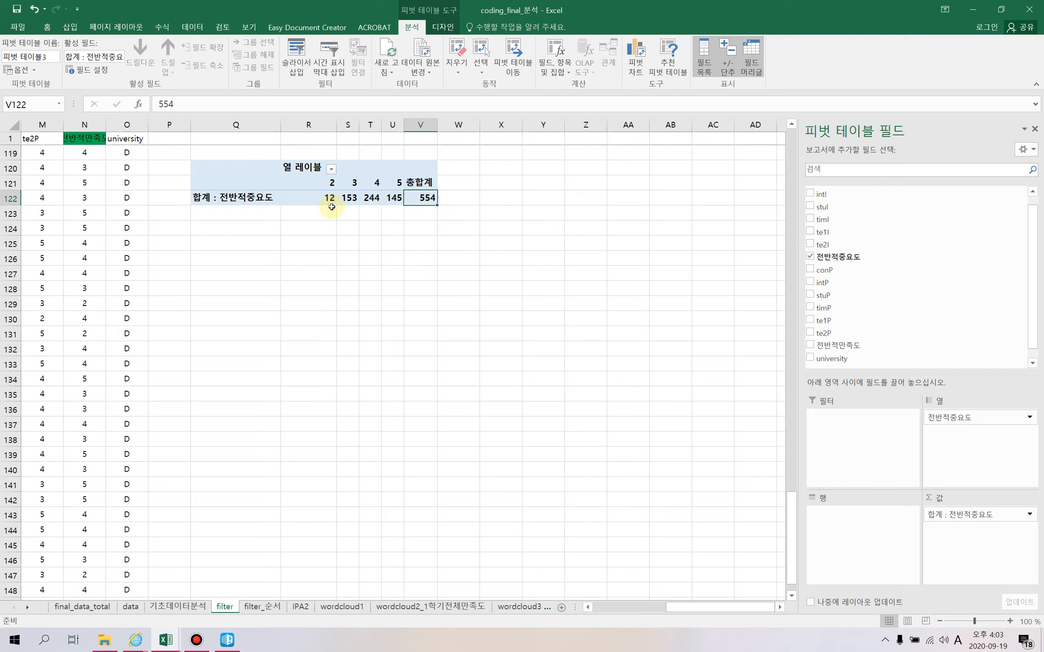
click(316, 187)
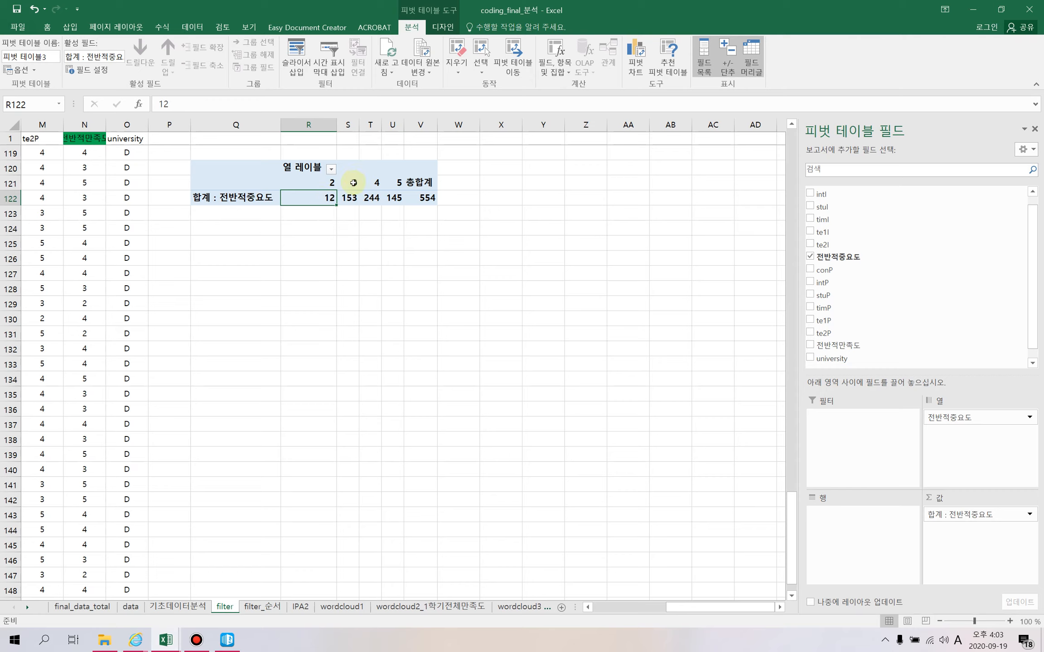
click(425, 183)
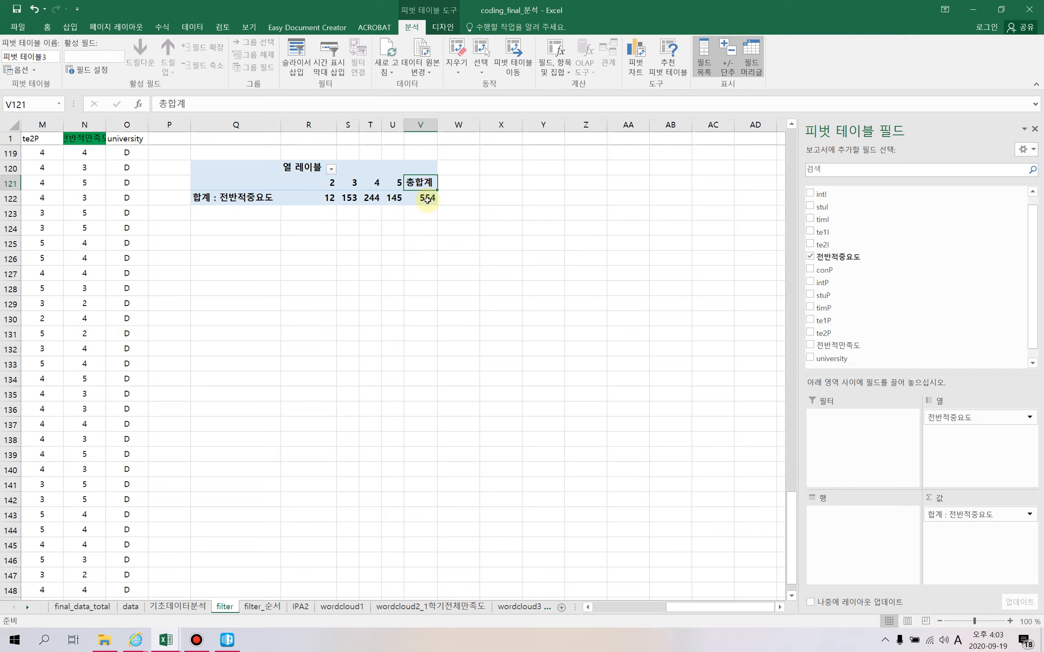
click(427, 199)
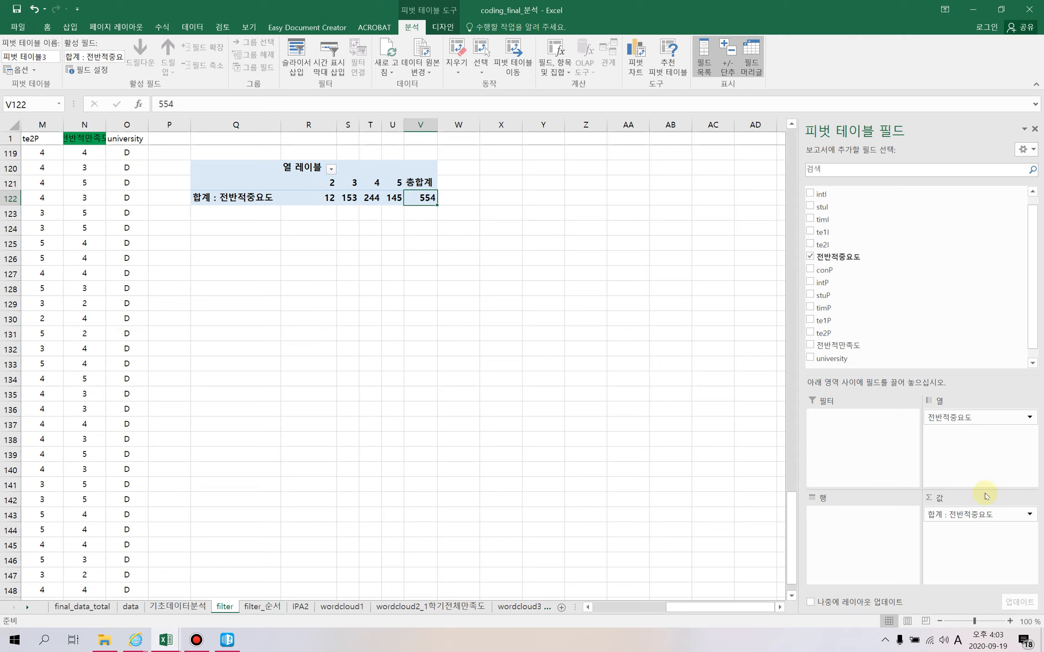
- Set the 전반적중요도 value field to be summarised by count (개수) instead of sum
click(994, 516)
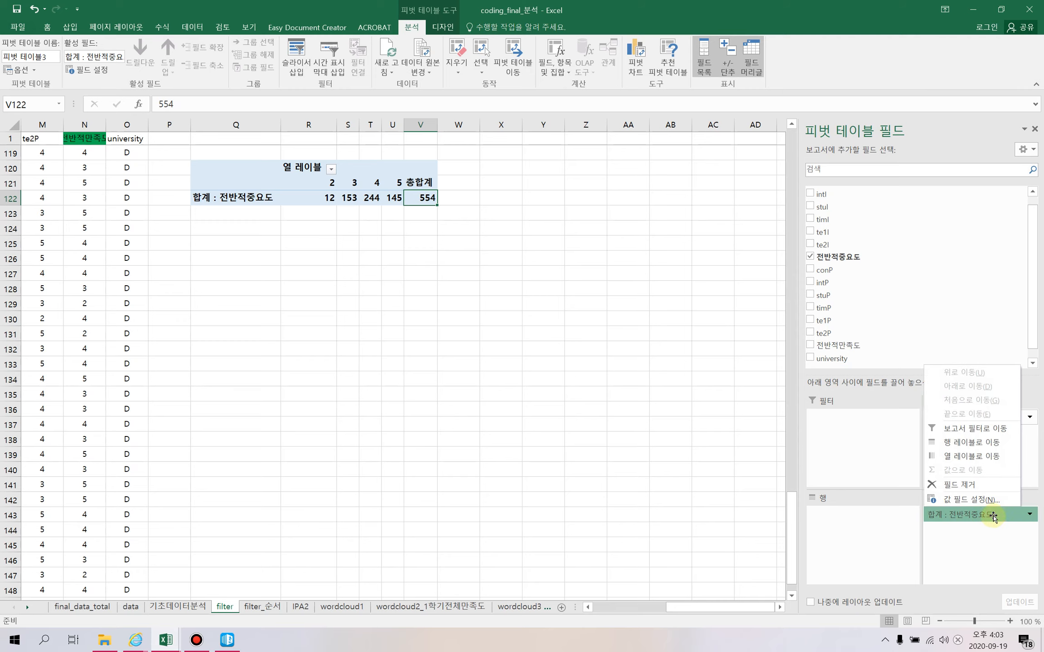
click(978, 500)
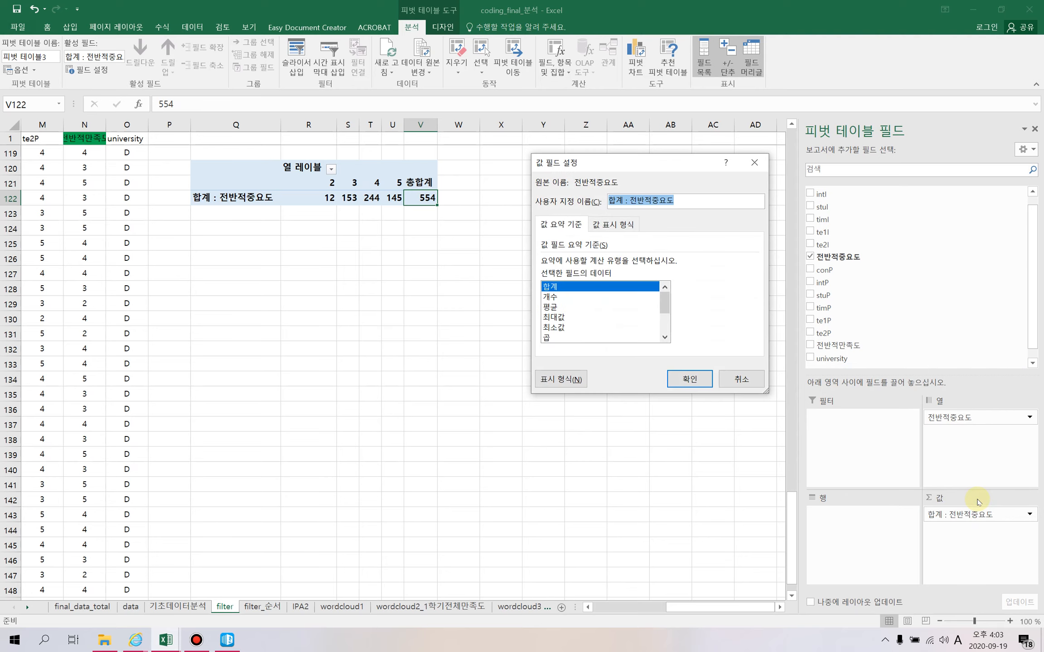
click(561, 300)
click(689, 380)
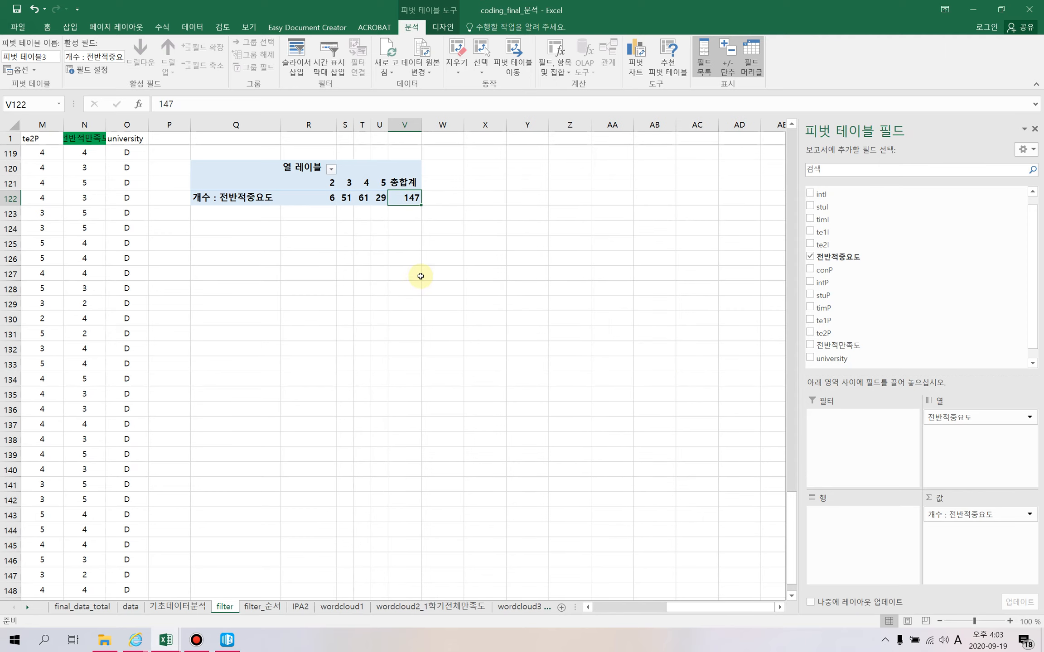
- Move the 전반적중요도 field from the pivot table's columns to its rows
click(970, 421)
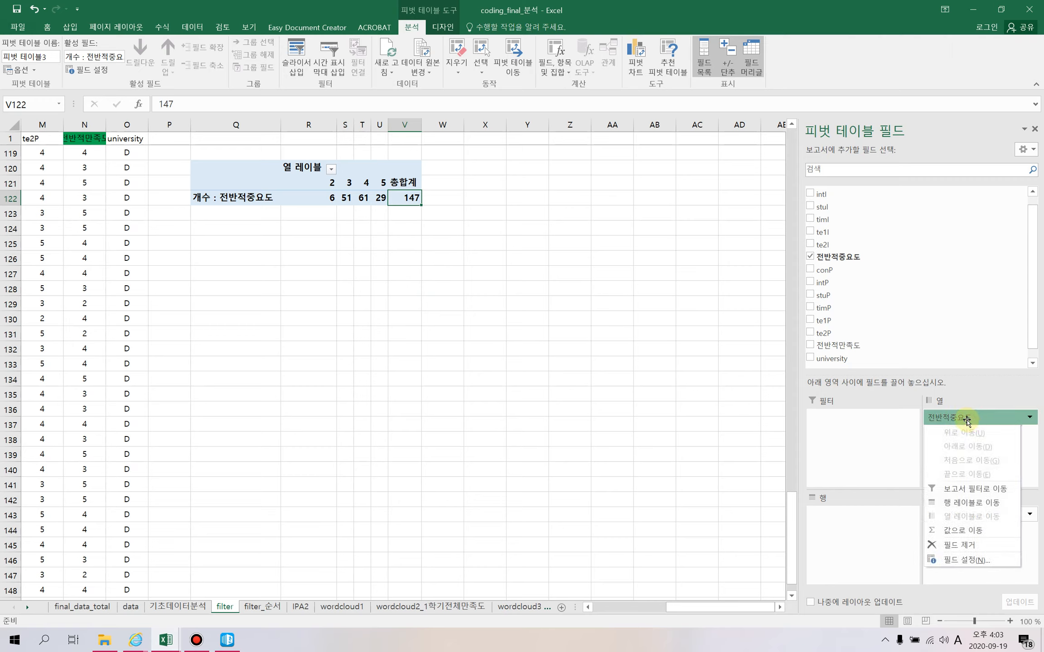
drag(969, 421, 875, 520)
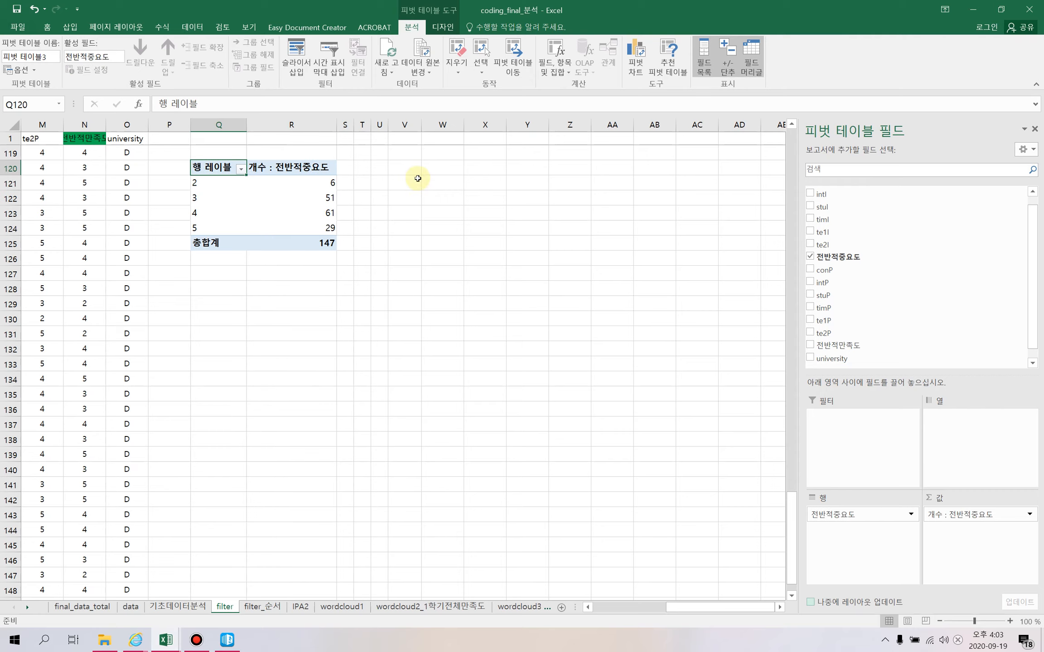
click(281, 200)
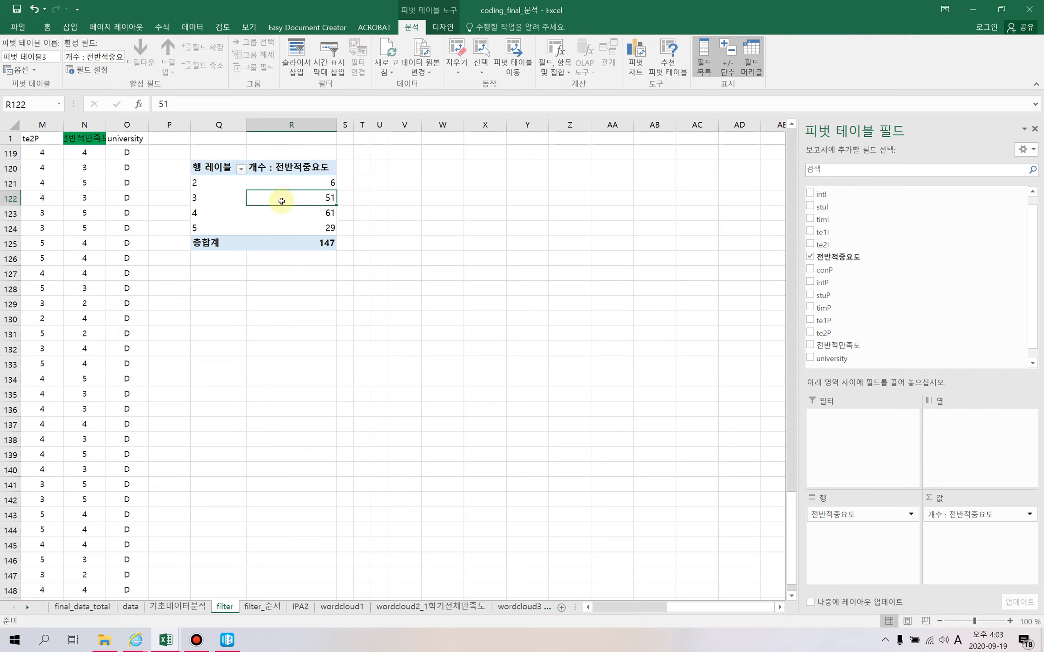
click(203, 185)
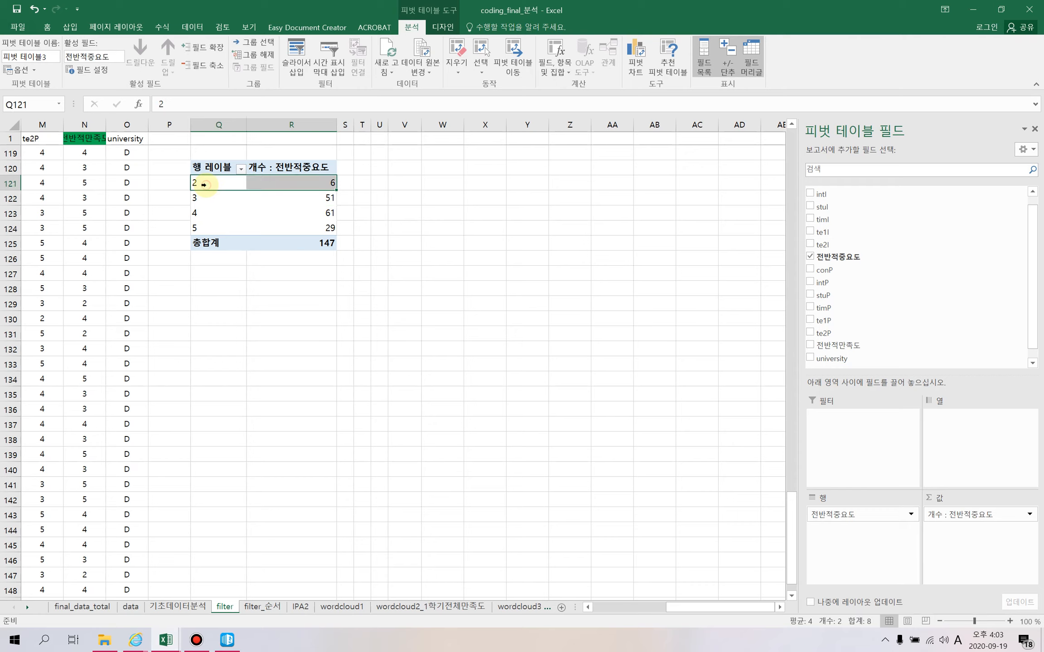
click(200, 198)
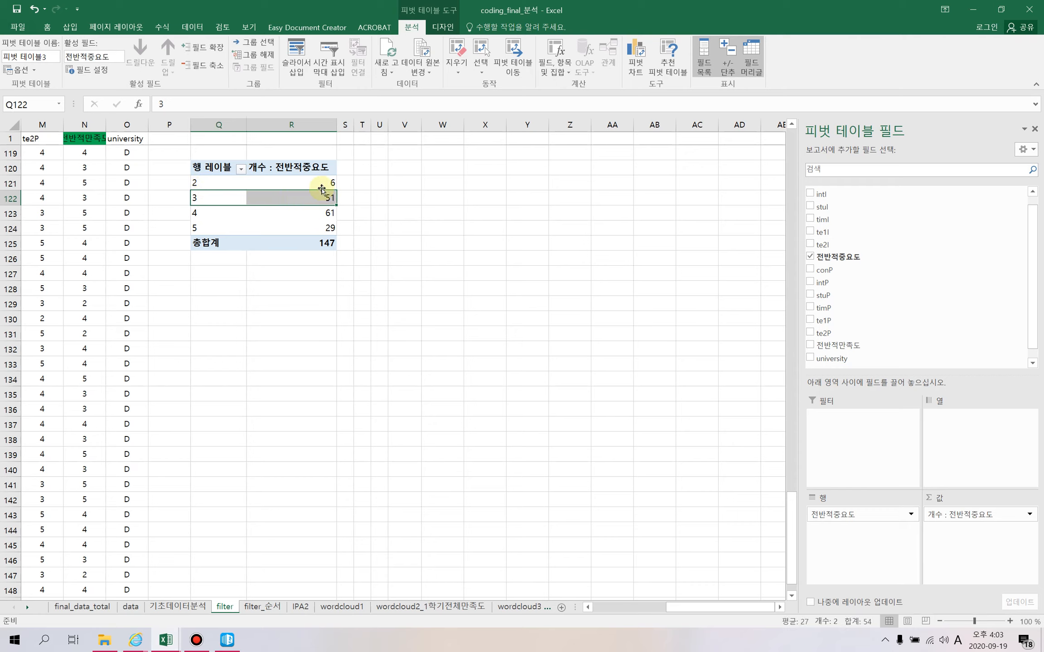
- Copy the pivot table's four response counts in R121:R124 to the cells starting at V121
drag(320, 183, 319, 228)
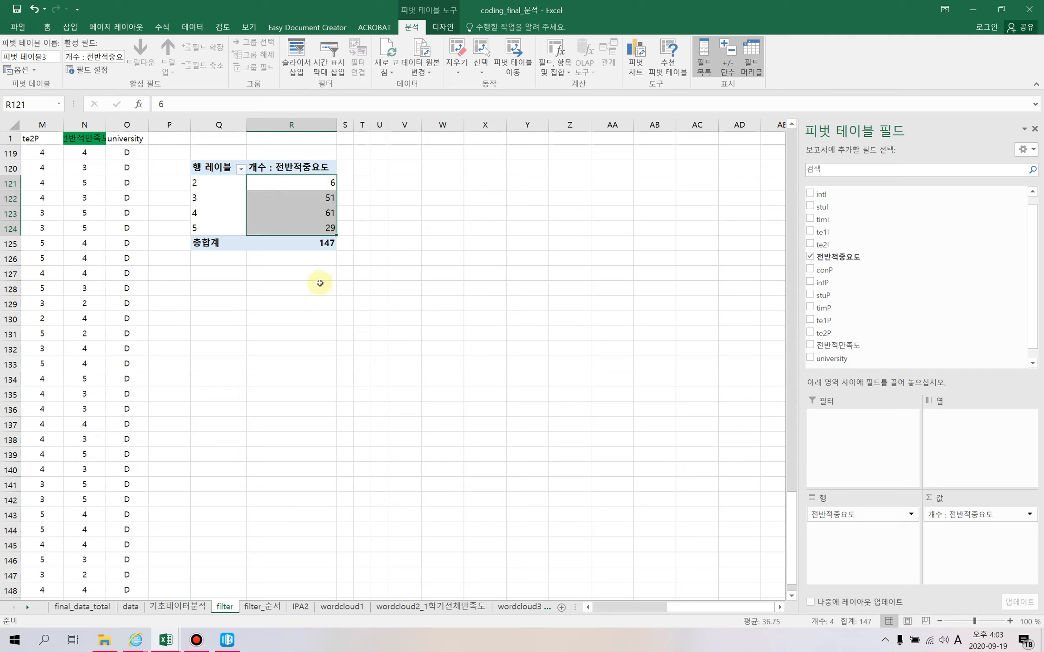
key(ctrl+c)
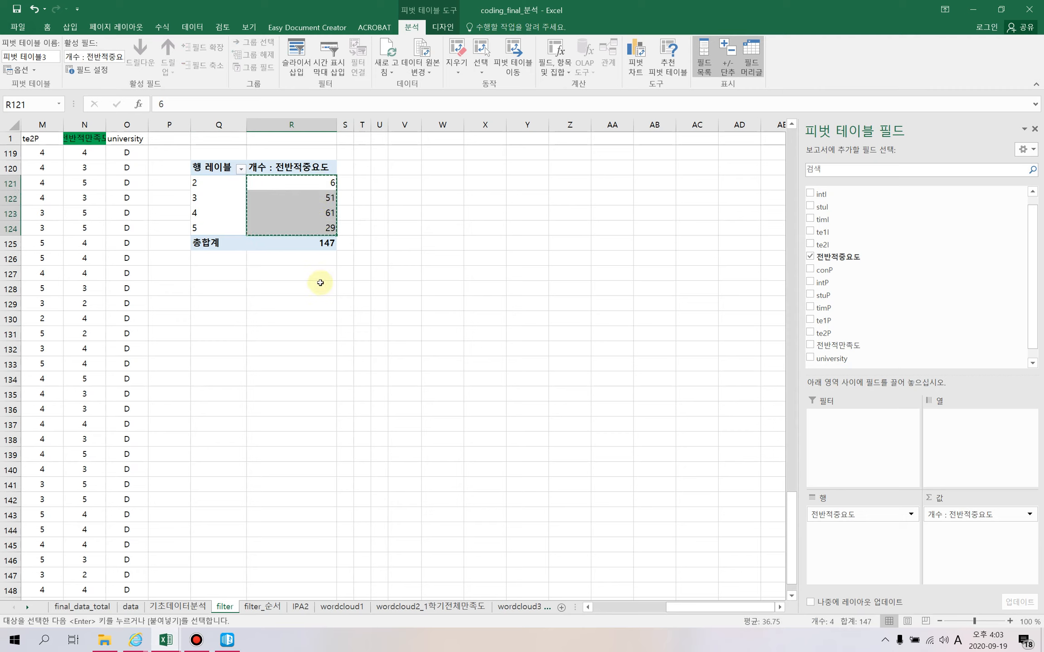
click(412, 182)
key(ctrl+v)
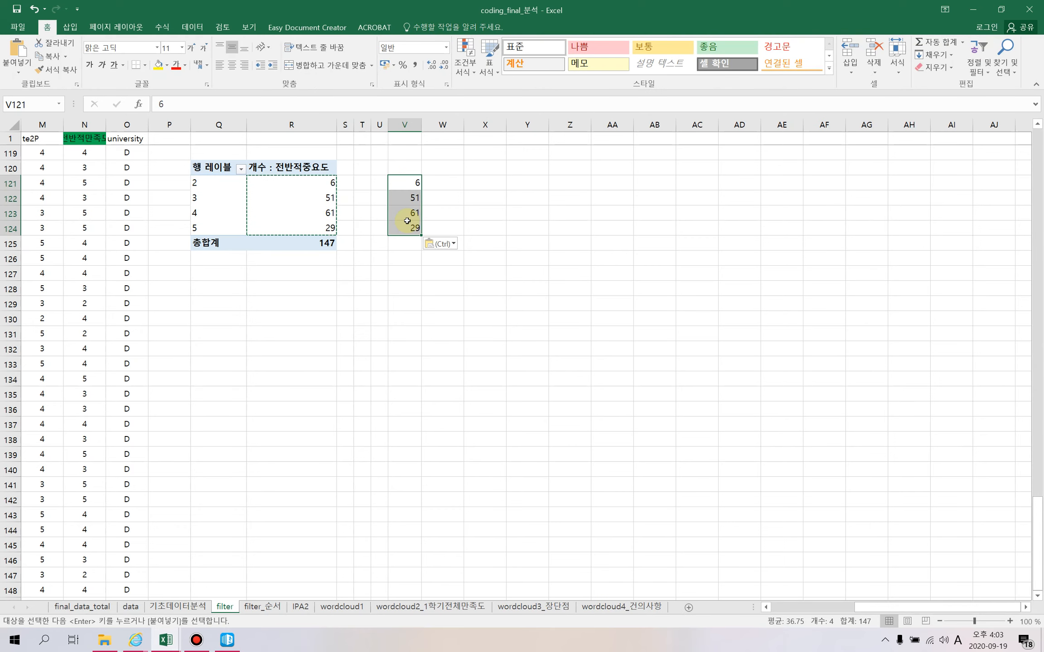
click(382, 271)
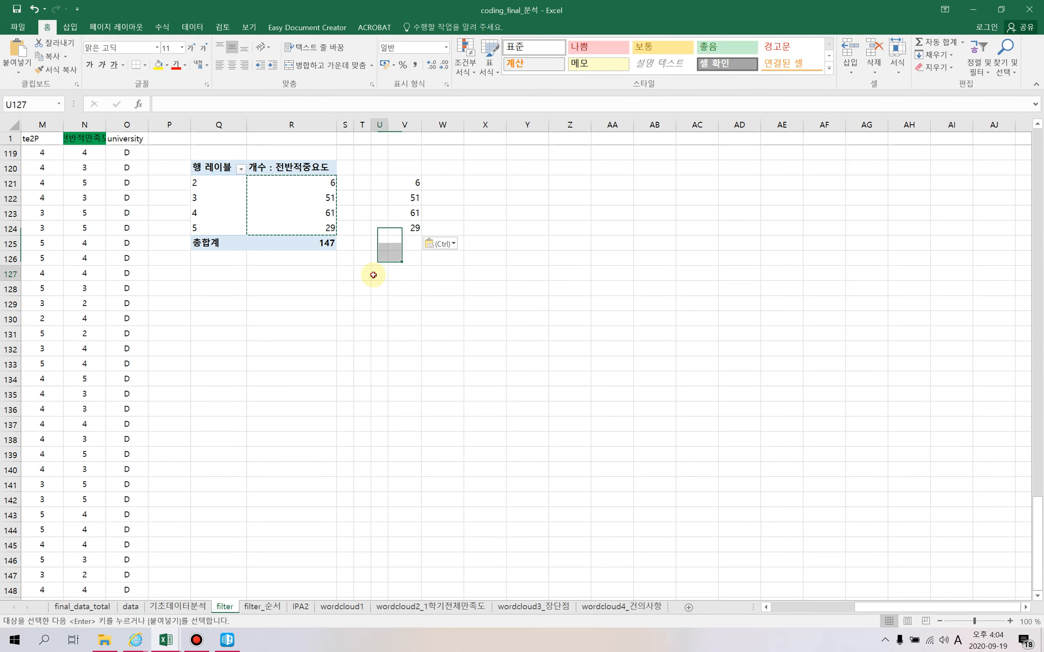
key(Escape)
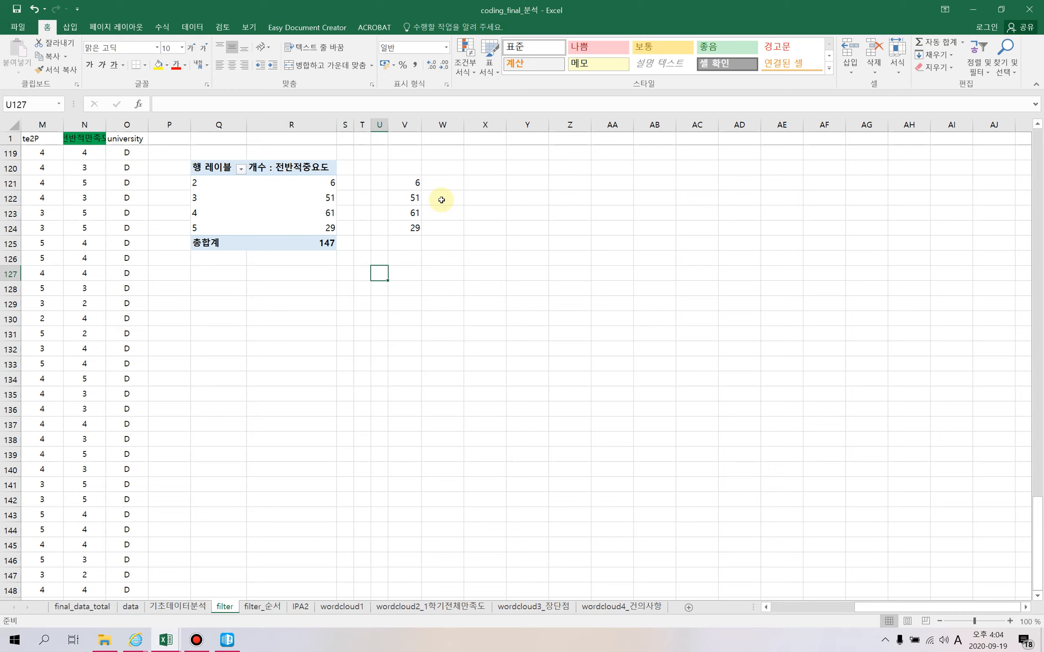
- Enter the total 147 in cell W120, above and beside the copied counts
click(446, 168)
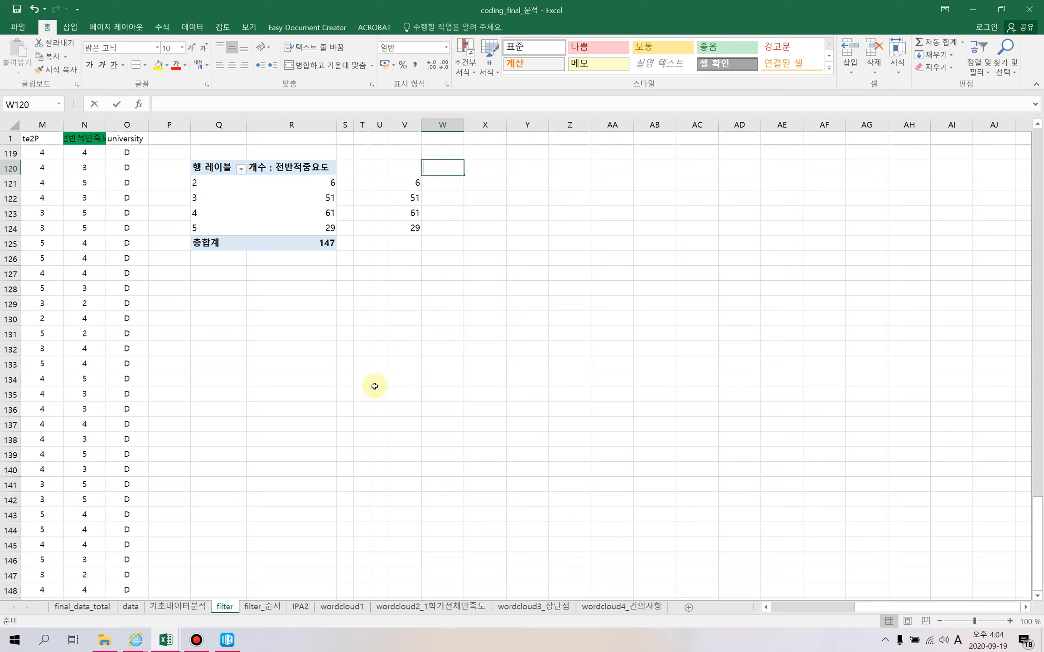
text(147)
key(Return)
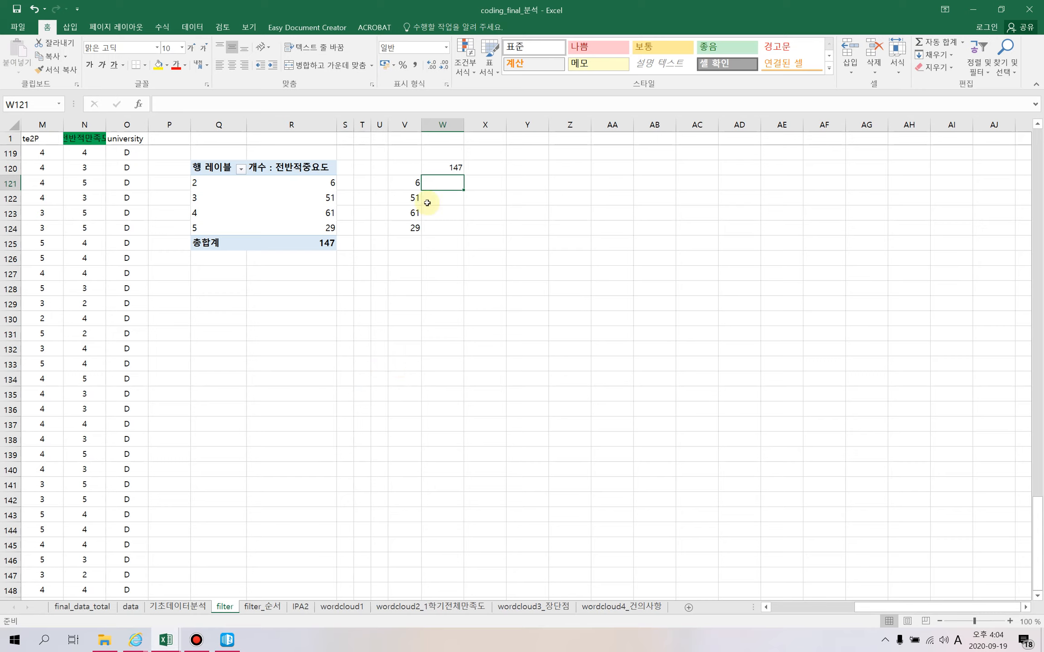
- Enter the formula =V121/W120 in cell W121 to calculate the first count's share of the total
click(414, 186)
click(443, 185)
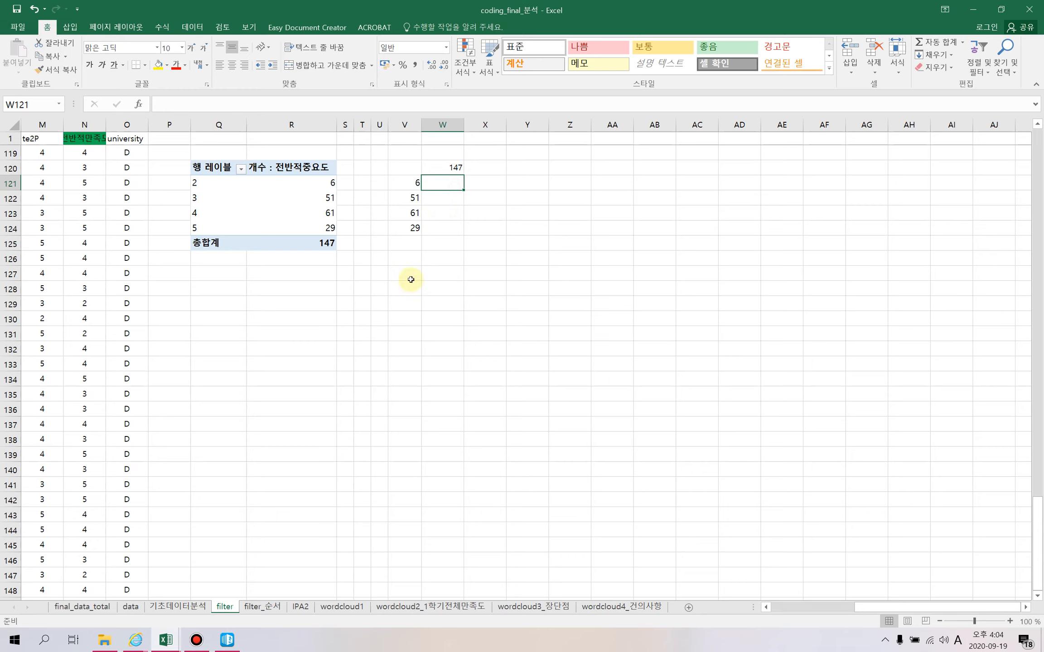
text(=)
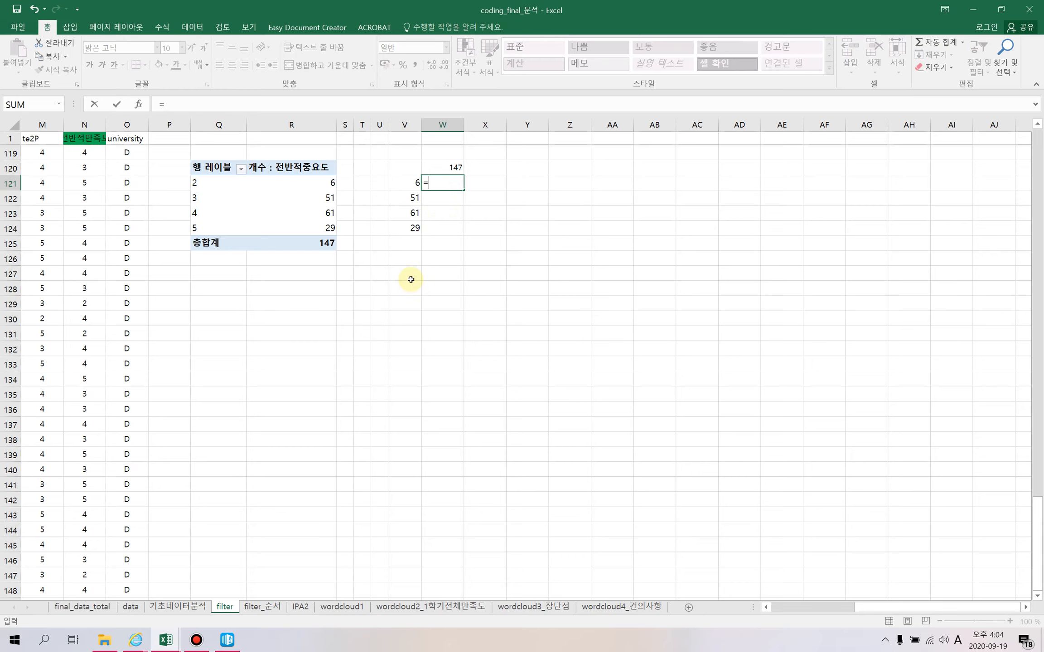
click(403, 190)
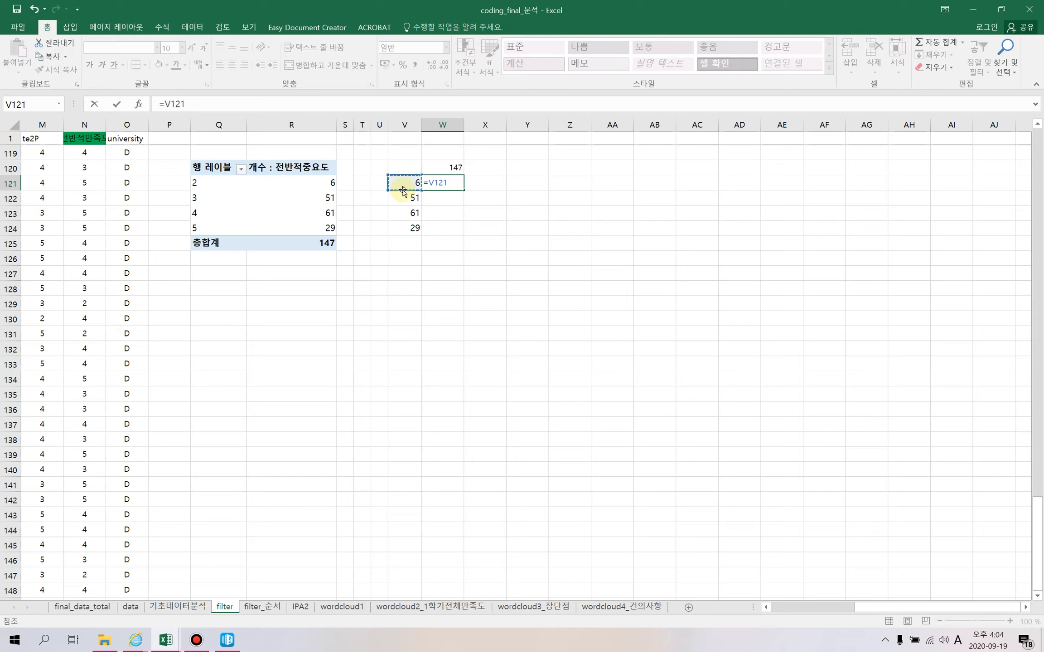
text(/)
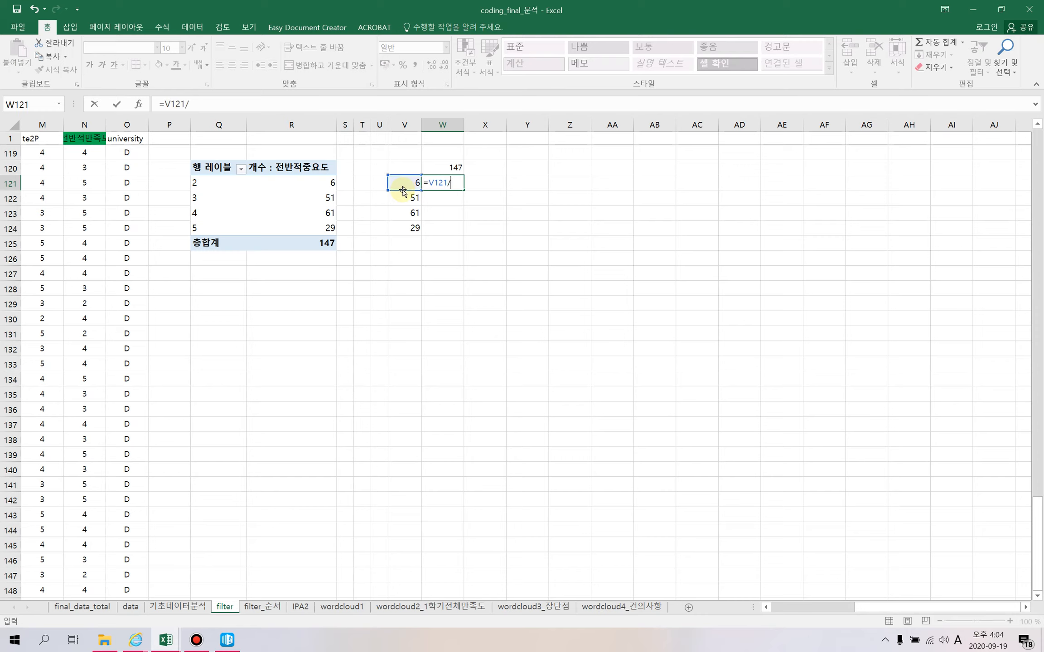
click(448, 166)
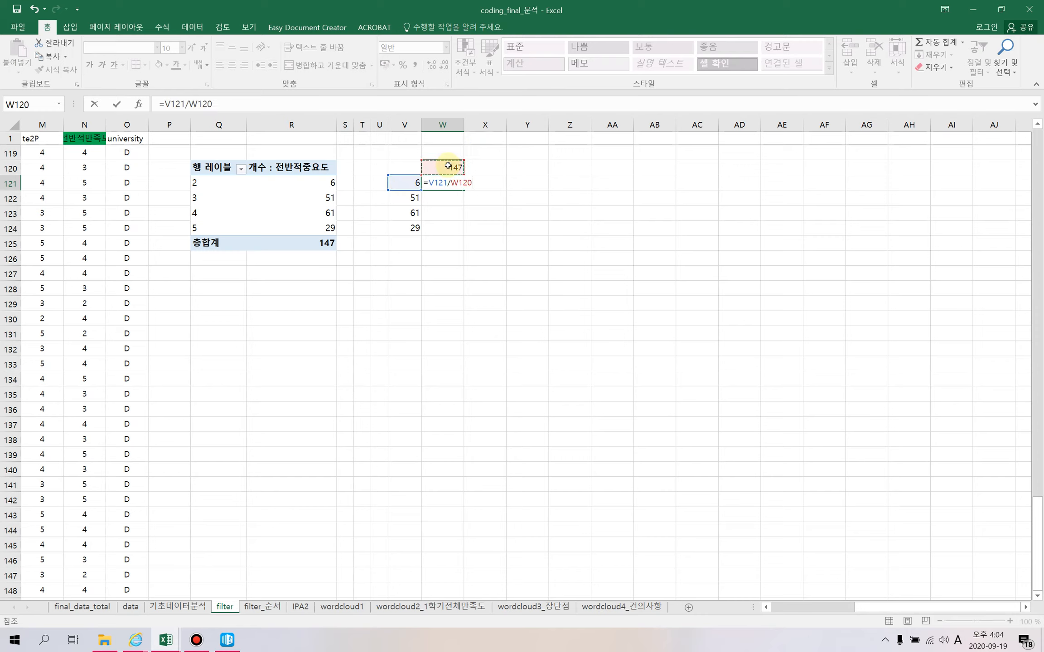
key(Return)
- Format the share in W121 as a percentage with one decimal place
click(446, 183)
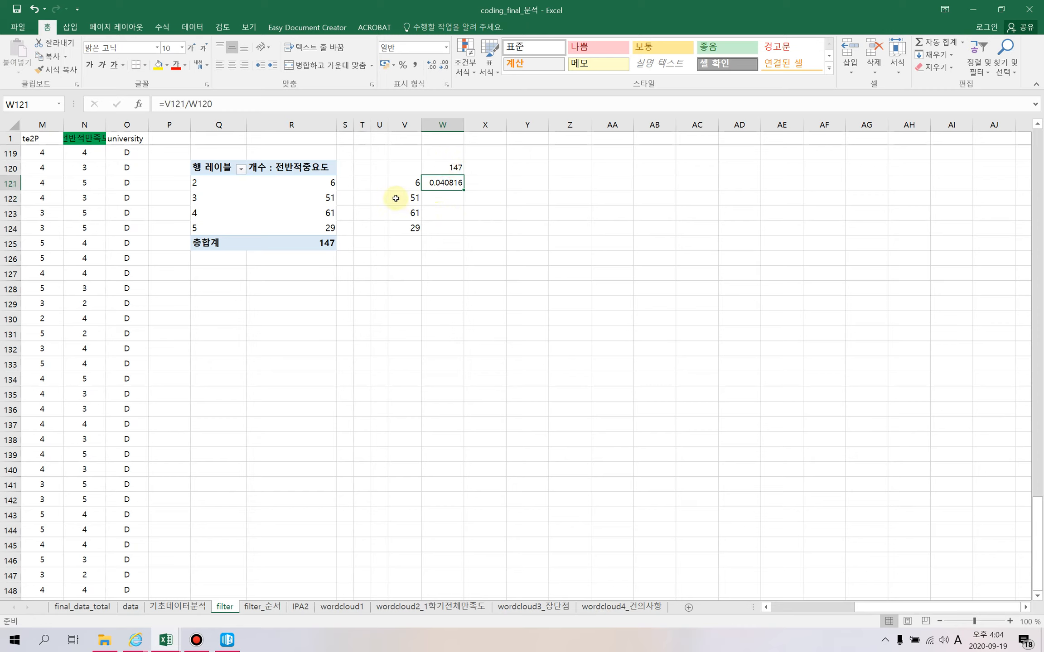
double_click(446, 67)
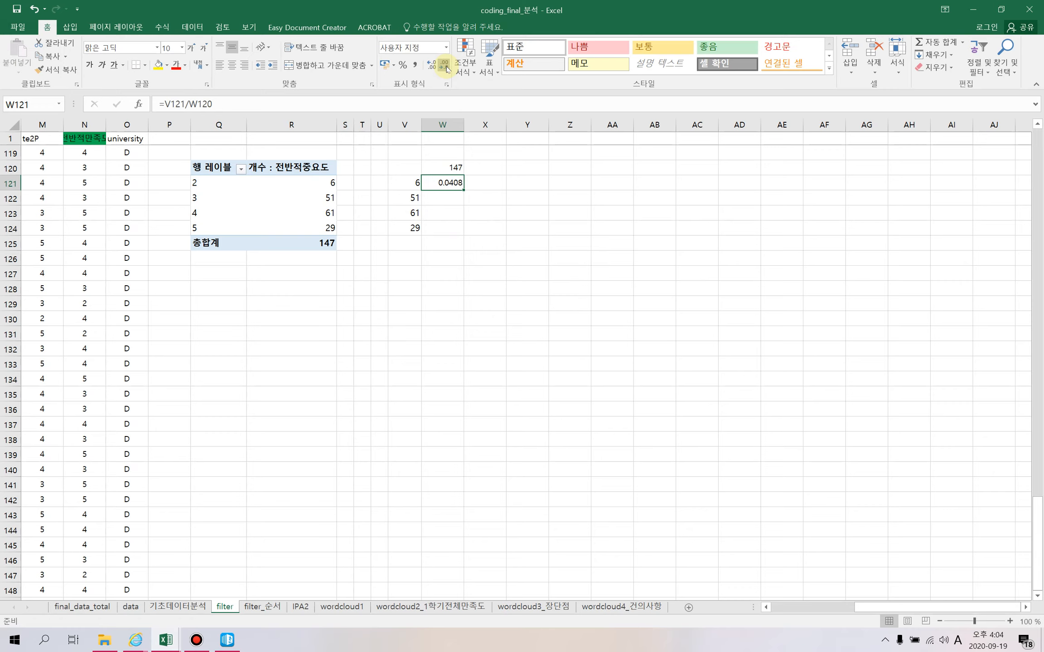
click(404, 66)
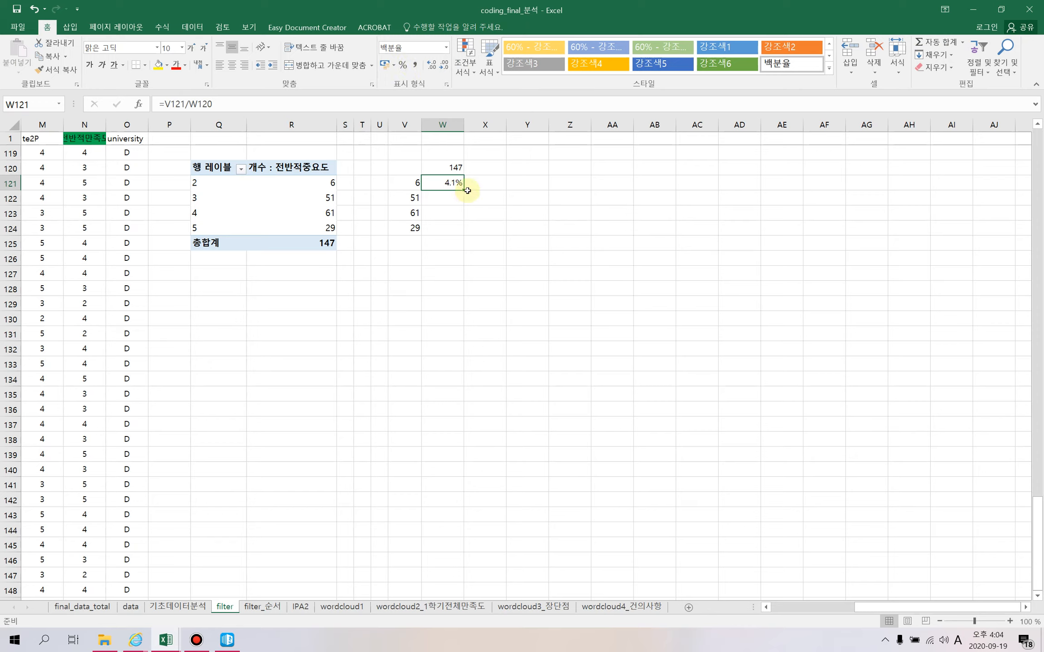
- Try to fill the relative formula =V121/W120 from W121 down to W124, and undo the fill
drag(463, 191, 464, 232)
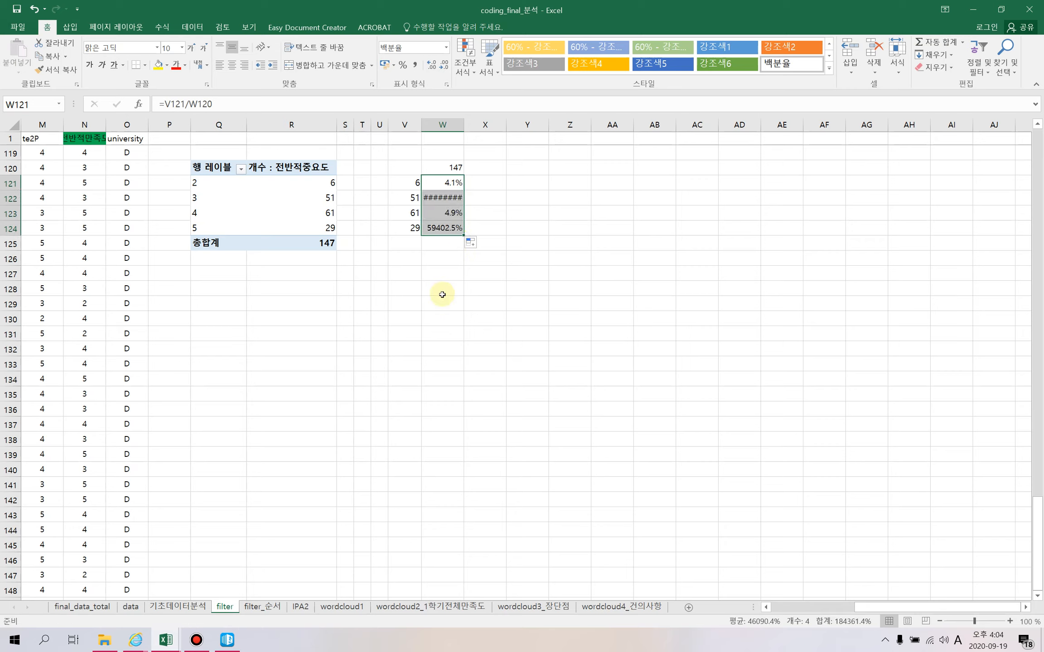
click(443, 257)
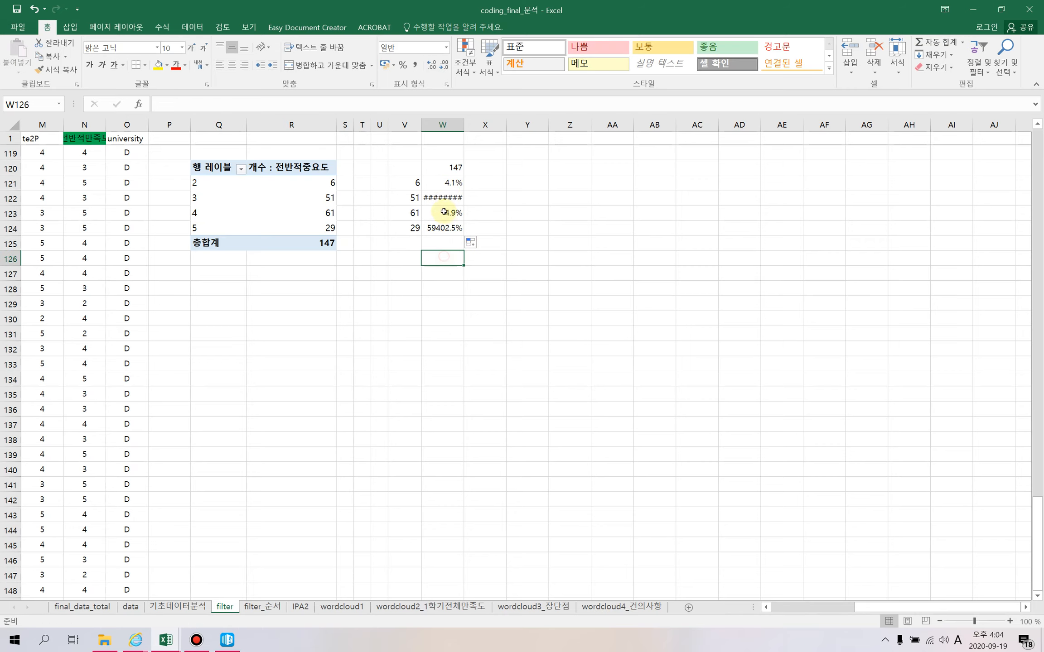
click(449, 182)
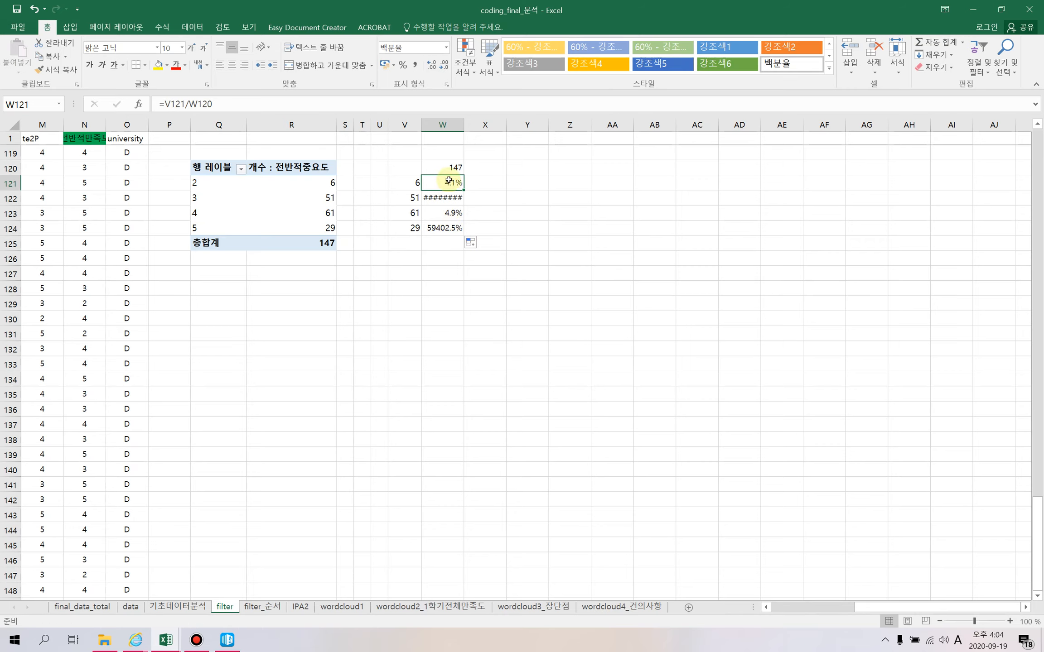
key(ctrl+z)
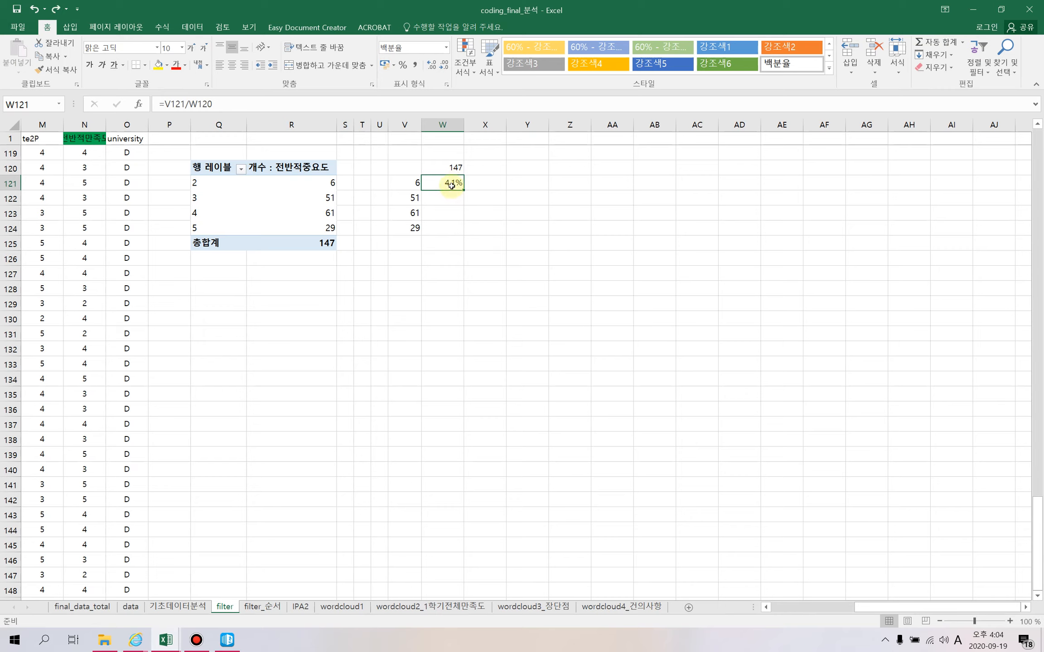
double_click(452, 185)
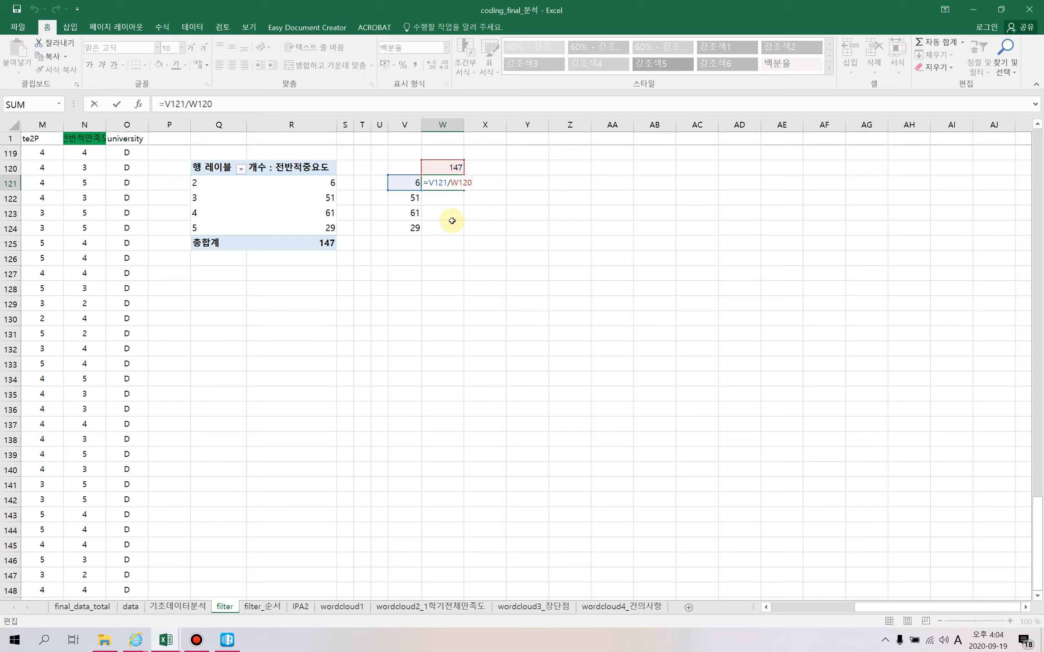
key(Escape)
click(206, 105)
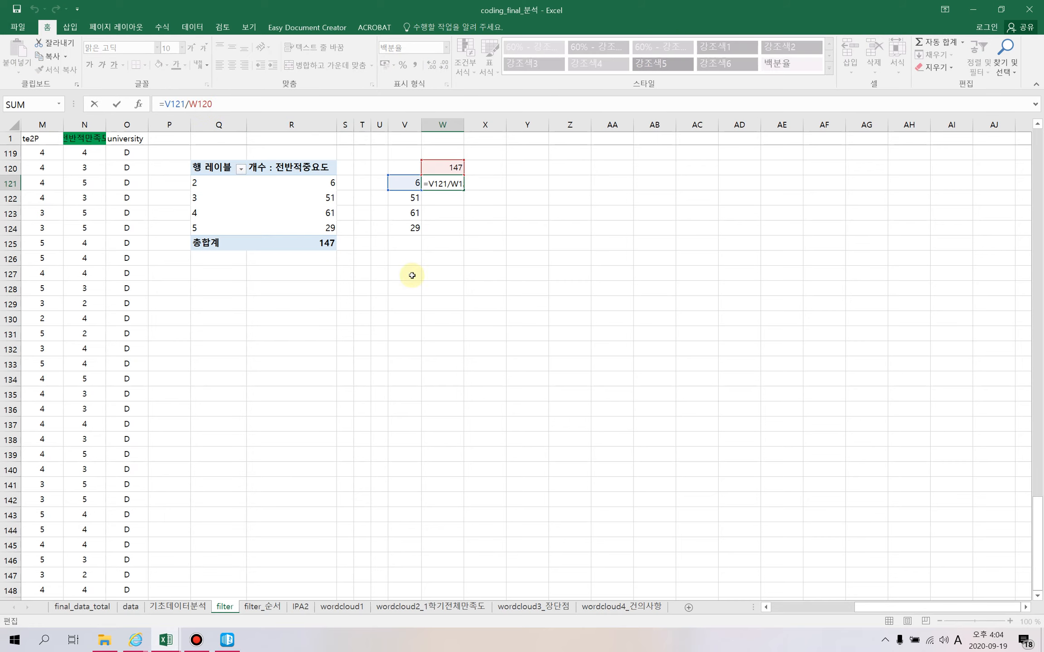
key(Escape)
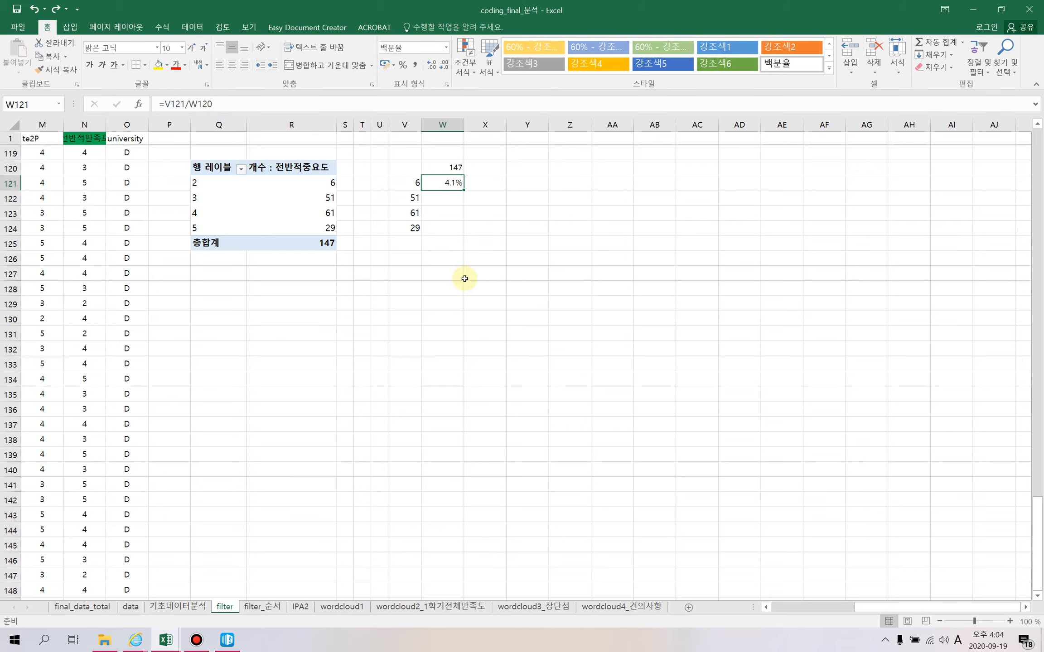
- Make the total's reference absolute in W121 as =V121/$W$120 and fill the formula down to W124
key(F2)
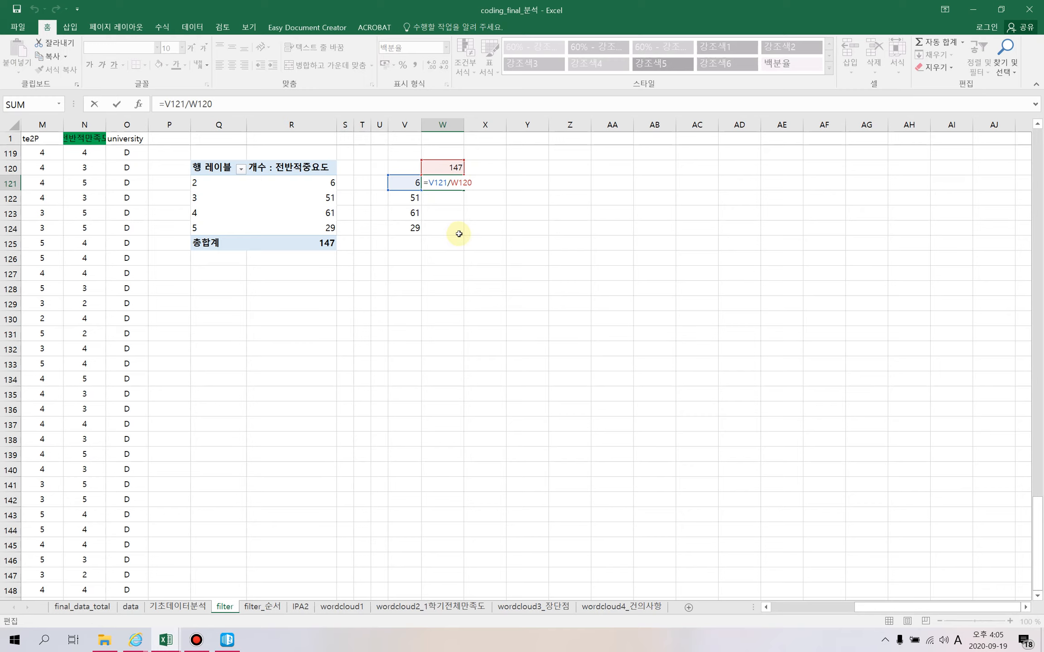
key(F4)
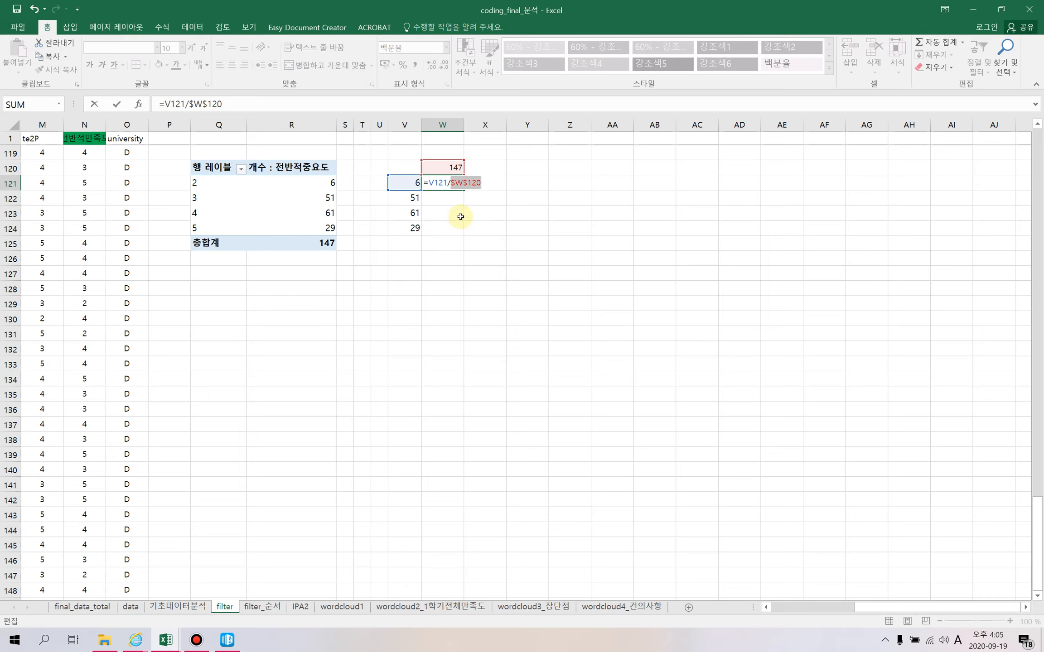
key(Return)
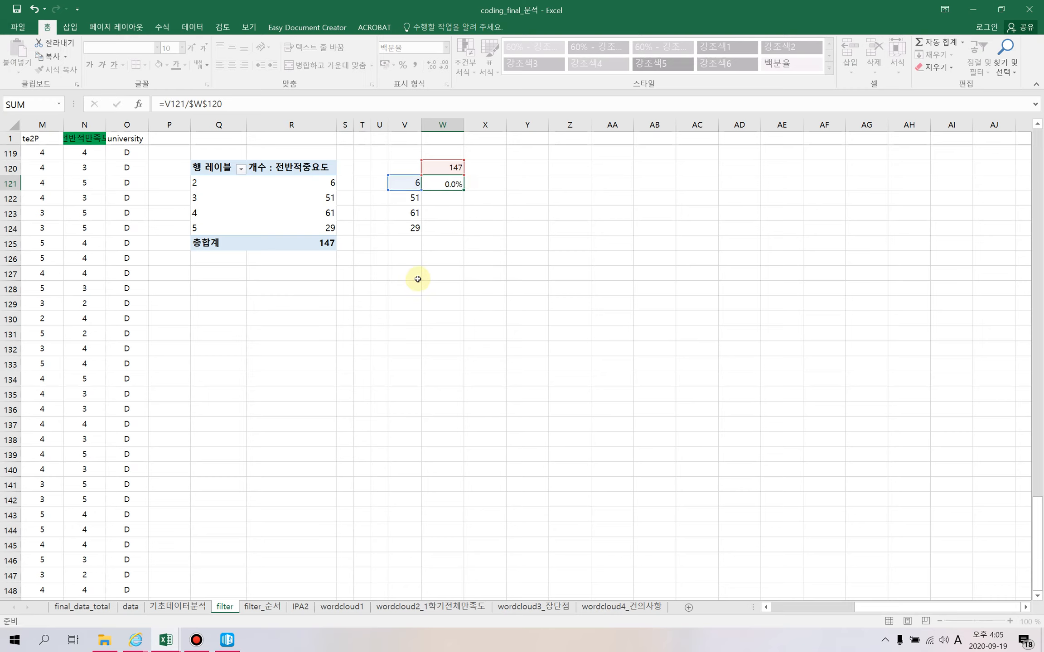
click(451, 164)
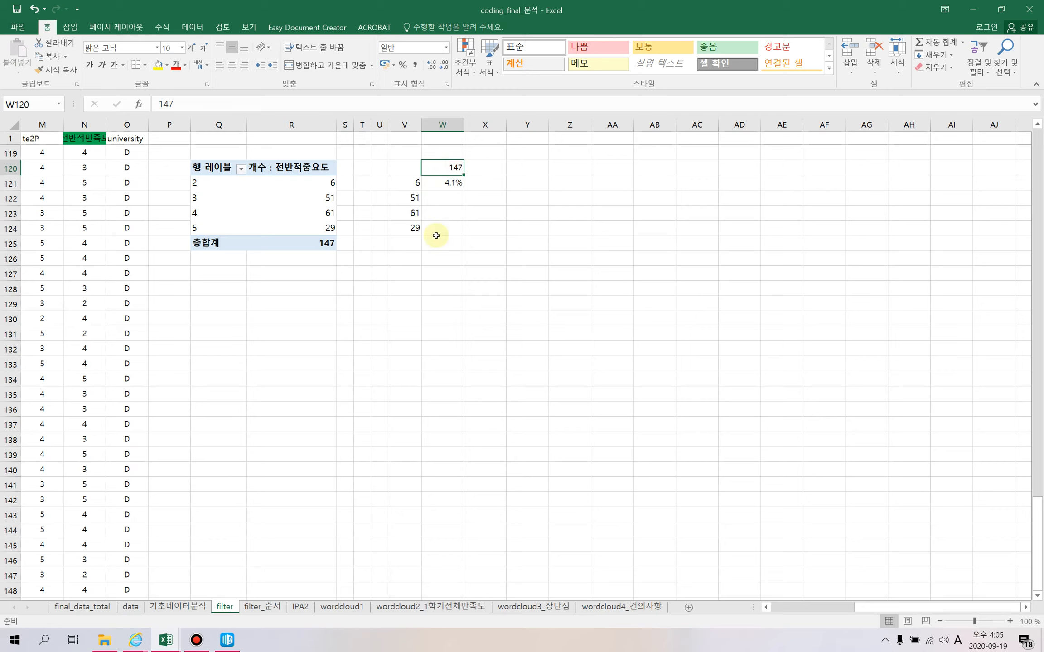
click(453, 183)
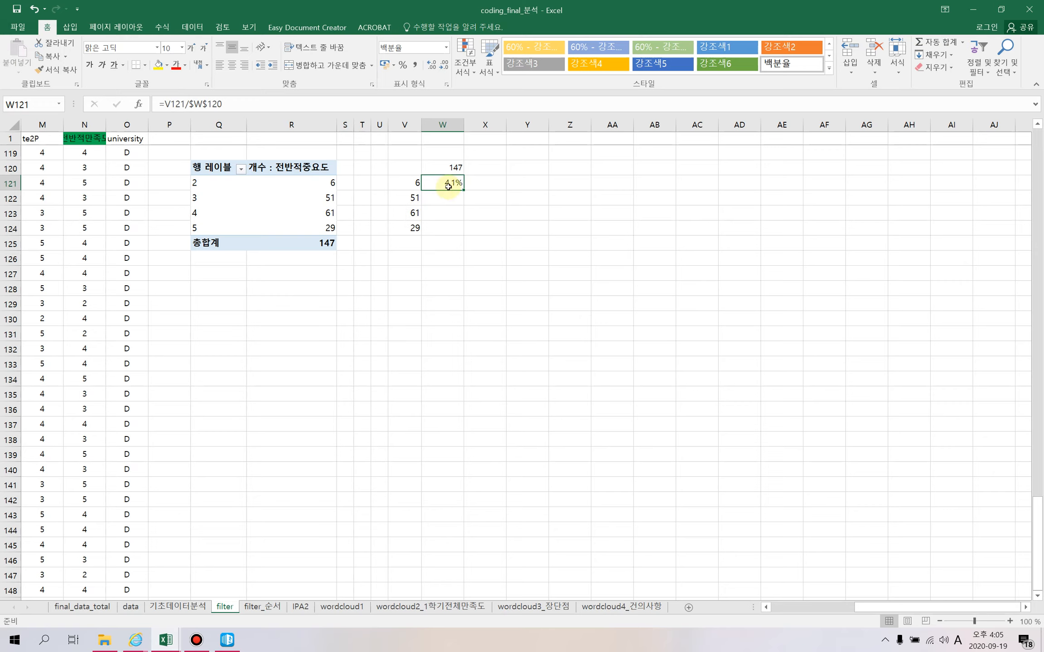
drag(463, 190, 446, 233)
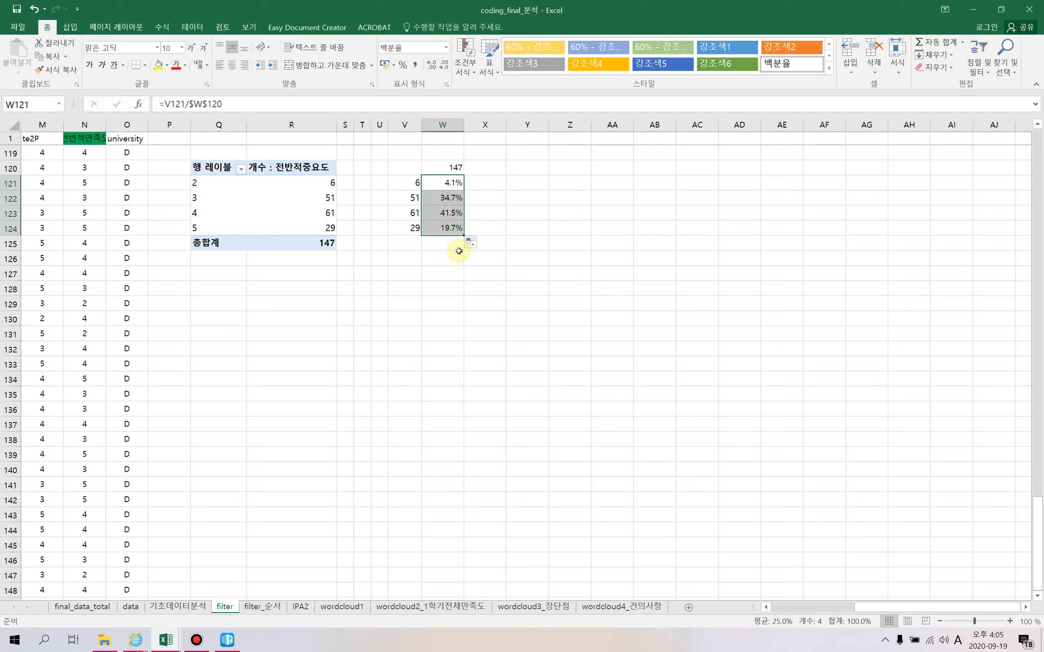
- Sum the percentage shares in cell W127 with =SUM(W121:W126)
click(451, 274)
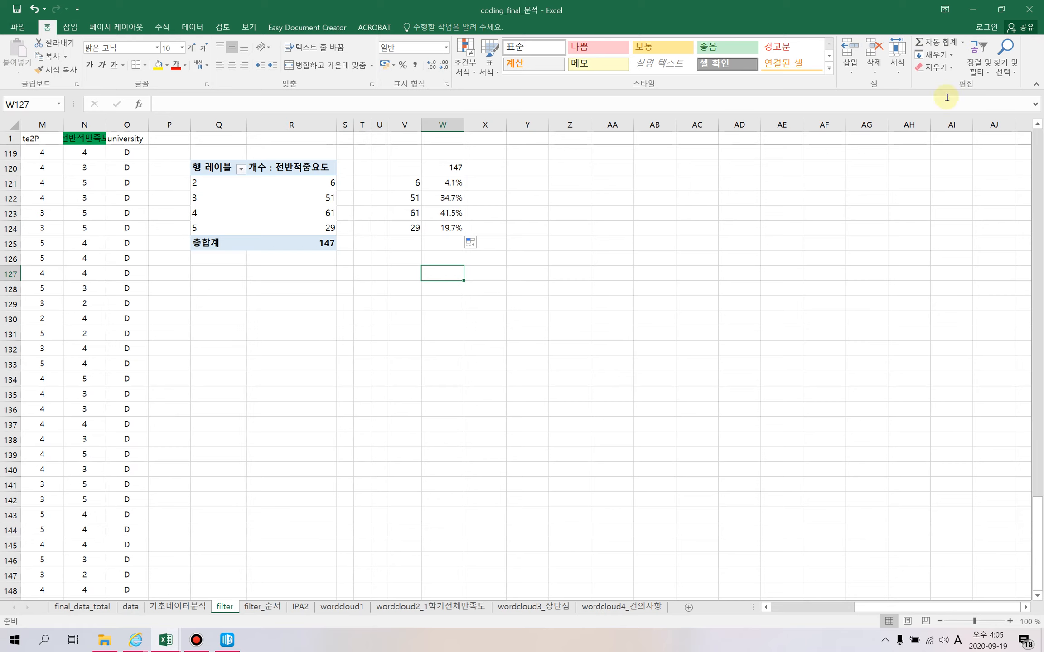
click(924, 42)
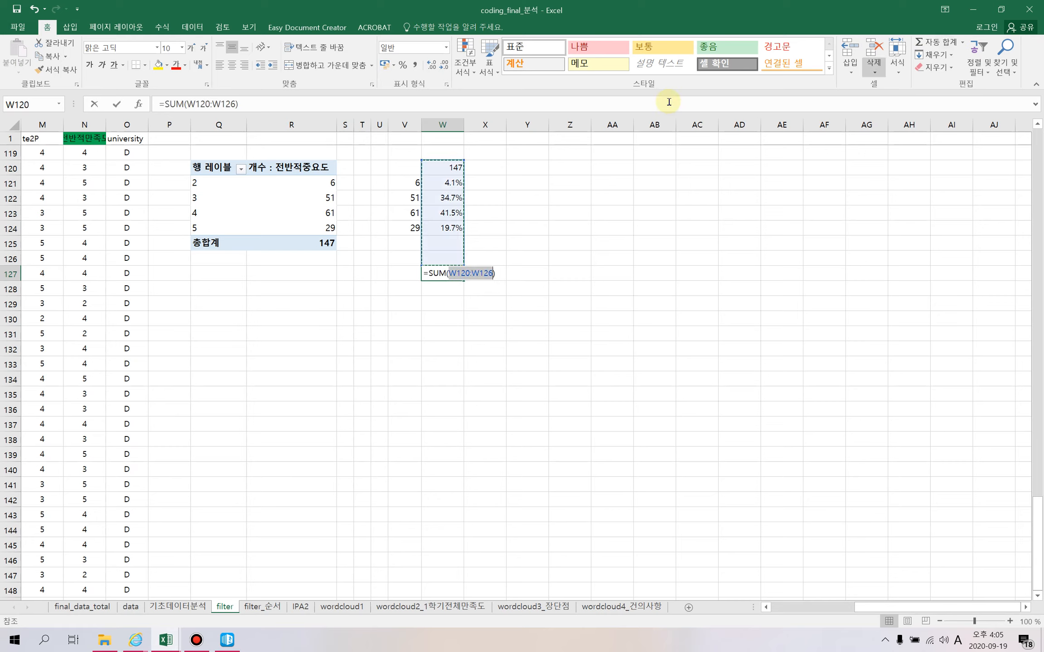
click(444, 185)
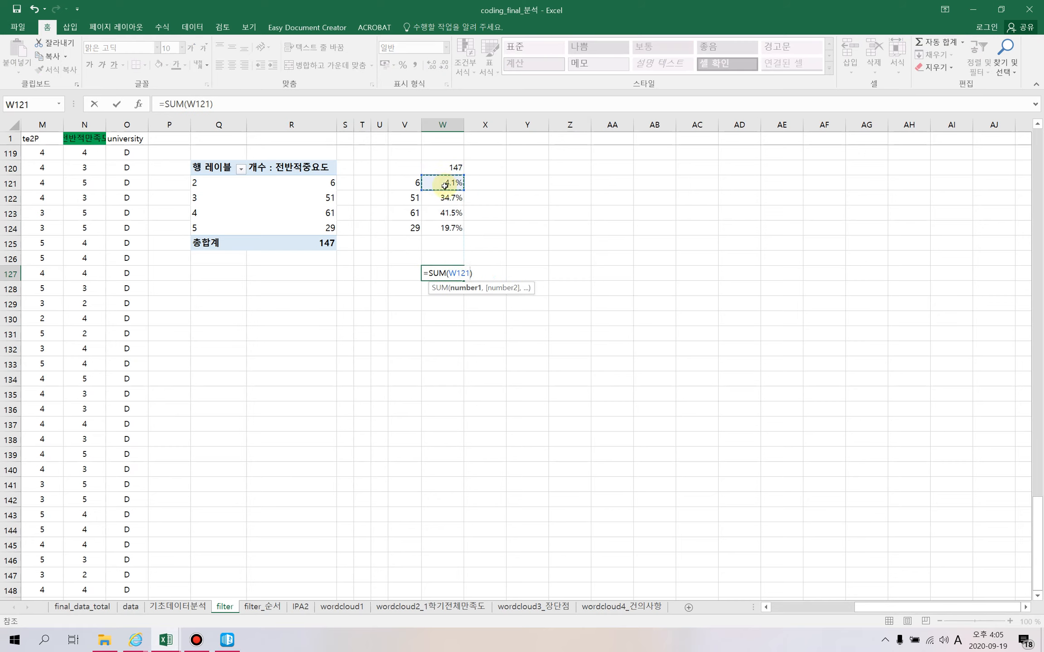
drag(444, 185, 443, 259)
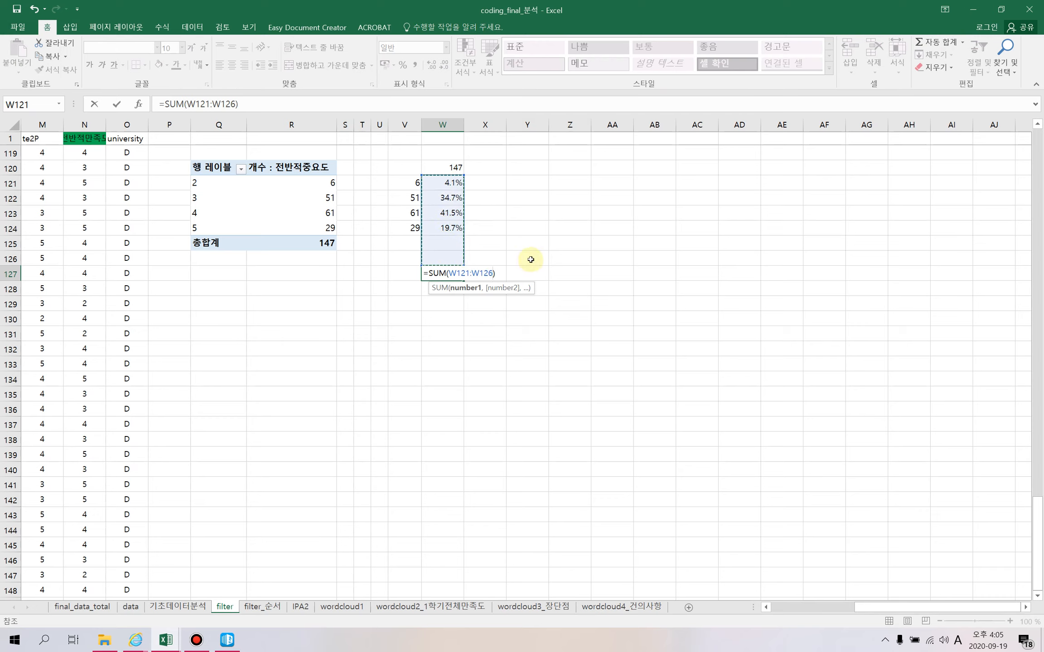
key(Return)
click(448, 273)
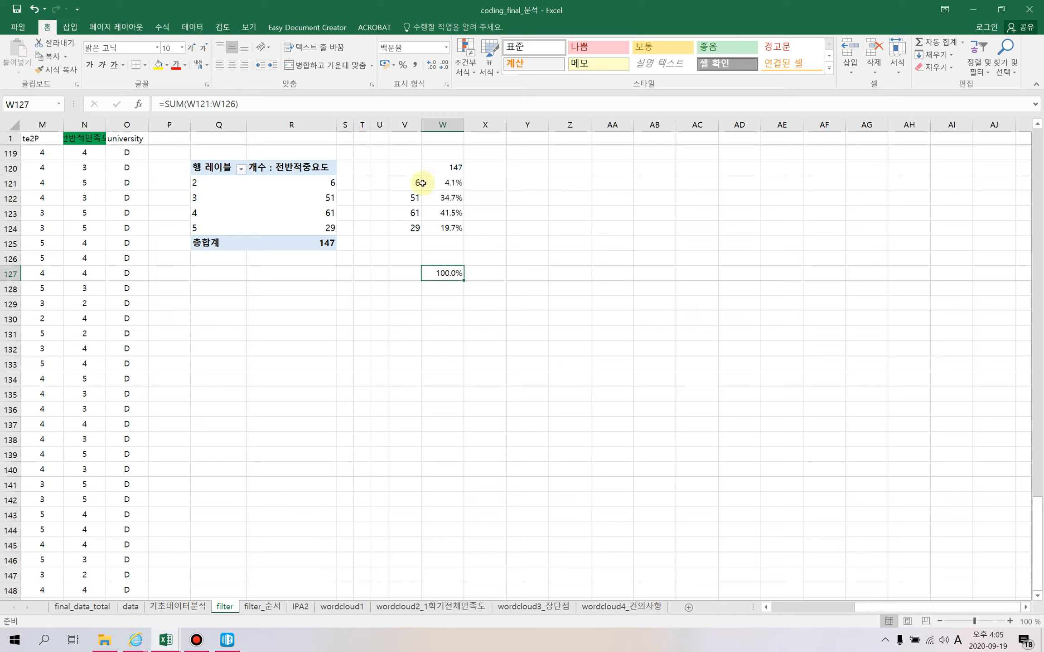
click(458, 184)
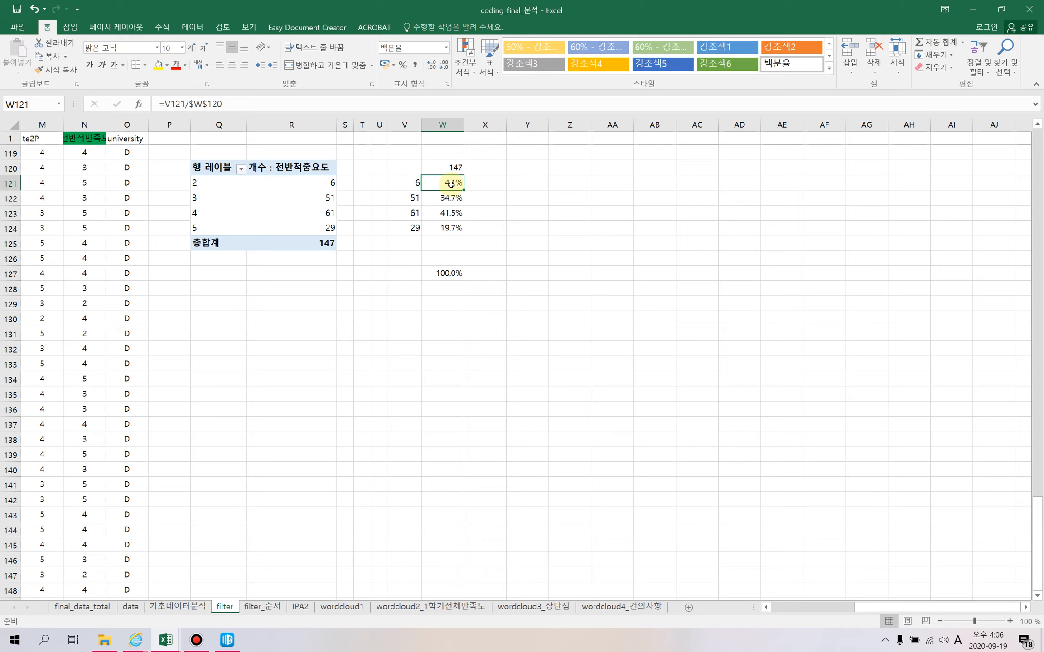
- Try adding 전반적만족도 beneath 전반적중요도 in the pivot table's rows, and take it out again
click(283, 182)
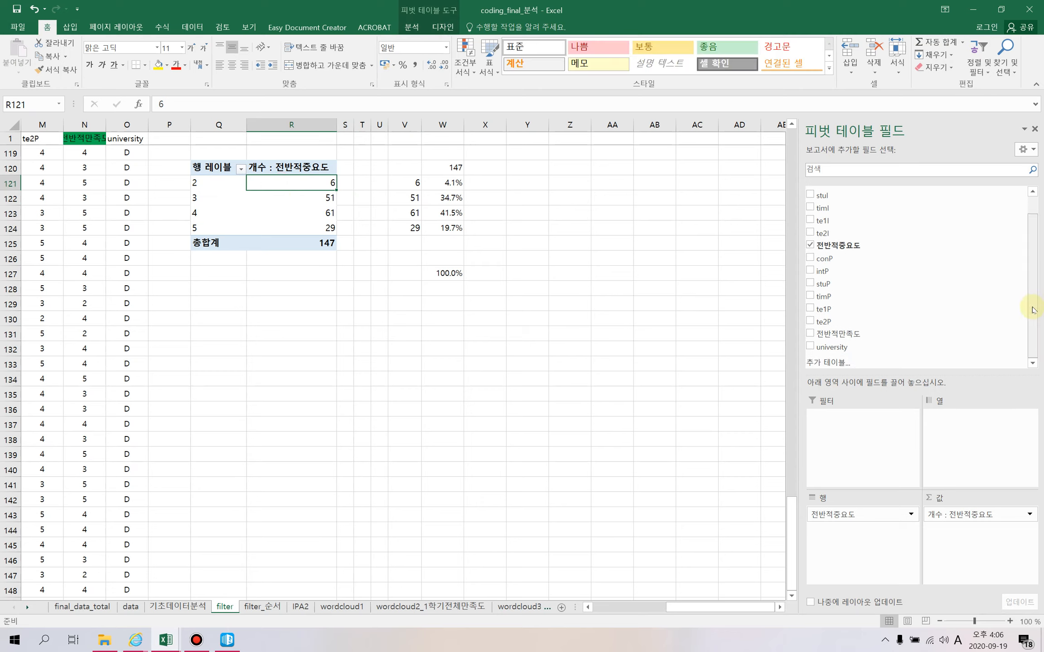
scroll(1033, 310, down, 1)
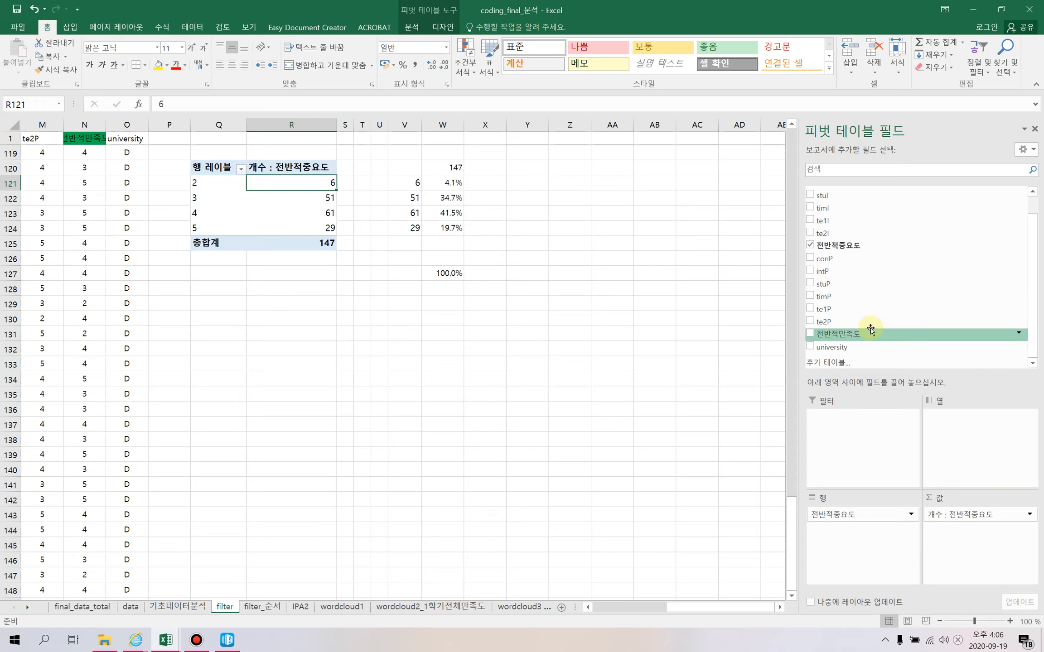
drag(871, 336, 886, 542)
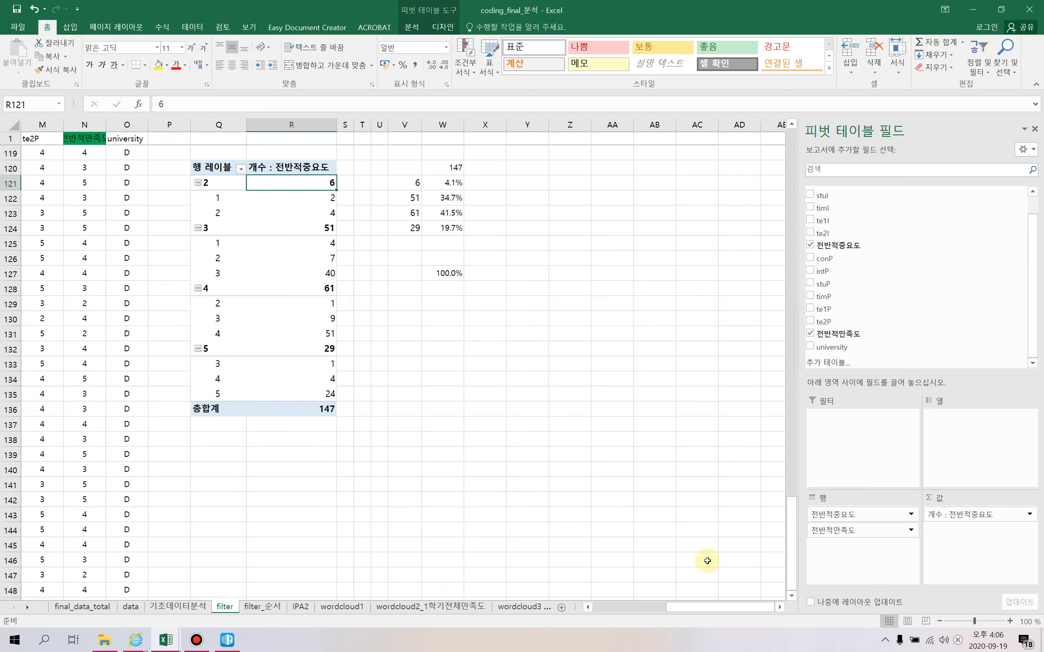
drag(871, 530, 869, 320)
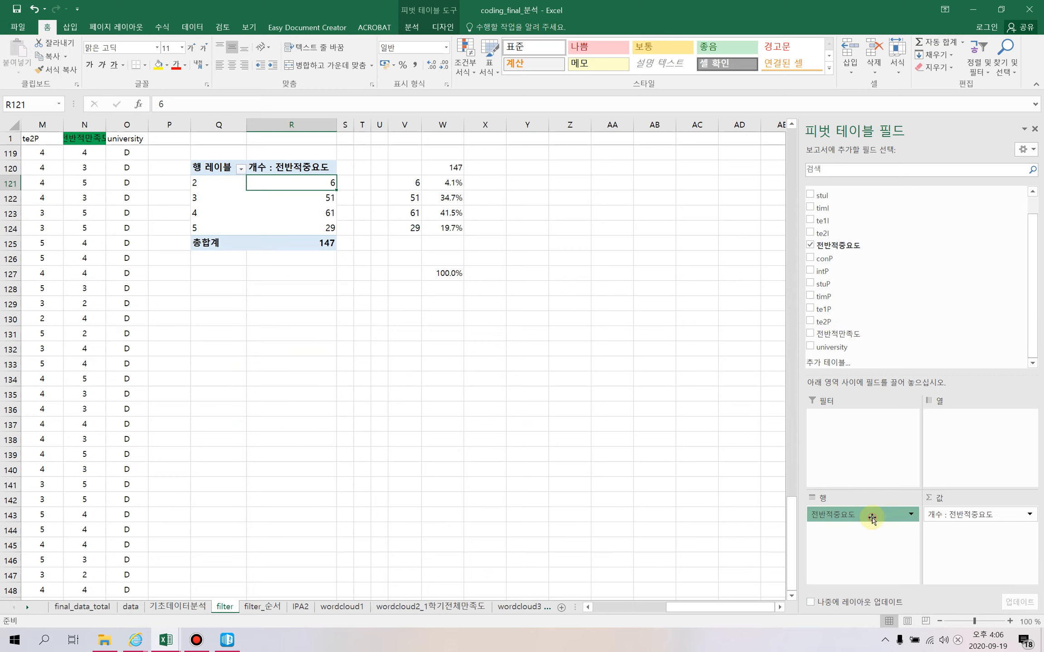
- Replace 전반적중요도 with 전반적만족도 as both the row field and the value field of the pivot table
drag(872, 518, 884, 277)
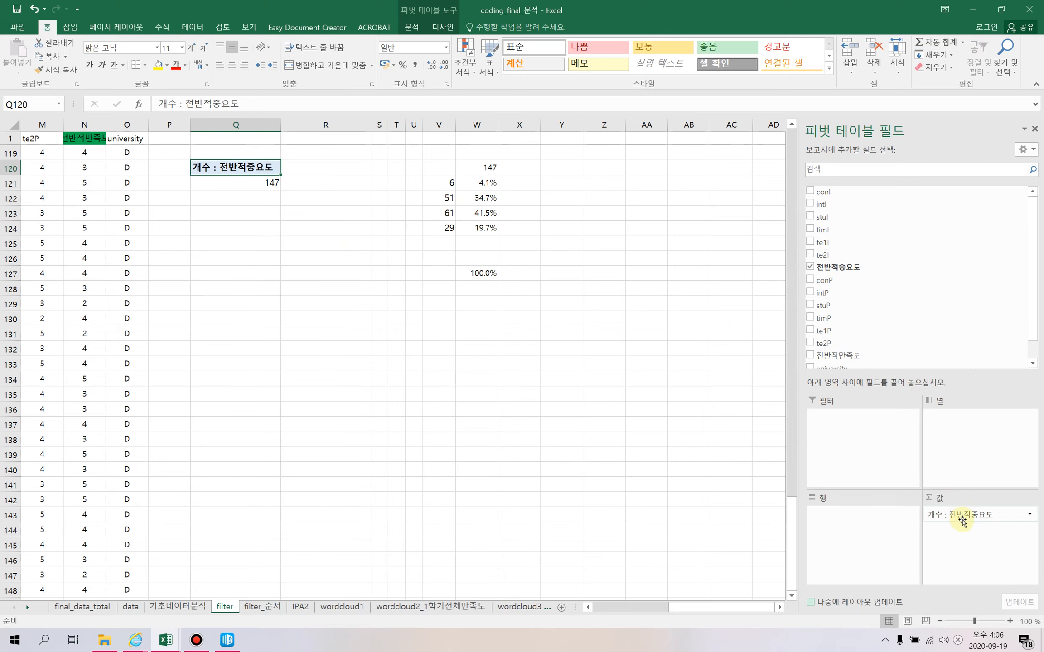
drag(961, 521, 920, 282)
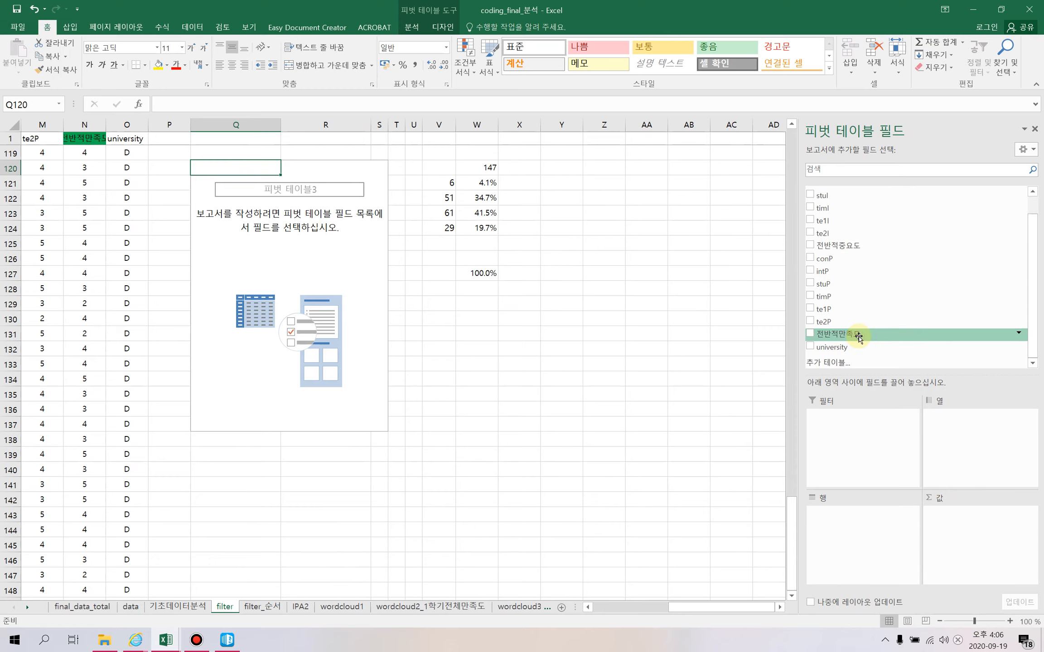
drag(860, 335, 861, 520)
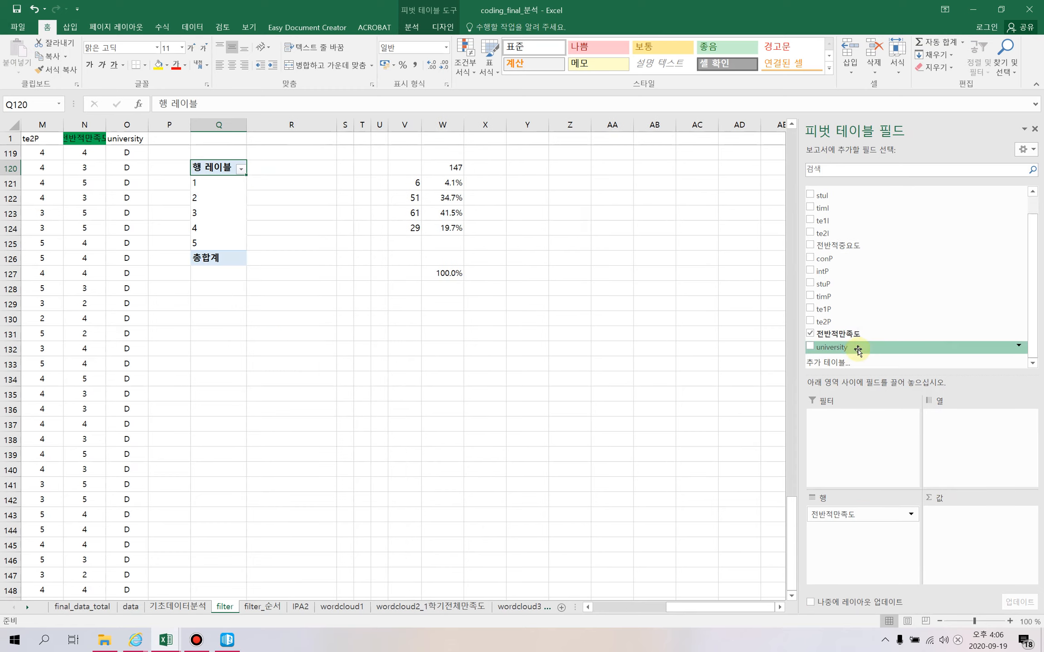
drag(872, 335, 965, 529)
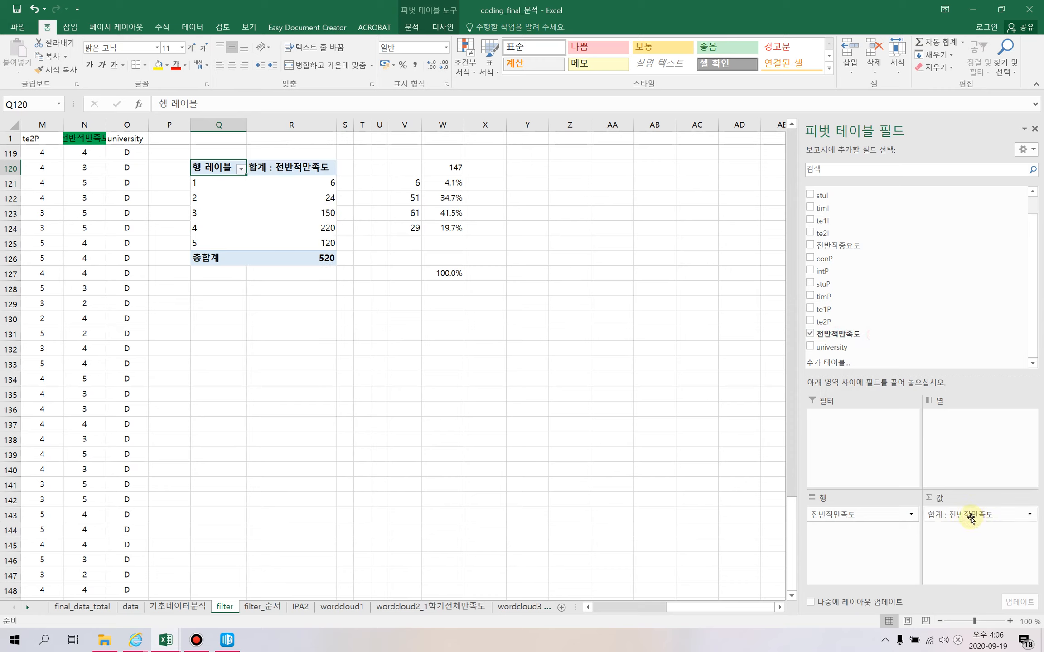
- Change the 전반적만족도 value field's summary calculation to 개수 (count)
click(969, 516)
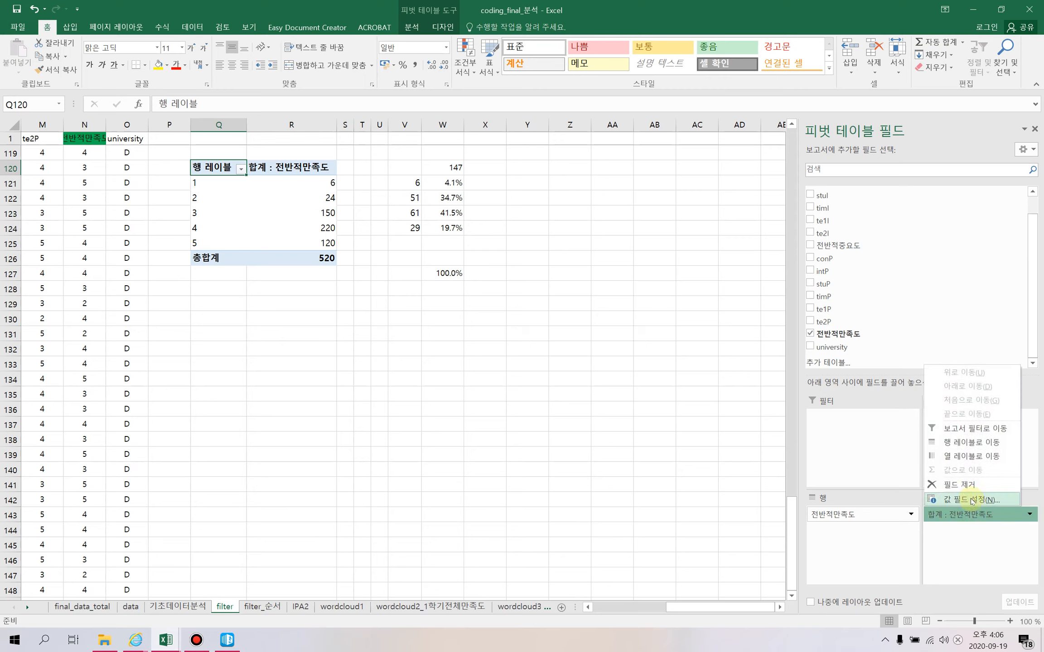
click(971, 500)
click(551, 297)
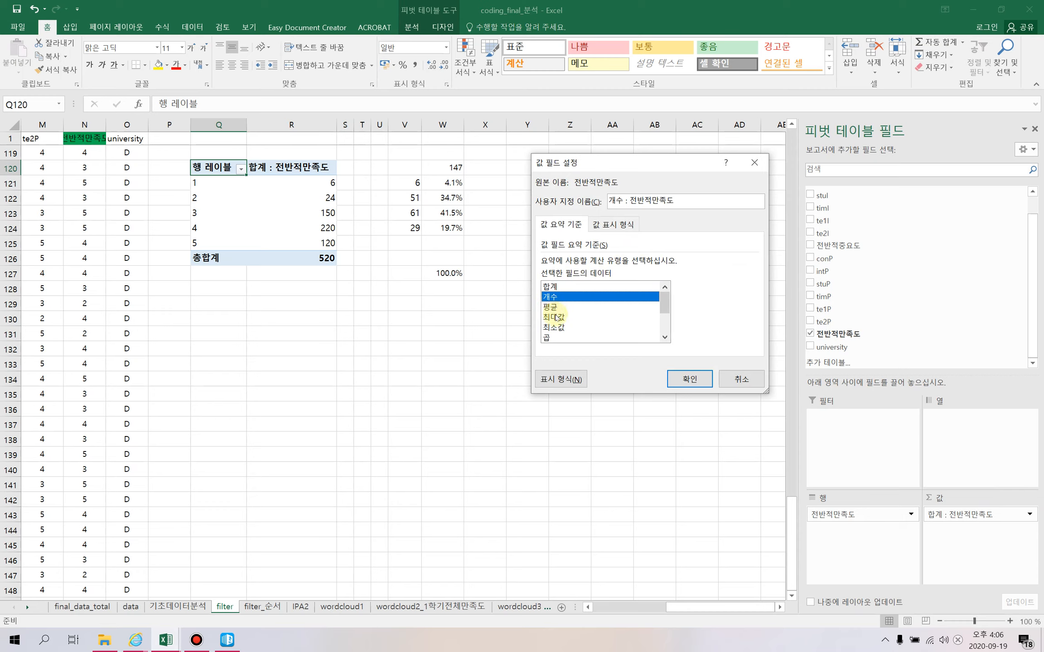
mouse_move(665, 307)
mouse_down()
mouse_move(665, 322)
mouse_move(666, 293)
mouse_up()
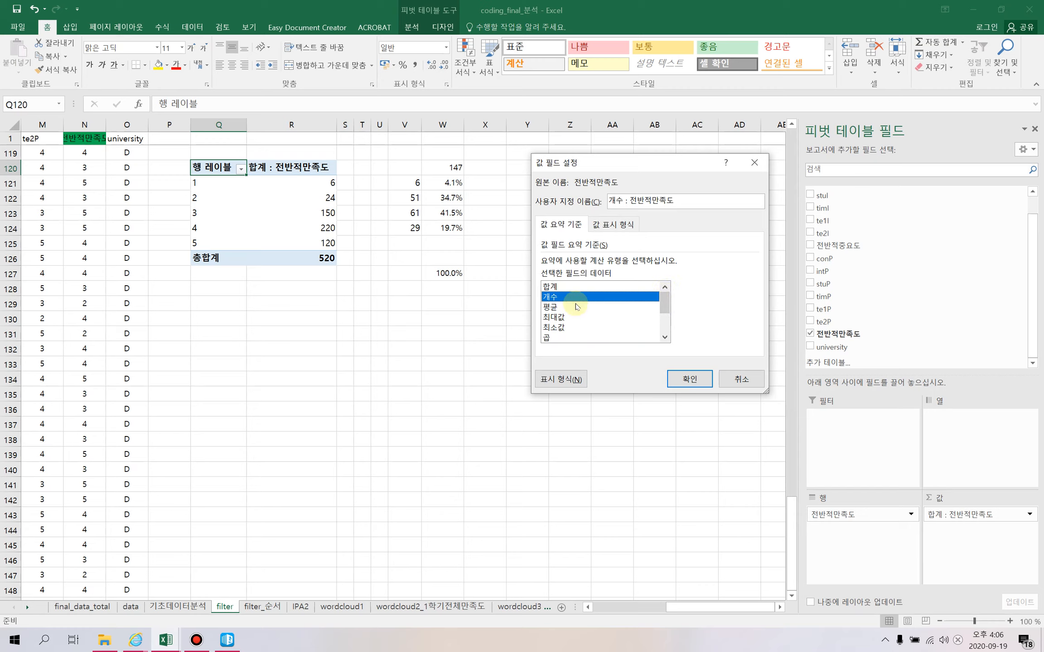
click(689, 378)
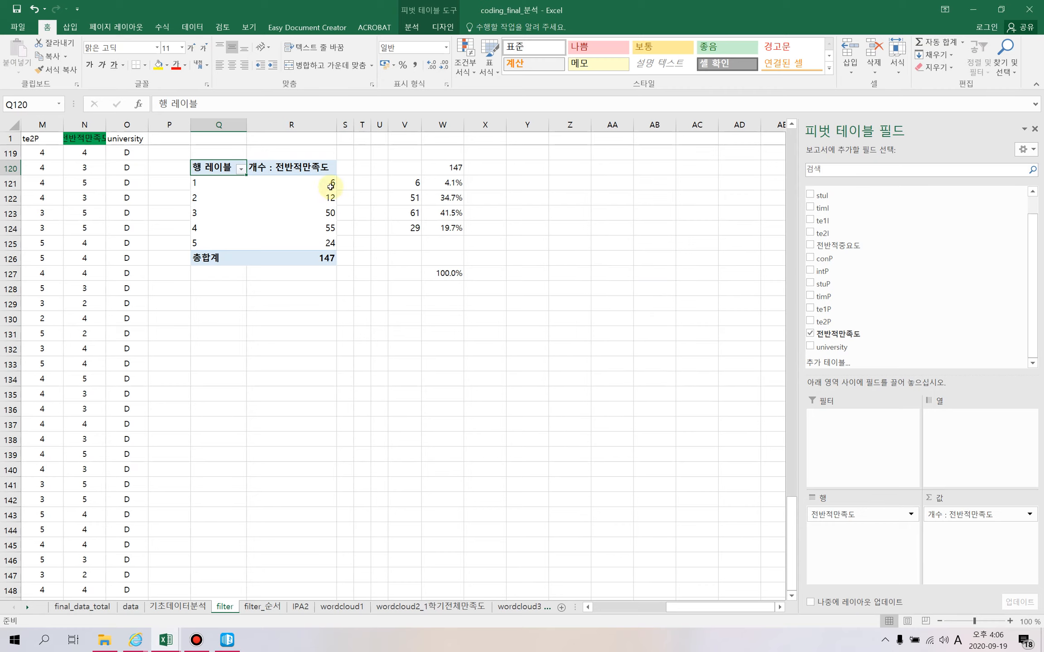
- Copy the pivot counts in R121:R125 to V121 and fill the share formula from W124 down to W125
drag(325, 185, 326, 245)
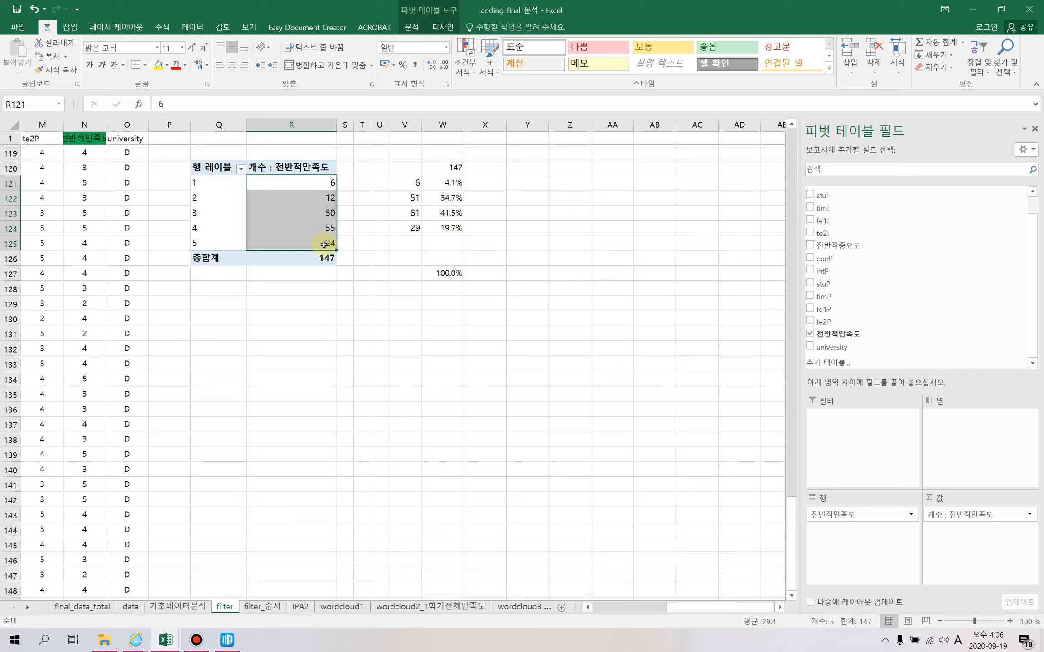
key(ctrl+c)
click(409, 186)
key(ctrl+v)
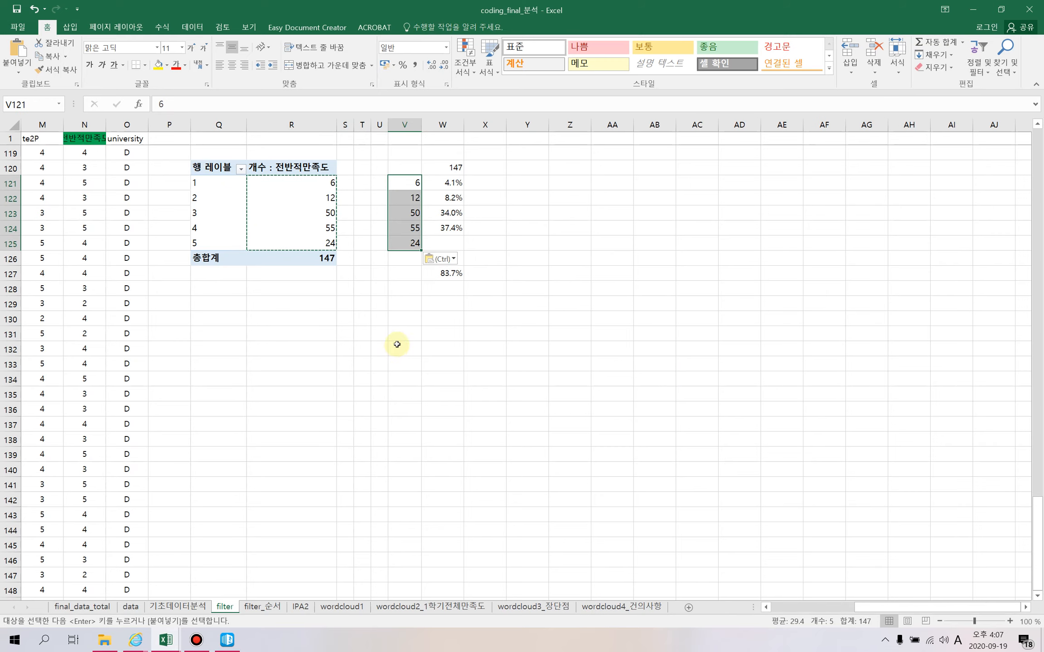
click(459, 232)
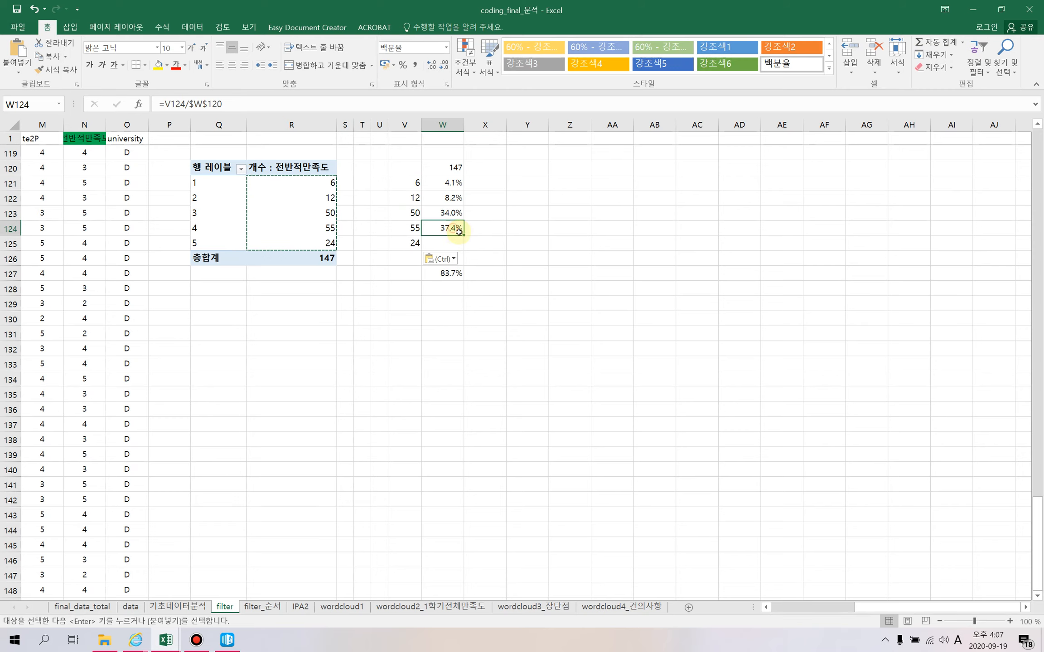
drag(466, 236, 466, 248)
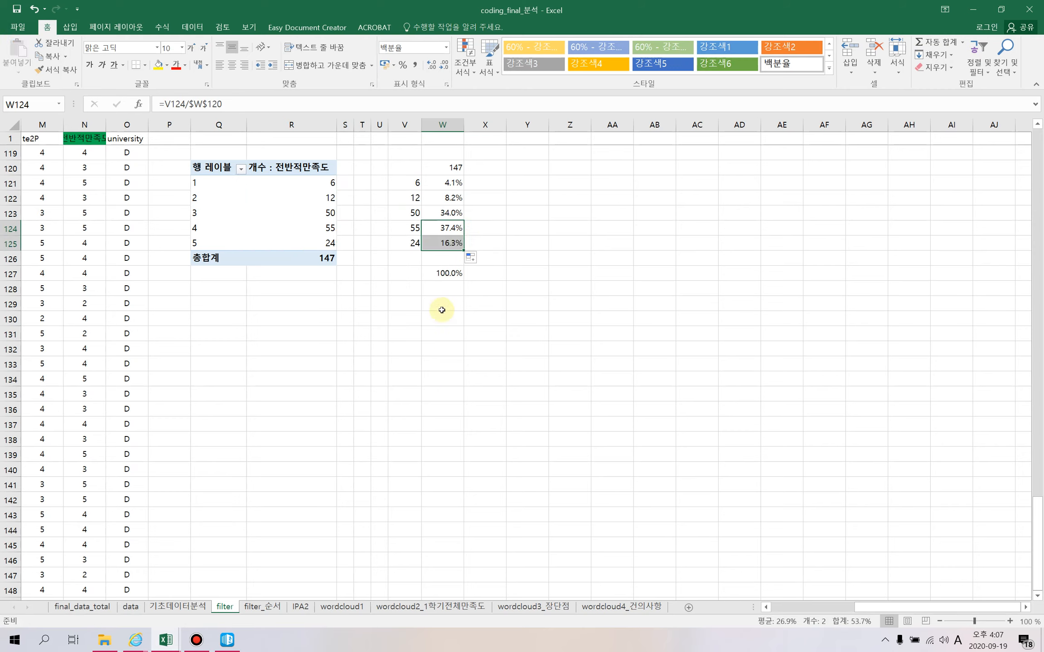
click(439, 295)
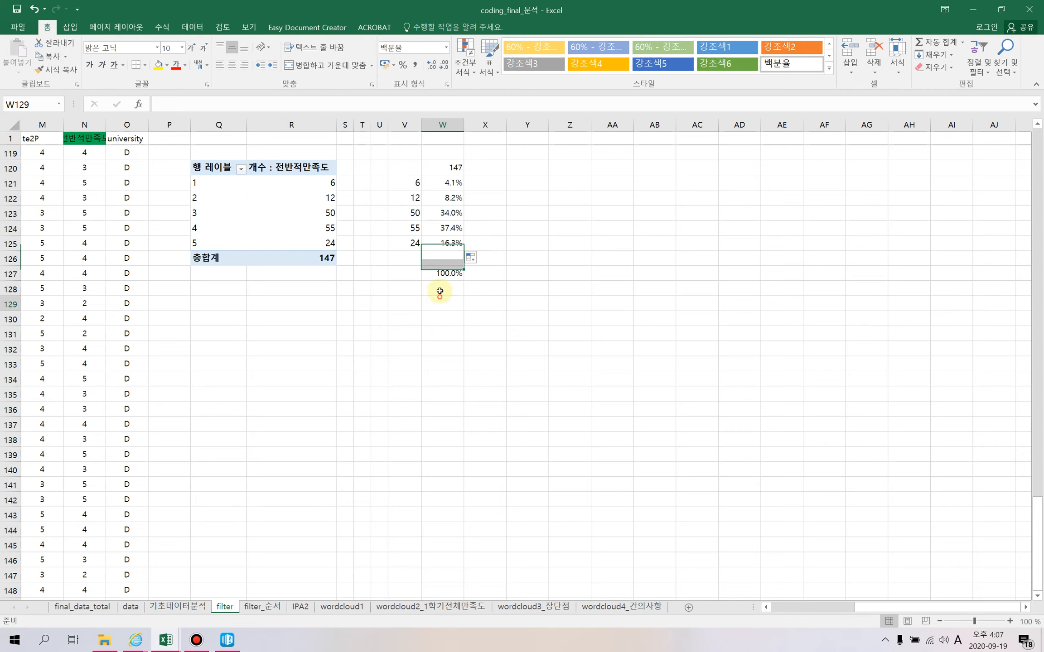
- Replace 전반적만족도 with conI as both the row field and the value field of the pivot table
click(297, 204)
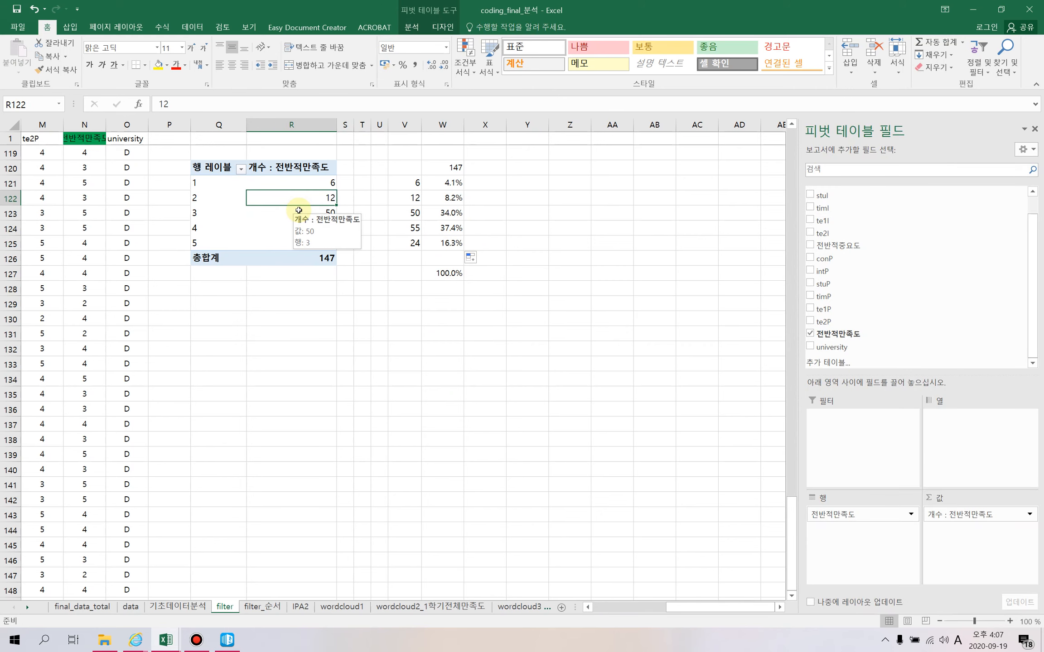
click(869, 517)
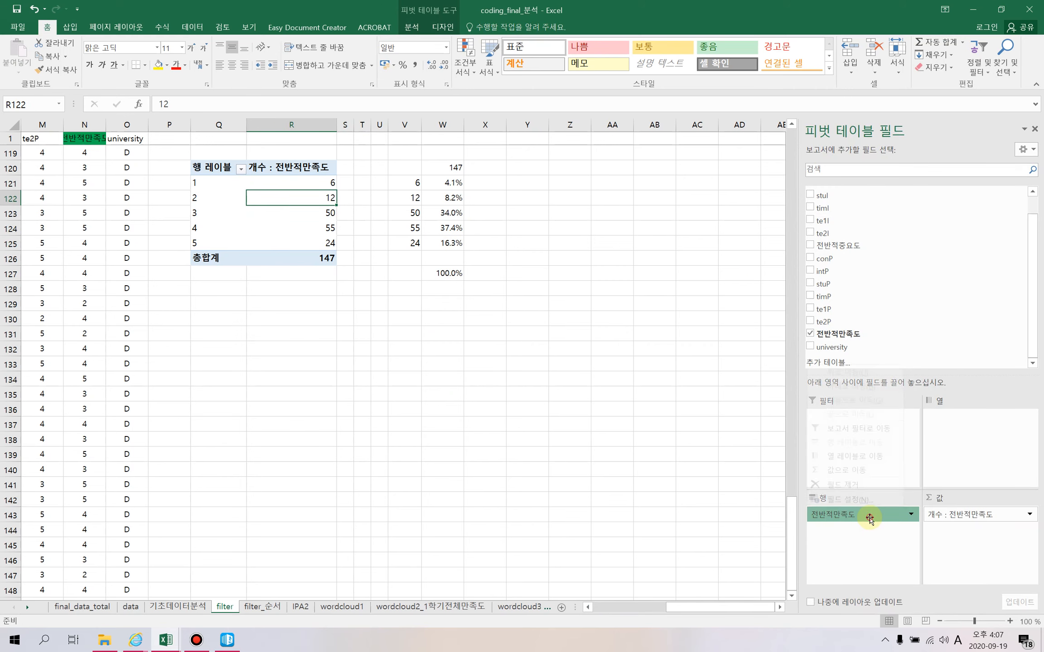
drag(868, 517, 869, 325)
drag(970, 516, 944, 324)
scroll(845, 213, up, 1)
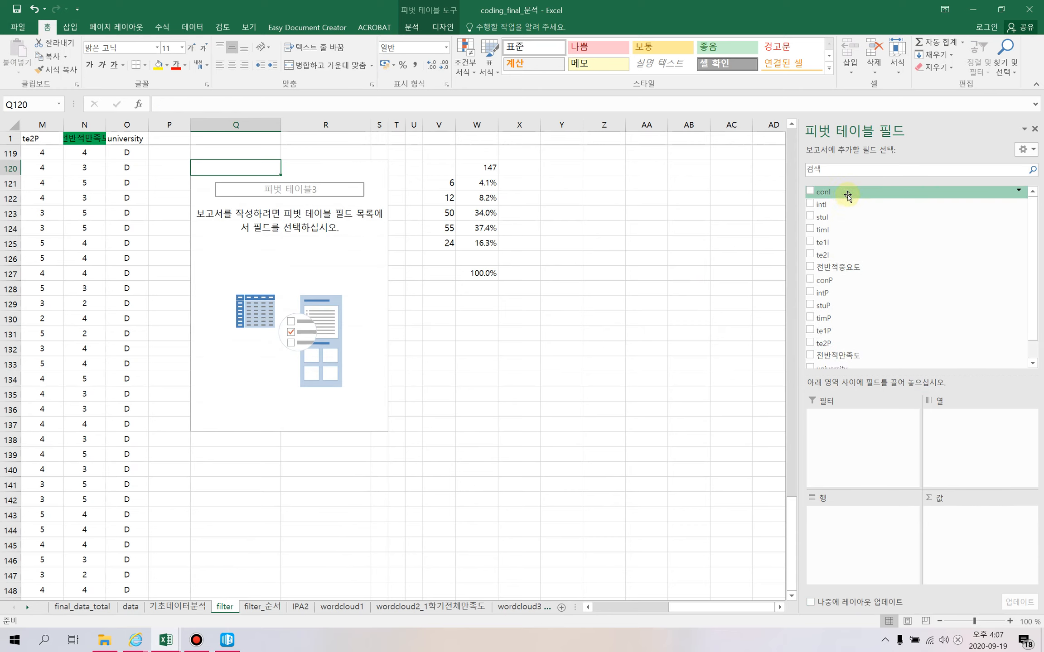
drag(846, 195, 865, 544)
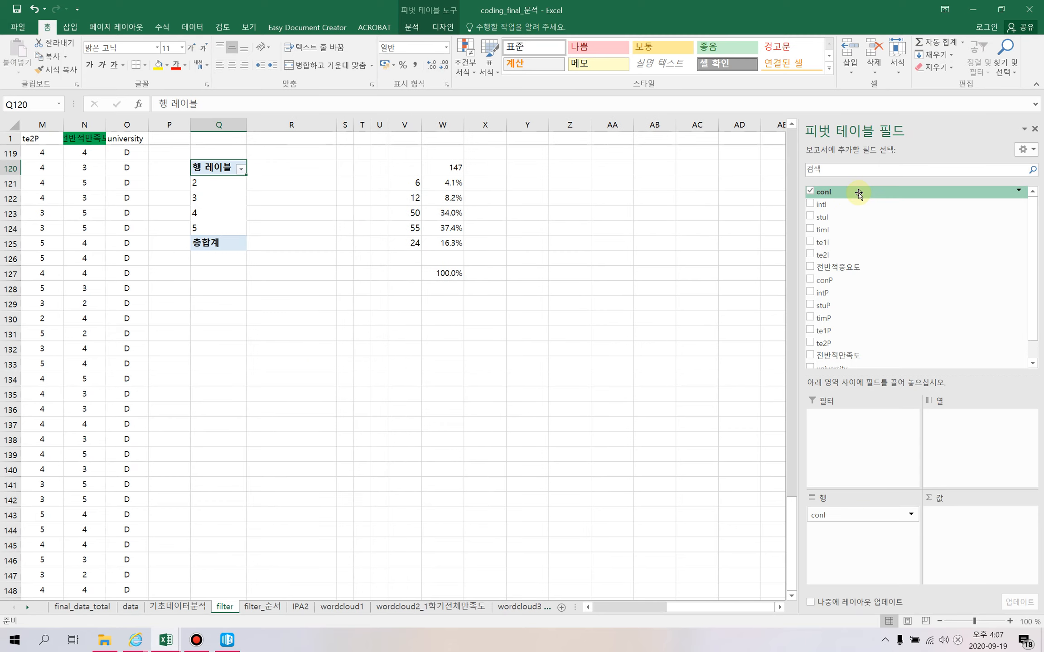
drag(859, 194, 955, 519)
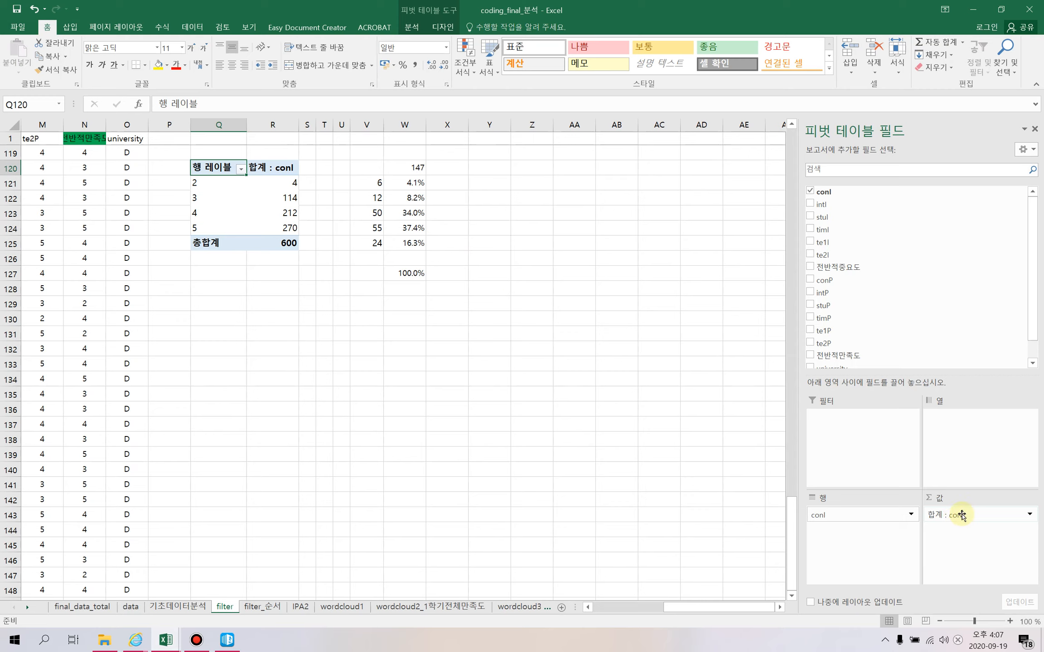
- Change the conI value field's summary calculation to 평균 (average)
click(961, 515)
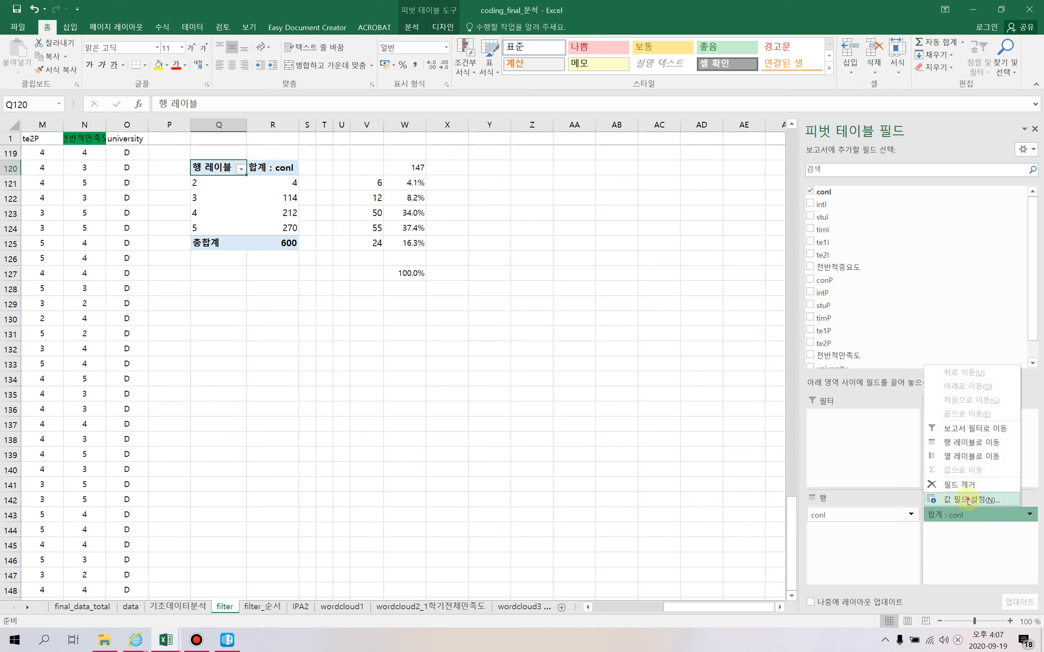
click(967, 499)
click(550, 297)
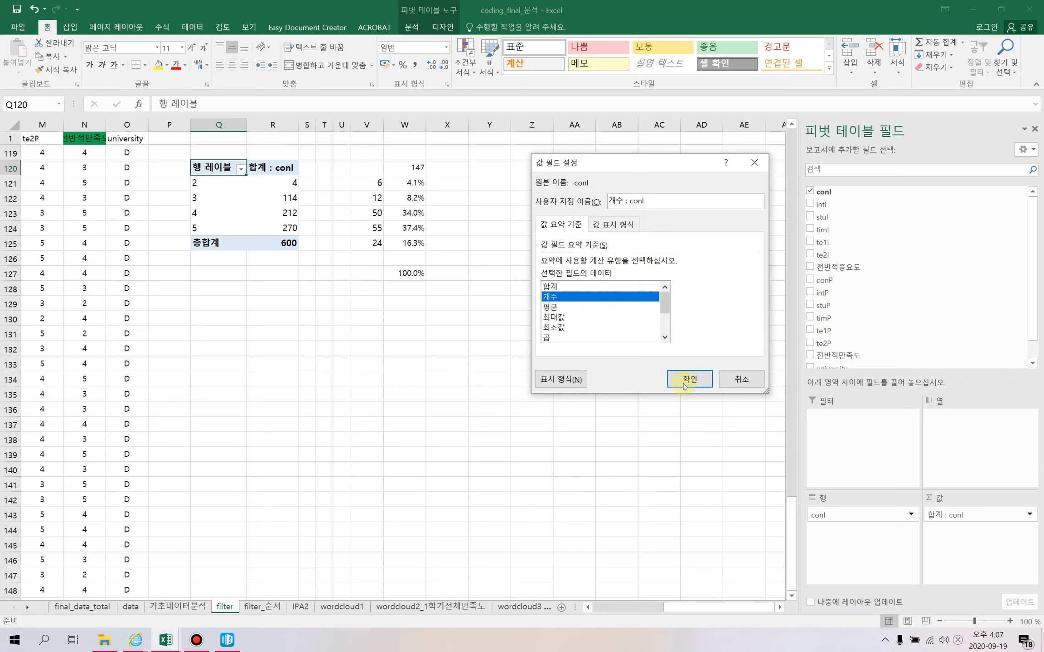
click(558, 307)
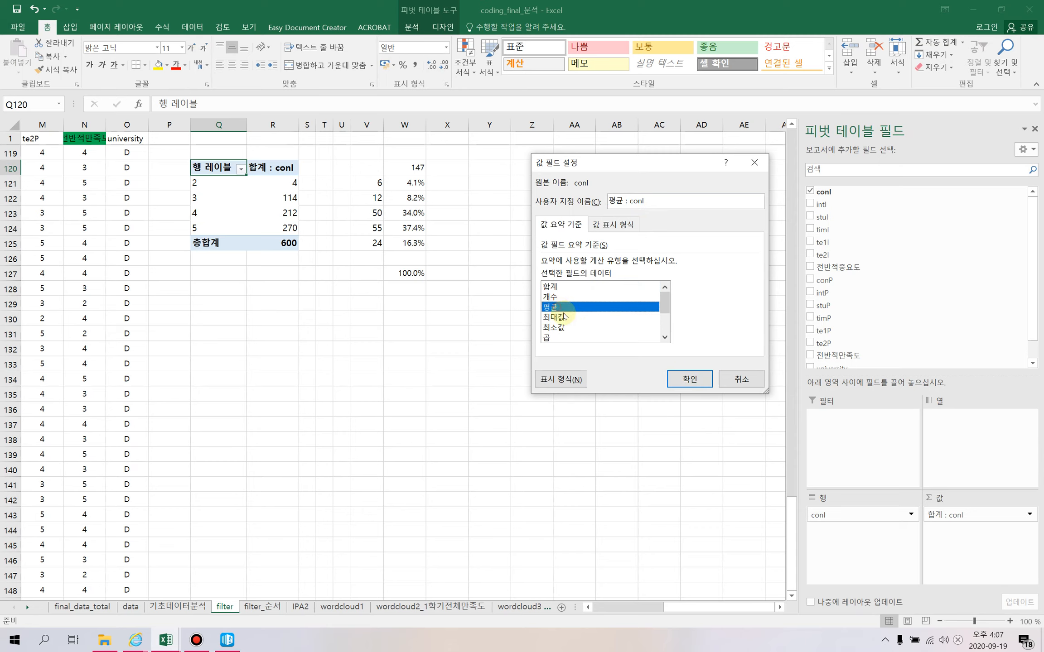
click(689, 379)
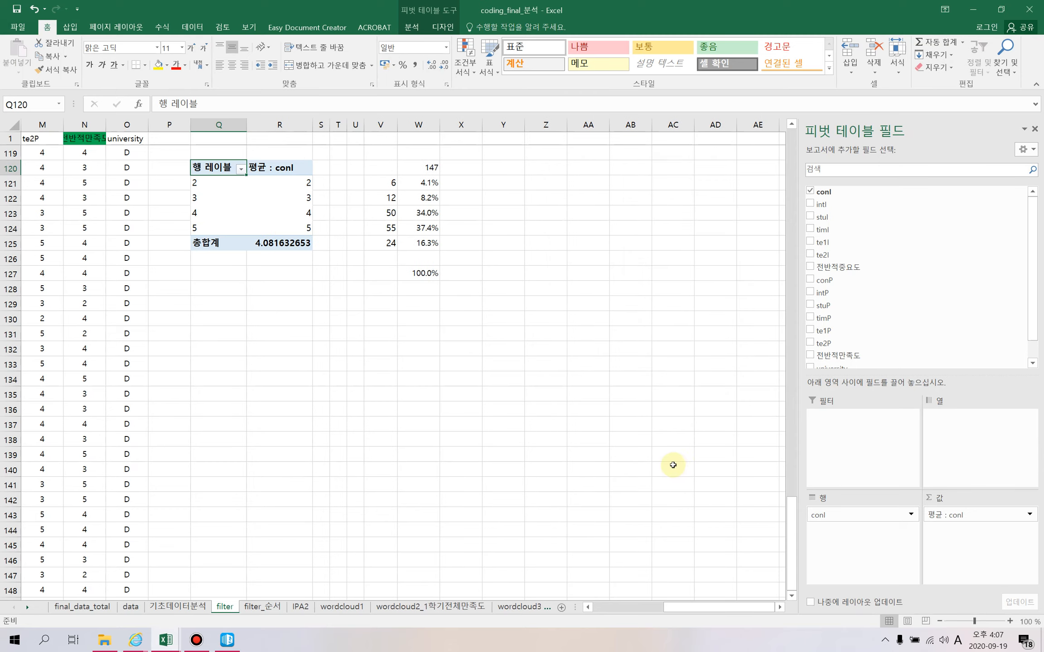
- Copy the pivot averages in R121:R124 to V121 and clear the leftover count in V125
click(297, 182)
drag(297, 182, 298, 232)
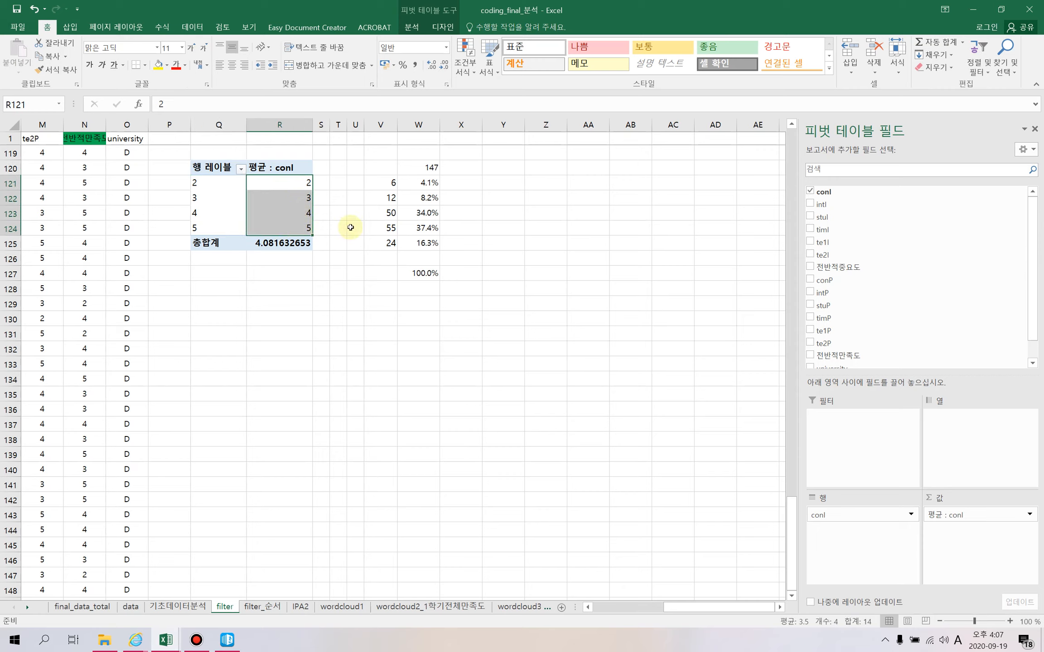
key(ctrl+c)
click(386, 182)
key(ctrl+v)
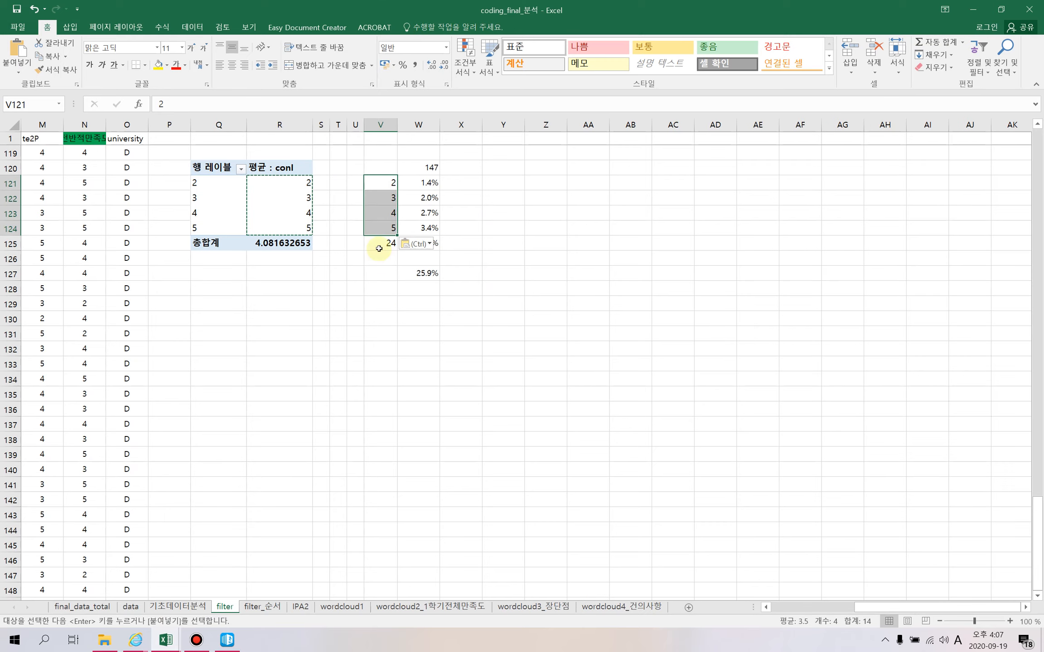
click(380, 244)
key(Delete)
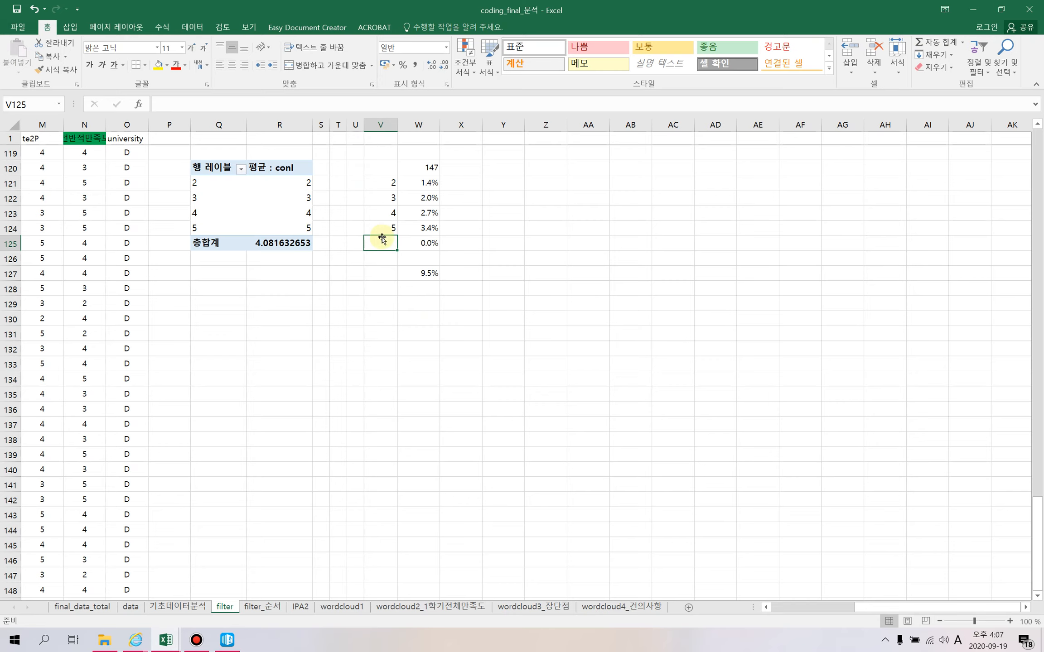
click(427, 273)
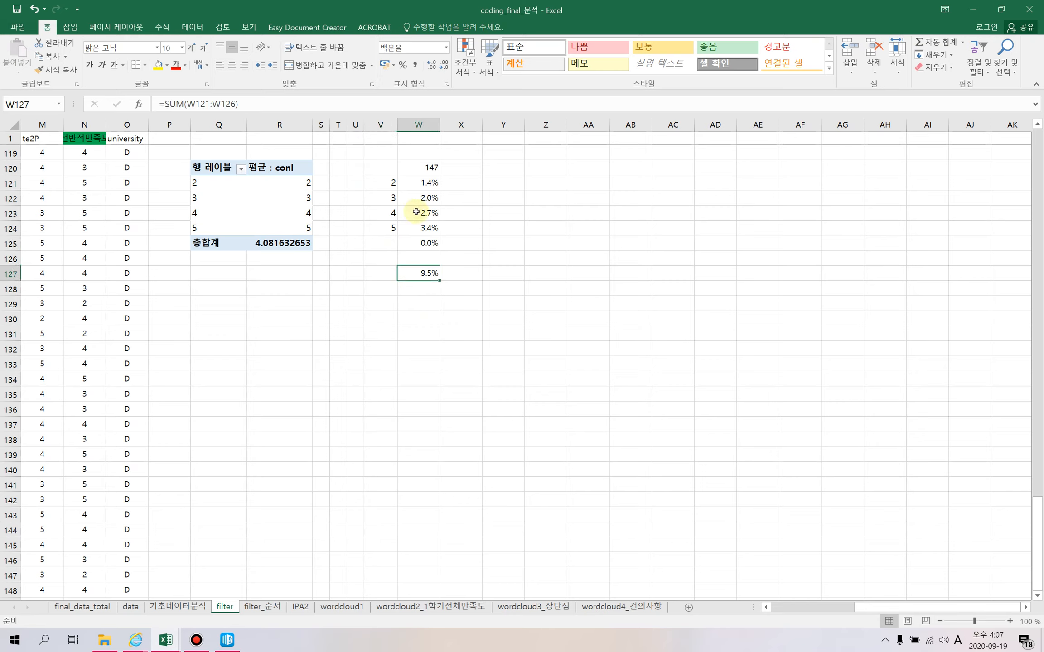
click(376, 184)
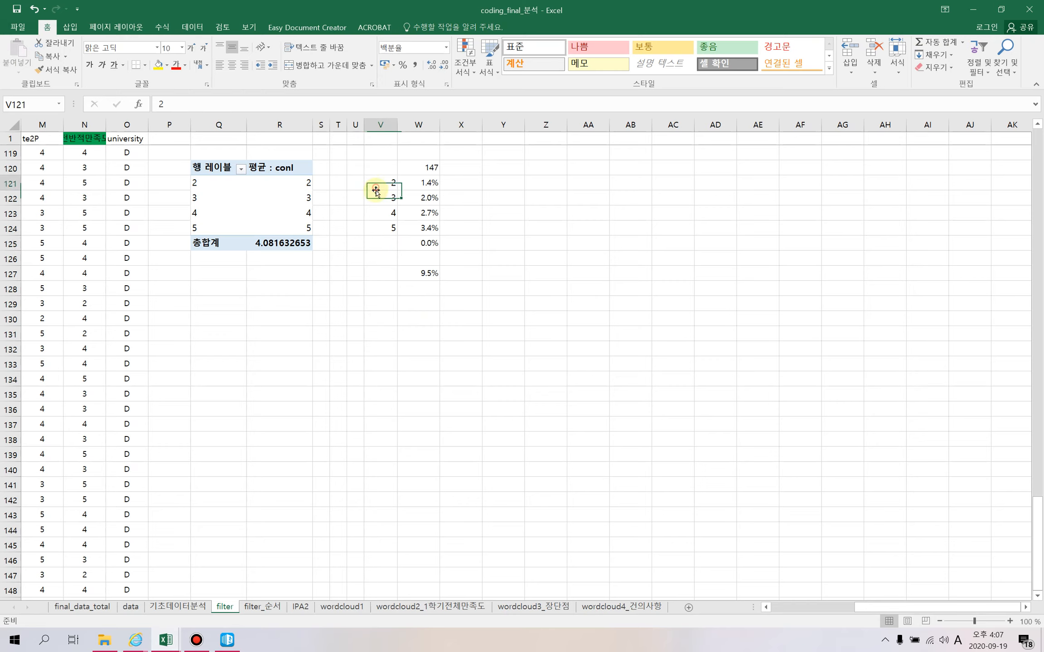
click(86, 218)
click(281, 203)
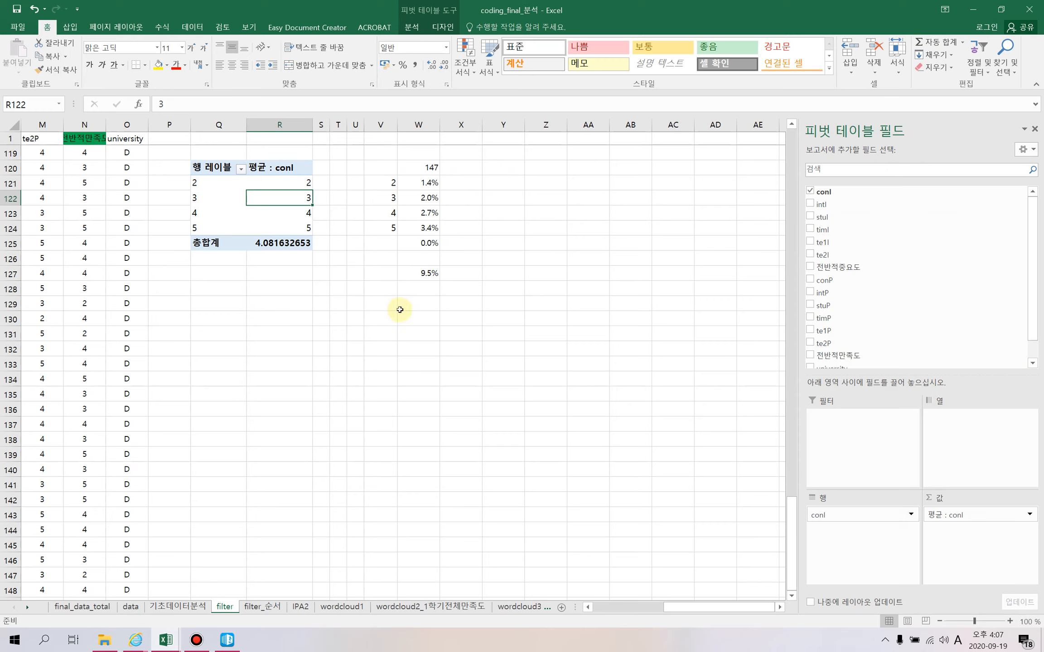
click(357, 306)
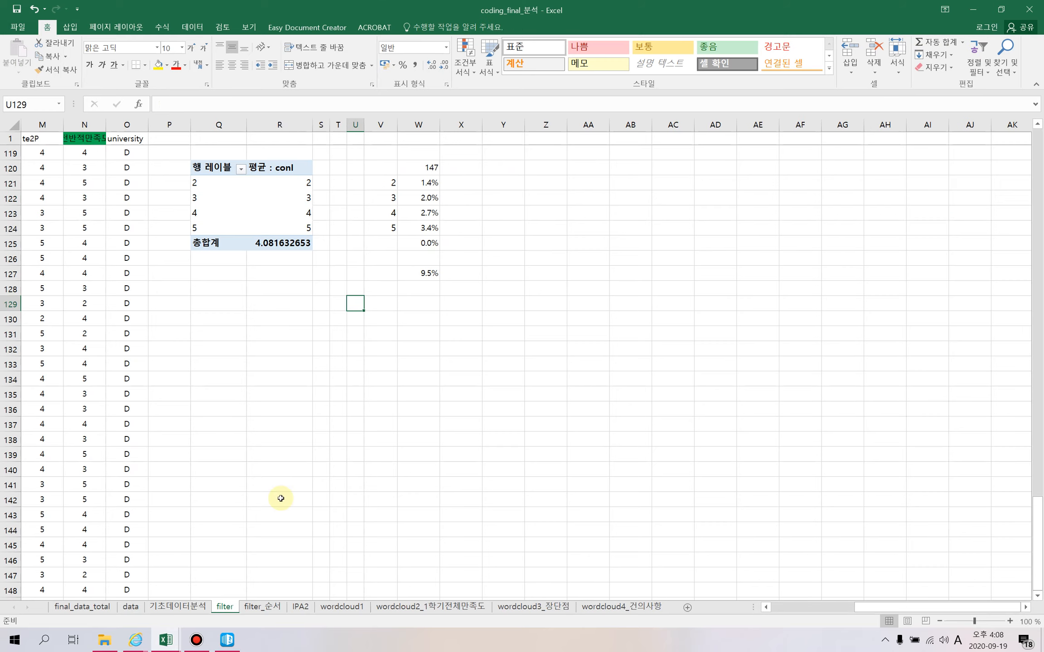
- Copy the 중요도순서 column S from the final_data_total sheet into column A of the filter_순서 sheet
click(257, 610)
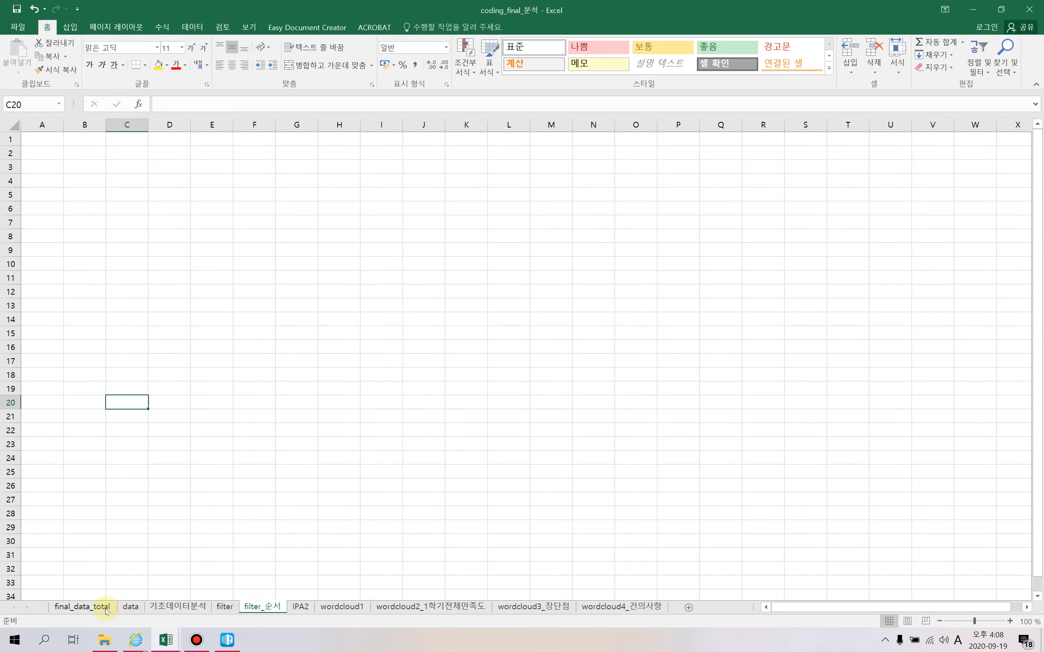
click(90, 607)
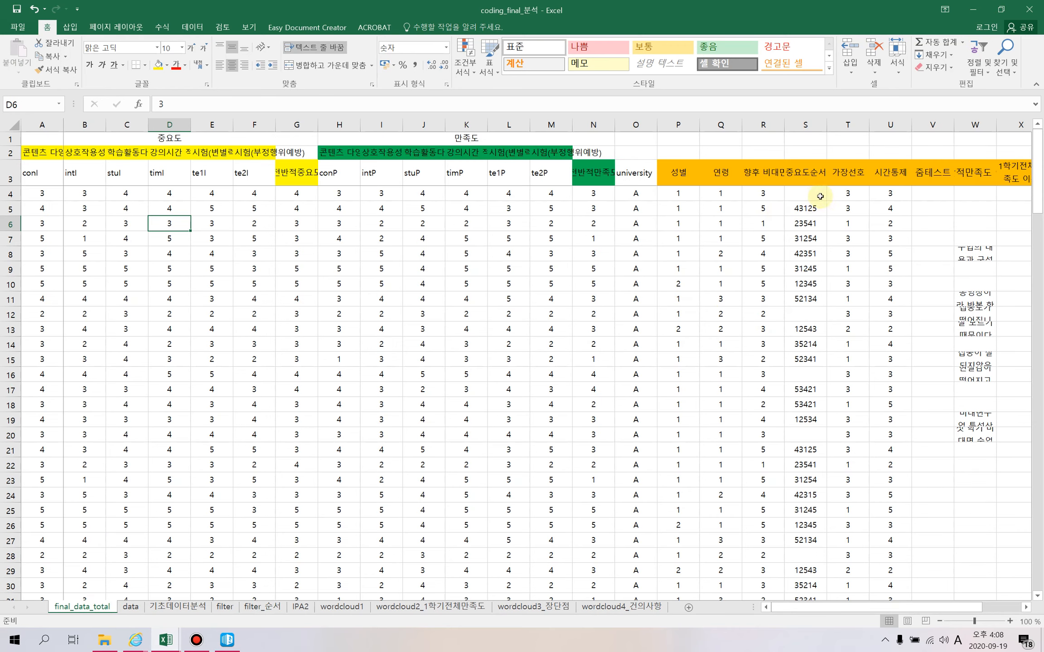
click(807, 210)
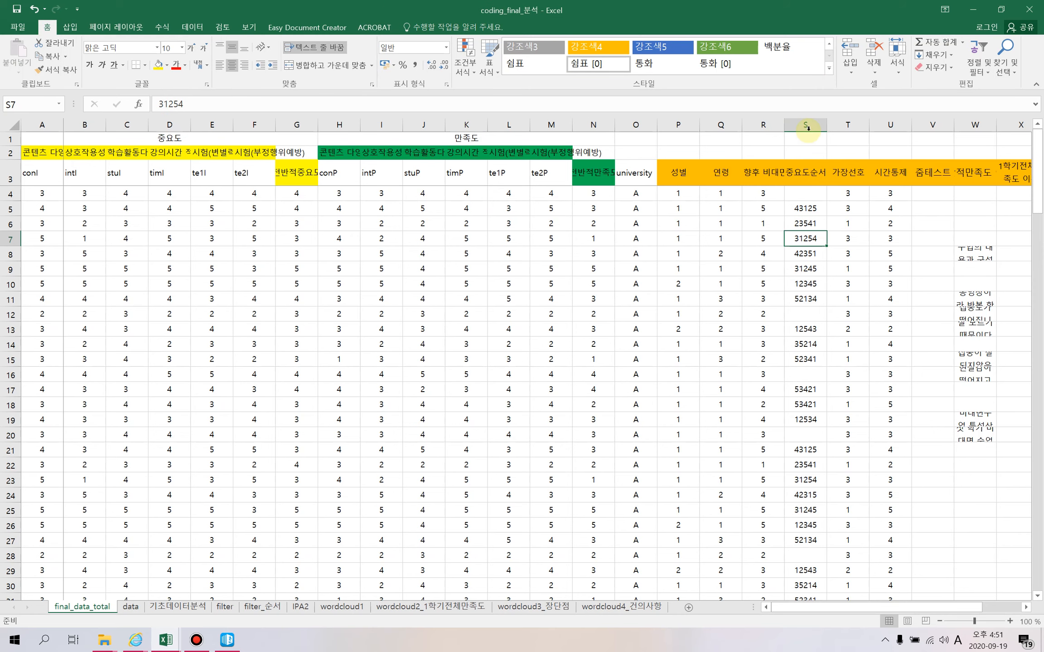
click(808, 128)
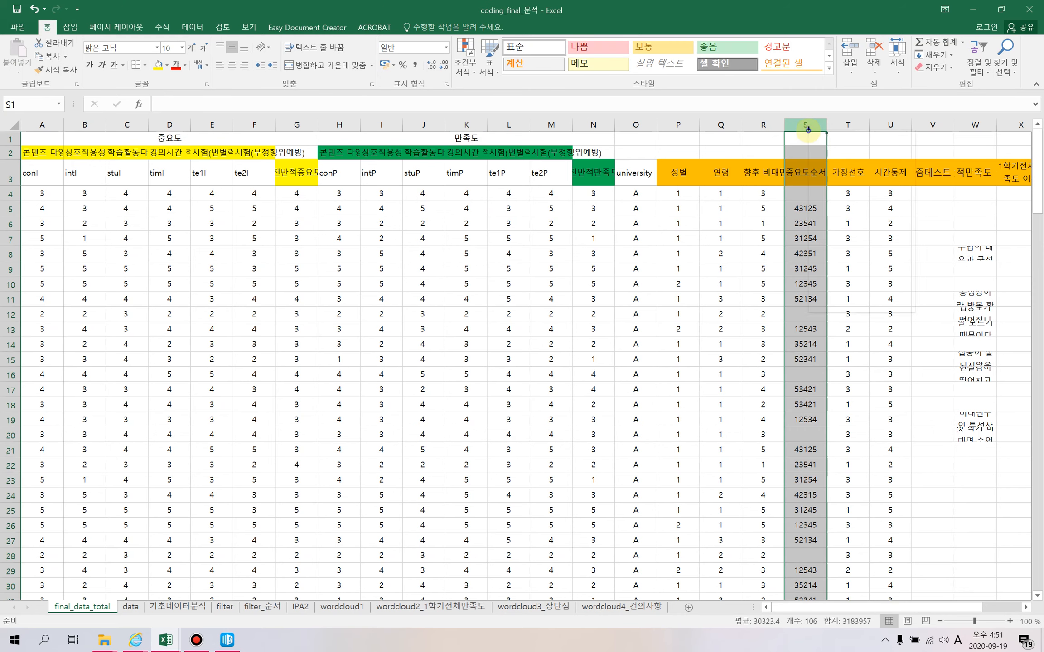
right_click(807, 129)
click(820, 153)
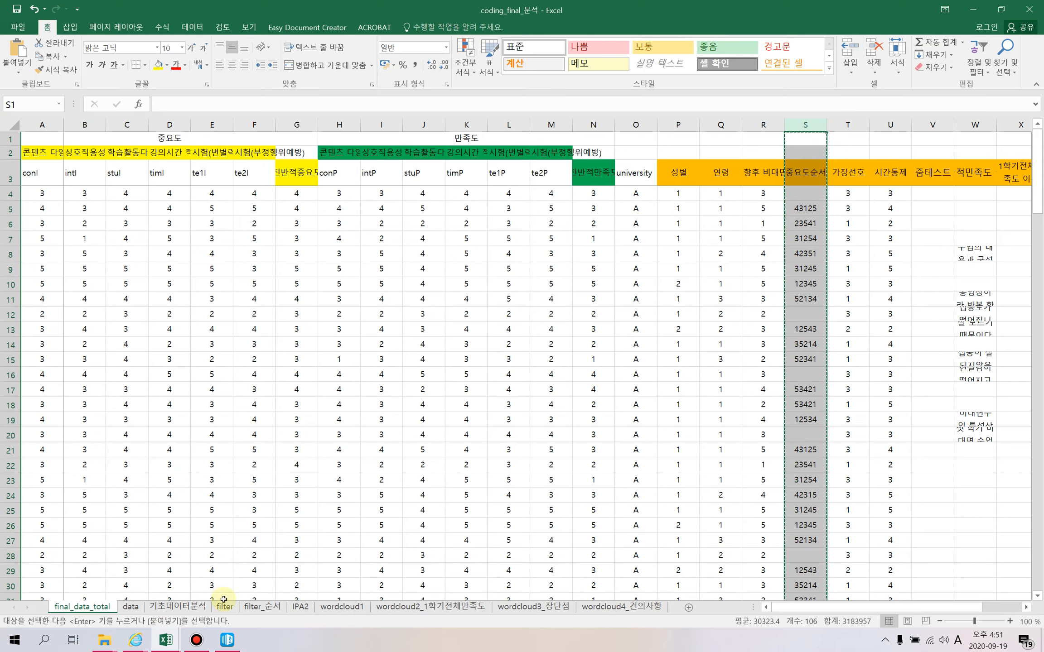
click(264, 607)
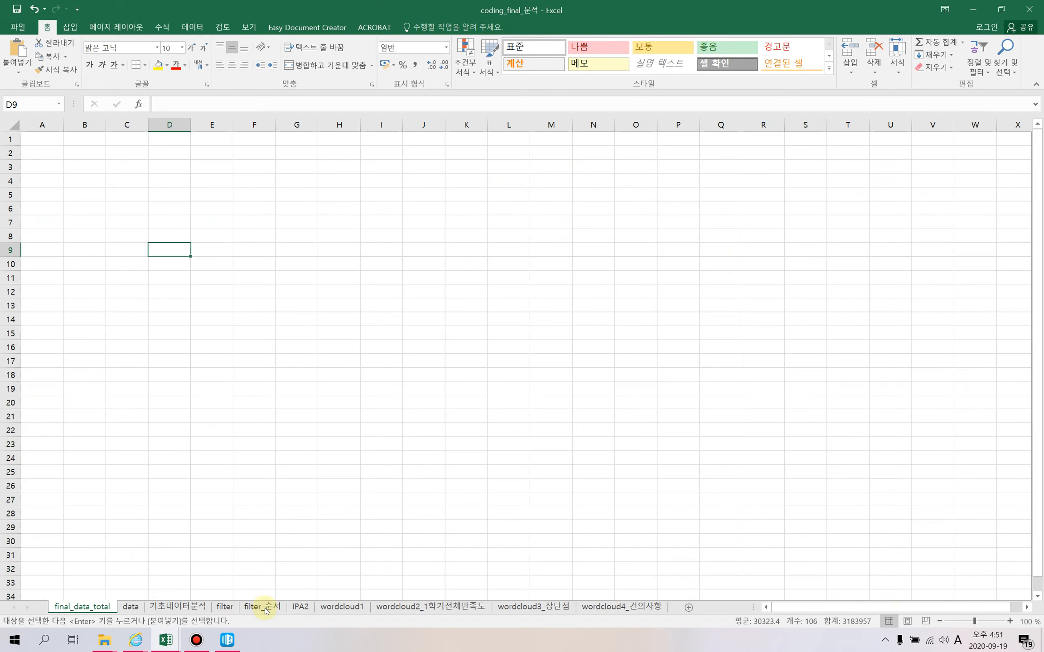
click(45, 129)
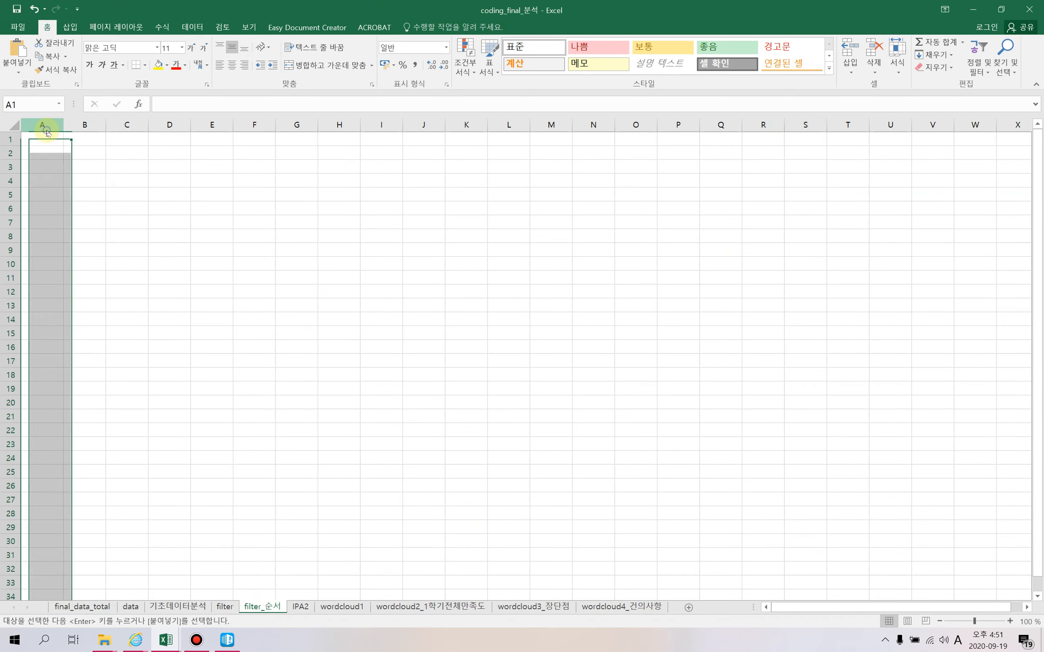
right_click(46, 132)
click(89, 218)
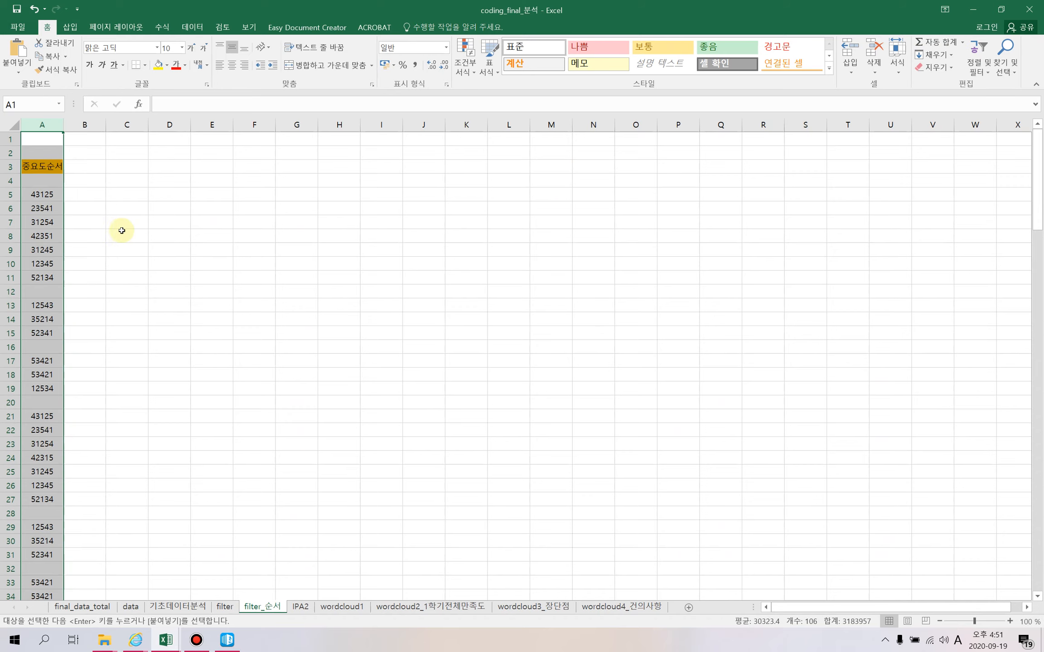
- Delete the empty rows 1, 2, 4, 12 and 16 around the 중요도순서 data
click(84, 194)
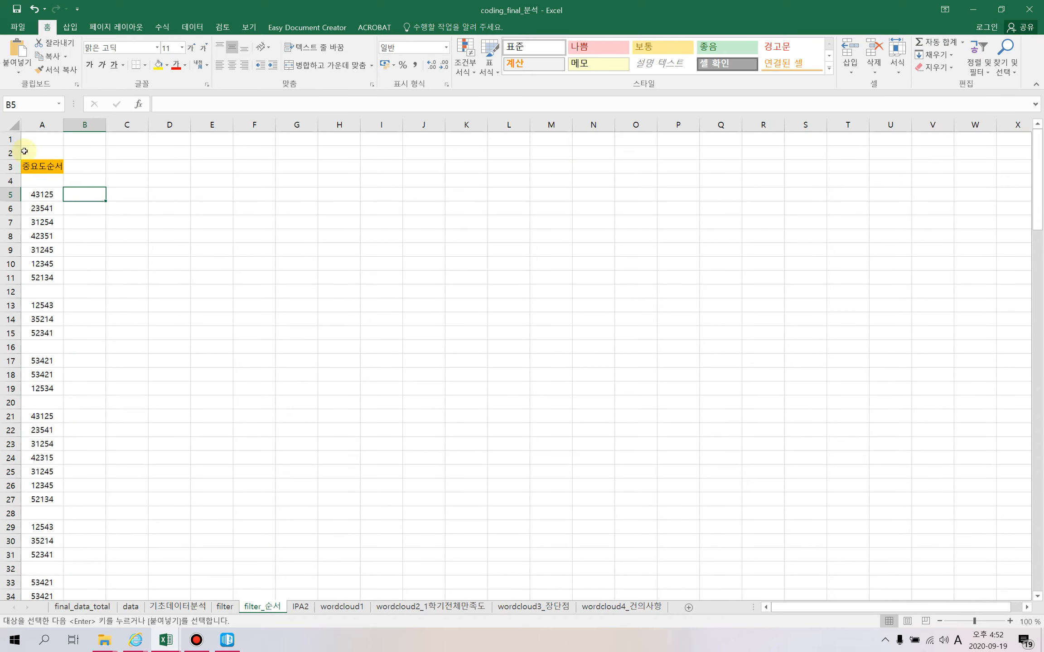
drag(9, 139, 10, 154)
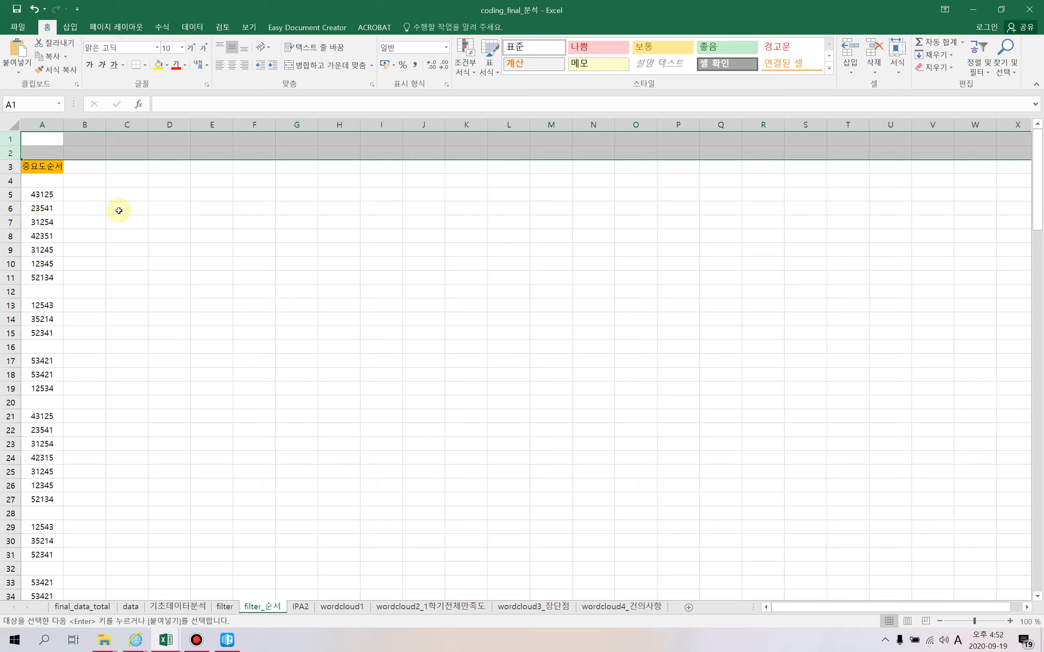
ctrl+click(10, 181)
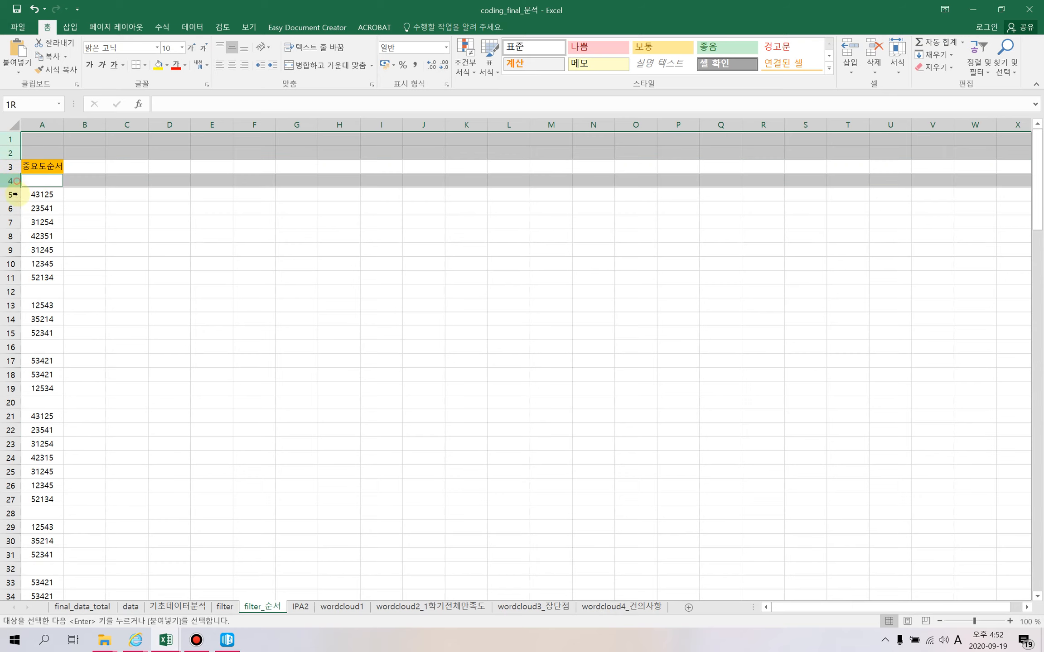
ctrl+click(11, 291)
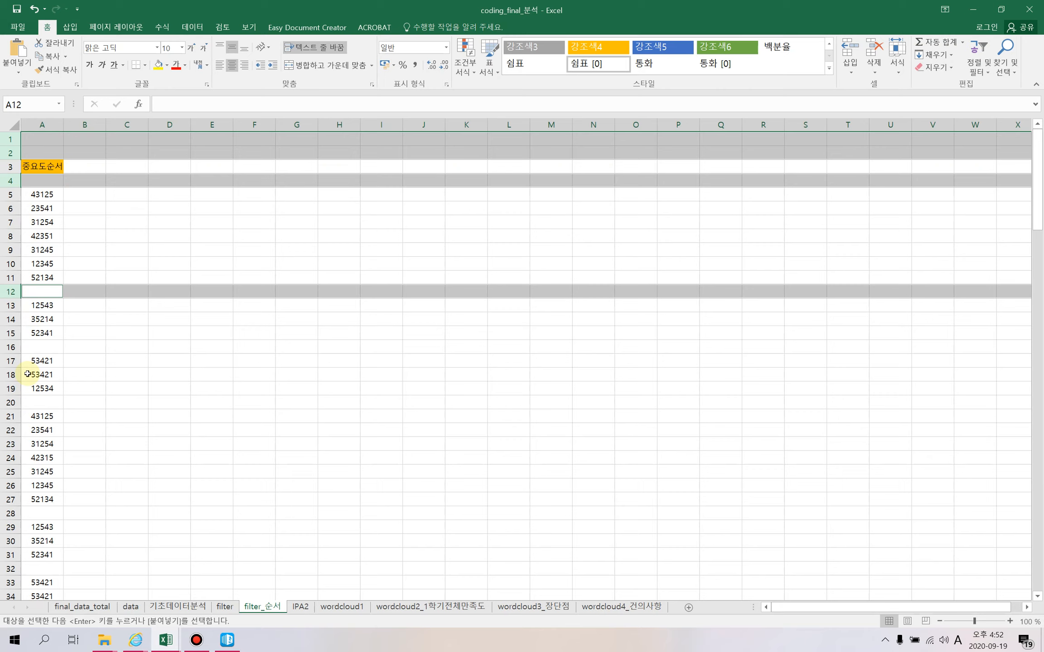
ctrl+click(13, 347)
right_click(14, 347)
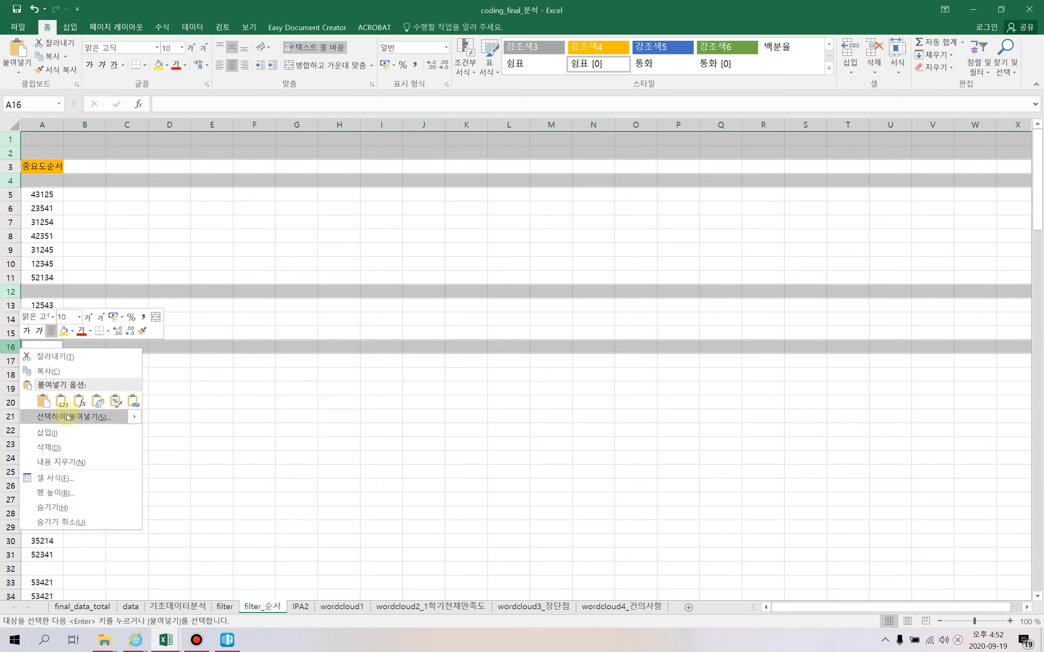
click(58, 448)
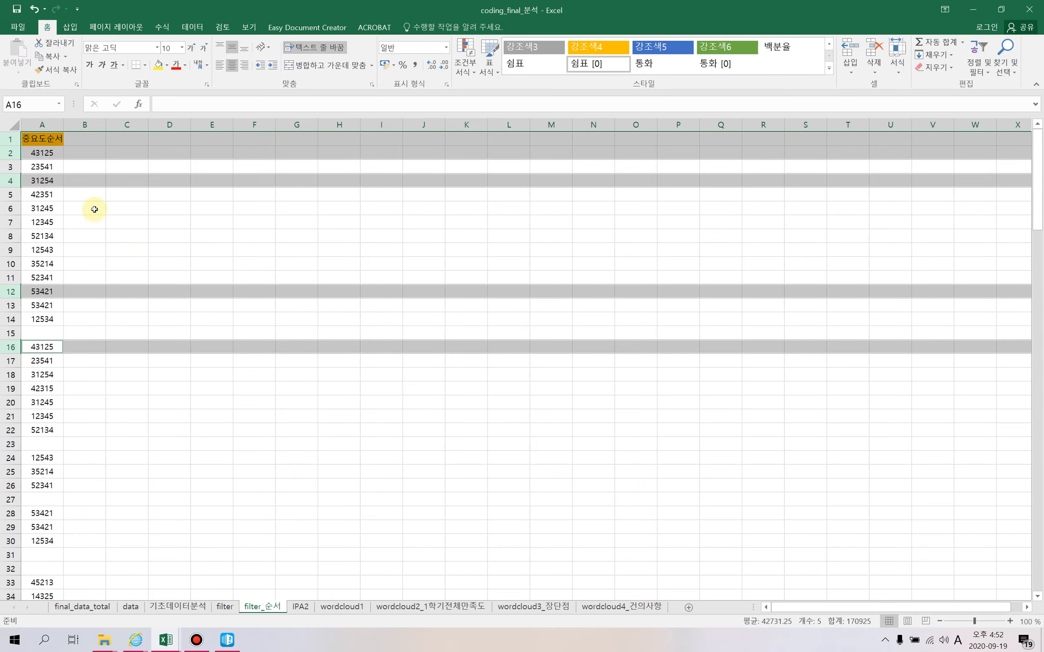
click(93, 209)
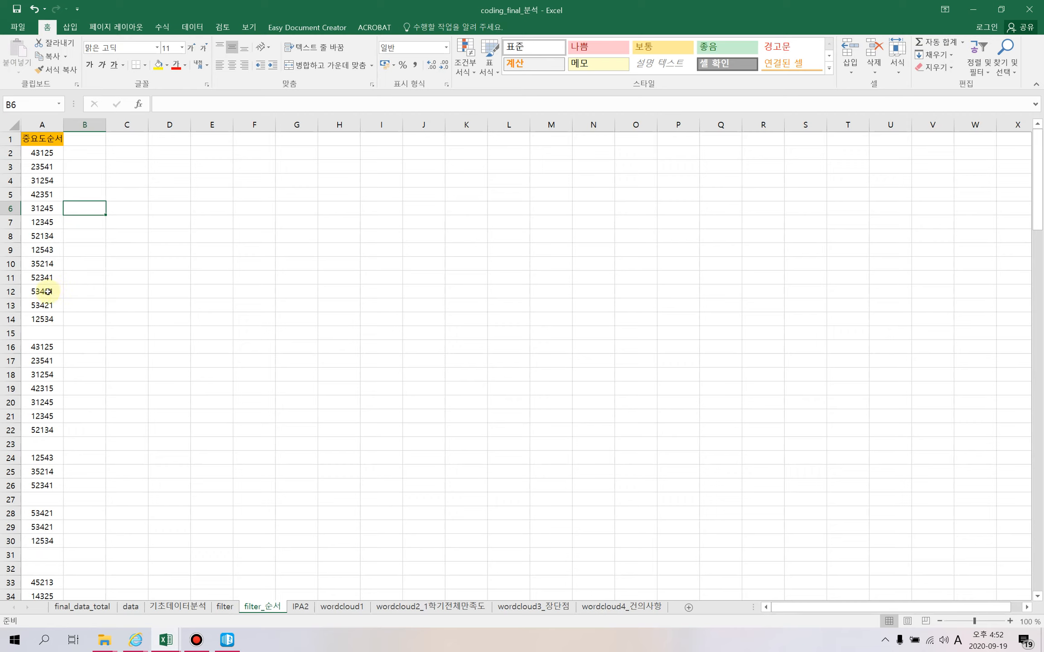
- Enter =LEFT(A2,1) in B2 to extract the first digit of the ranking code
click(84, 156)
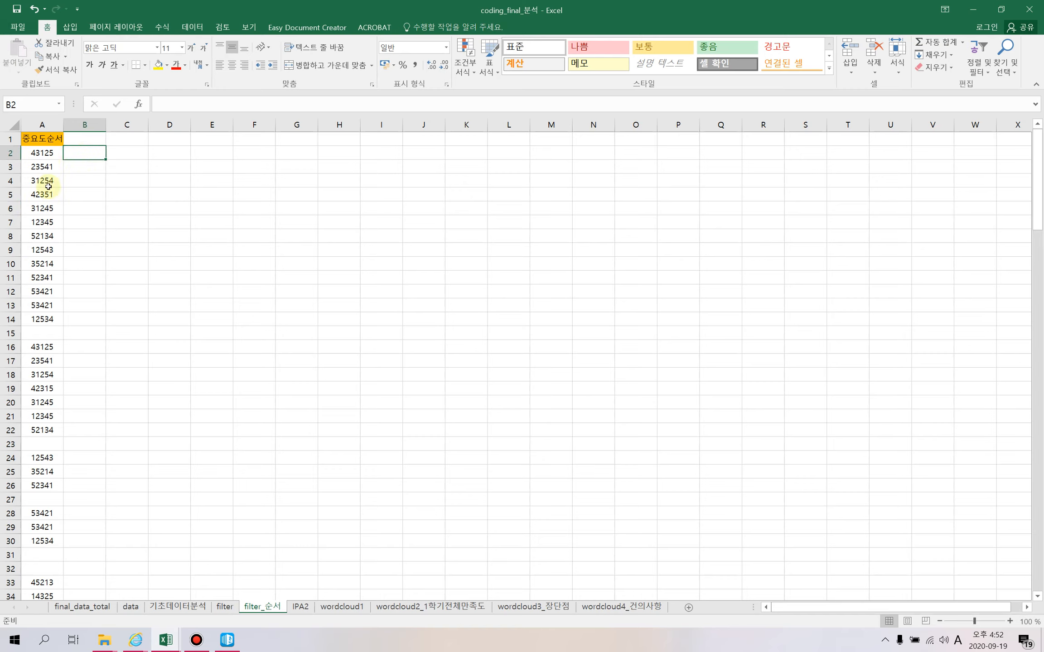
click(44, 154)
click(48, 168)
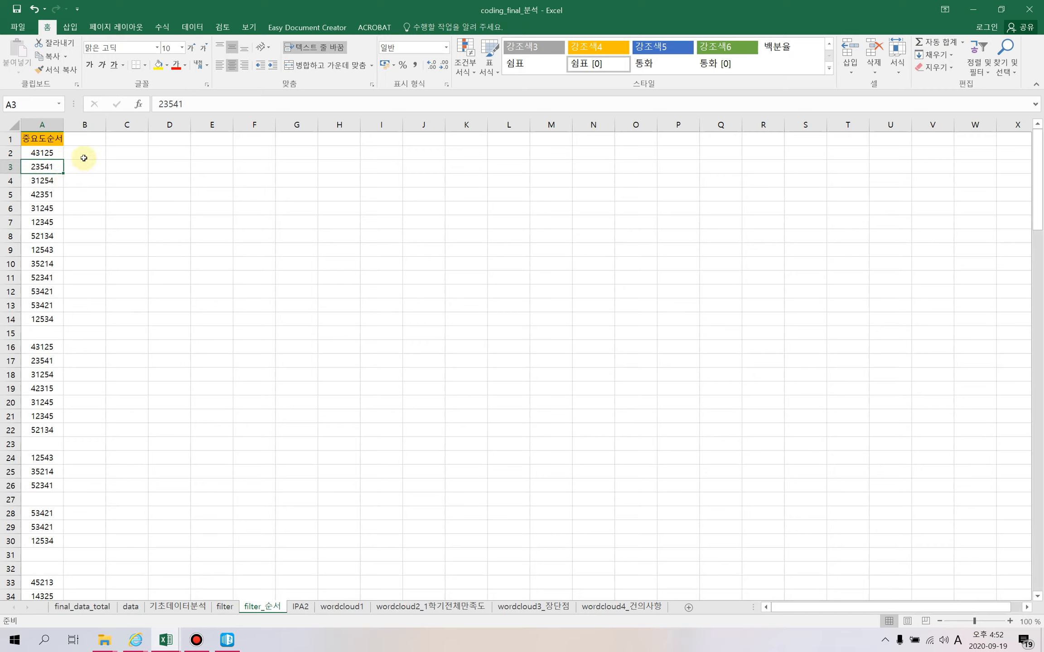
click(84, 154)
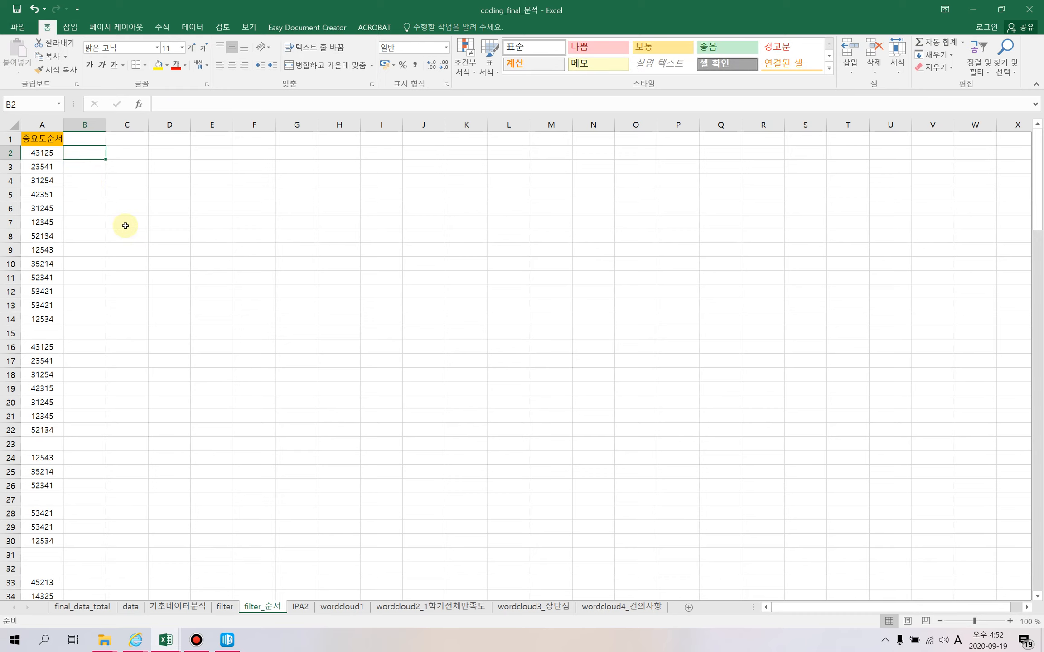
text(=)
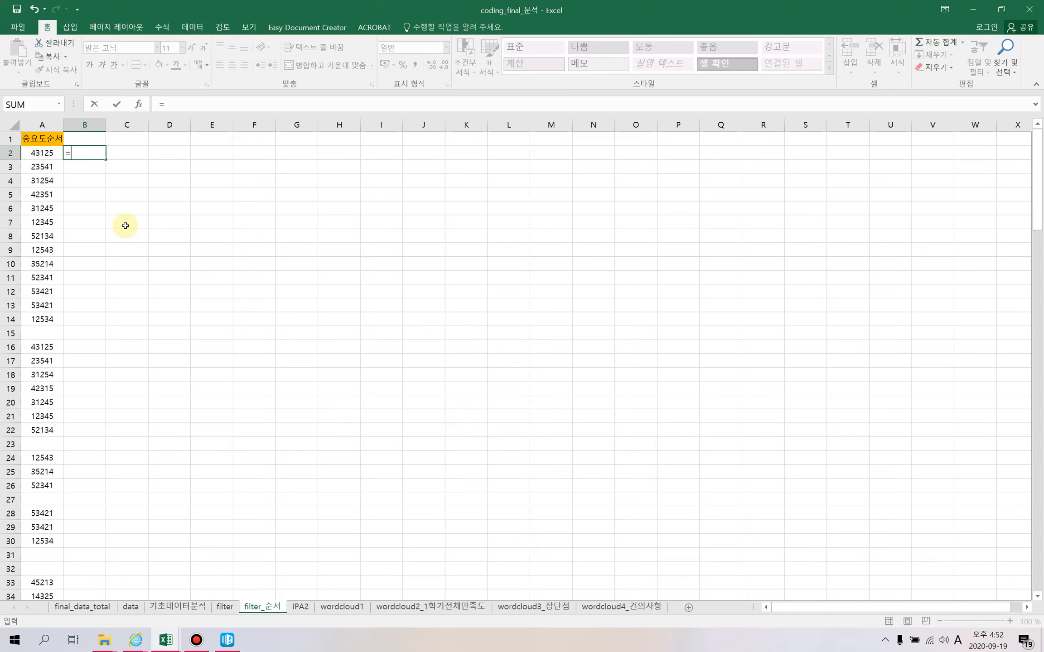
text(le)
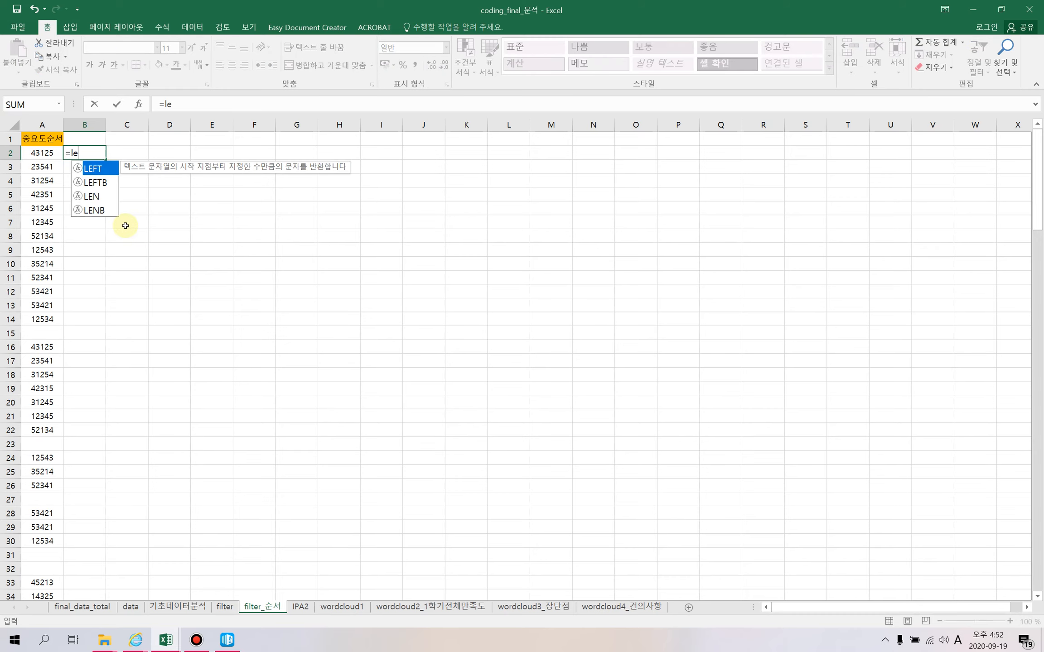
text(ft()
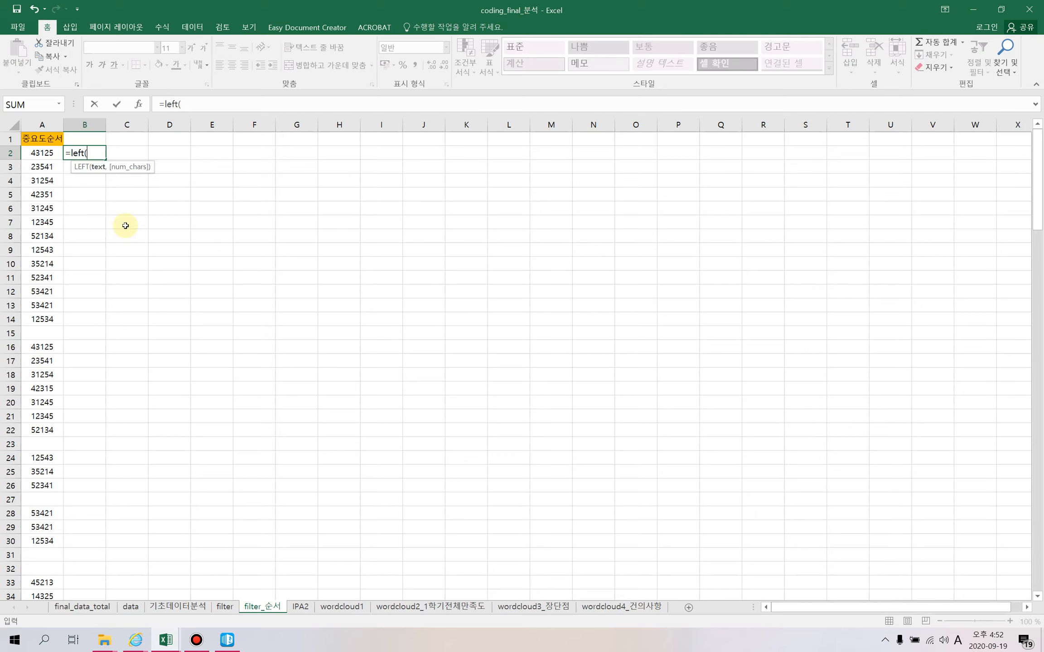
click(46, 152)
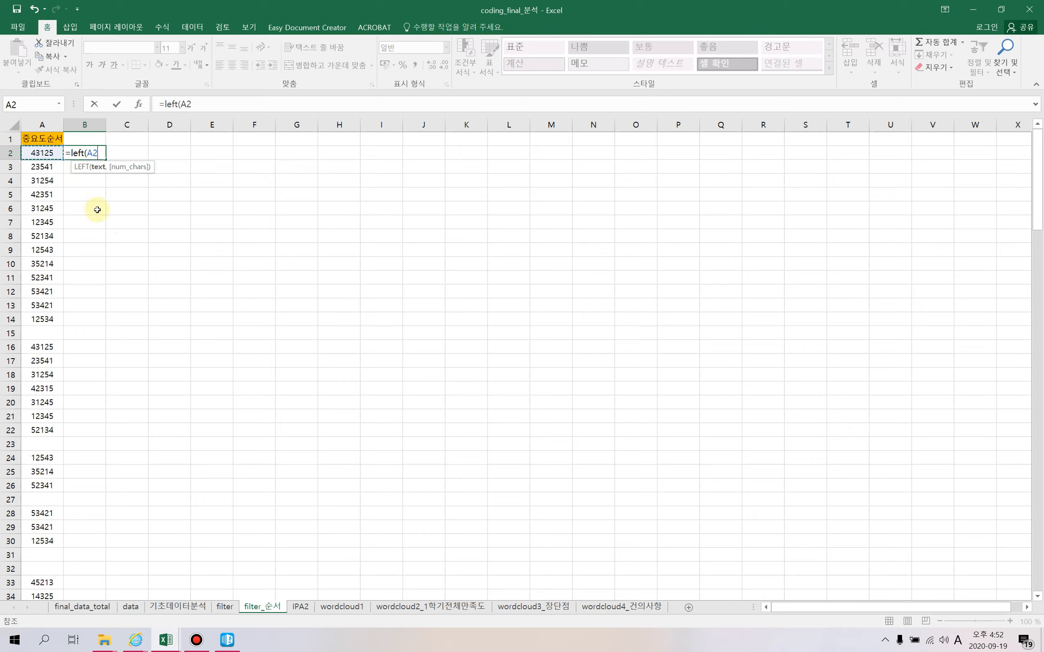
text(,1)
key(ctrl+Return)
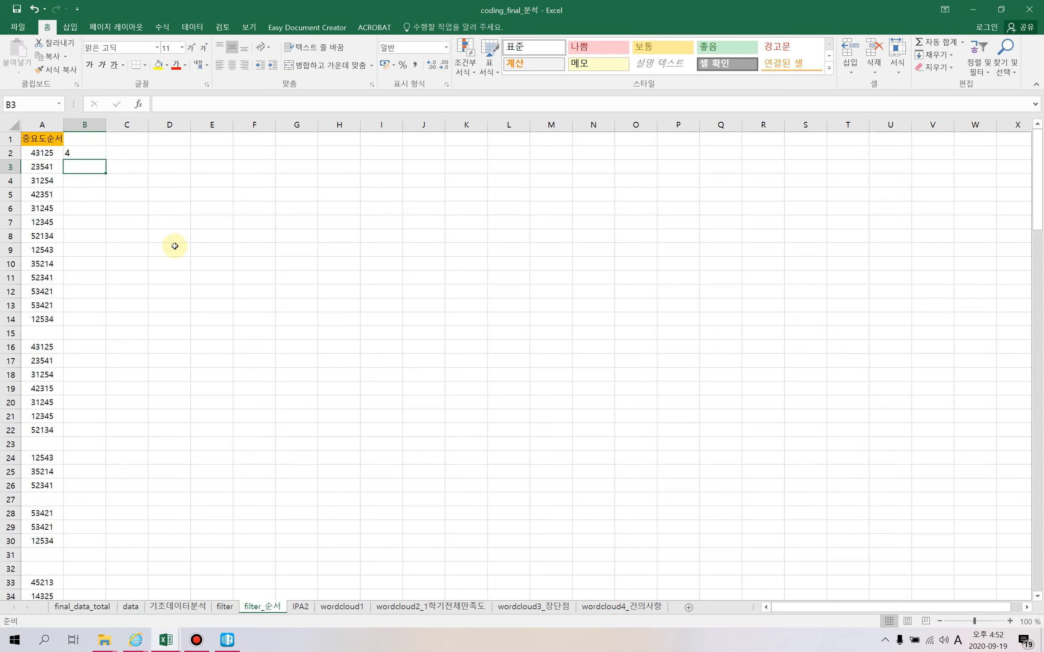
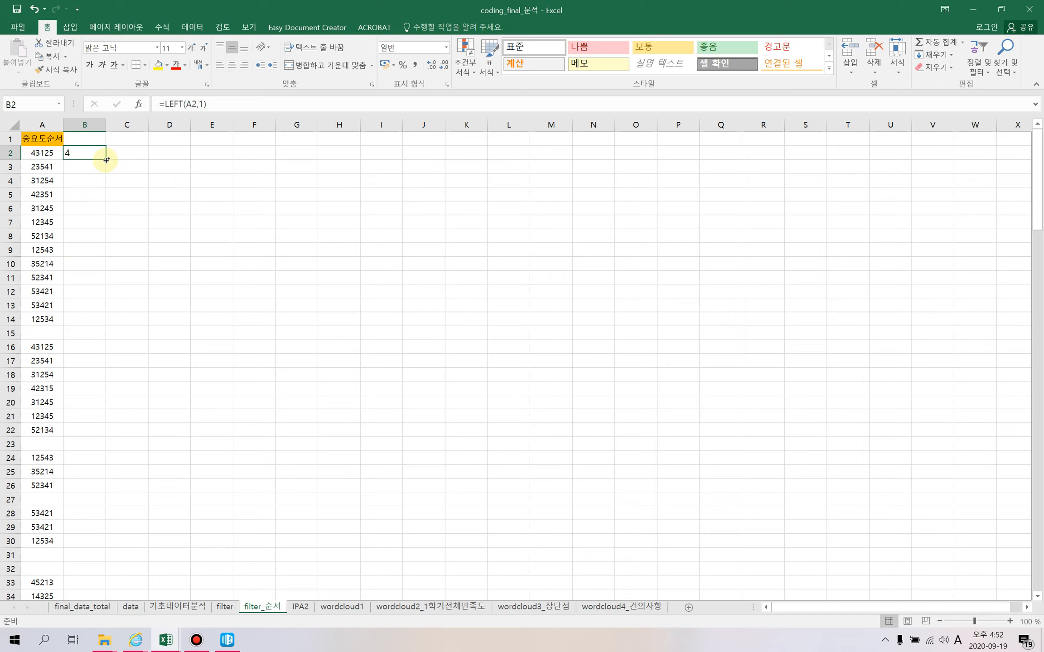
- Fill the LEFT formula from B2 down column B to row 145
double_click(106, 160)
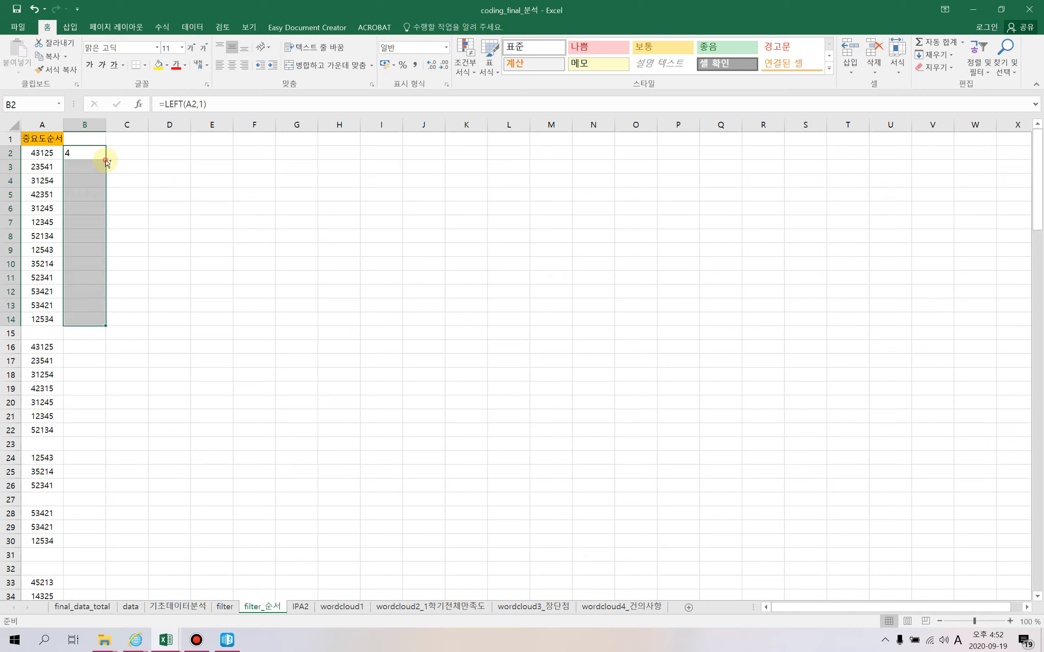
click(90, 322)
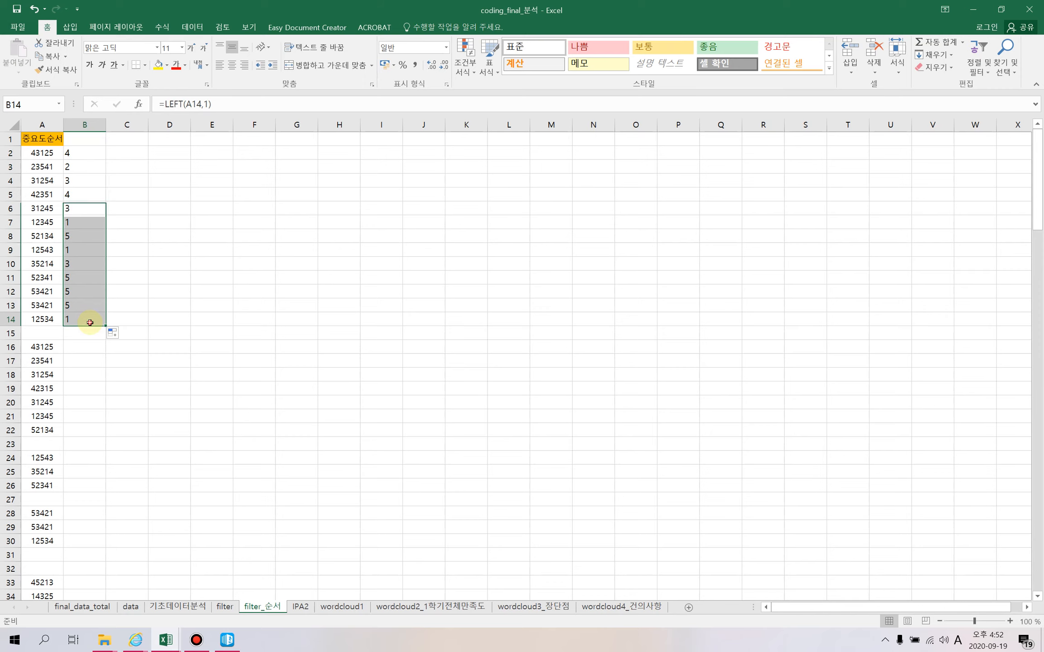
drag(107, 324, 88, 517)
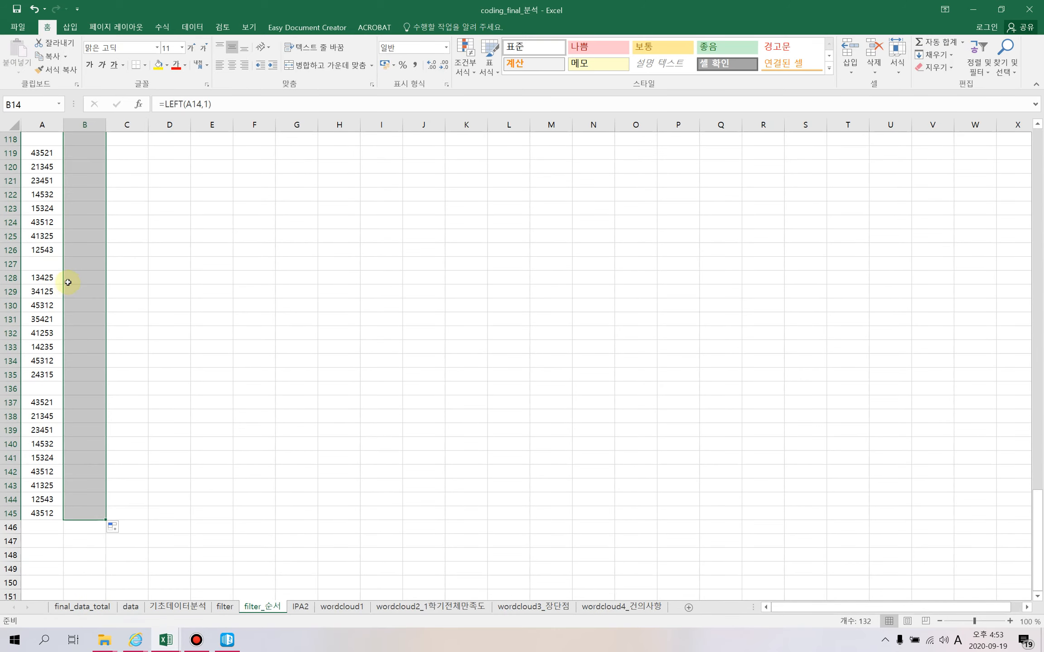
scroll(129, 262, up, 8)
scroll(136, 256, up, 7)
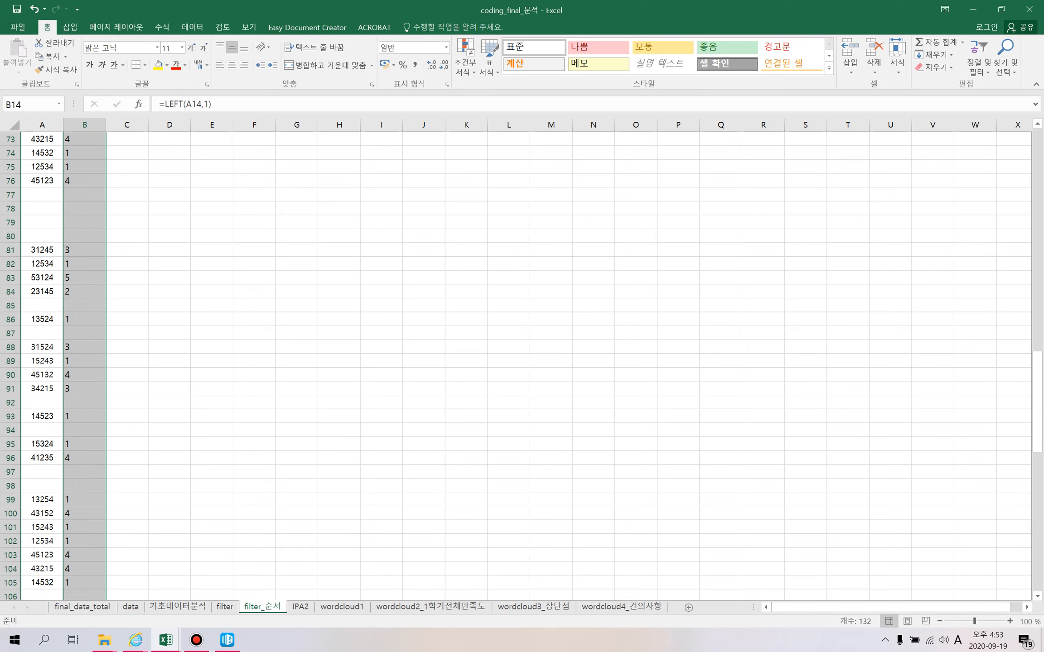
drag(1037, 421, 1039, 160)
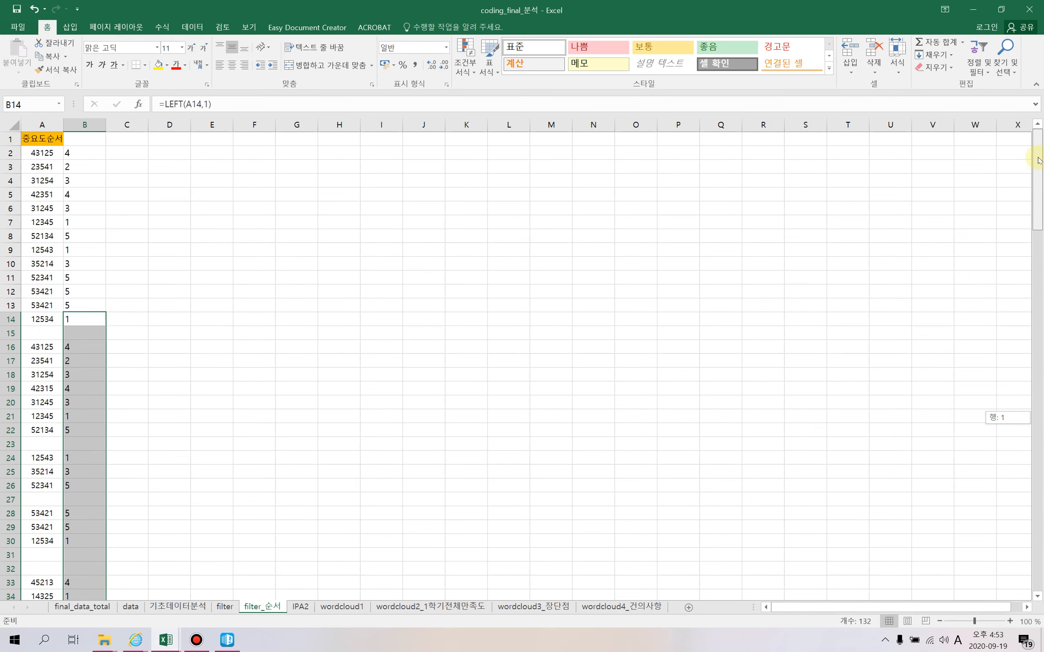
- Copy the 중요도순서 header from A1 into B1
click(57, 144)
drag(63, 145, 89, 149)
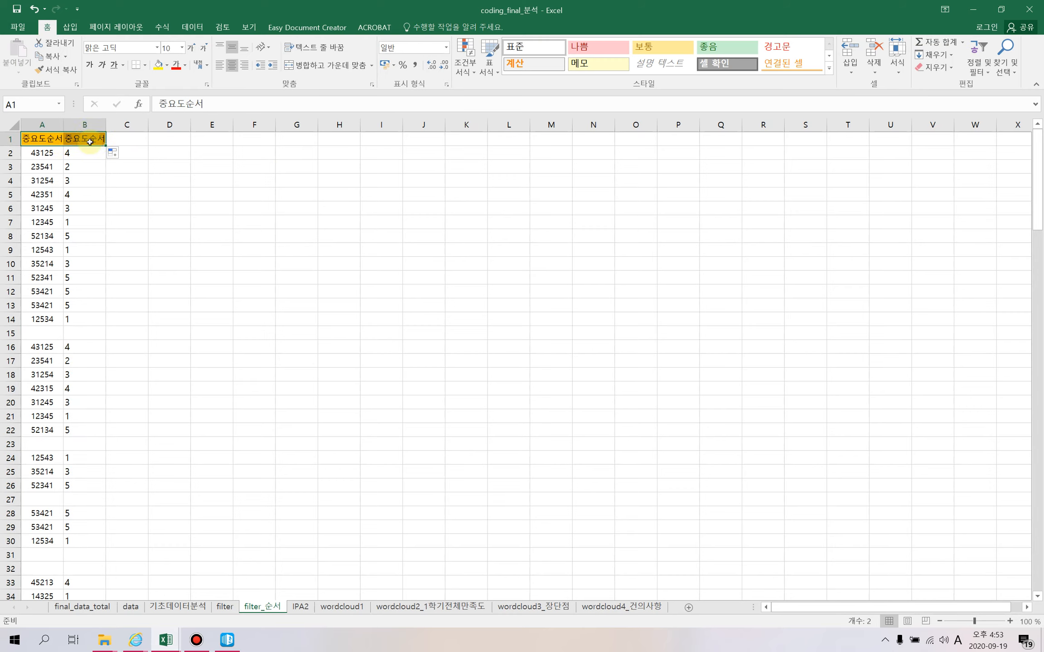
click(90, 208)
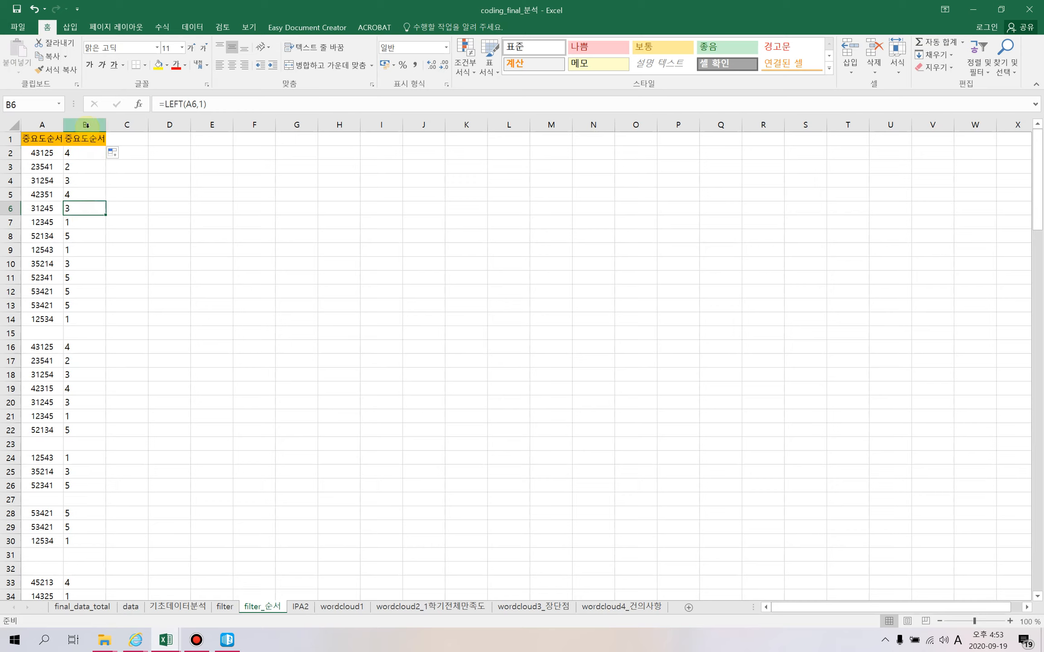
- Copy column B and paste it as values only into column D
click(82, 153)
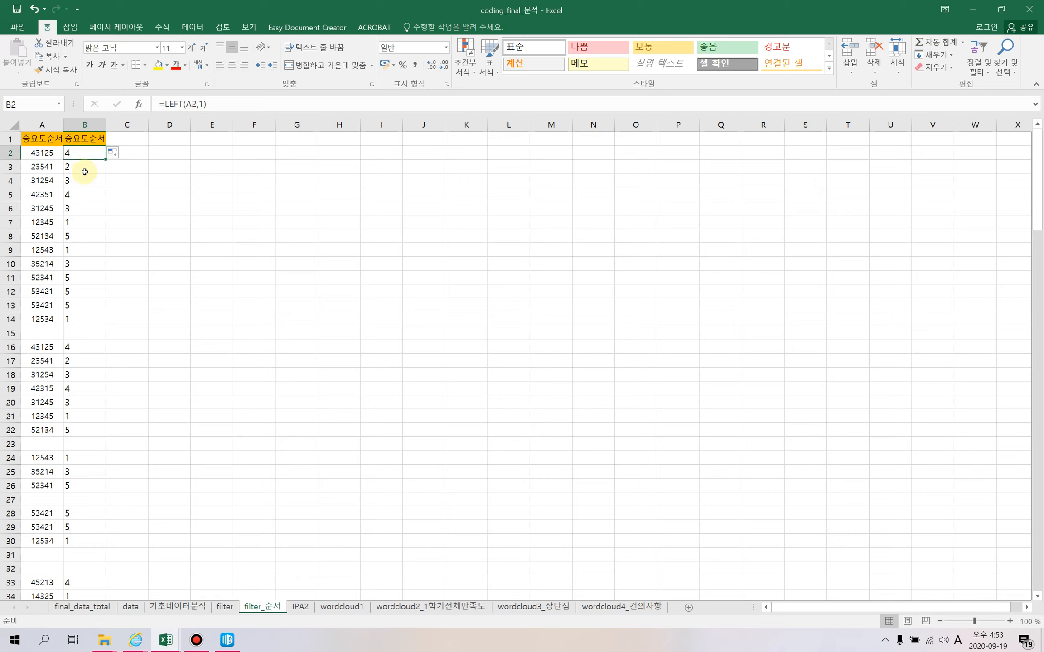
click(84, 194)
click(84, 152)
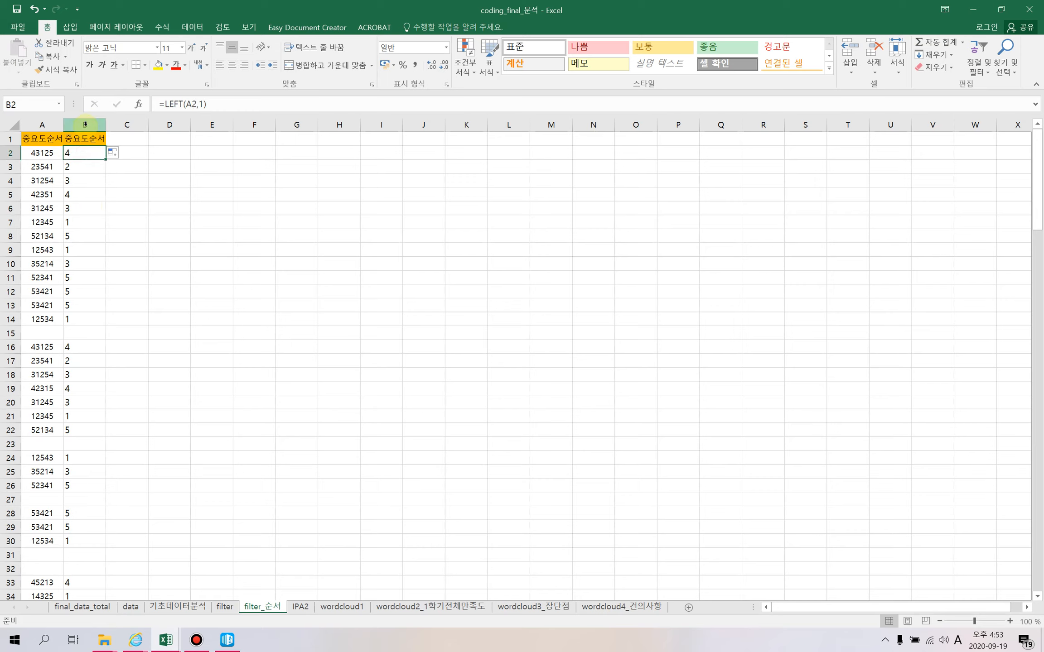
click(85, 124)
right_click(85, 124)
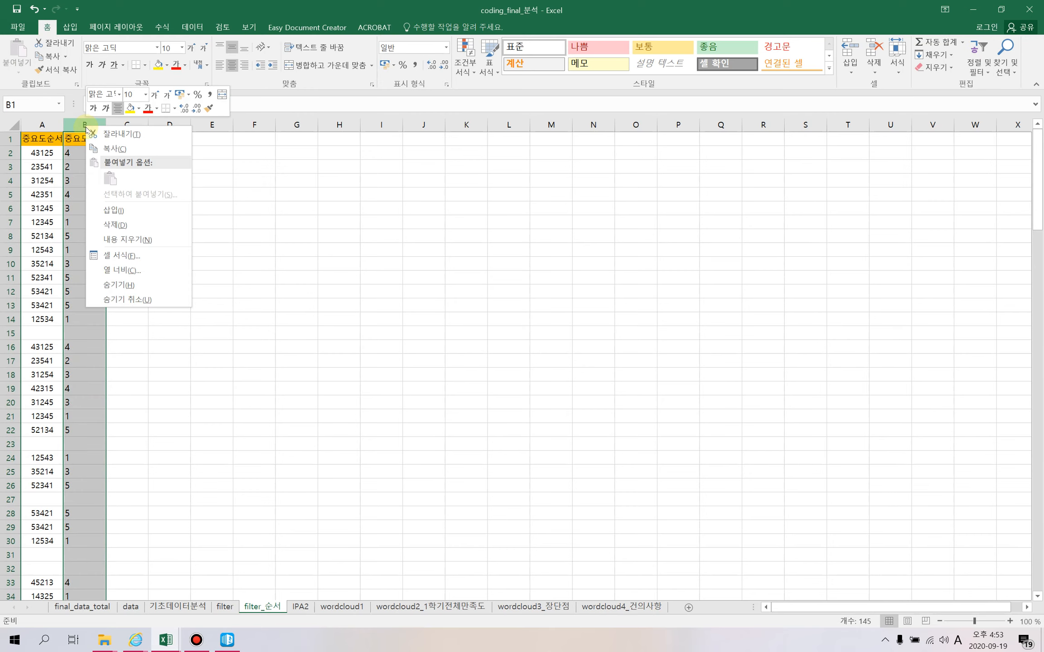
click(117, 149)
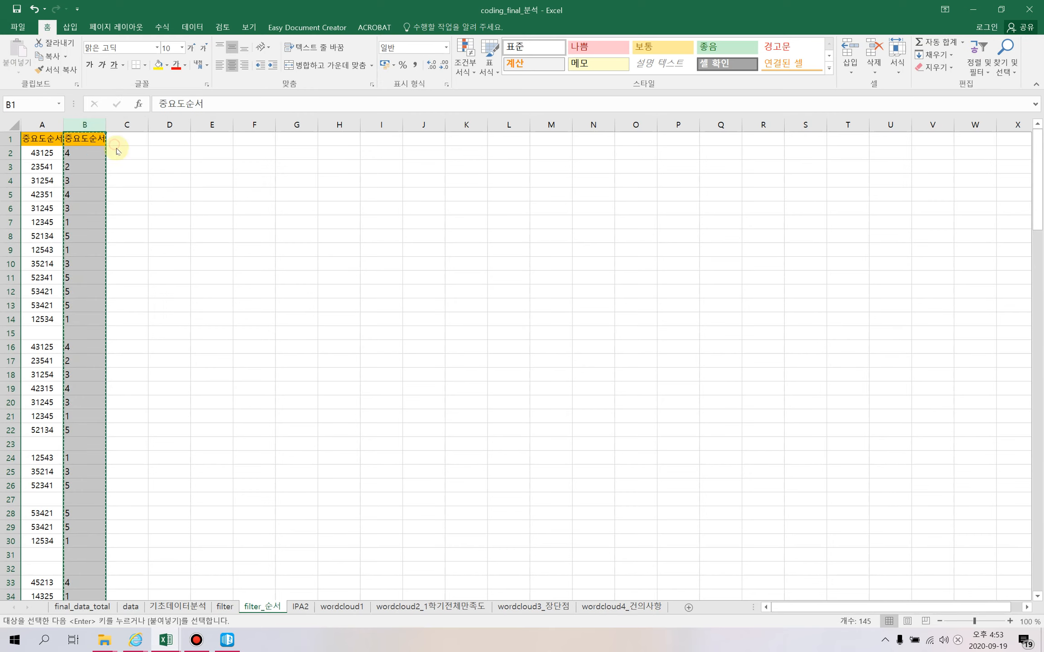
right_click(169, 126)
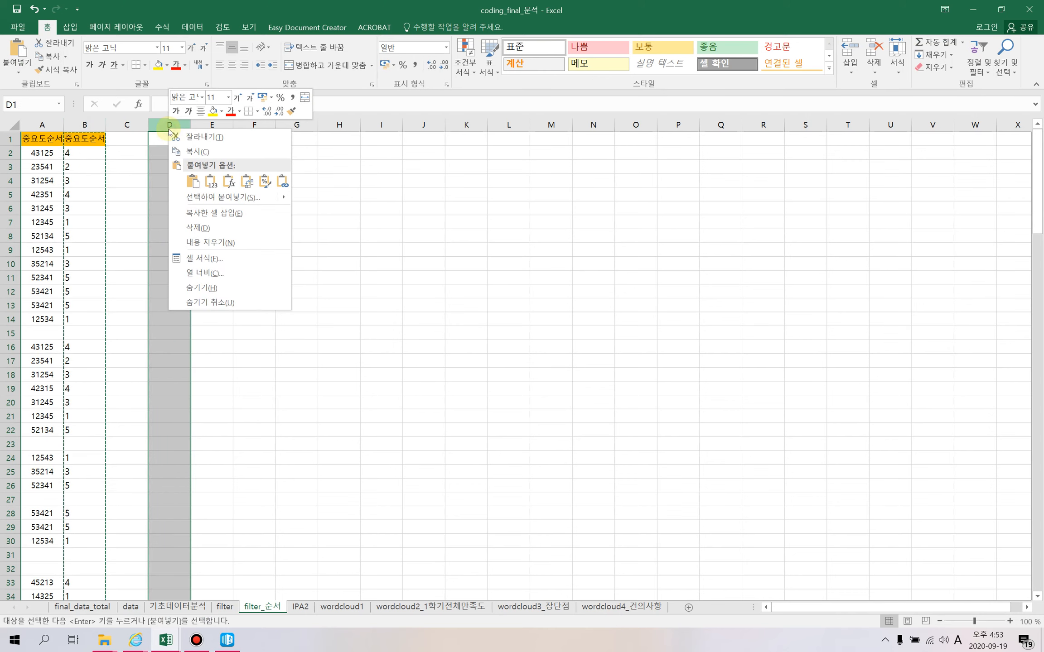
click(211, 182)
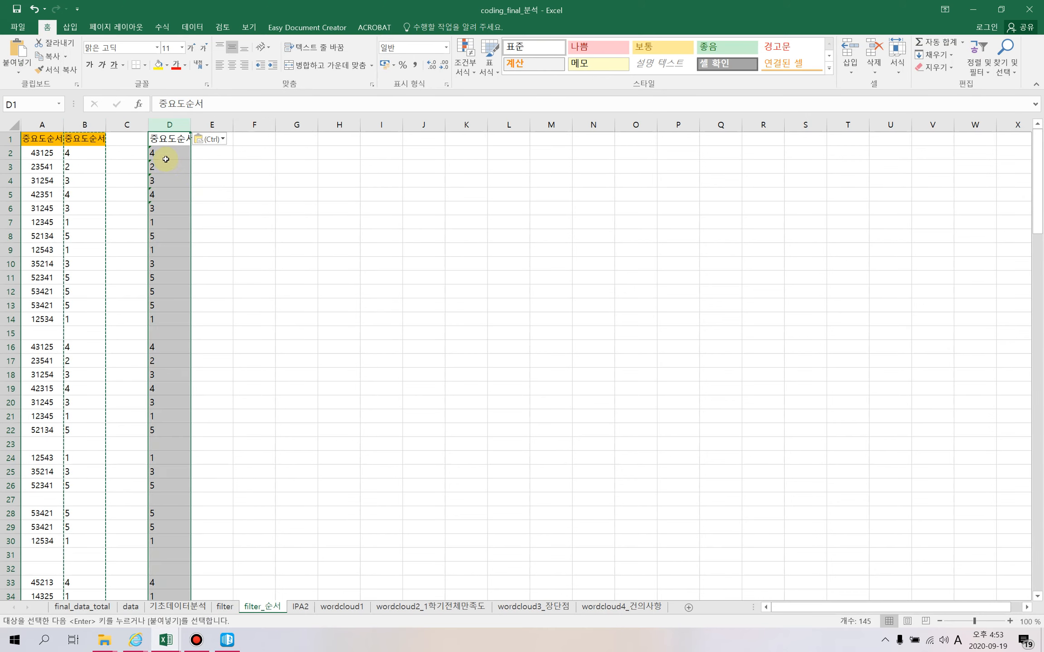
click(167, 157)
key(Escape)
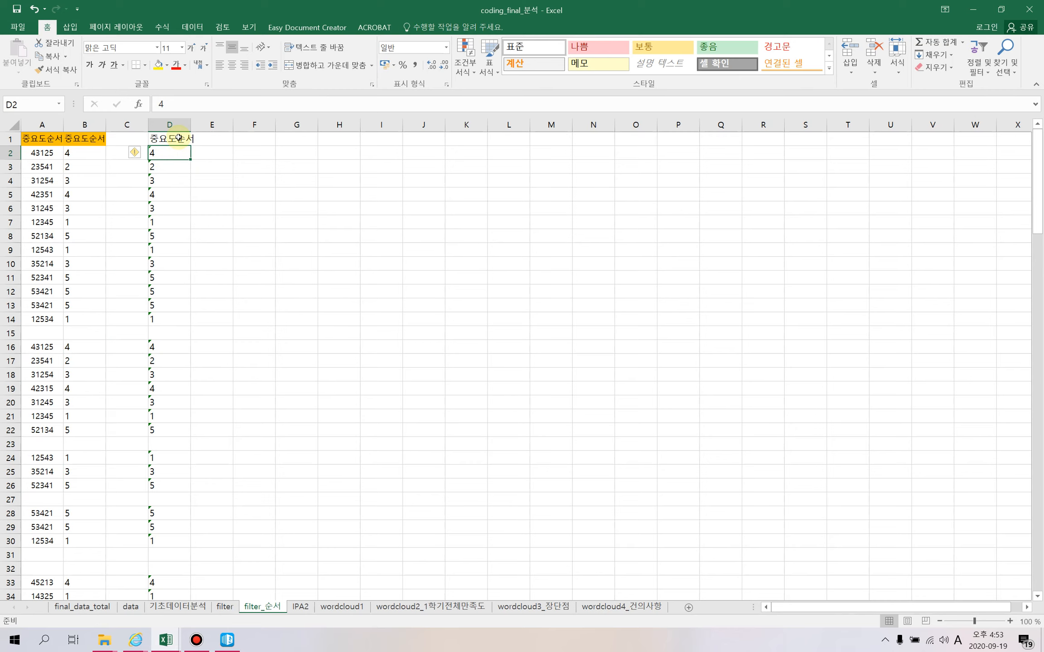
- Create a pivot table from D1:D145 on the existing worksheet at cell F4 of filter_순서
click(72, 27)
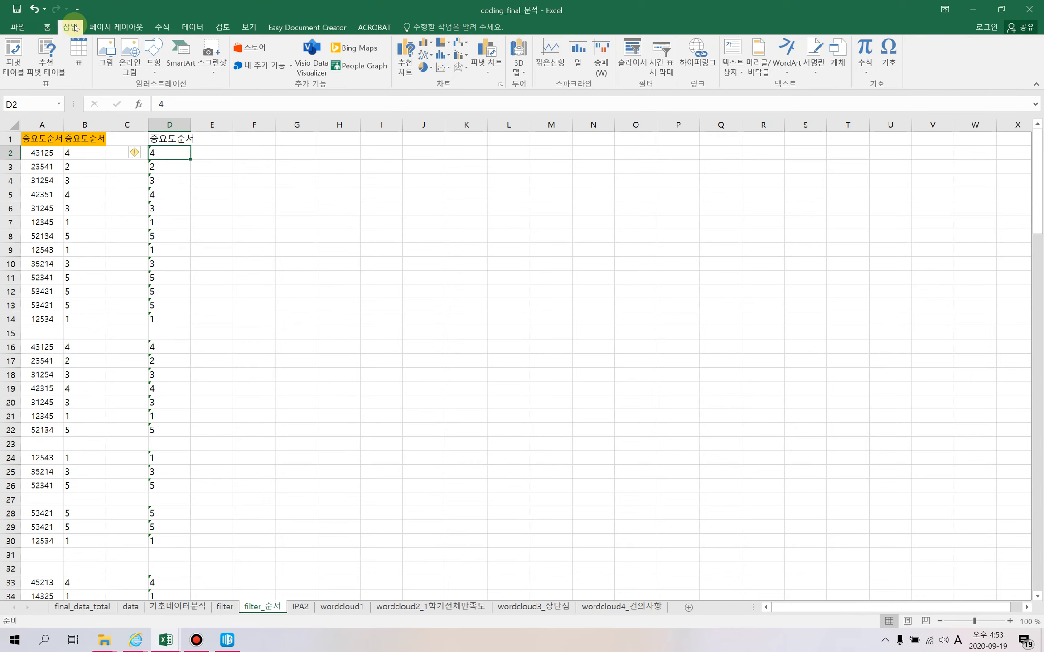
click(13, 57)
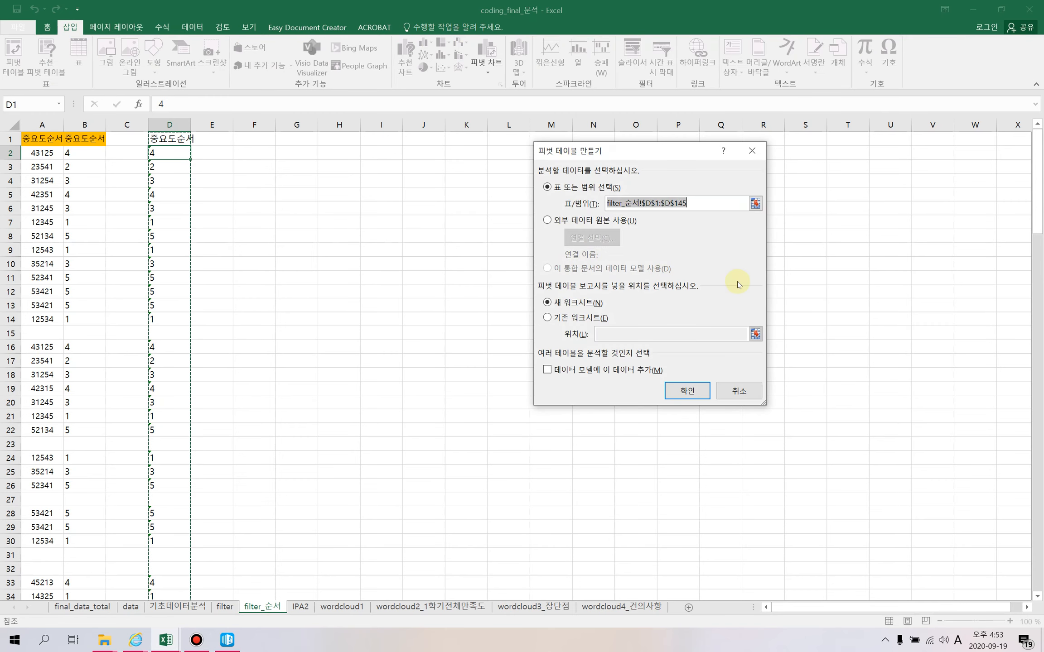
click(582, 318)
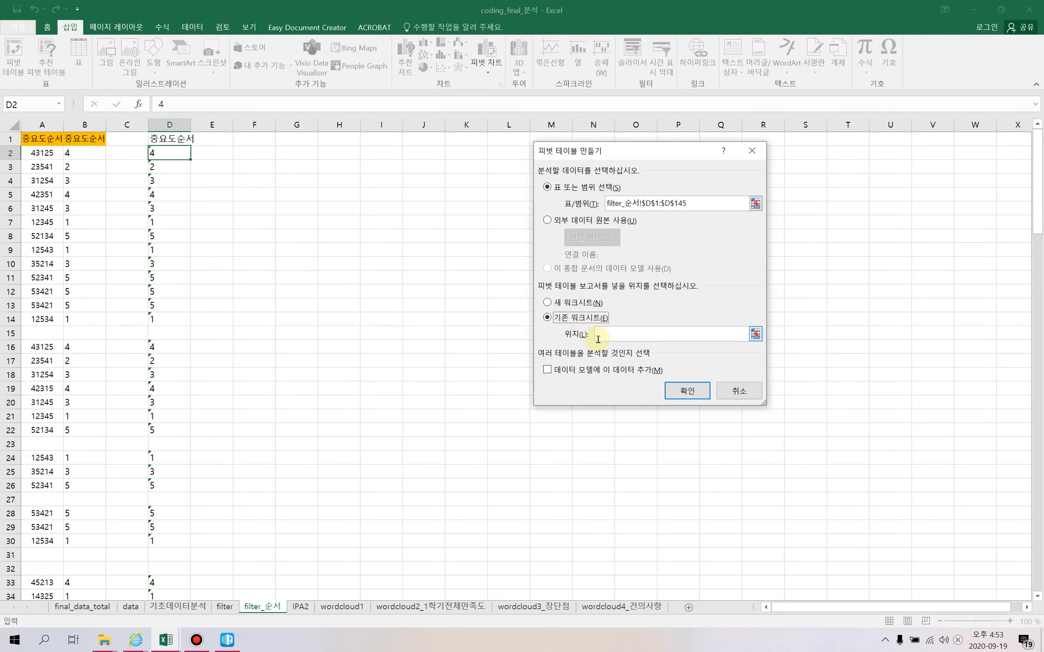
click(249, 180)
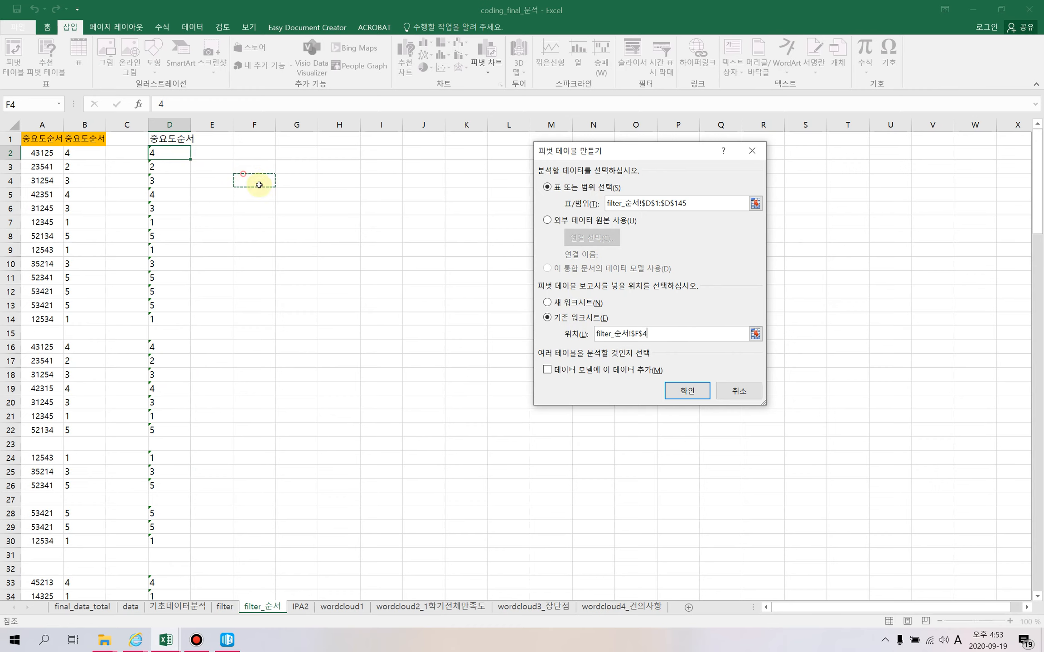
key(Return)
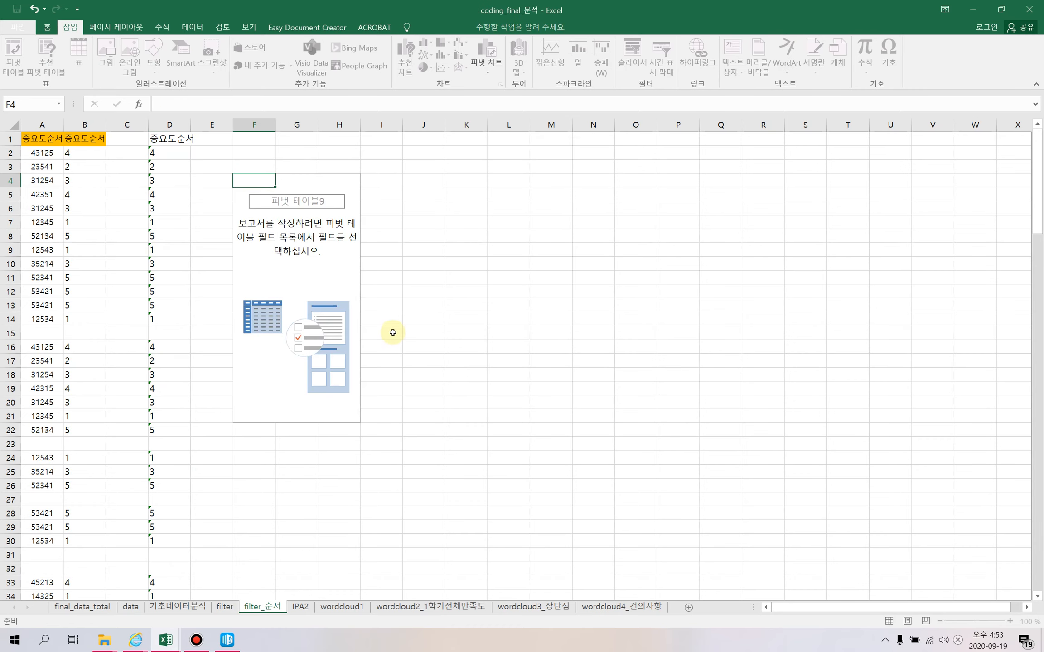
- Set up the pivot table at F4 with 중요도순서 as its rows and the count of 중요도순서 as its values
click(297, 222)
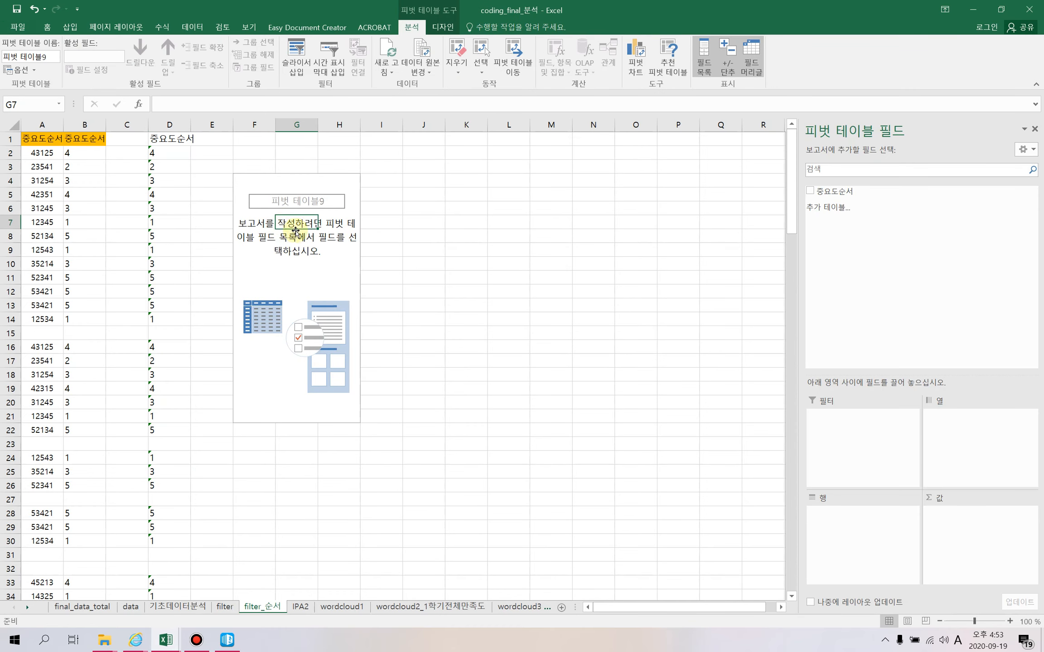
drag(830, 195, 848, 524)
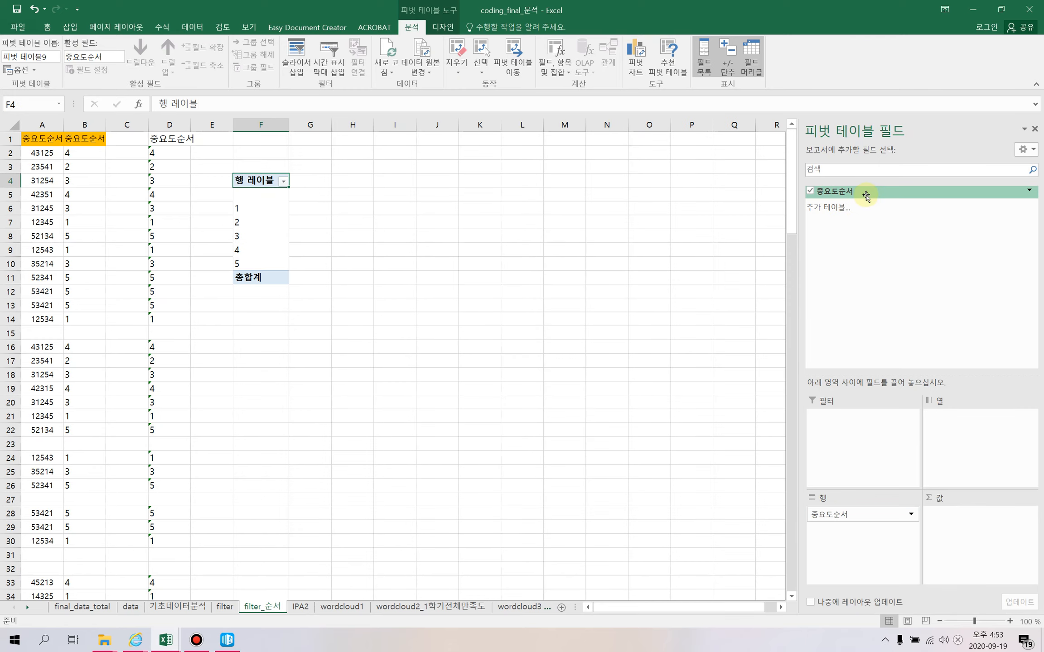
drag(865, 194, 938, 521)
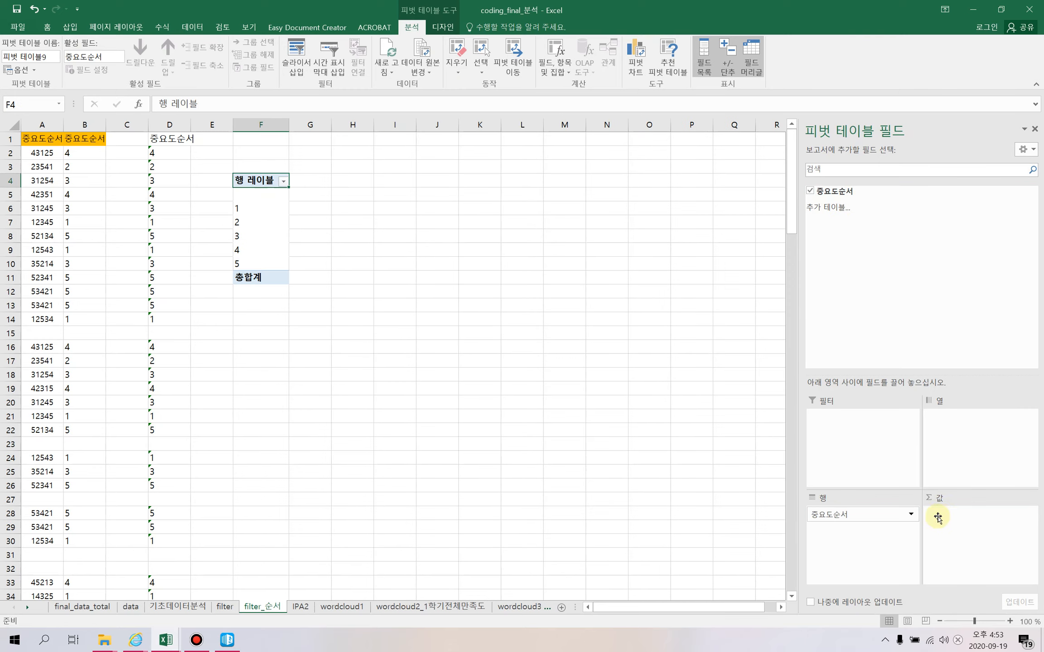
click(352, 277)
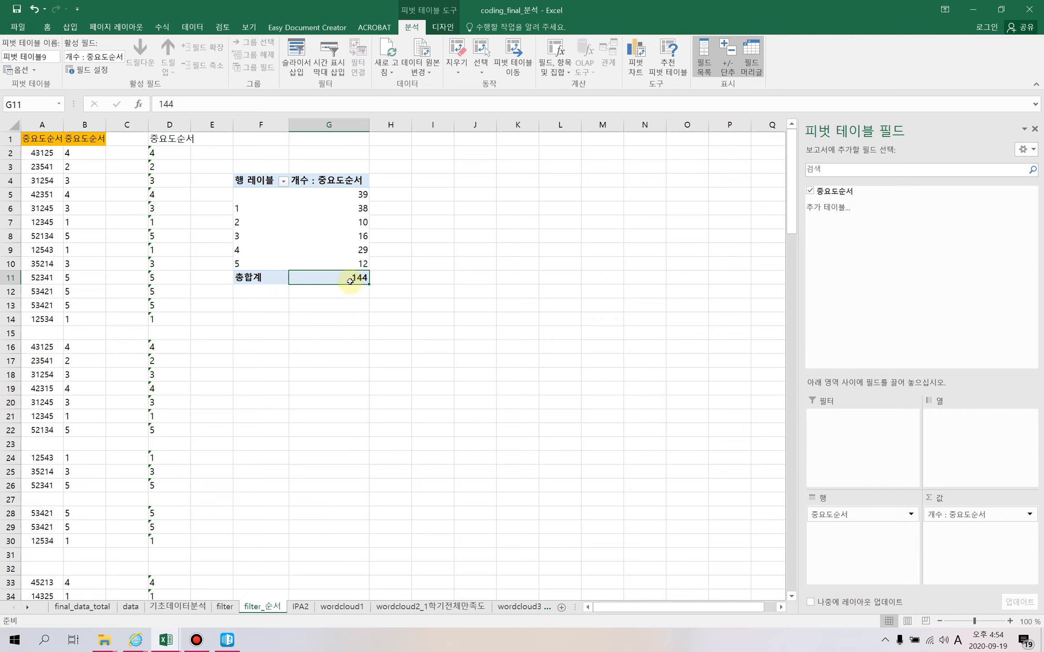
mouse_move(351, 281)
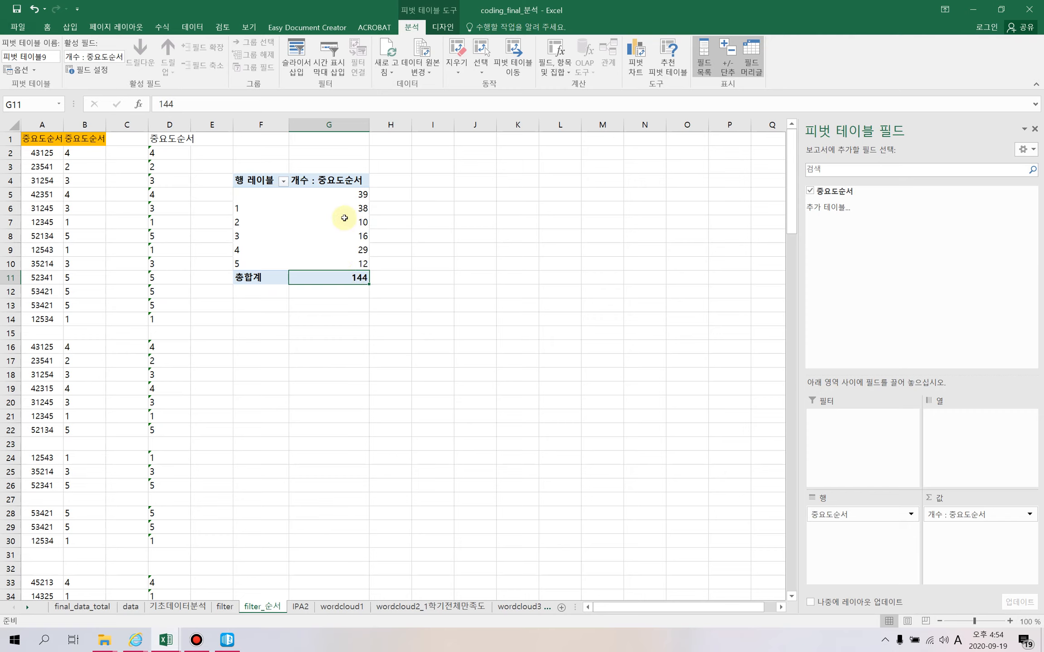
mouse_move(348, 208)
drag(348, 209, 352, 262)
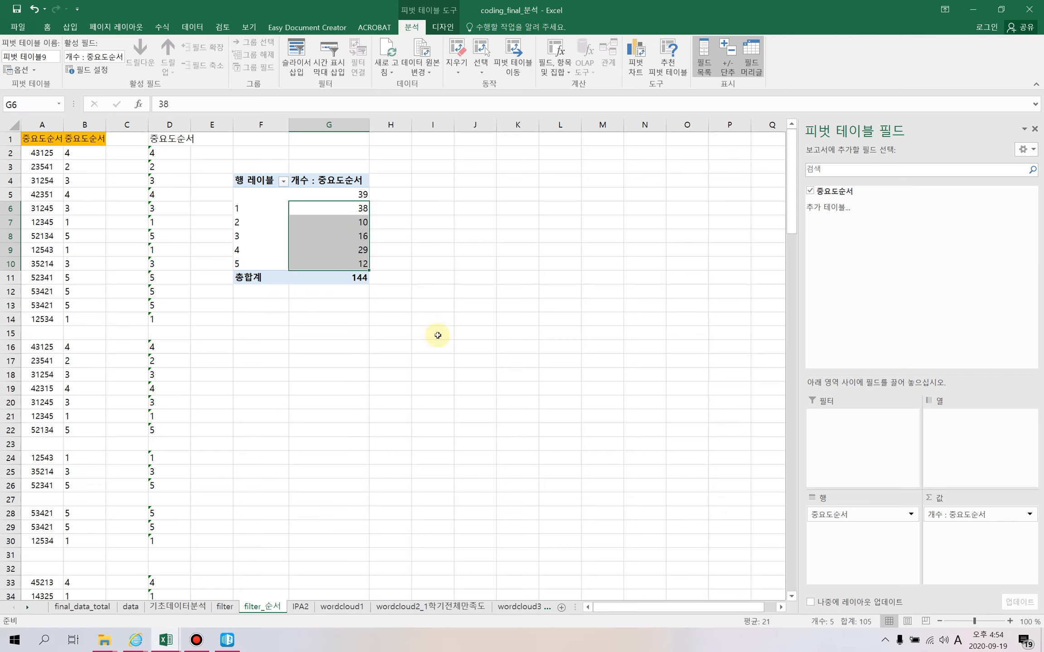
- Copy the item names and counts in B12:C16 from filter_순서 of coding_final_연구방법론 and paste them at G18 of filter_순서 in coding_final_분석
click(175, 642)
click(305, 589)
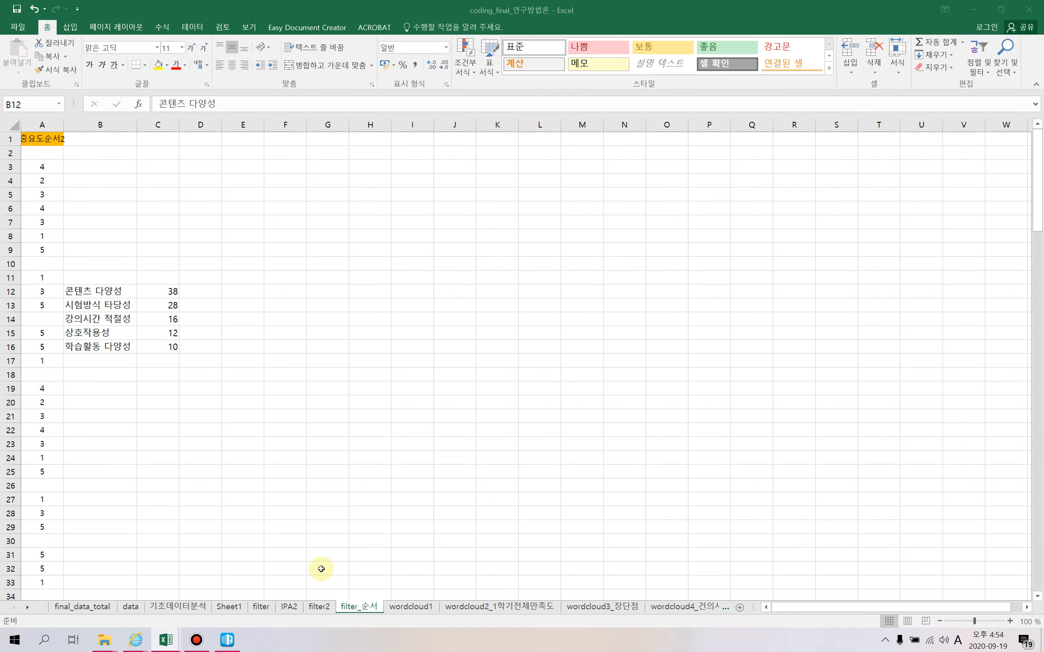
drag(96, 290, 151, 350)
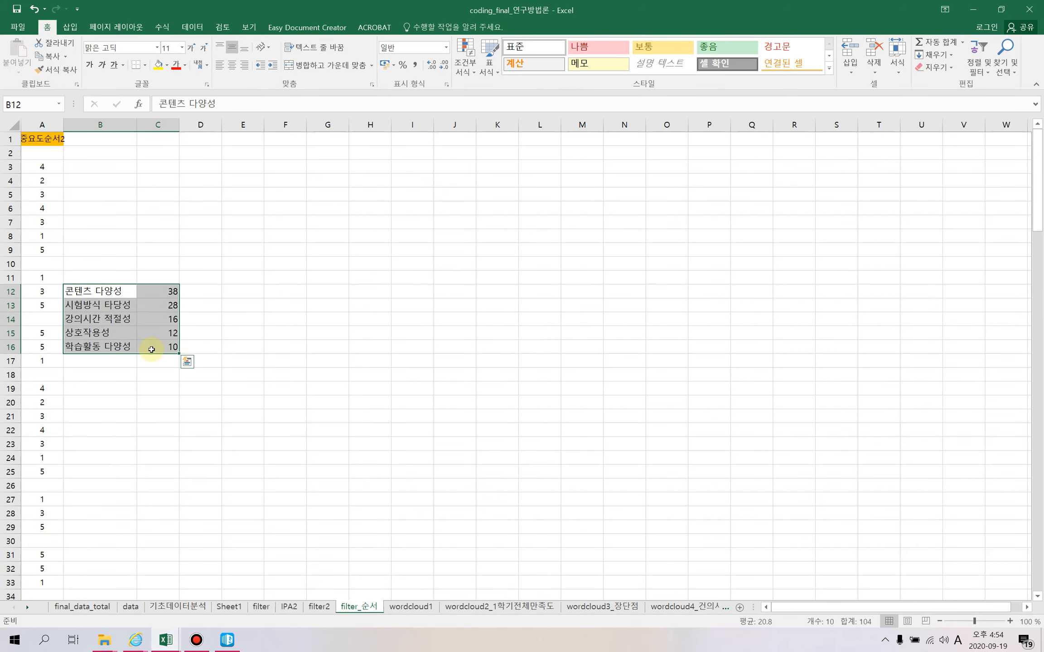
key(ctrl+c)
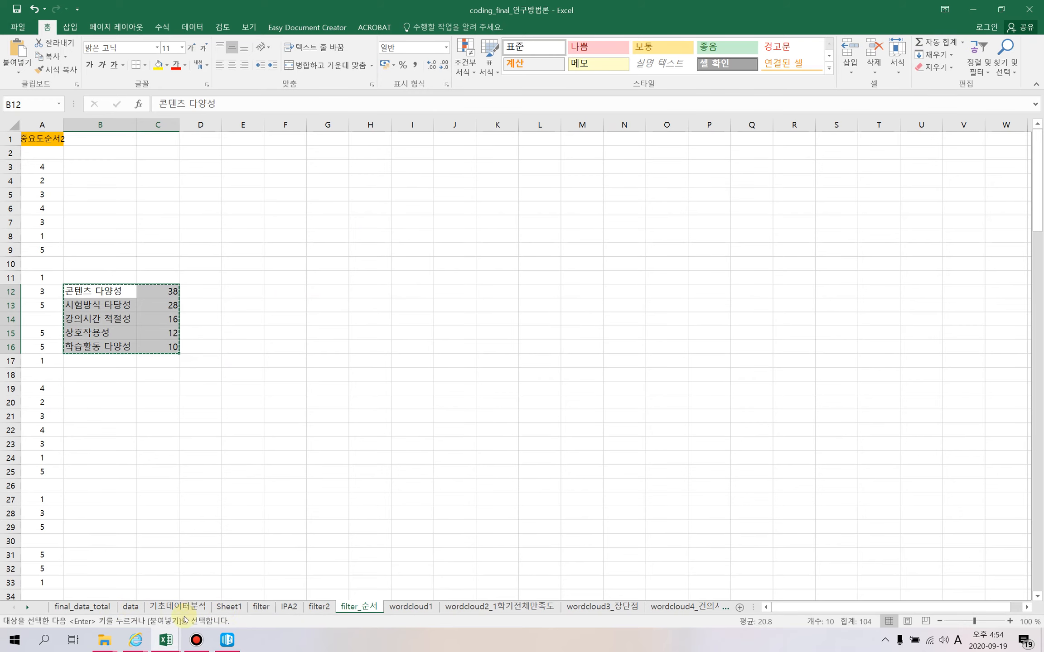
mouse_move(165, 640)
click(89, 584)
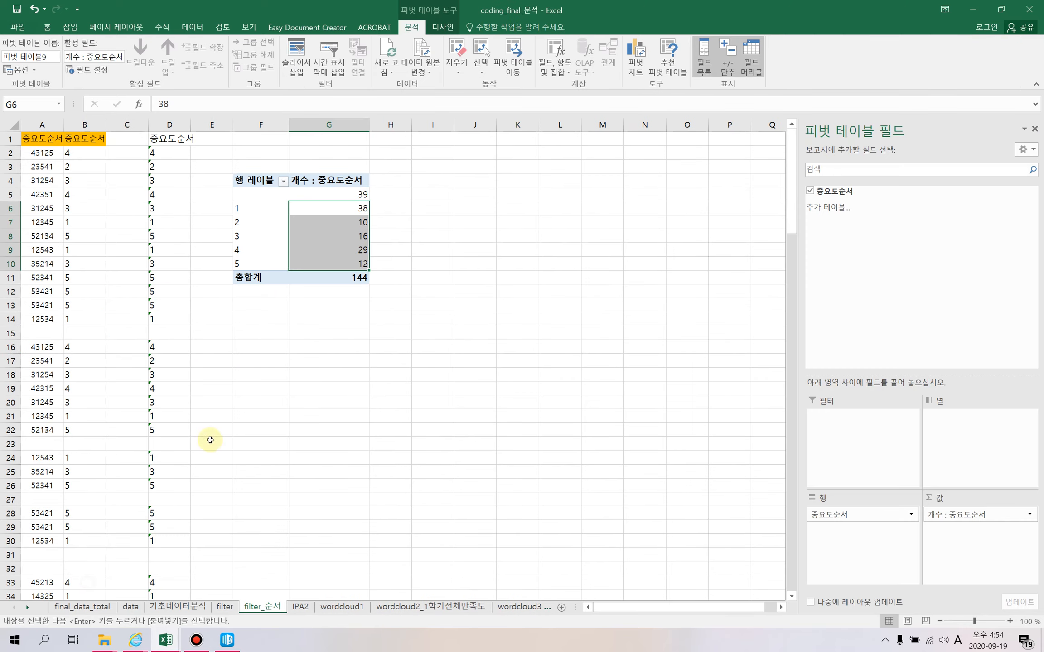
click(315, 374)
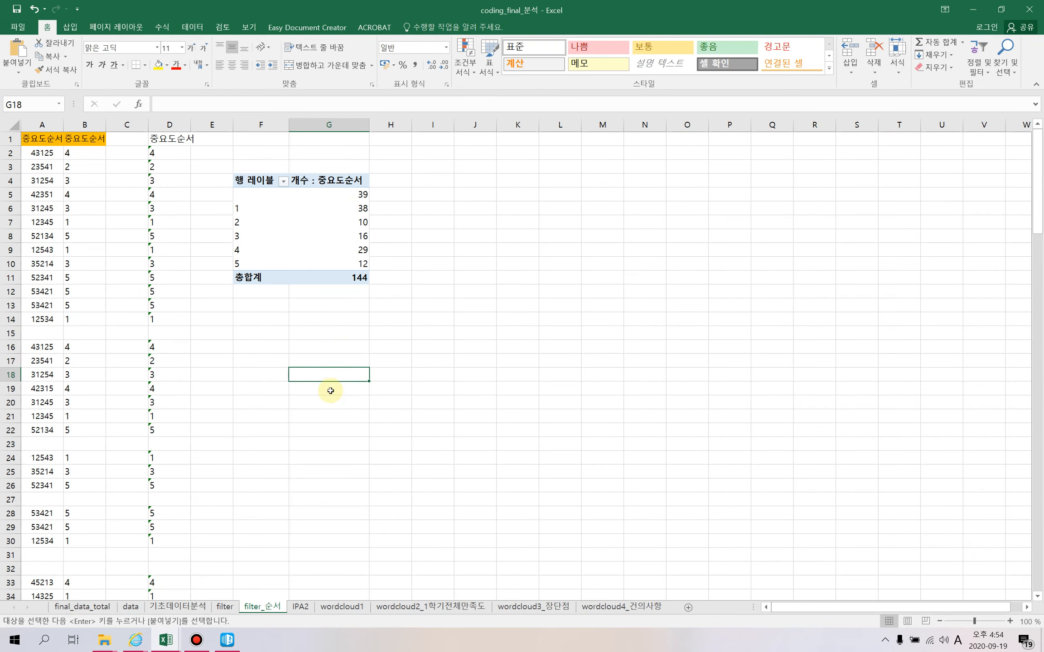
key(ctrl+v)
- Create a 2D pie chart from G18:H22, and place it beside the pivot table, narrower and slightly taller, spanning about columns J to N
drag(361, 373, 395, 429)
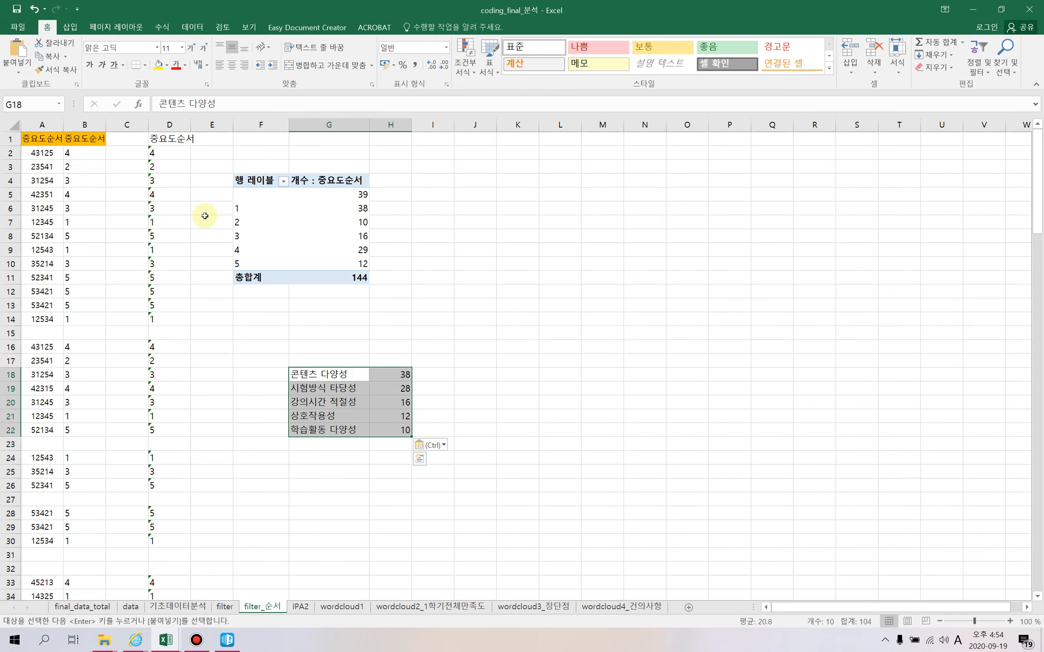
click(70, 28)
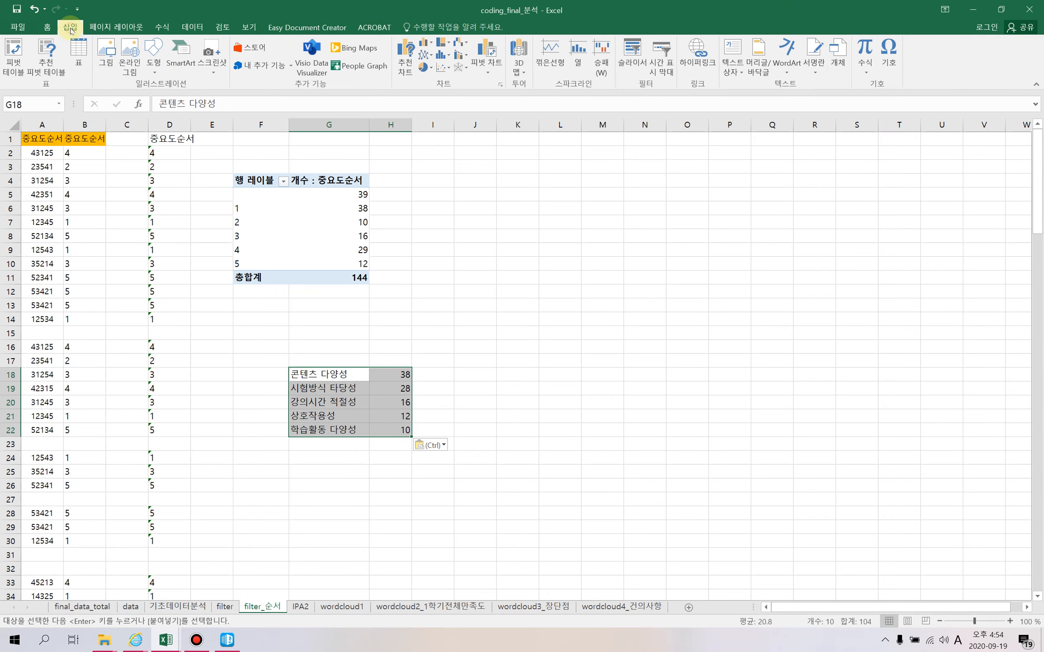
click(431, 68)
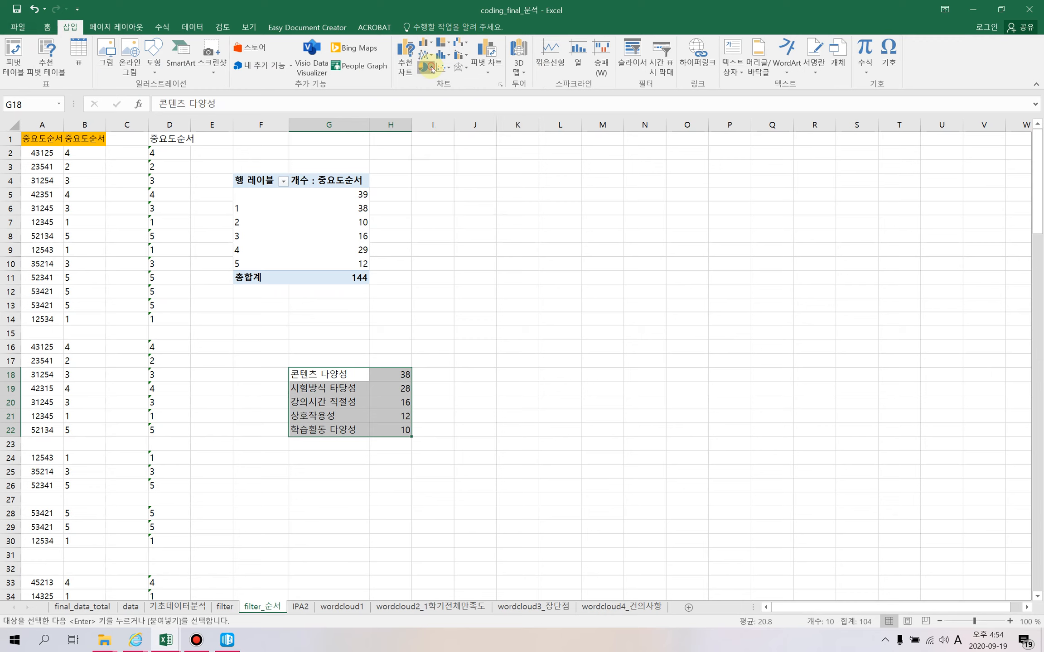
click(437, 108)
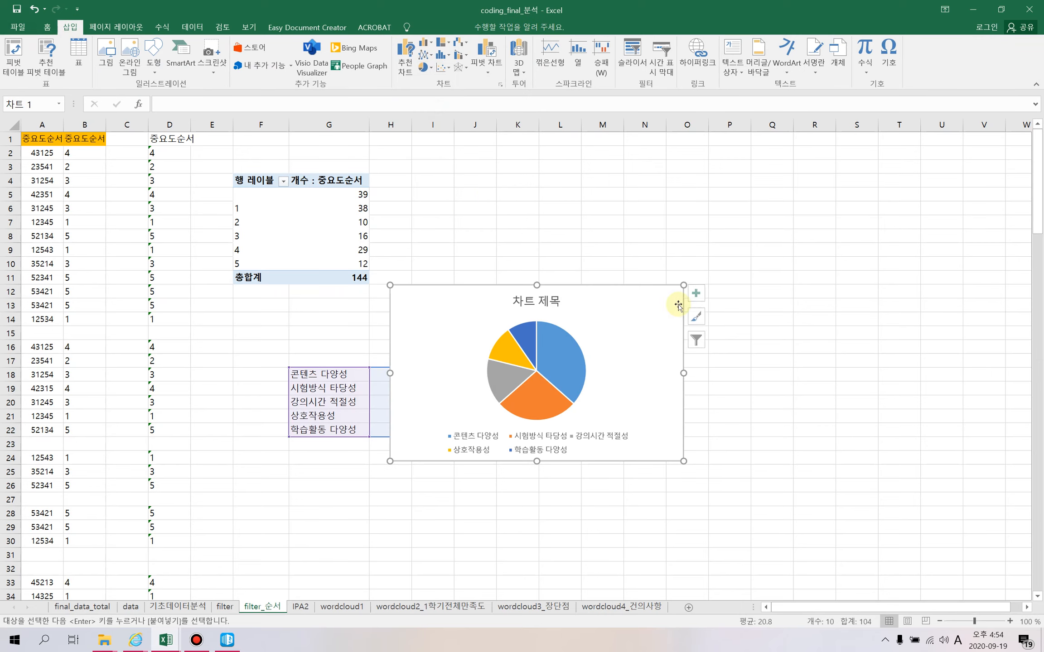
drag(619, 328, 708, 232)
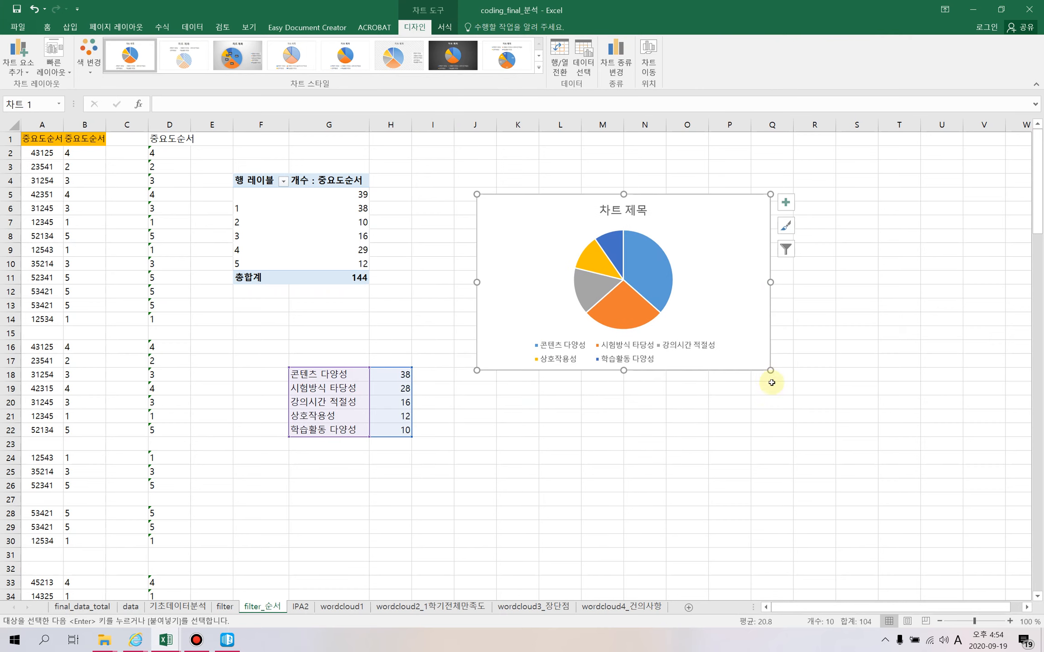
drag(770, 370, 694, 393)
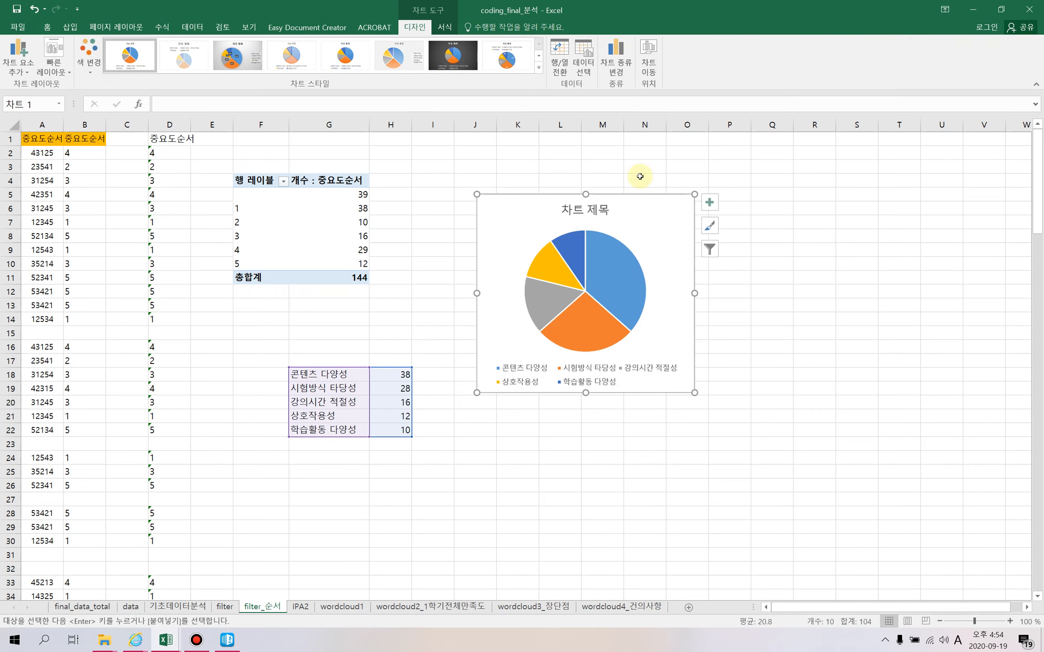
- Add data labels to the slices of the pie chart
click(613, 271)
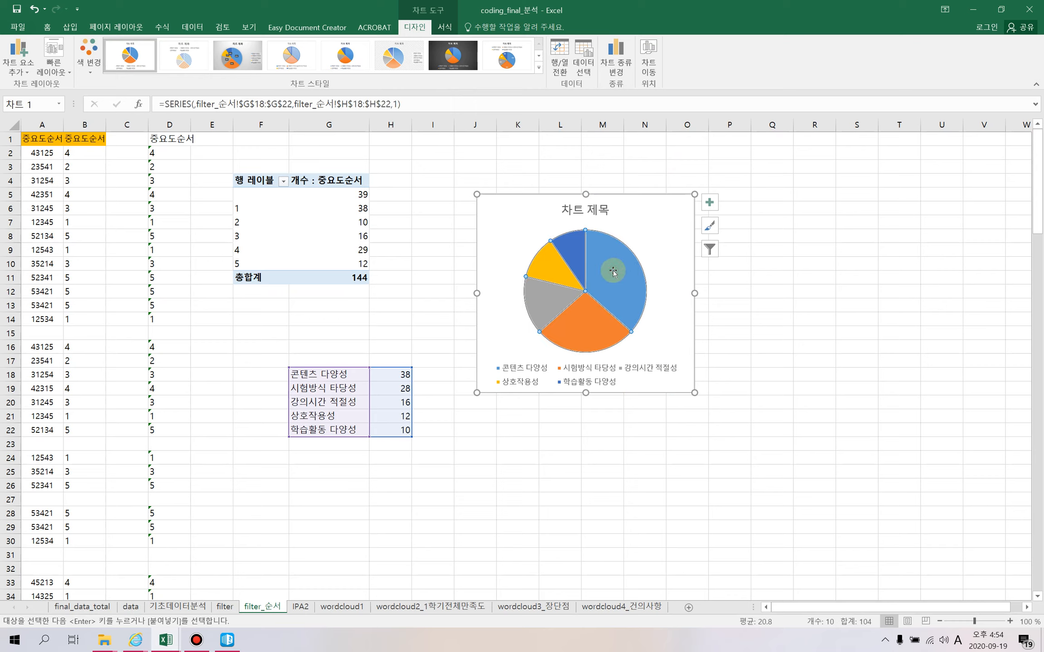
right_click(614, 273)
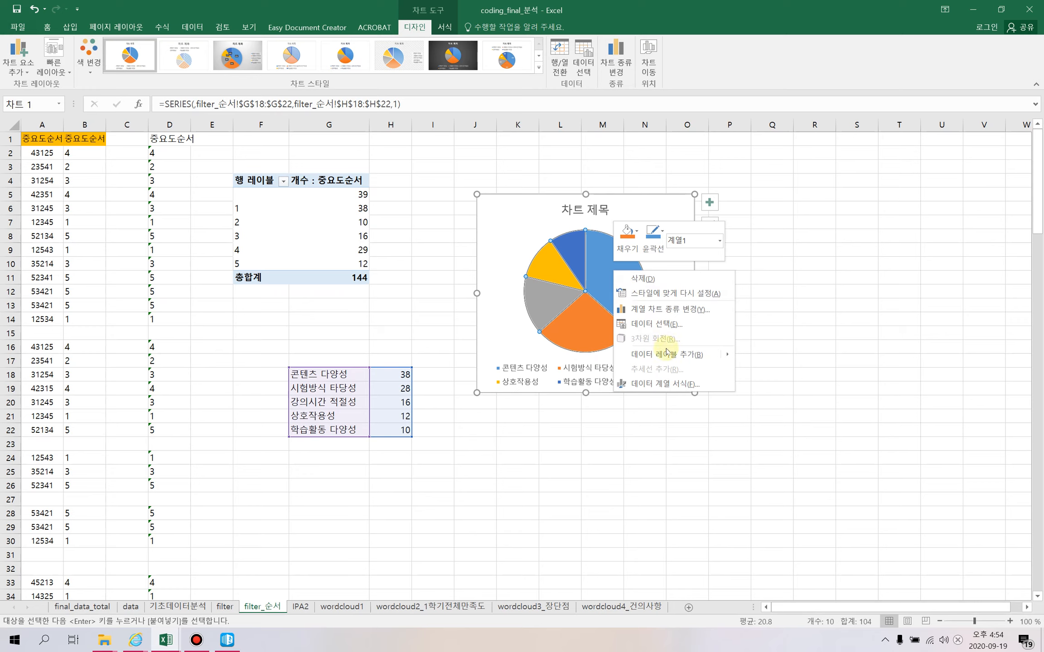
mouse_move(670, 355)
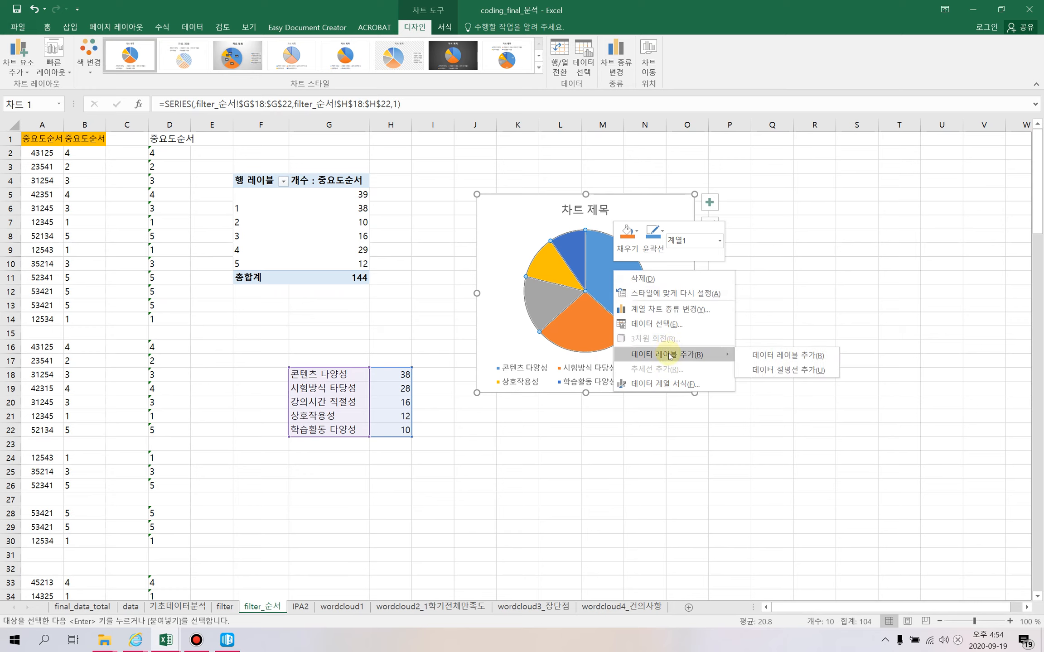
click(772, 356)
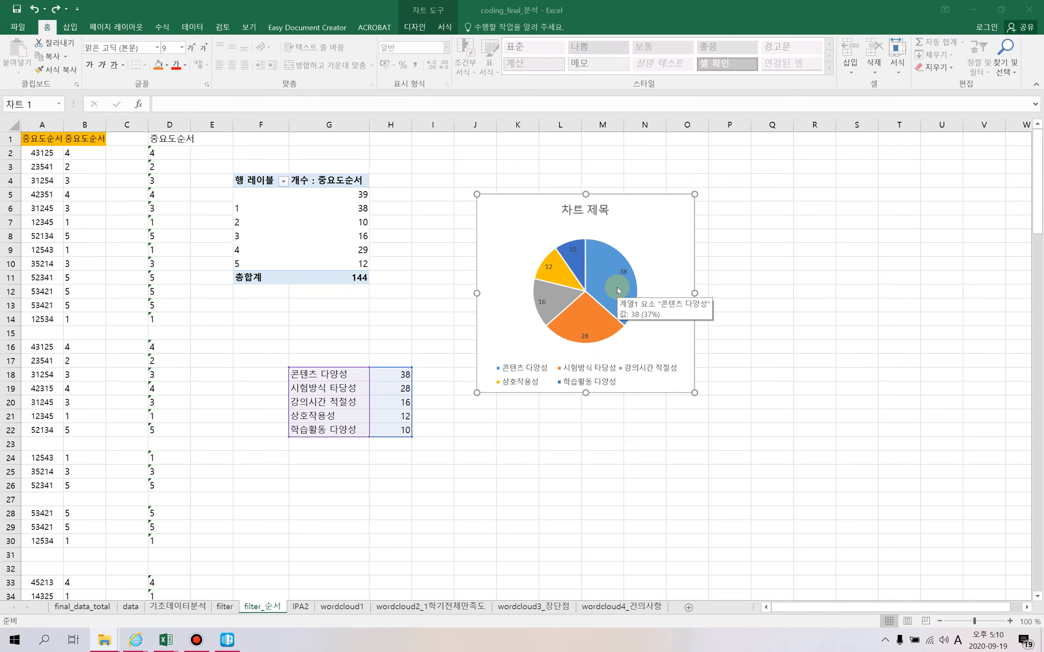
- Format the pie chart's data labels to show percentages instead of values, with the number format 0.0%
right_click(618, 290)
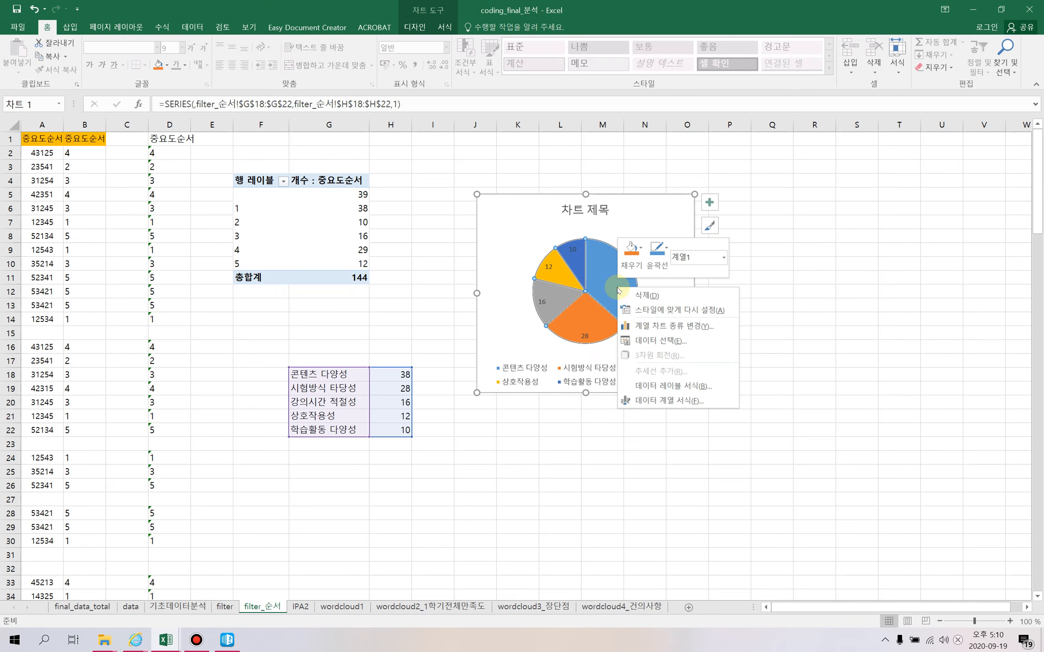
click(678, 387)
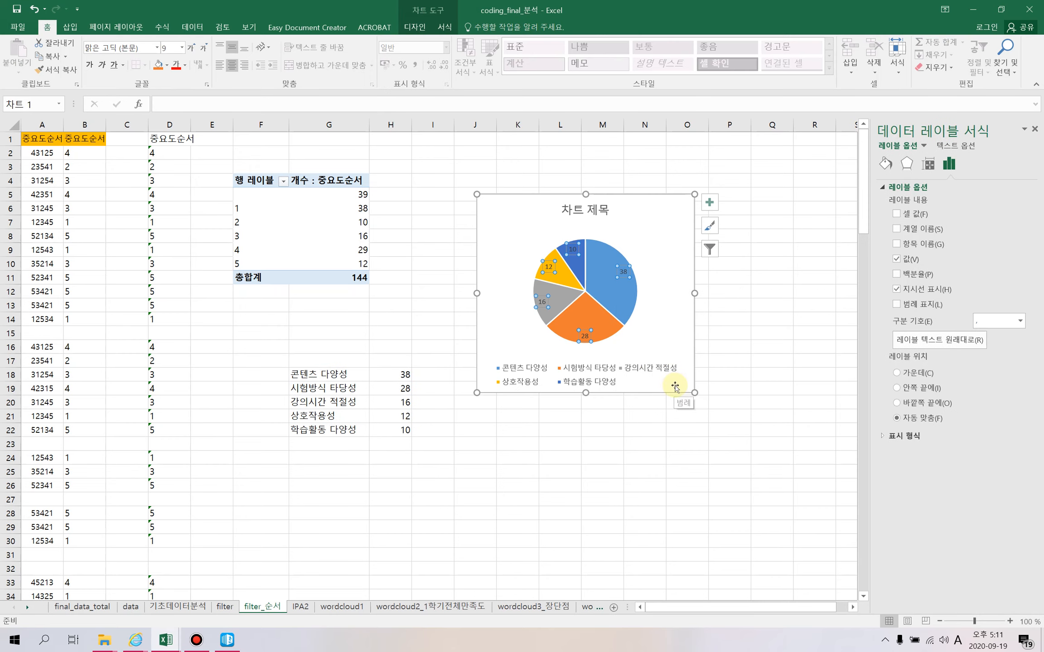
click(896, 259)
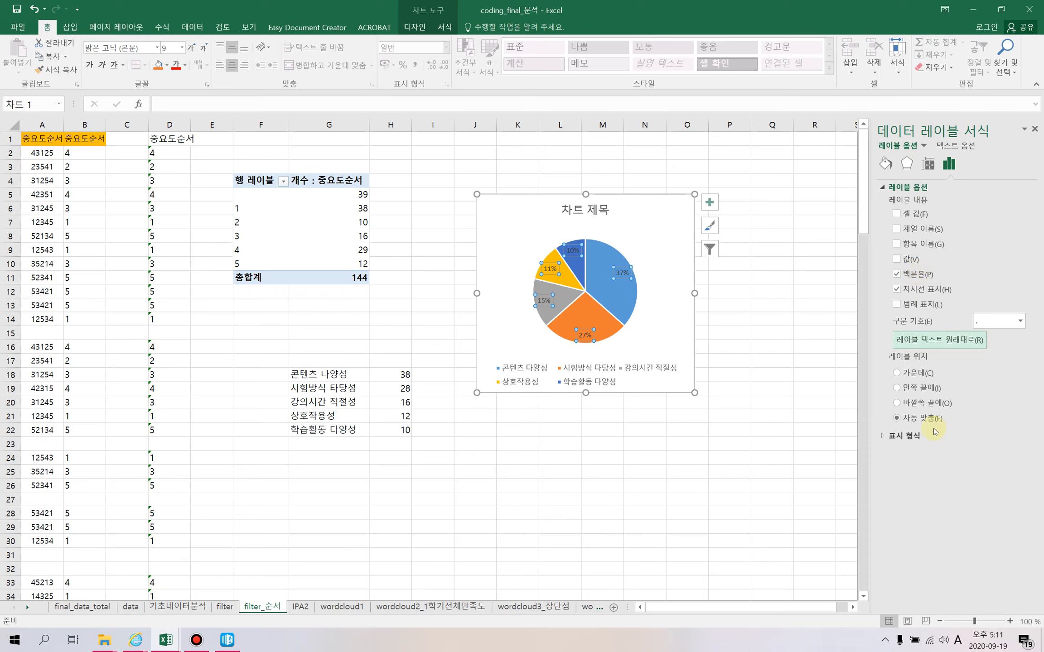
click(908, 437)
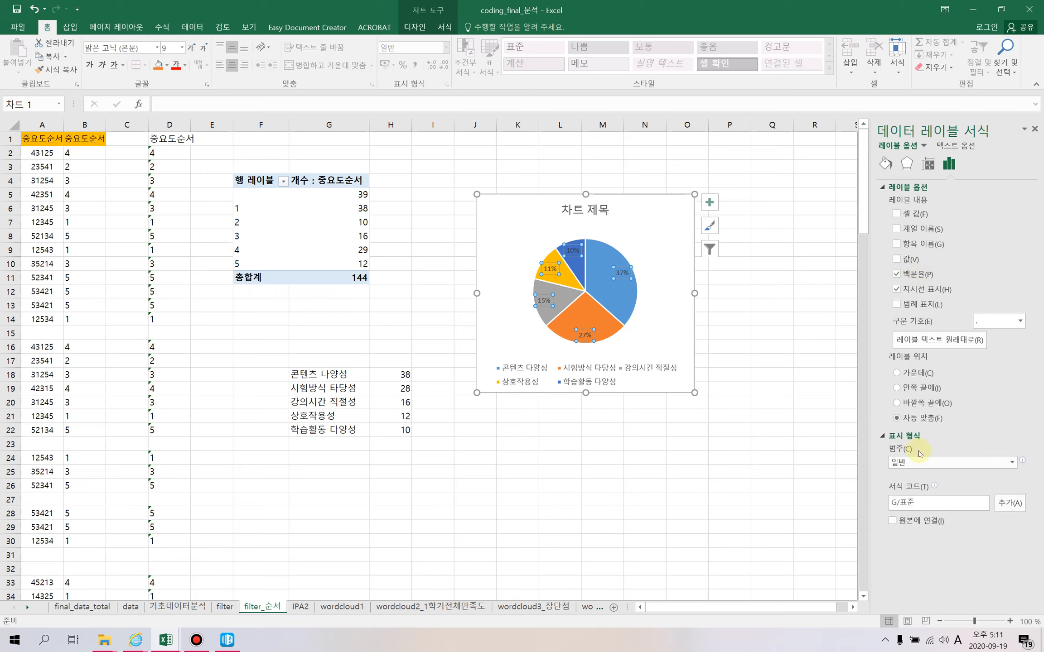
click(944, 466)
click(920, 606)
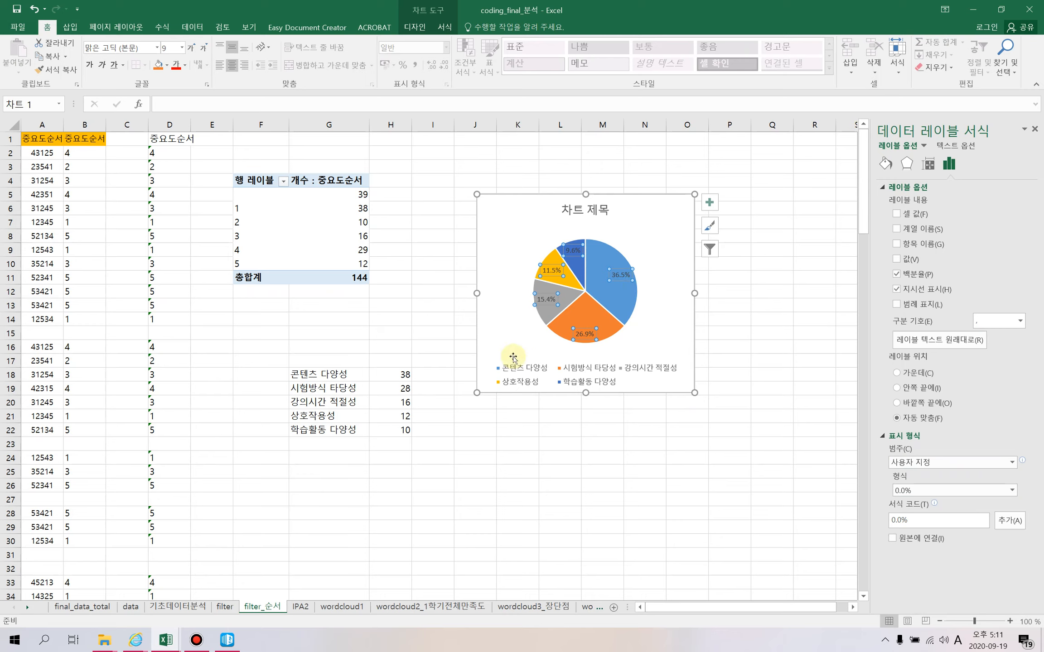
- Sort the item table in G18:H22 by its counts in ascending order
click(400, 381)
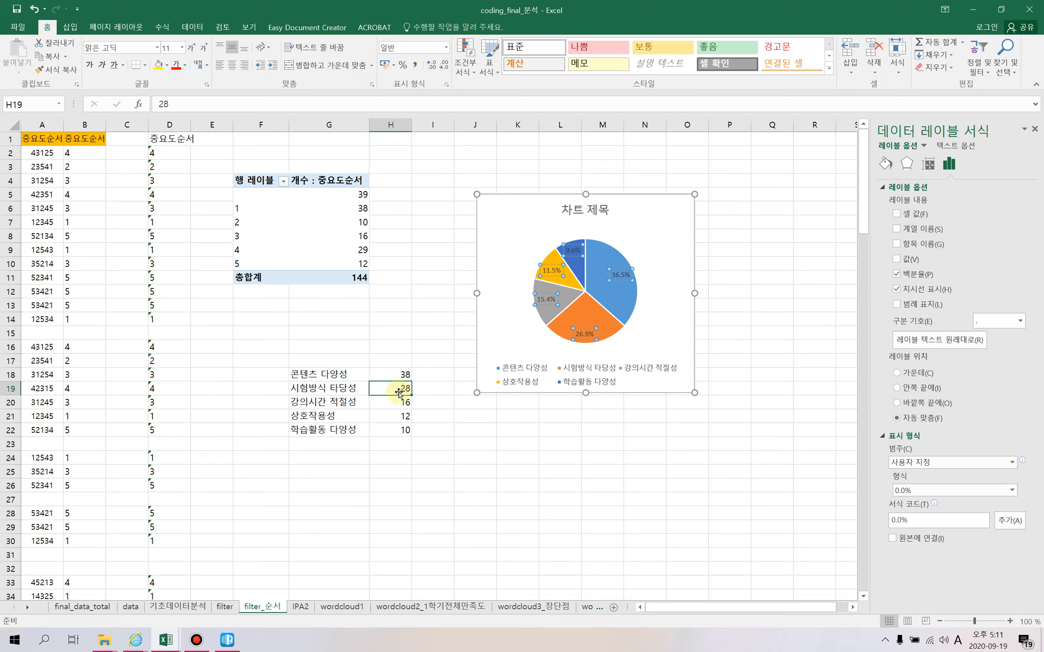
drag(401, 372, 394, 429)
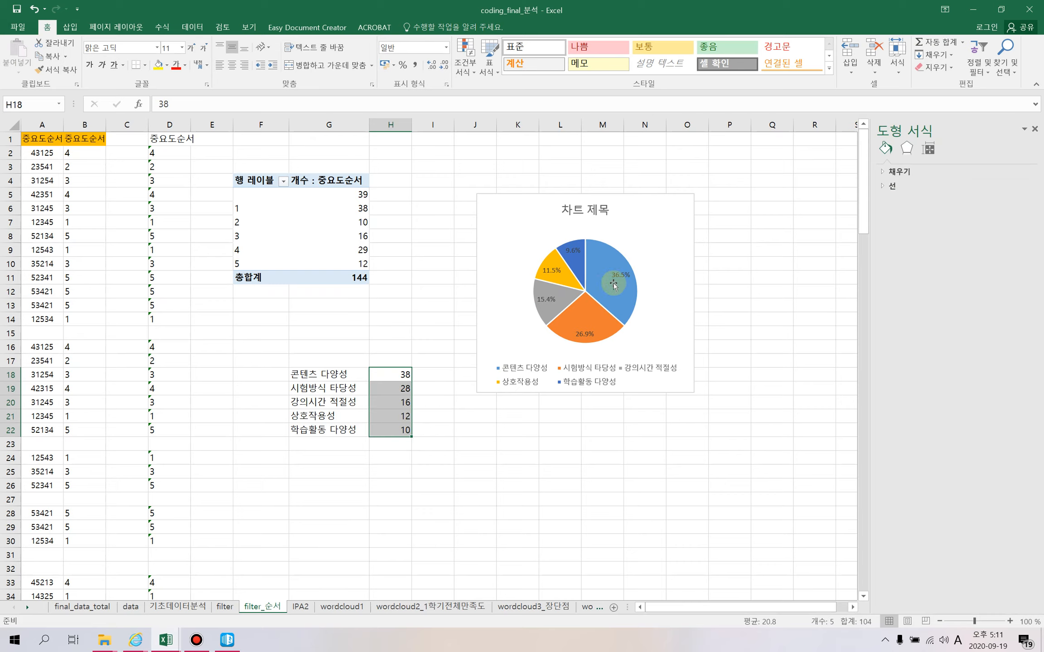
mouse_move(626, 287)
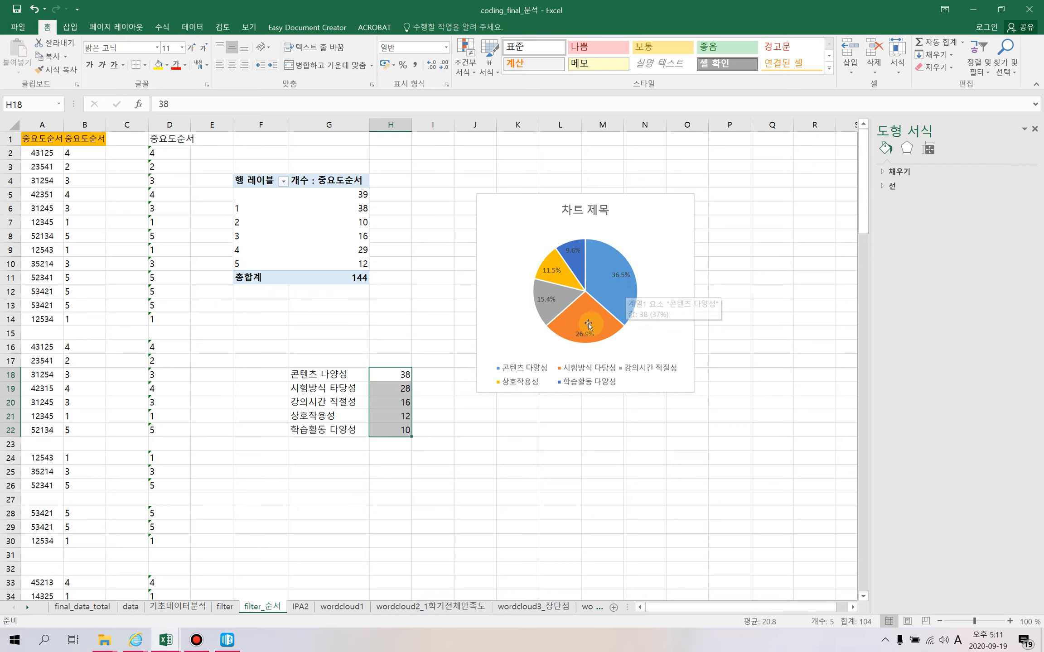
click(389, 376)
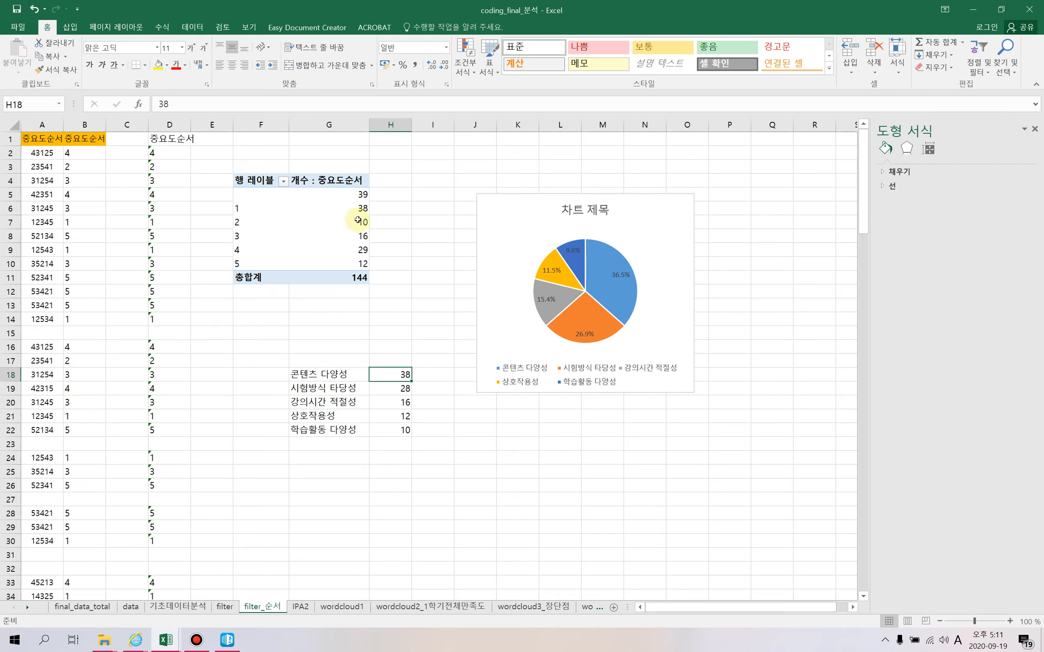
drag(357, 210, 357, 265)
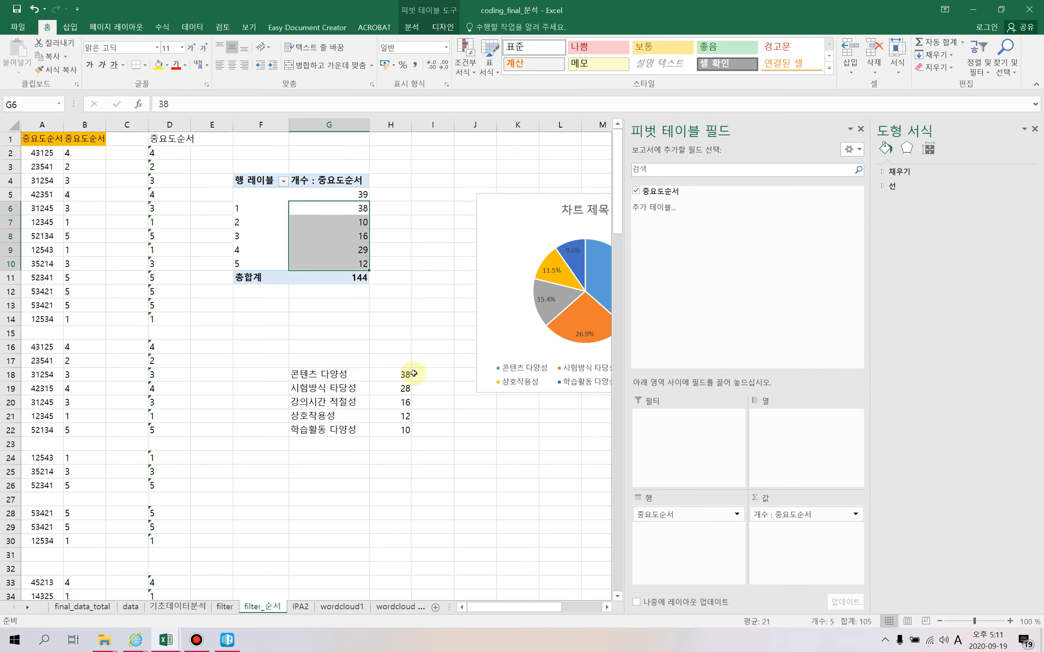
click(403, 376)
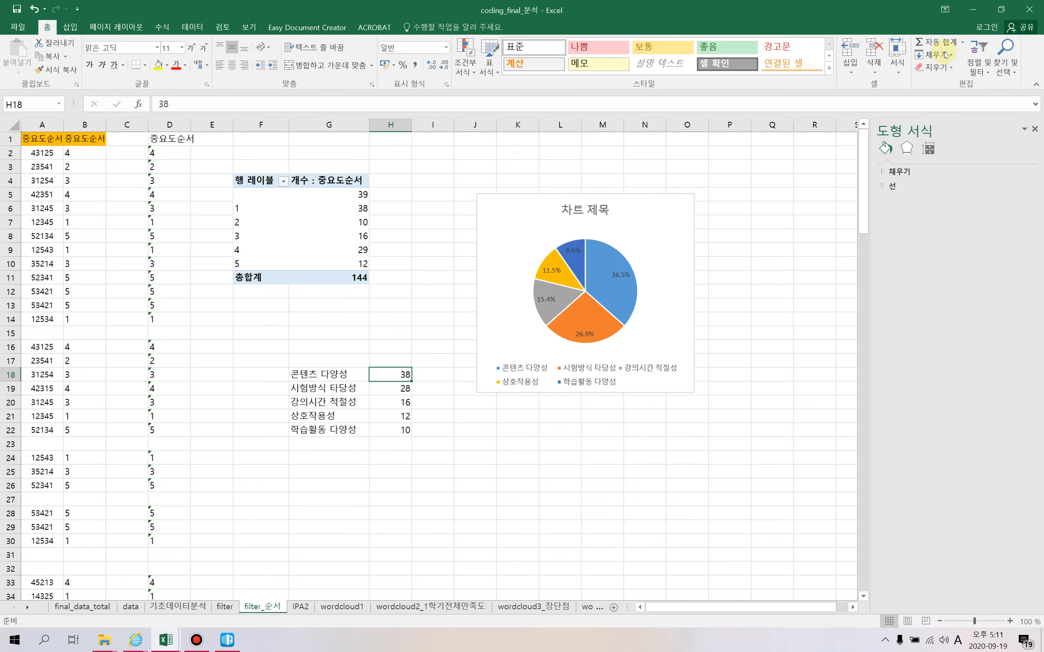
click(988, 71)
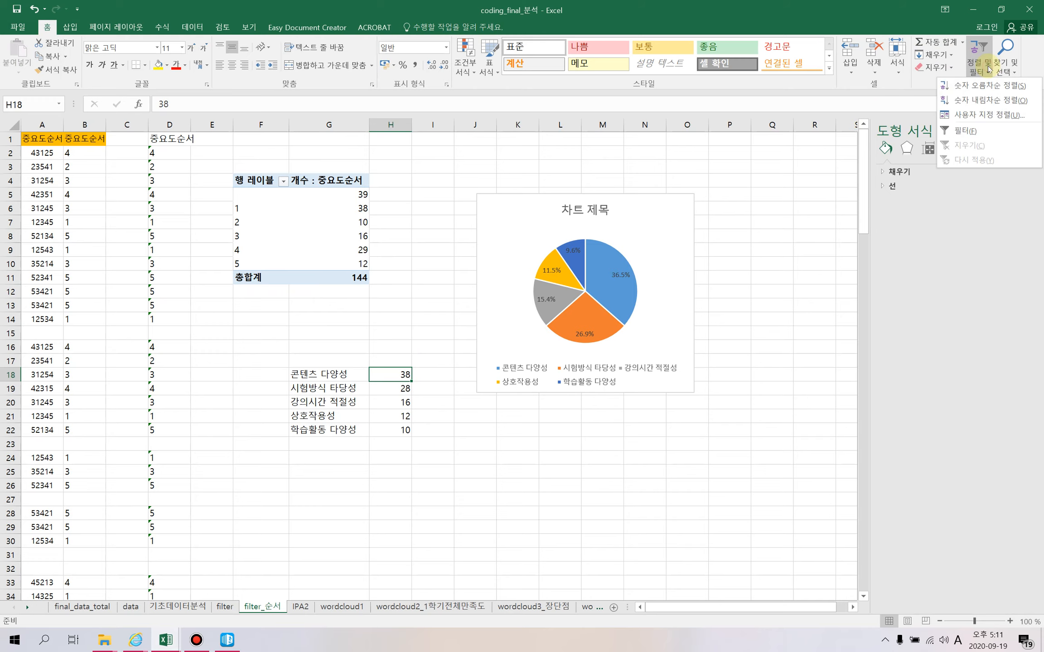
click(989, 85)
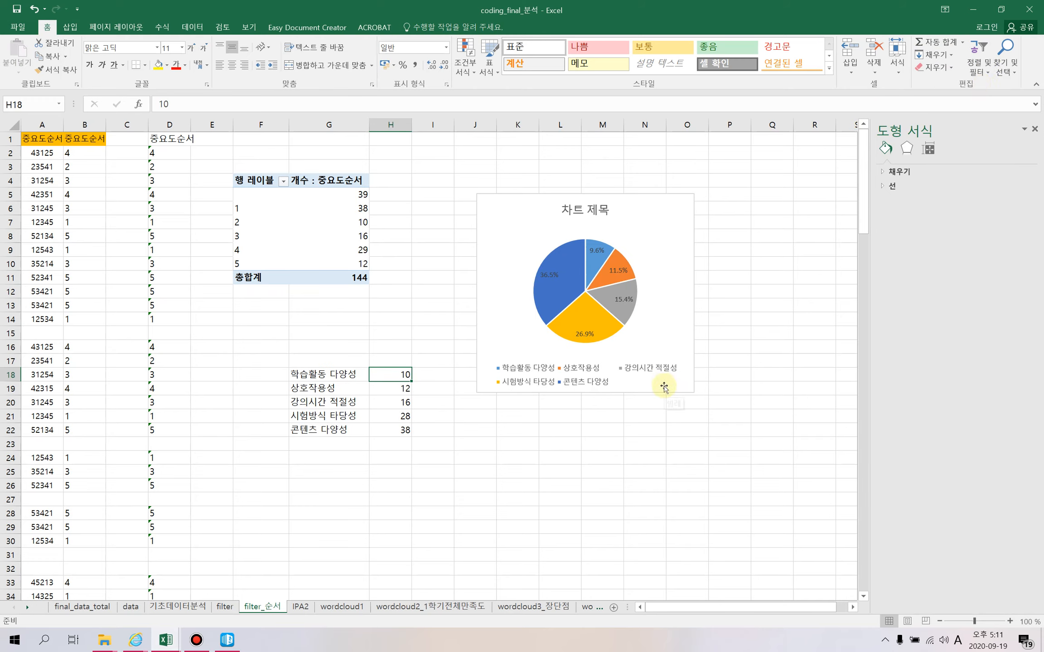
click(601, 407)
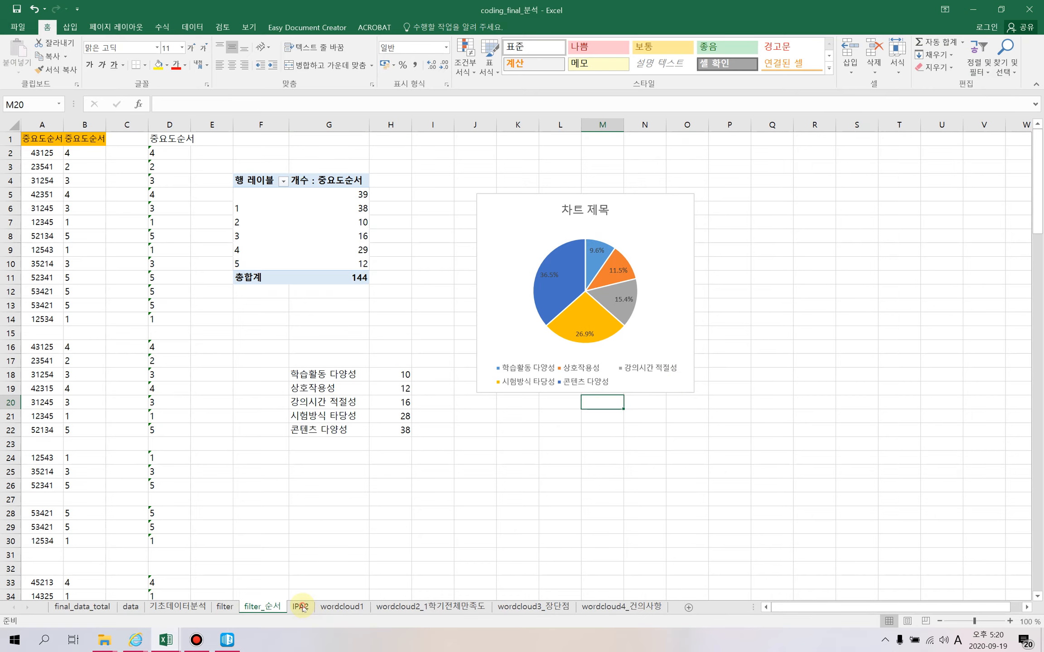
- Copy the averages in A149:N149 of the 기초데이터분석 sheet and paste them as values starting at G3 of the IPA2 sheet
click(300, 607)
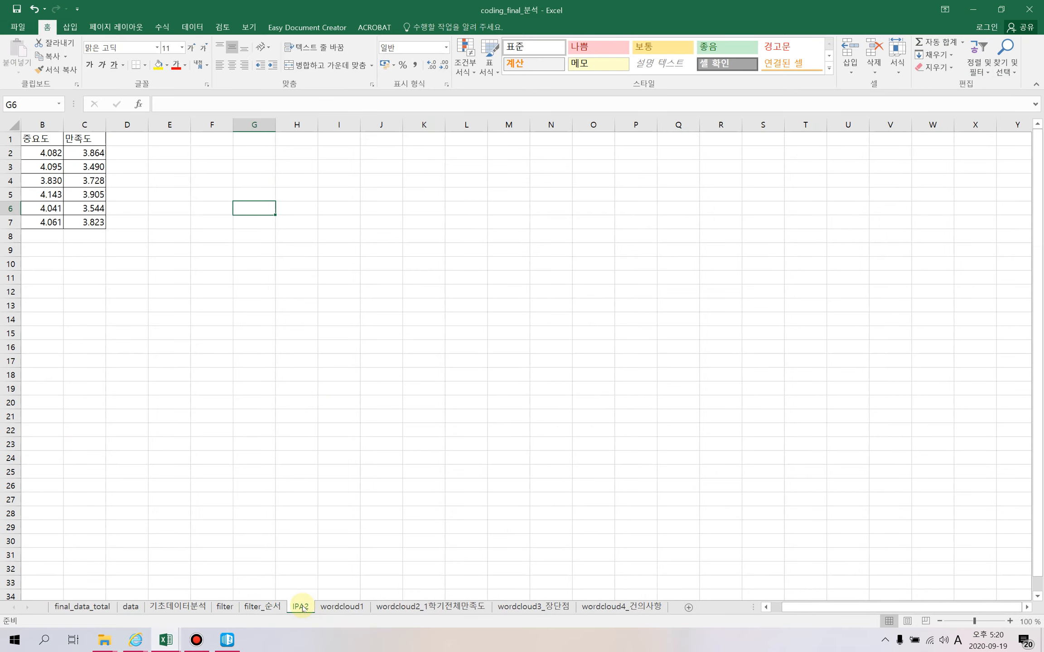
click(183, 255)
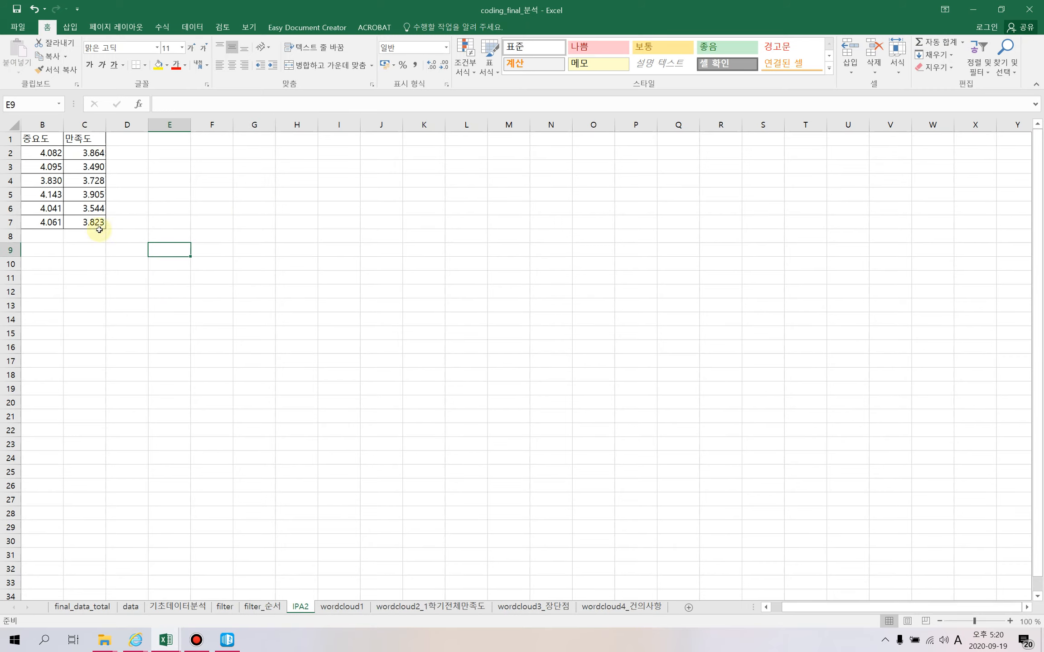
click(175, 607)
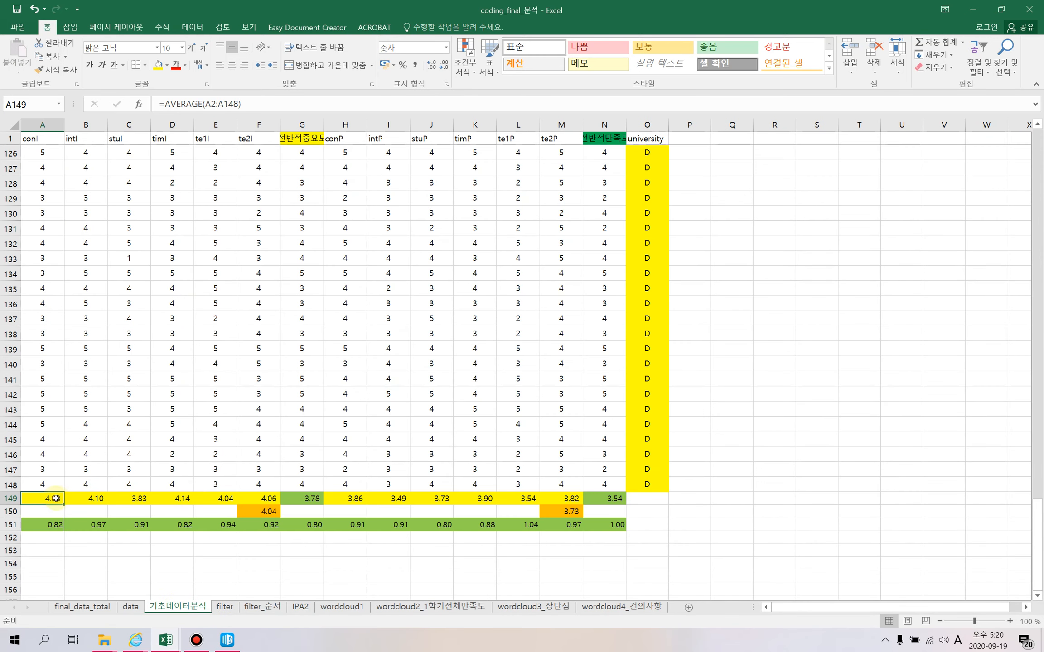
drag(64, 498, 618, 499)
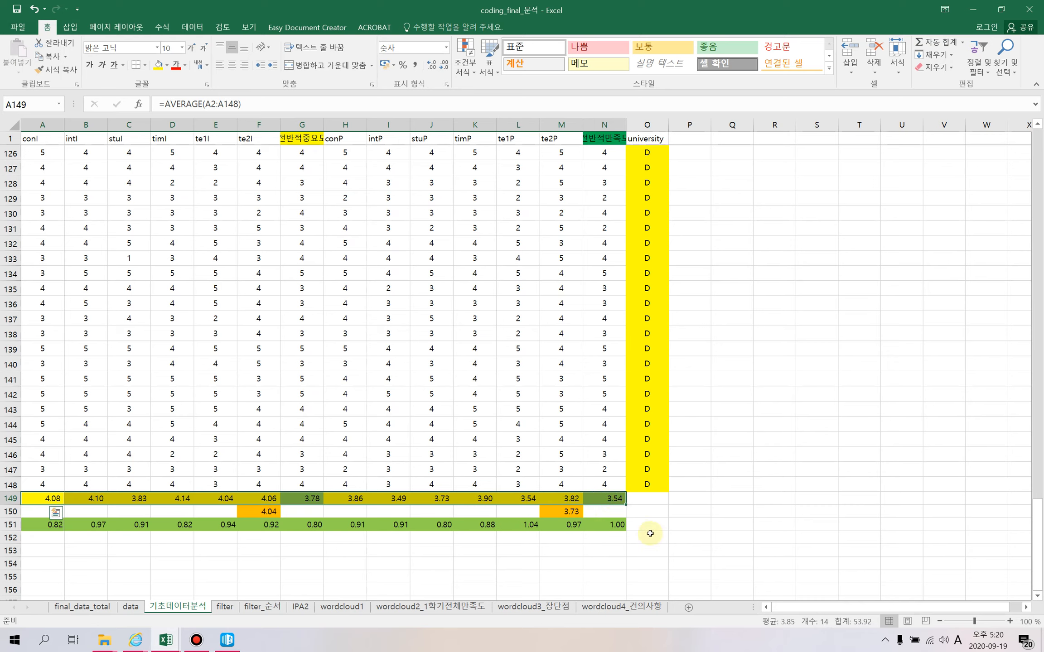
key(ctrl+c)
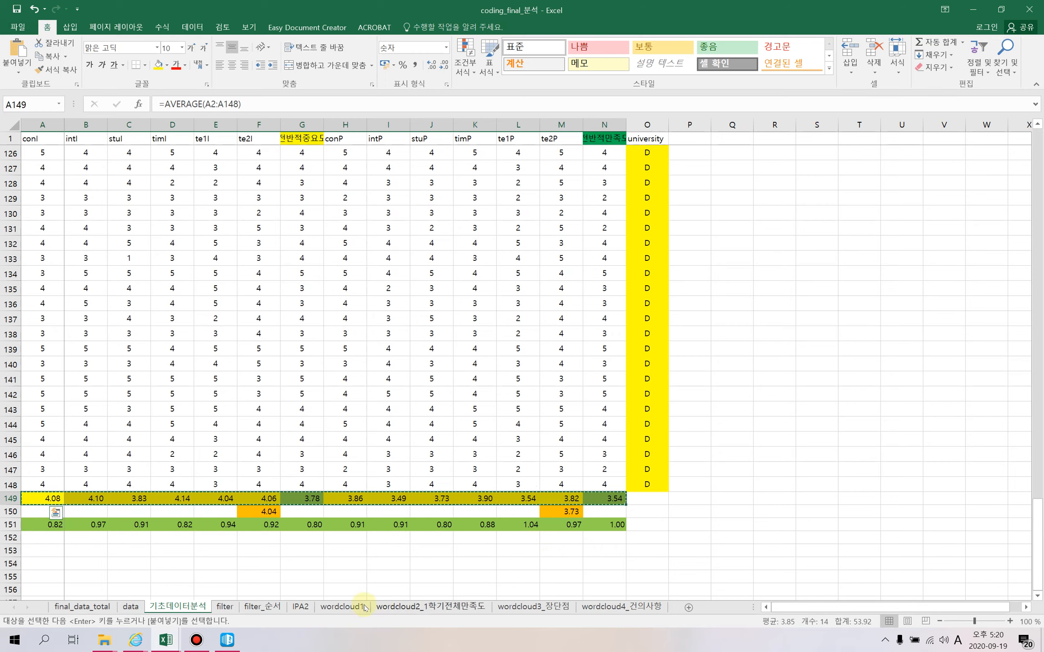
click(301, 606)
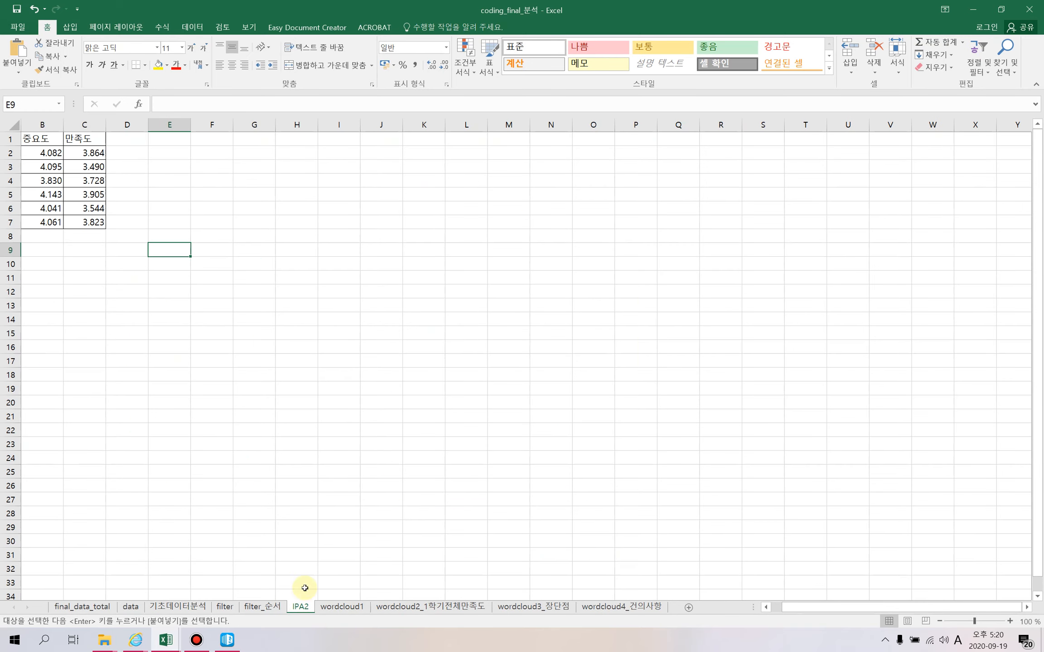
right_click(265, 171)
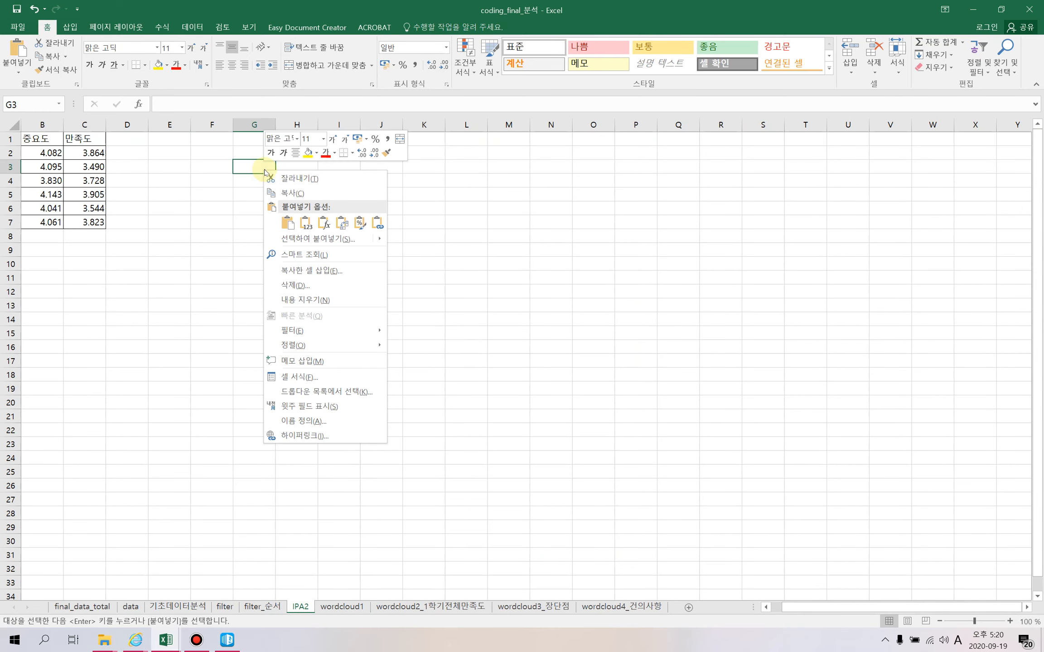
click(306, 225)
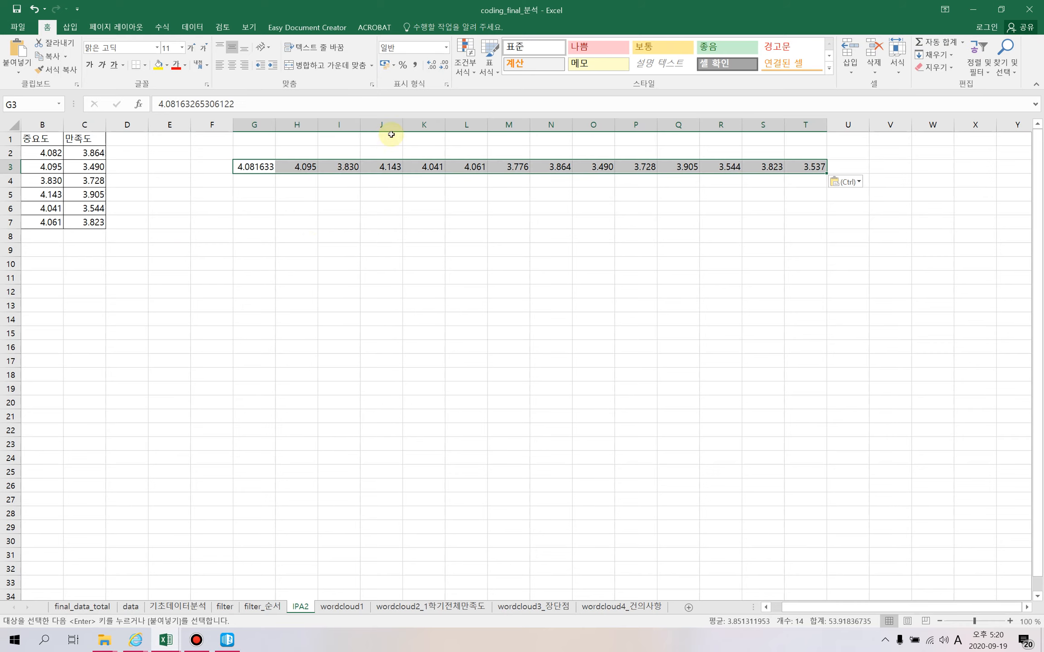
- Reduce the pasted averages in G3:T3 to three decimal places
click(444, 68)
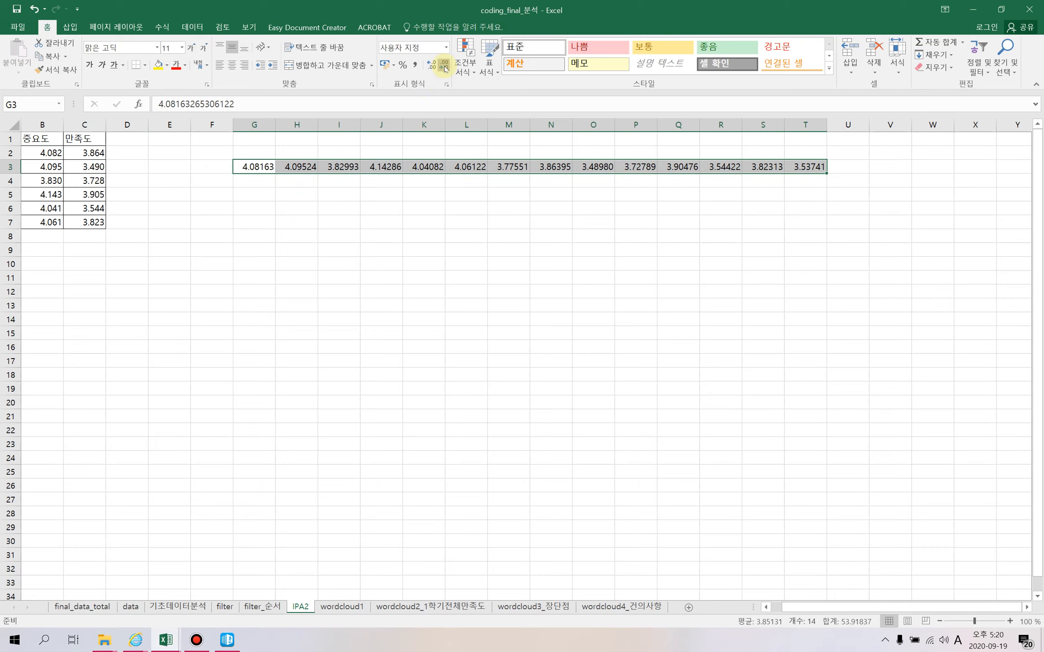
click(444, 68)
click(444, 67)
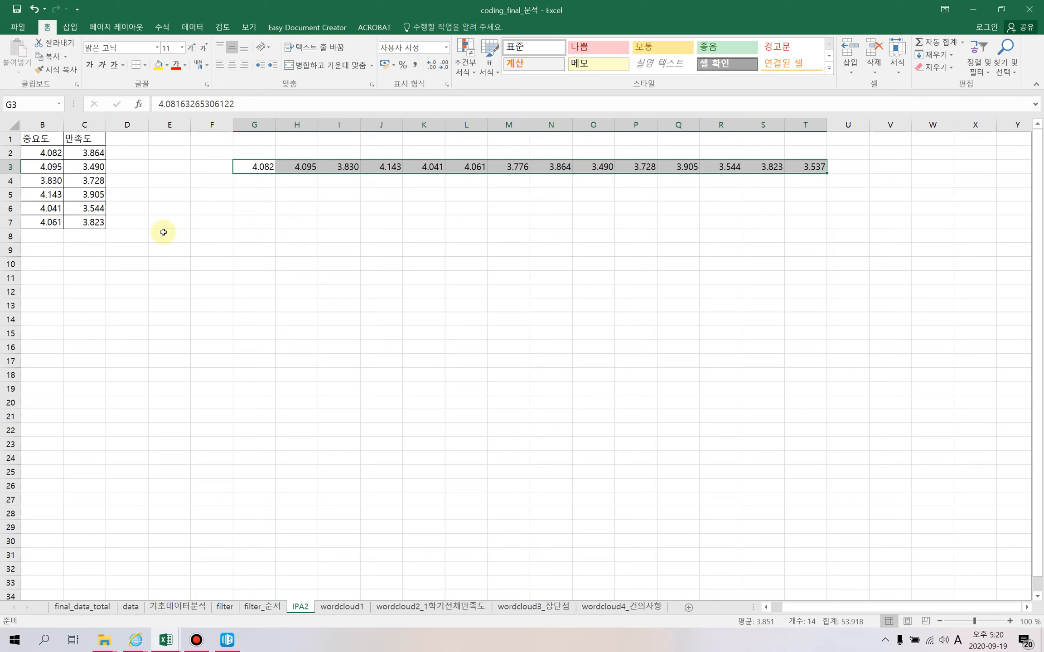
- Copy the six importance averages in G3:L3 and paste them transposed into a column starting at B10
click(283, 207)
click(272, 167)
drag(272, 167, 447, 169)
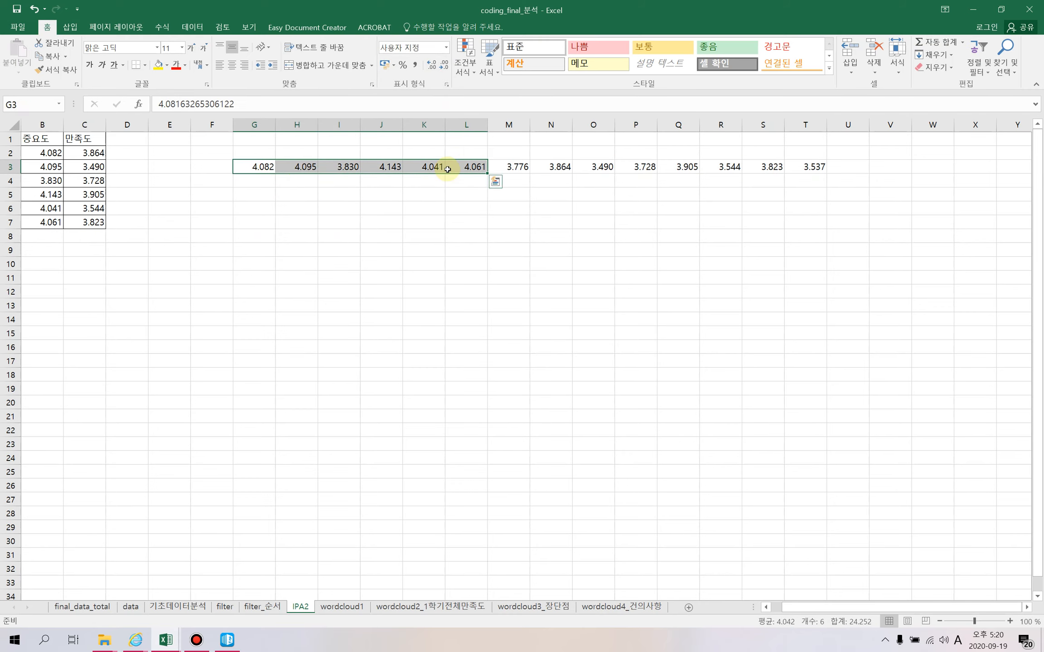
key(ctrl+c)
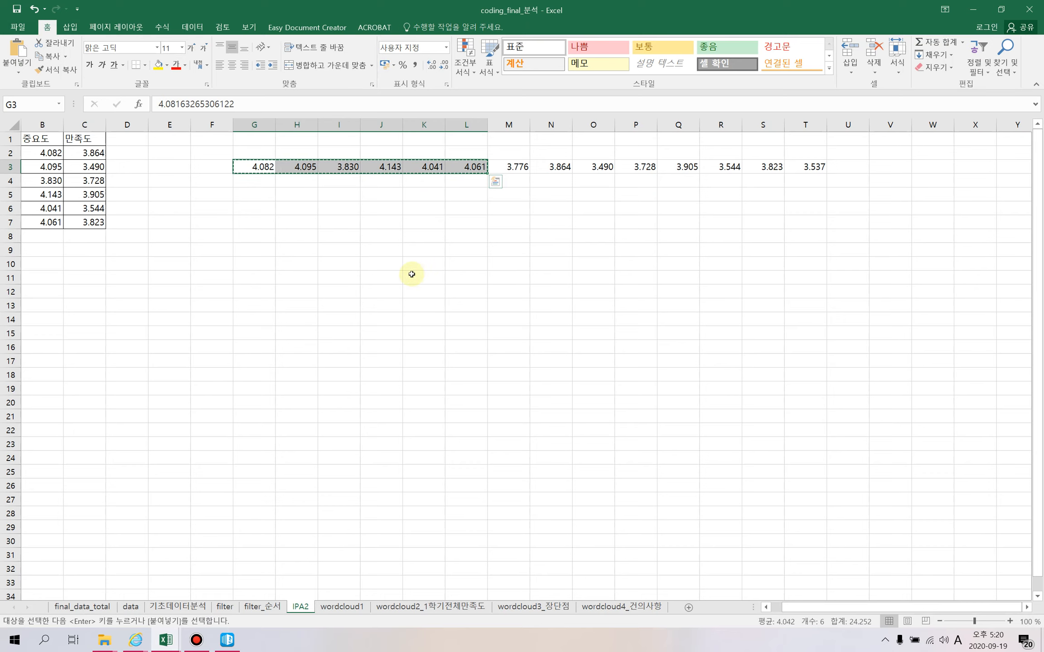
right_click(42, 267)
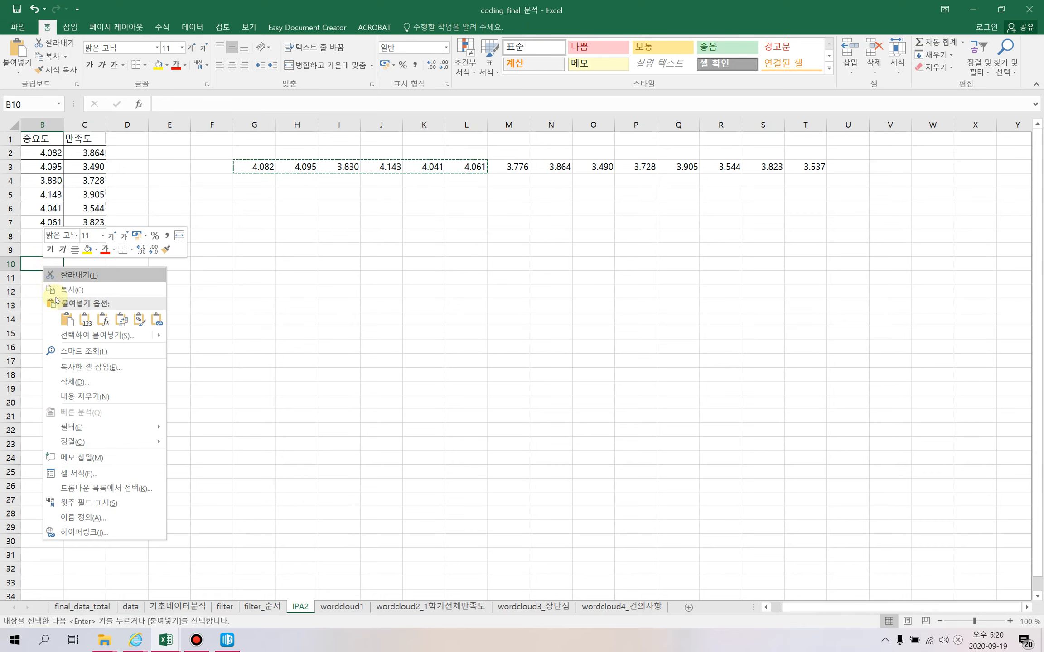
mouse_move(105, 340)
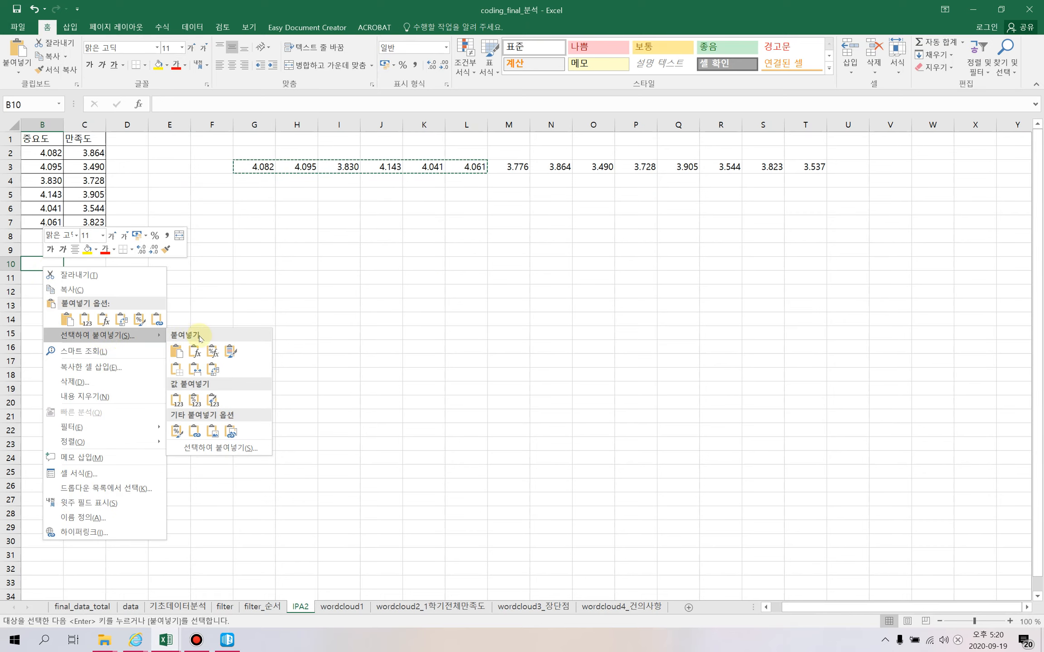
click(213, 369)
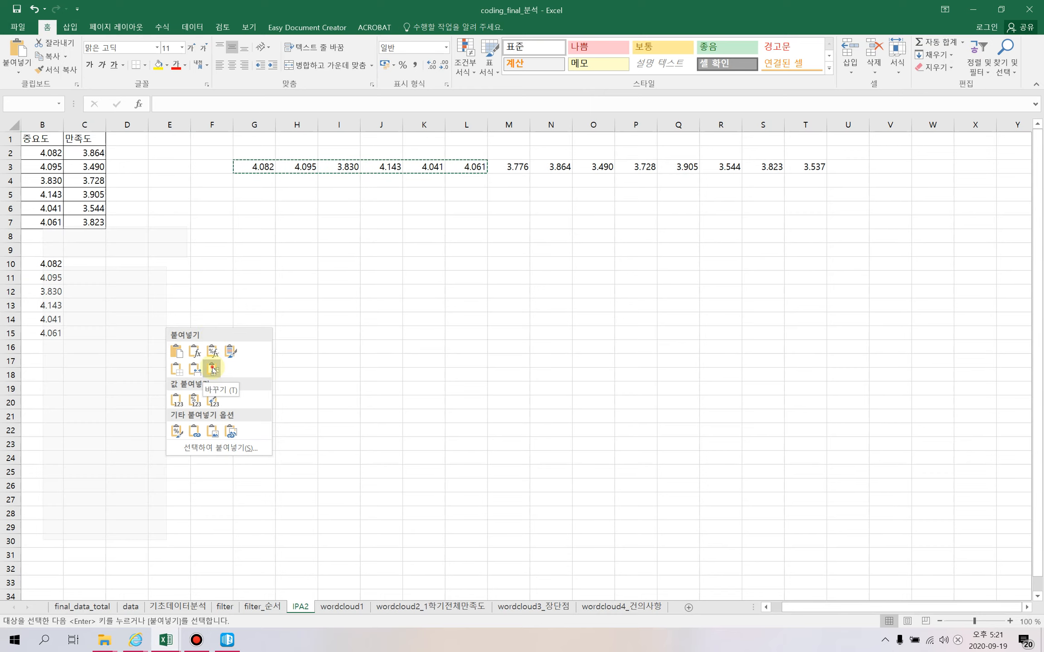
click(129, 267)
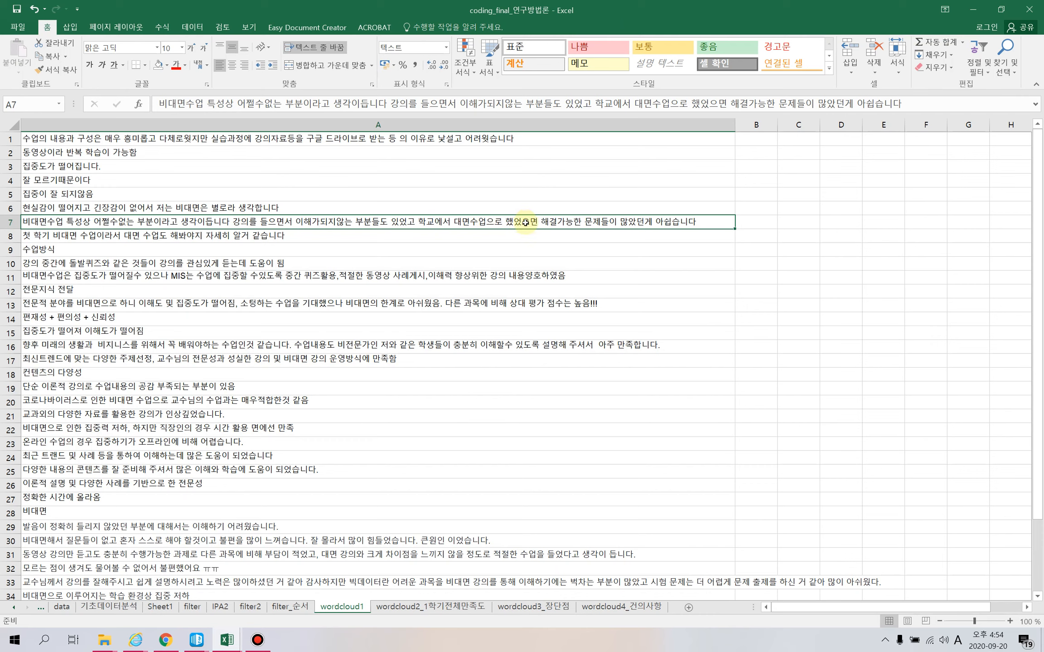
- Look through the open-ended survey responses on the wordcloud1, wordcloud2_1학기전체만족도, wordcloud3_장단점 and wordcloud4_건의사항 sheets
click(407, 192)
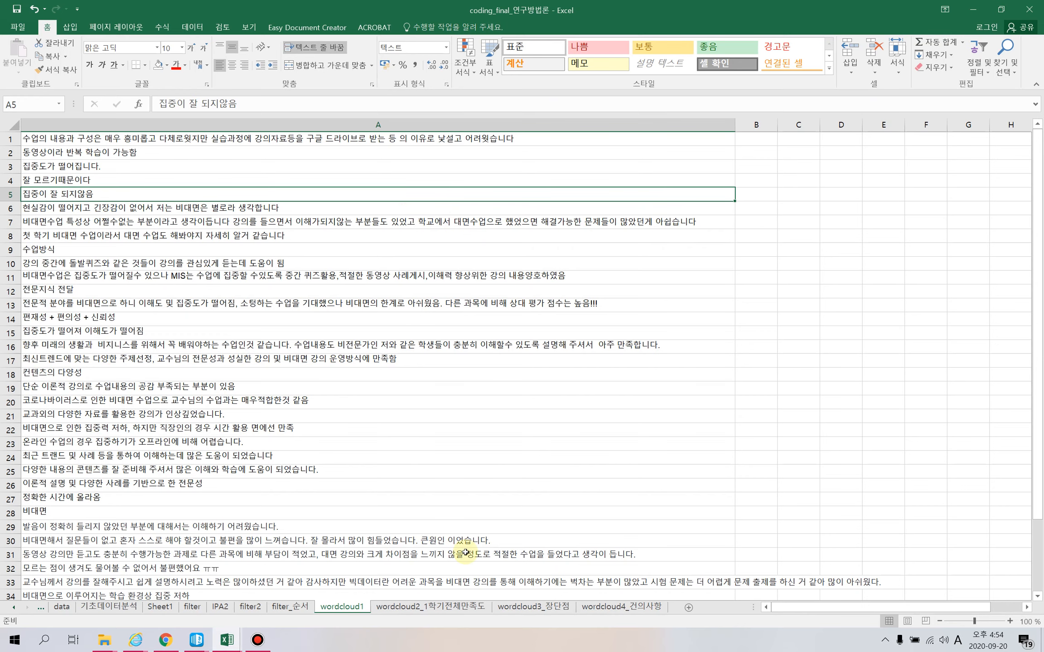
click(451, 607)
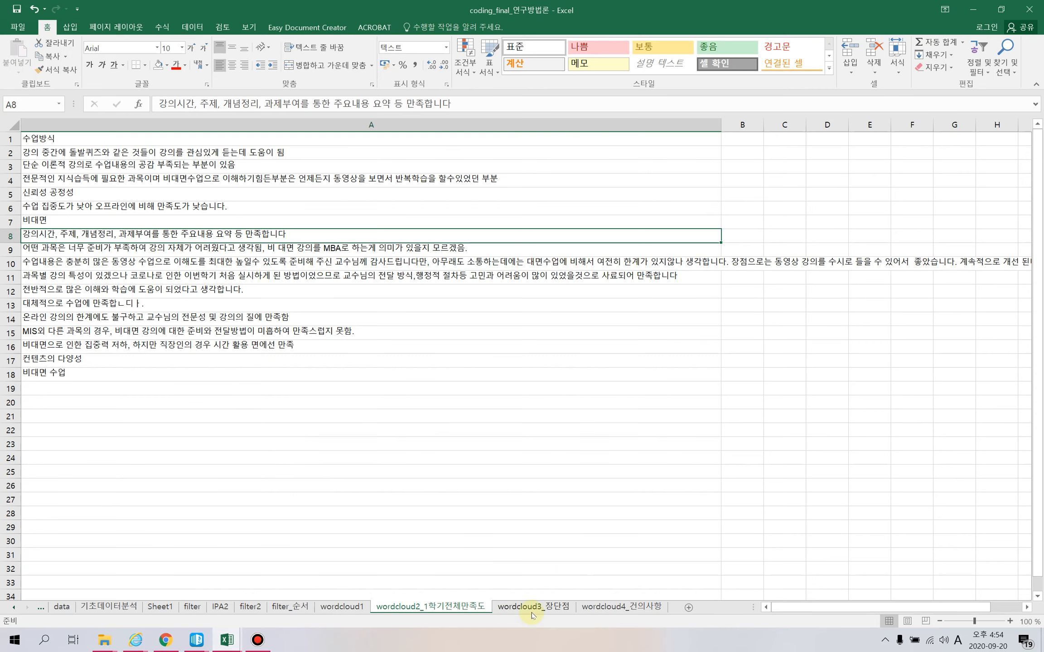
click(550, 608)
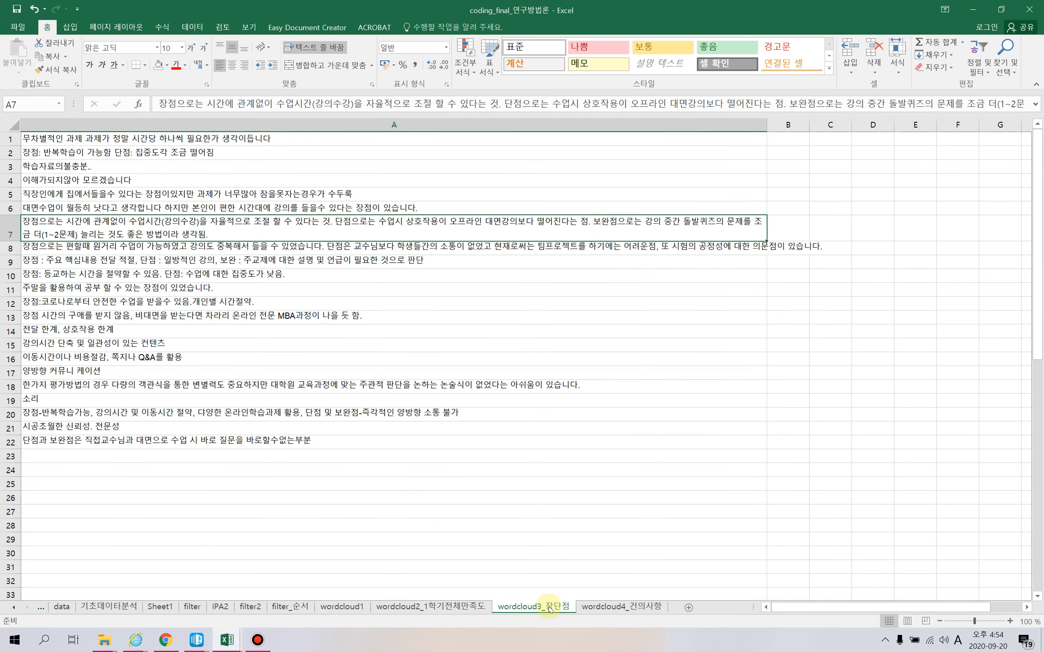
click(622, 607)
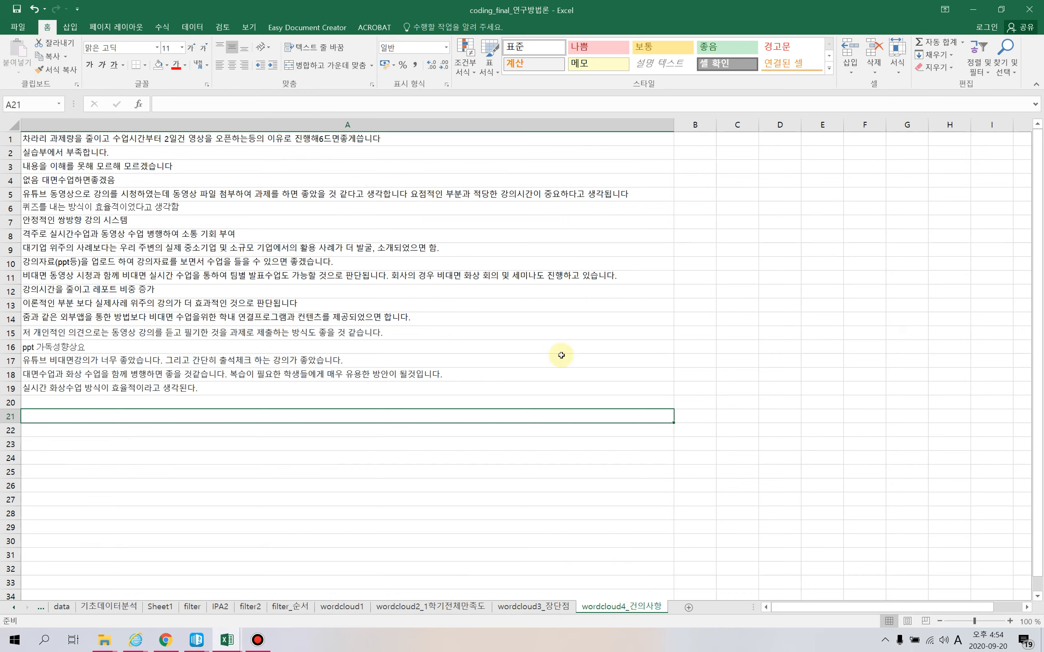
click(319, 221)
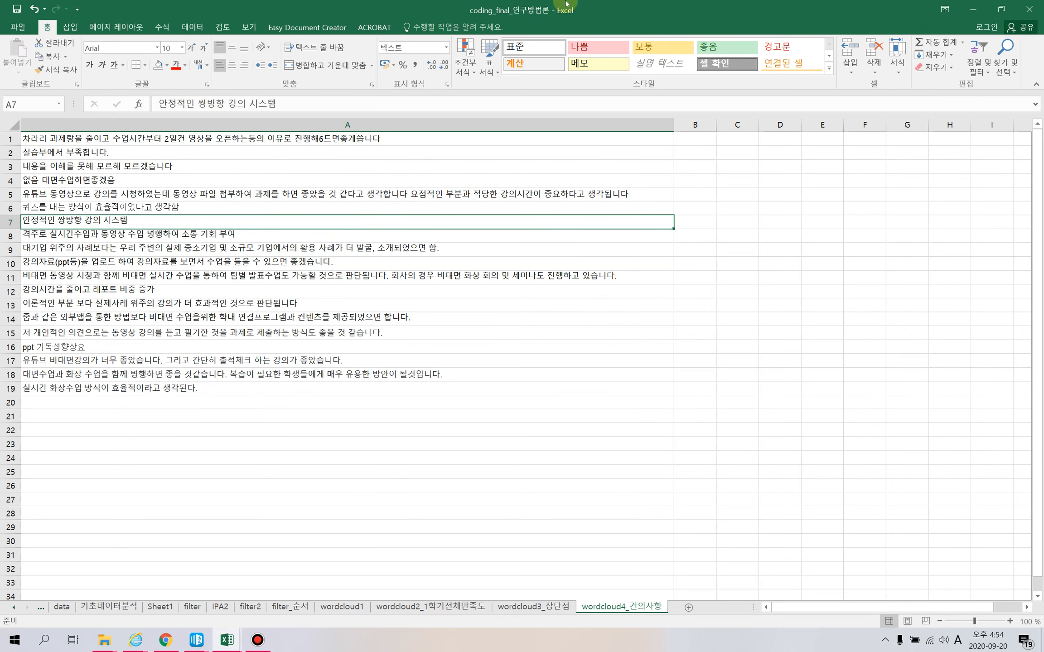
- Use the screen recorder's drawing tool to add a text annotation below the responses reading 비정형, 반정형 and 정형 on three lines
mouse_move(569, 3)
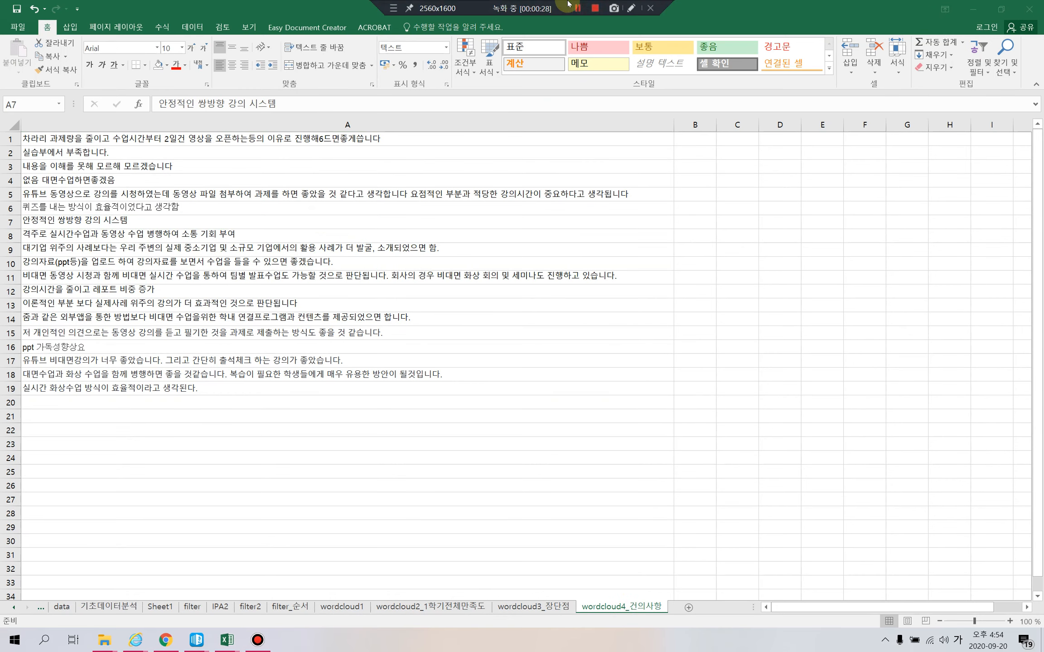
click(632, 10)
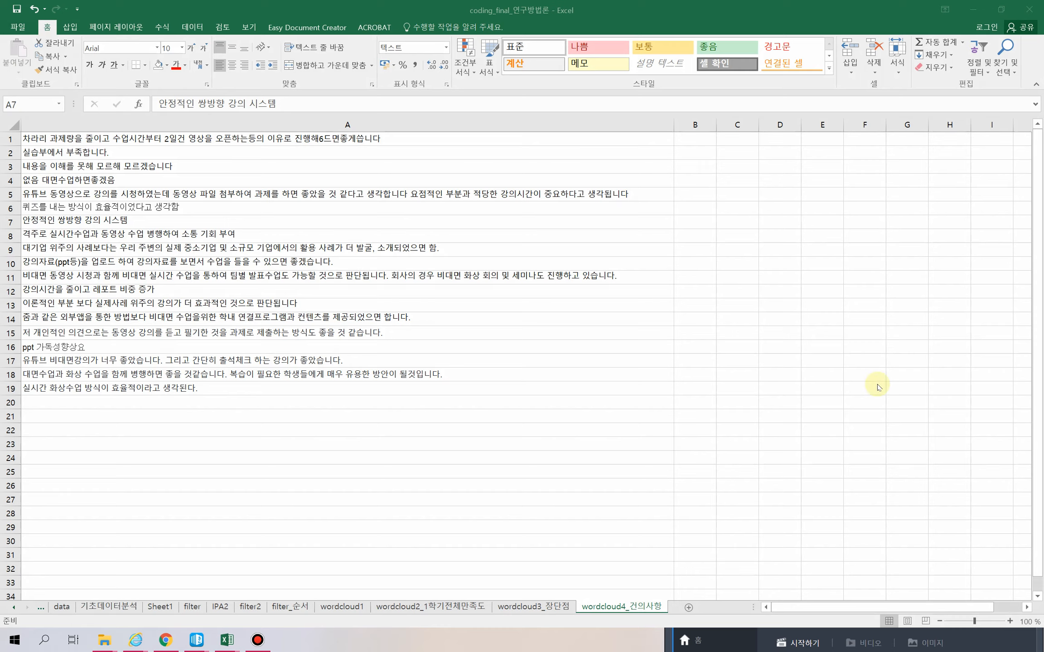
click(436, 404)
text(비정혀)
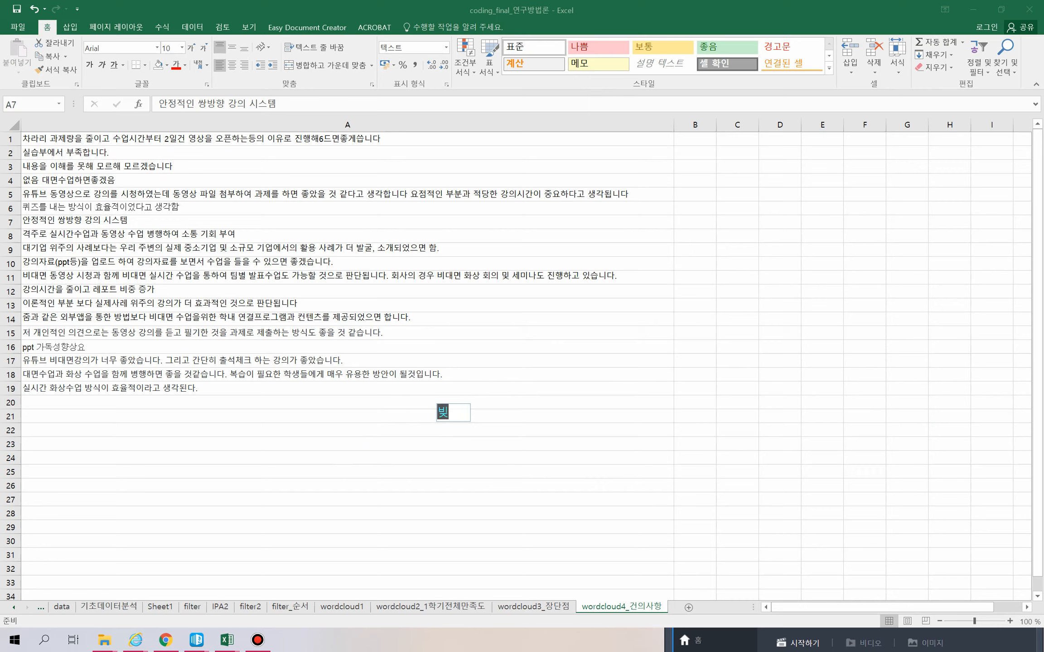
text(ㅇ)
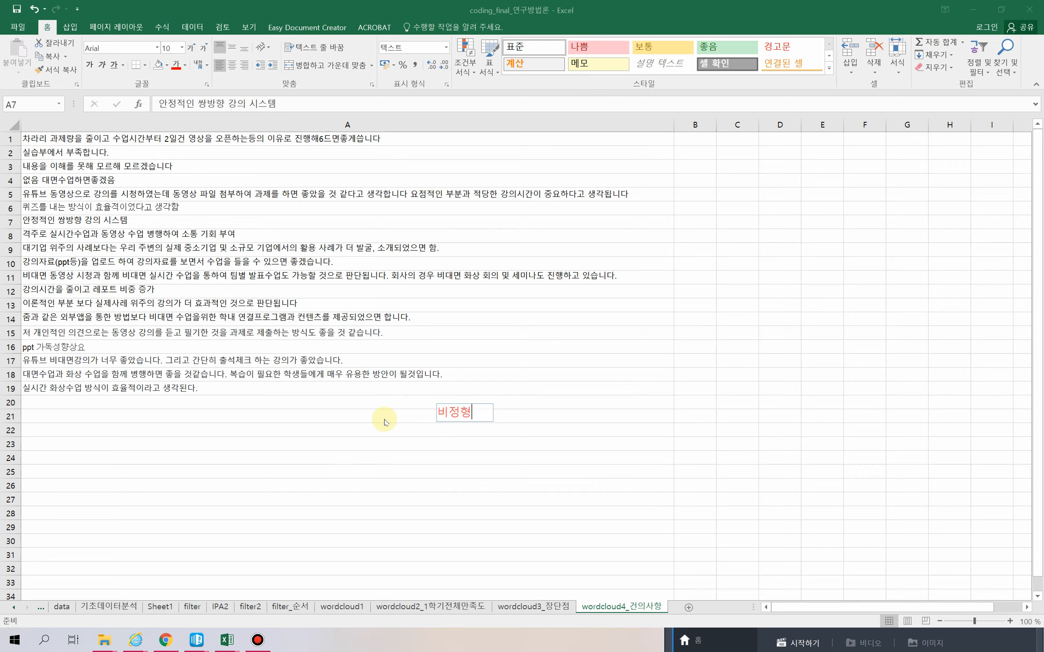
key(Return)
text(반정형)
key(Return)
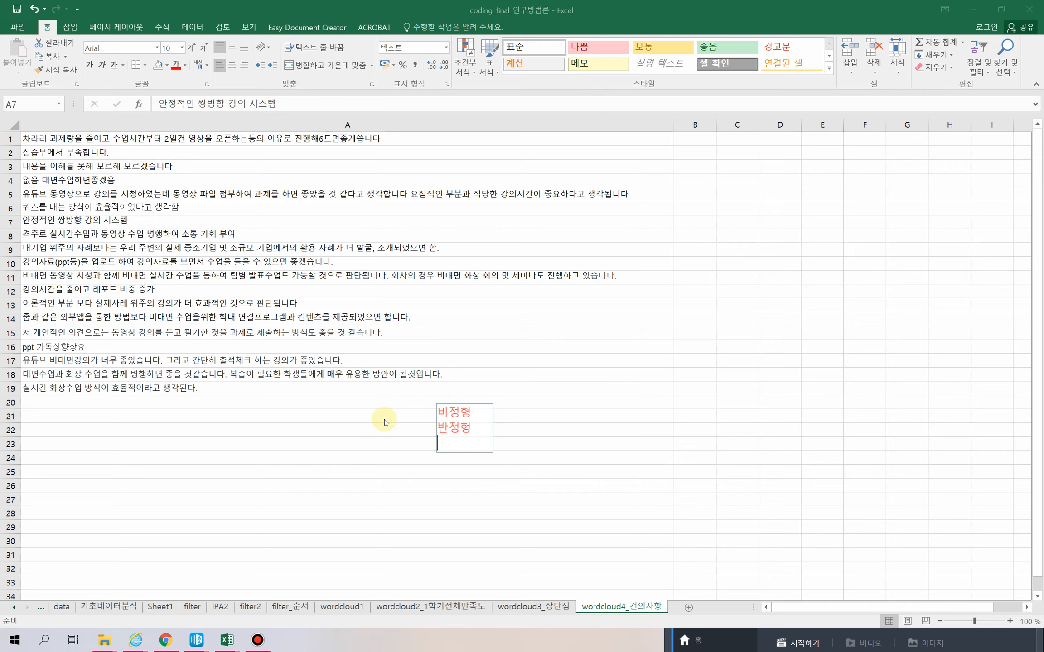
text(정형)
click(543, 395)
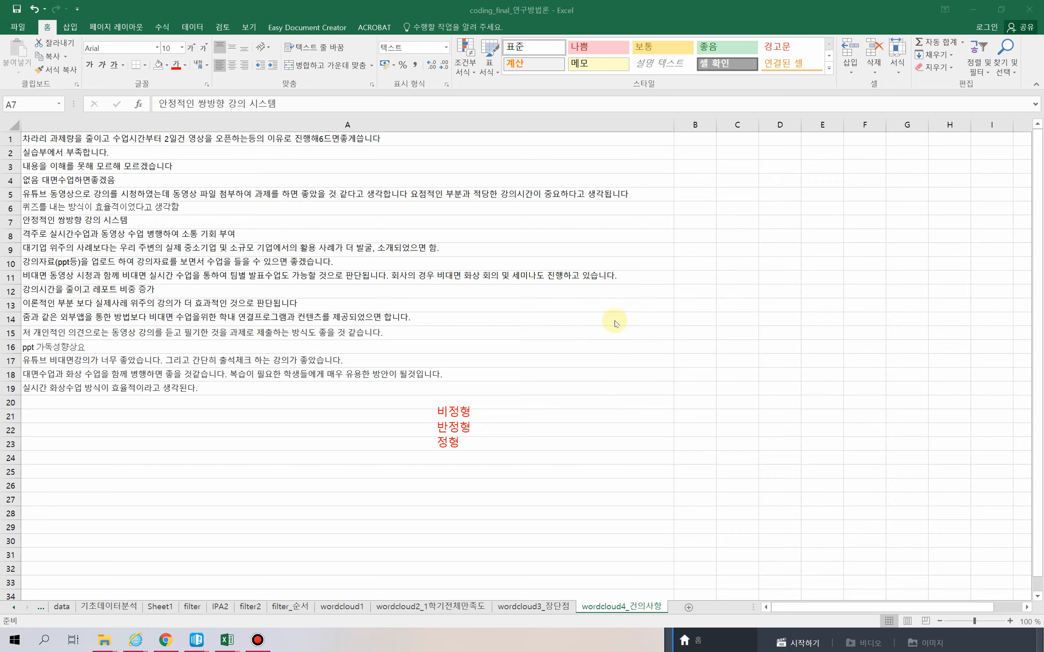
- Add a separate text annotation reading 전처리 beside the three-line data type list
click(322, 416)
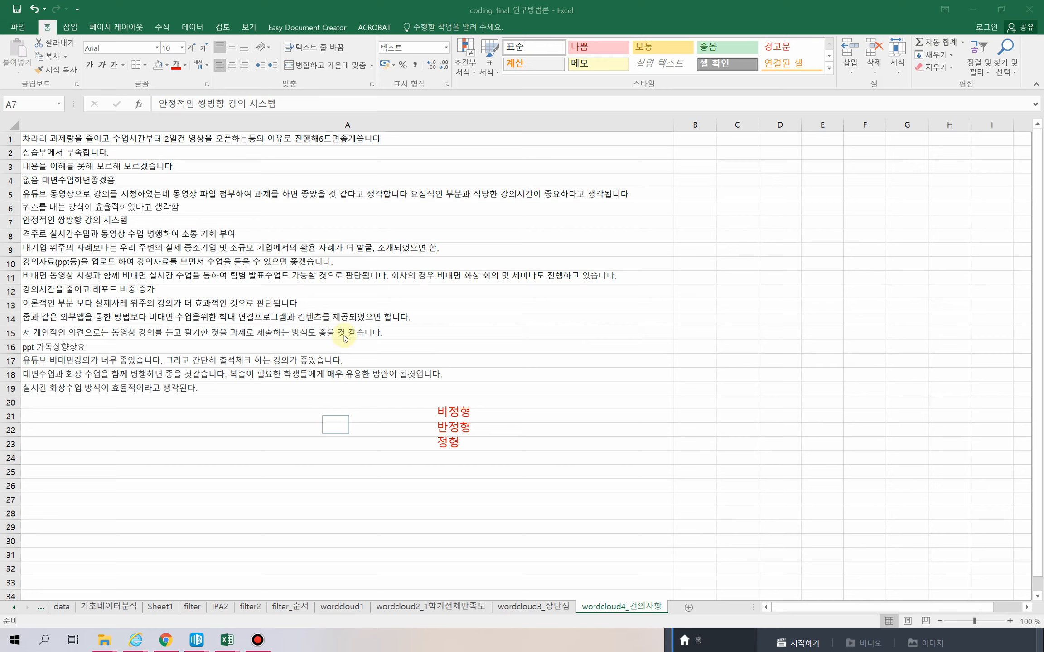
text(전처리)
click(395, 374)
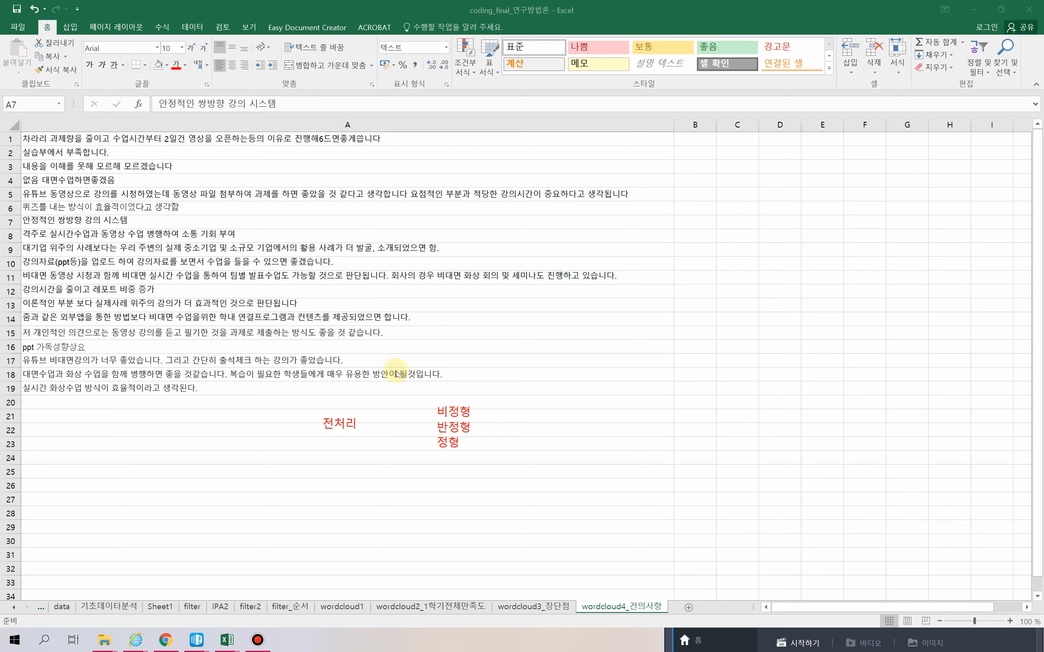